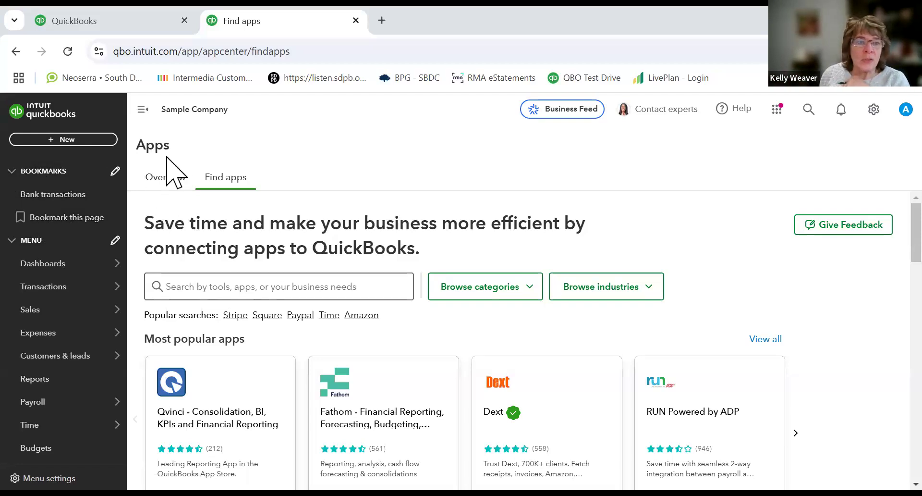
# Step: Open the home dashboard and scroll through its widgets
pyautogui.click(44, 266)
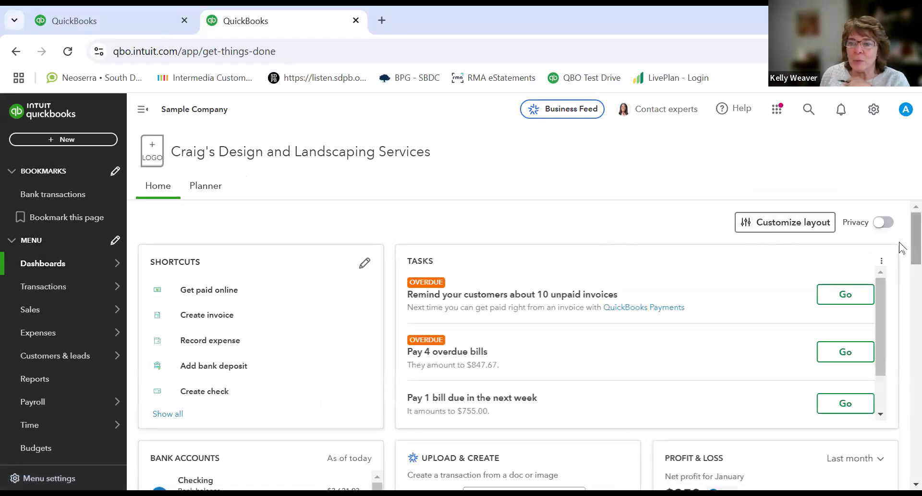
pyautogui.scroll(-4, 902, 248)
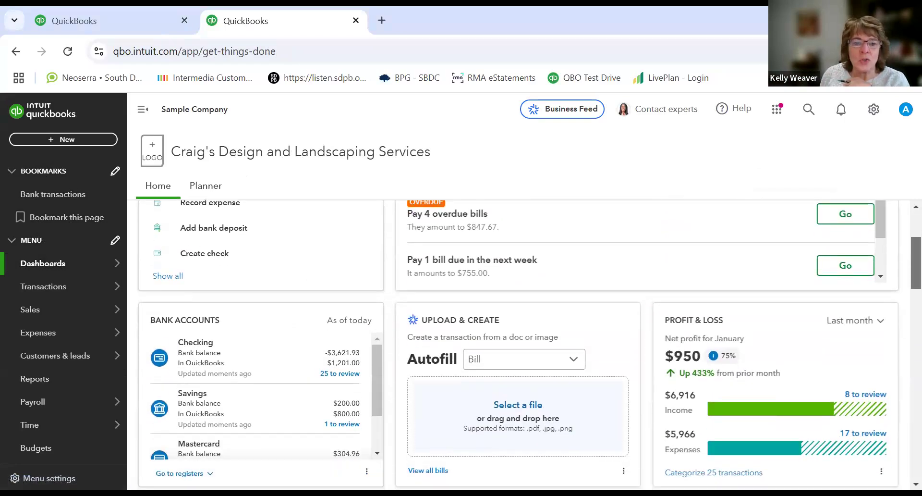
pyautogui.scroll(-1, 529, 346)
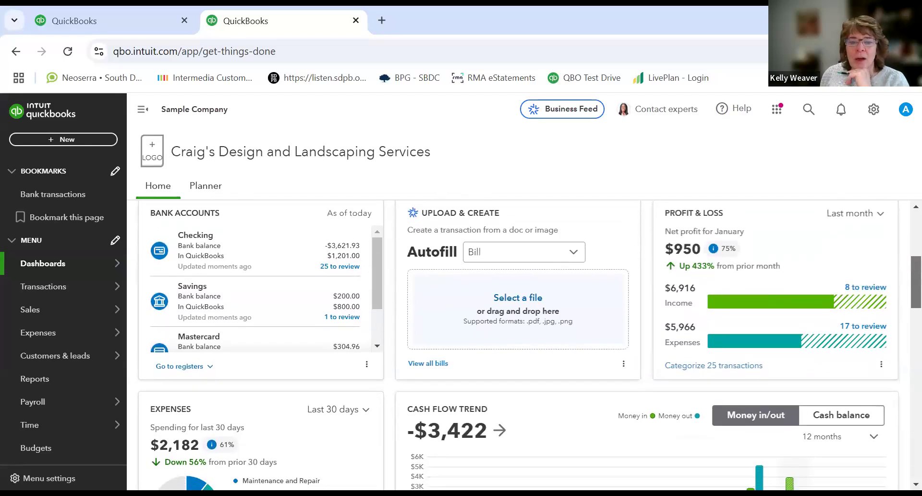
pyautogui.scroll(-3, 902, 308)
pyautogui.scroll(-4, 902, 316)
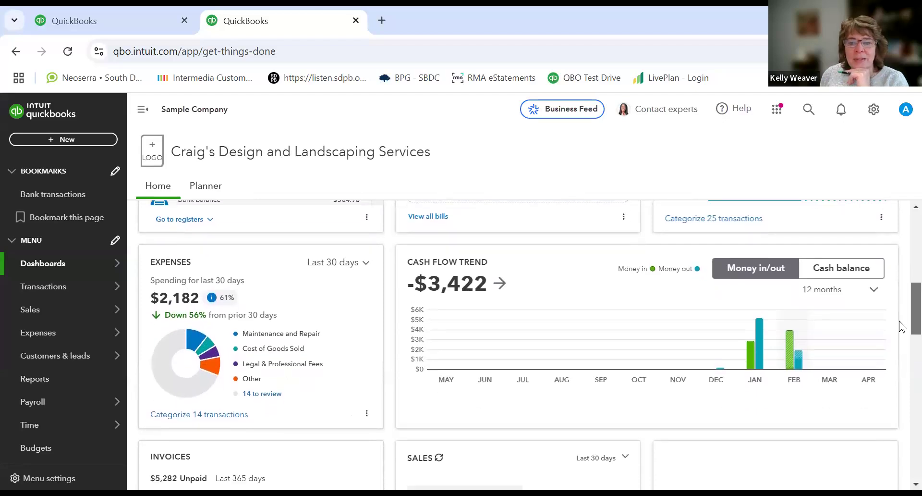
pyautogui.scroll(-1, 901, 350)
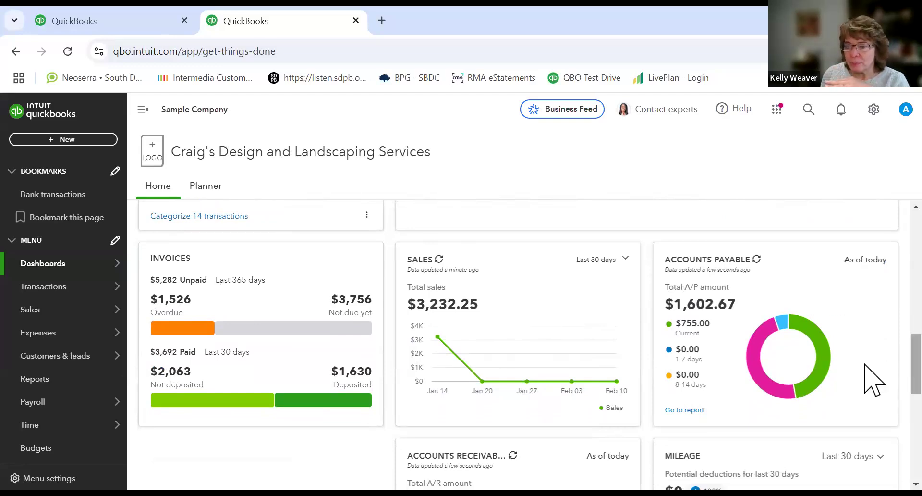
pyautogui.scroll(12, 872, 336)
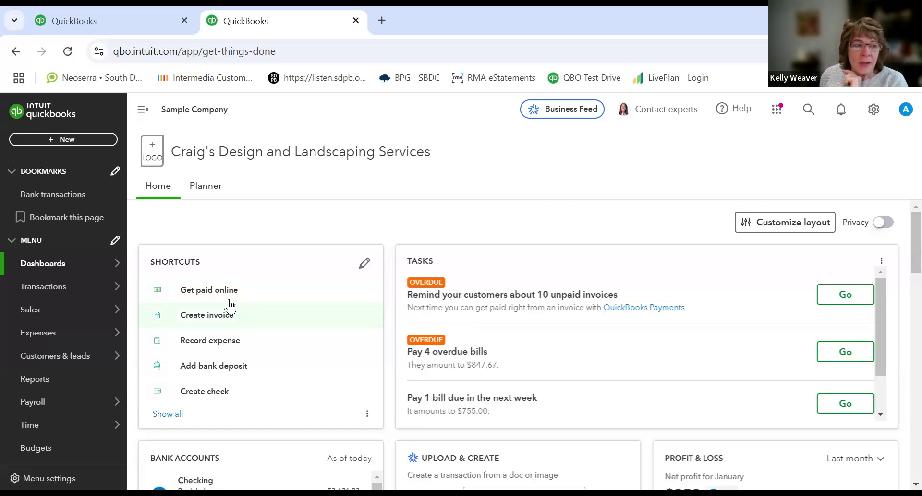
# Step: Browse the New menu and the Transactions, Sales and Expenses submenus
pyautogui.click(72, 139)
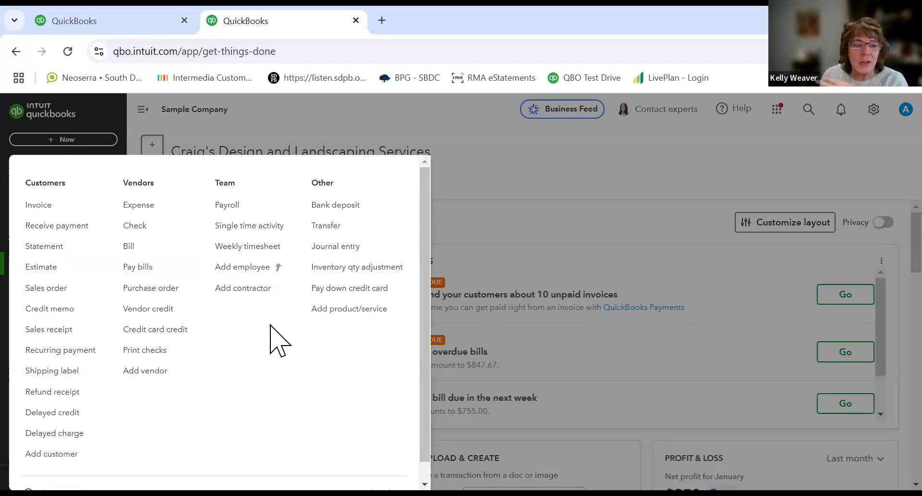
pyautogui.click(72, 140)
pyautogui.moveTo(68, 290)
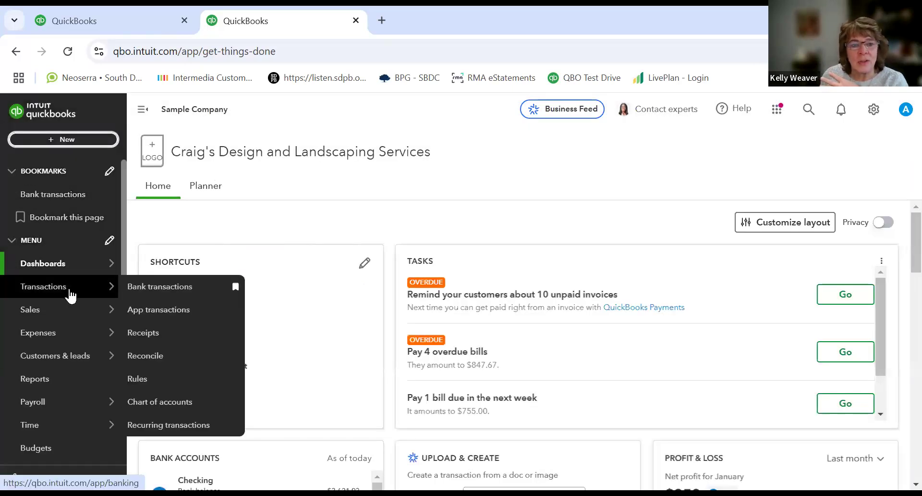
pyautogui.moveTo(66, 312)
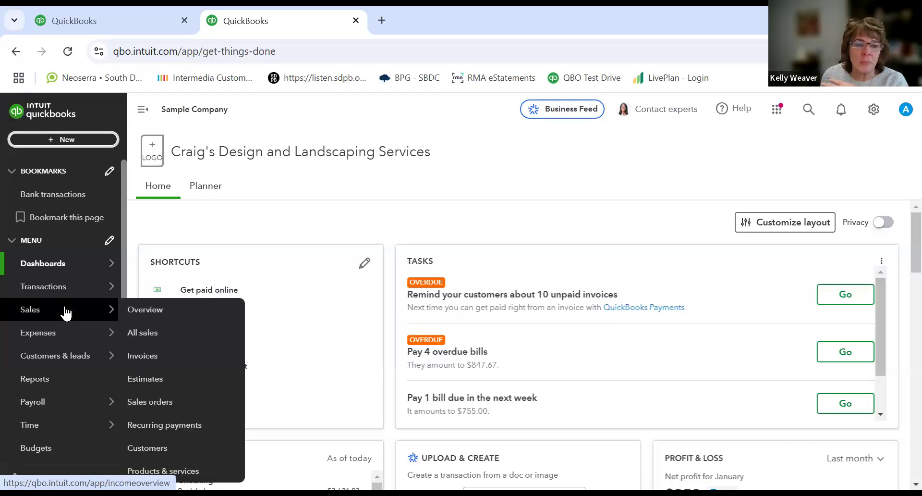
pyautogui.moveTo(63, 339)
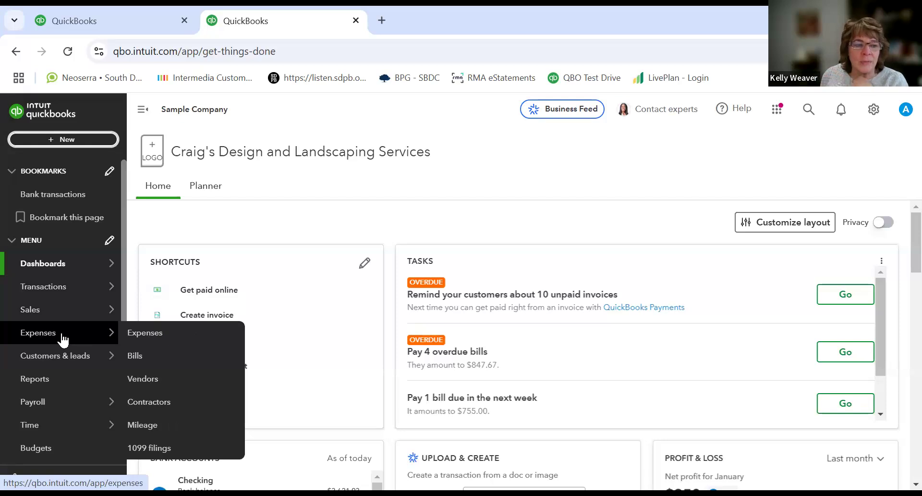
# Step: Open the Sales area's All sales list, dismiss the tip, and view the New transaction options
pyautogui.click(54, 313)
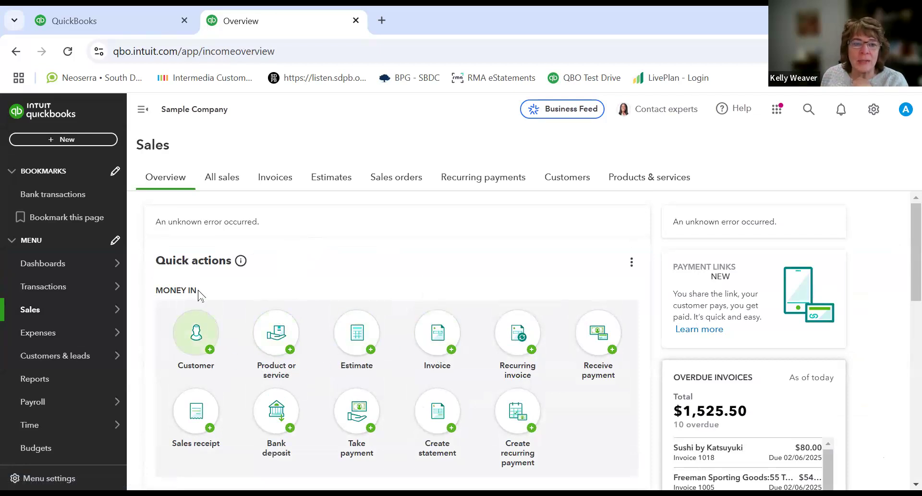
pyautogui.click(222, 179)
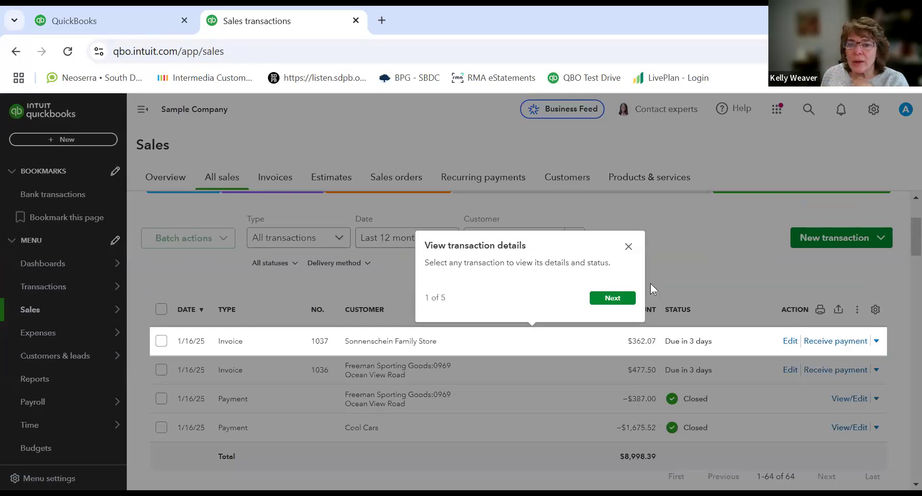
pyautogui.click(629, 246)
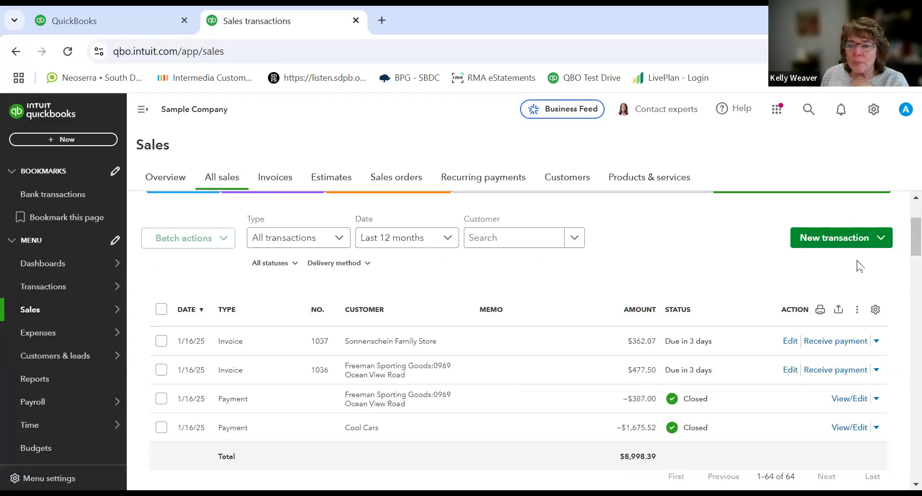
pyautogui.click(882, 240)
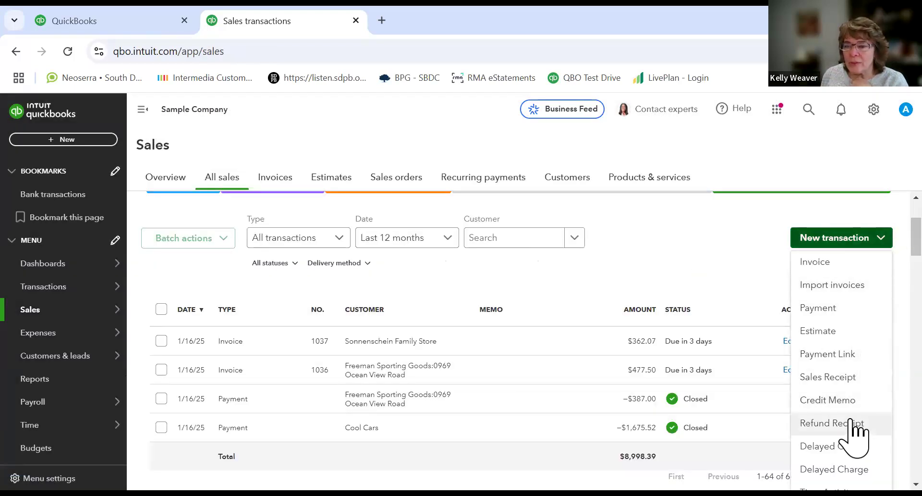
pyautogui.click(686, 235)
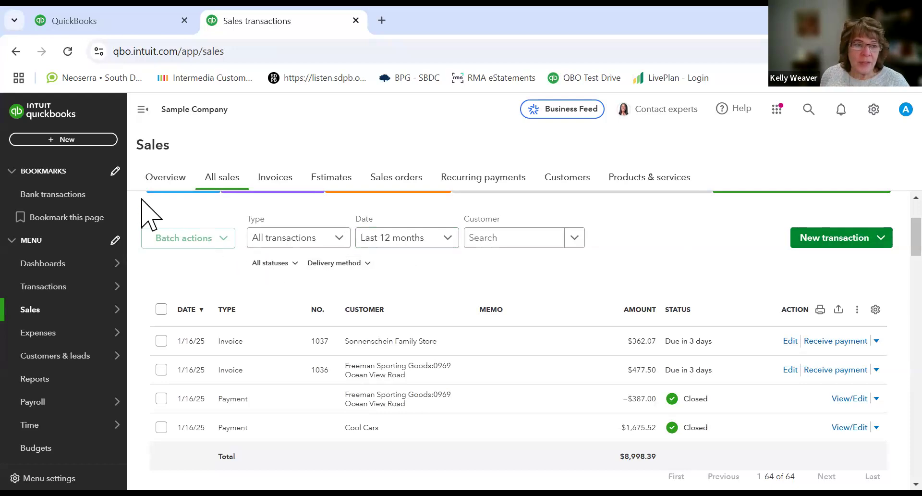
# Step: Collapse the navigation menu and expand it again
pyautogui.moveTo(63, 355)
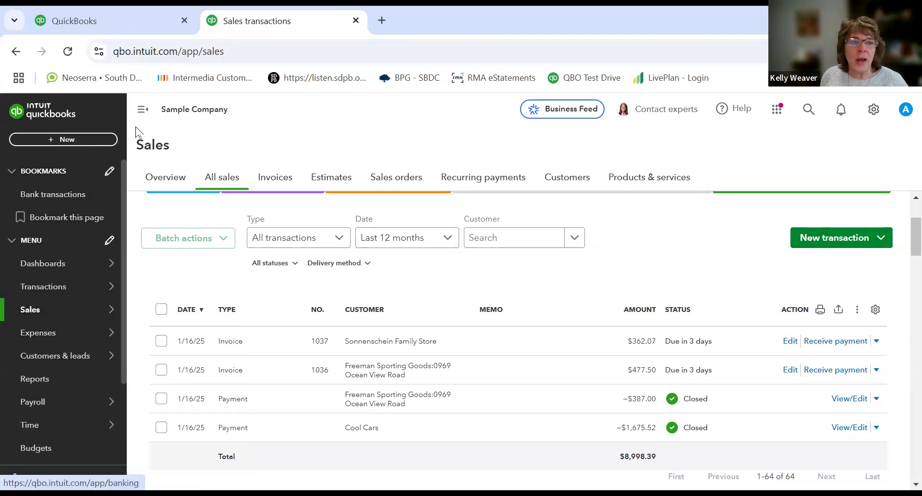
pyautogui.click(142, 109)
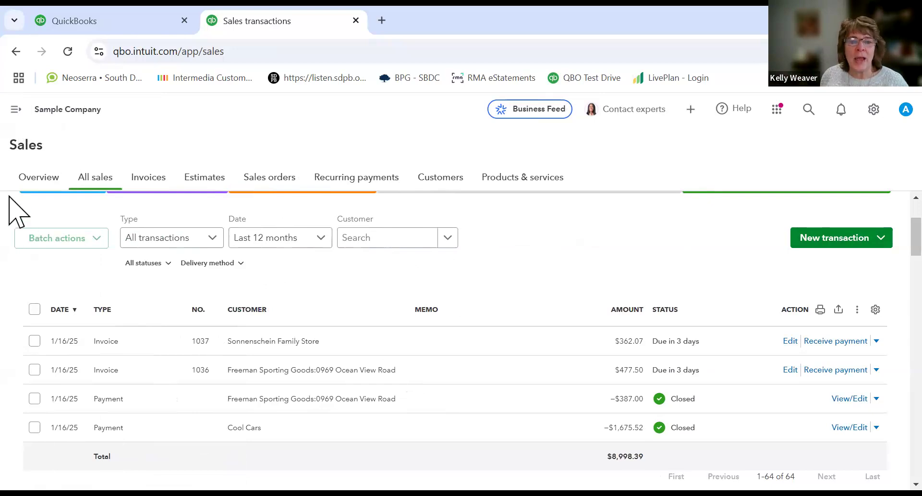
pyautogui.click(14, 116)
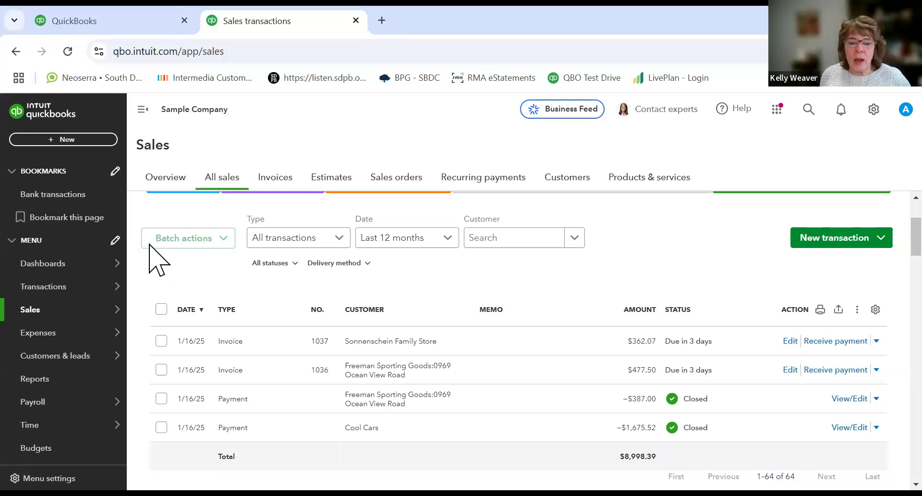
# Step: Open the Sales section of Account and Settings
pyautogui.click(871, 116)
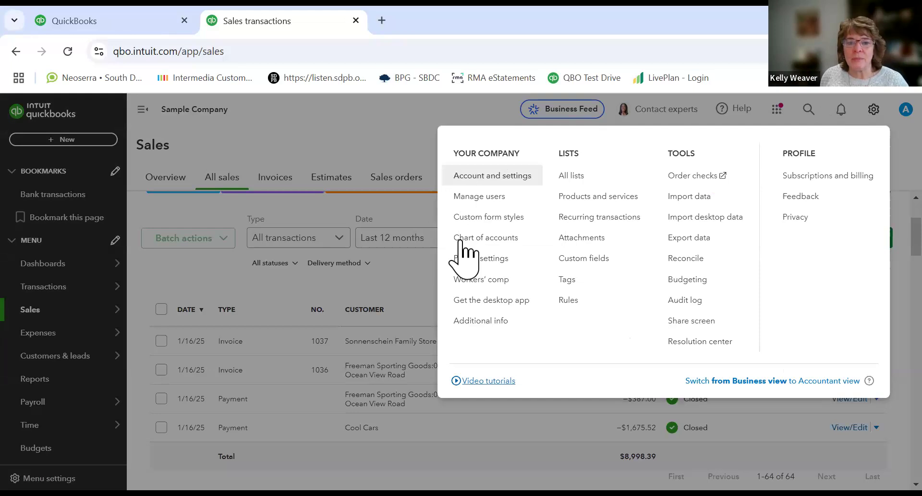
pyautogui.click(461, 182)
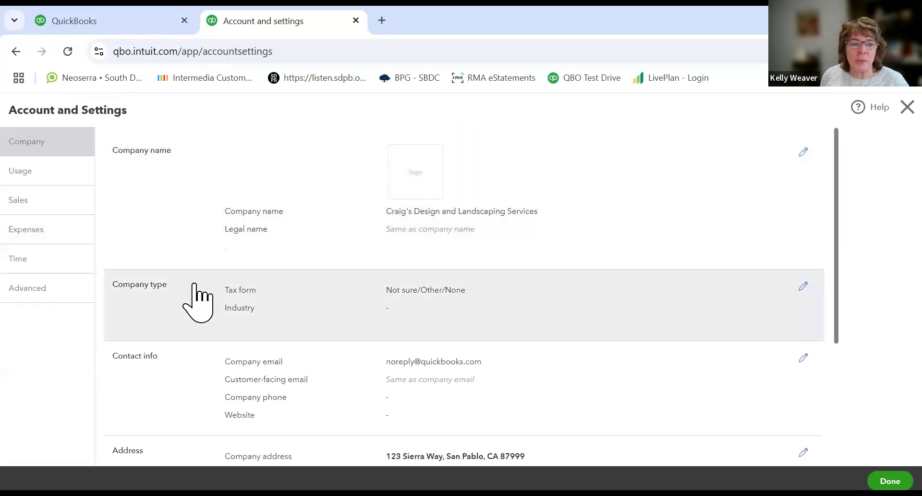
pyautogui.click(45, 199)
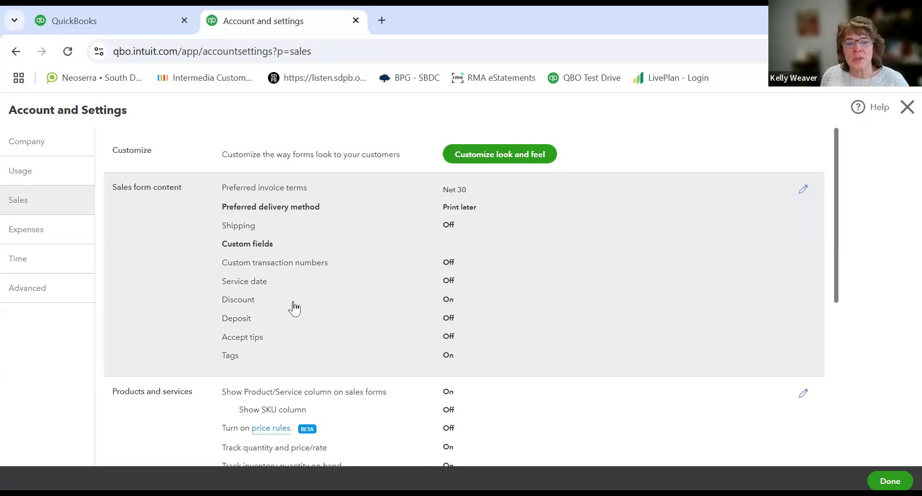
# Step: Open the Progress Invoicing option for editing and save it
pyautogui.scroll(-4, 294, 308)
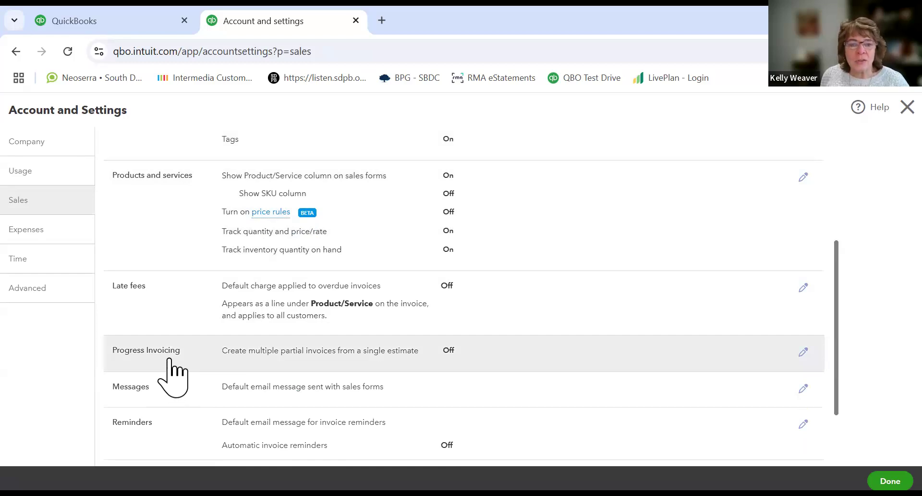
pyautogui.click(805, 353)
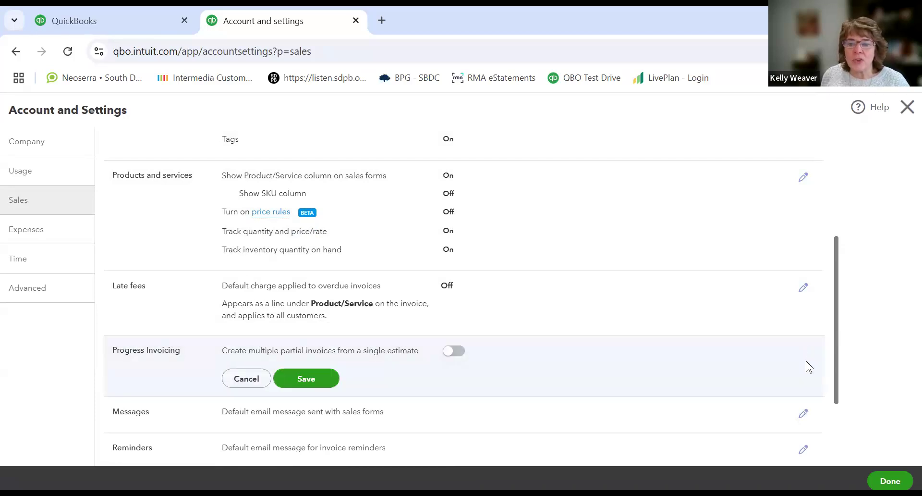
pyautogui.click(302, 379)
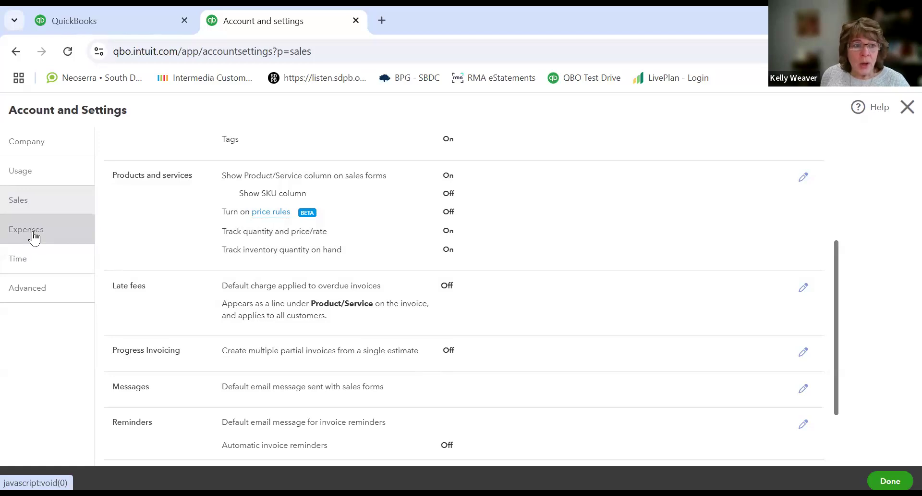
# Step: Close Account and Settings and open the Manage users page
pyautogui.click(35, 144)
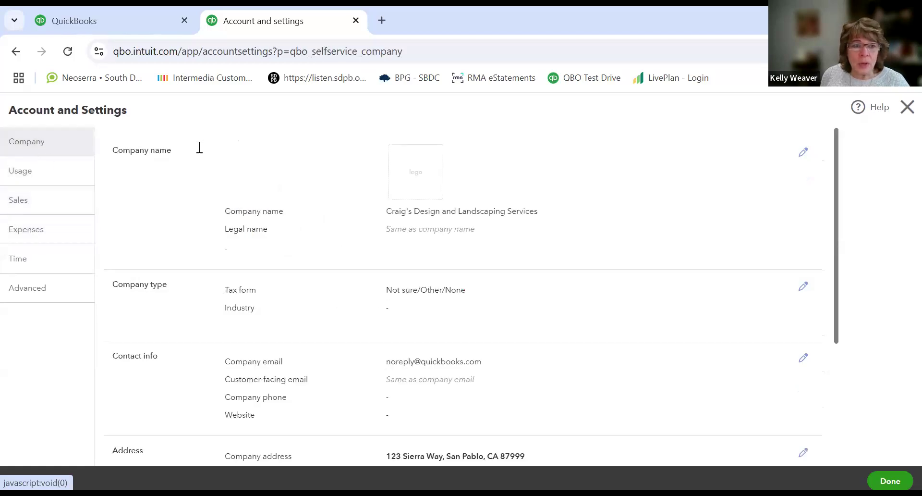
pyautogui.click(906, 107)
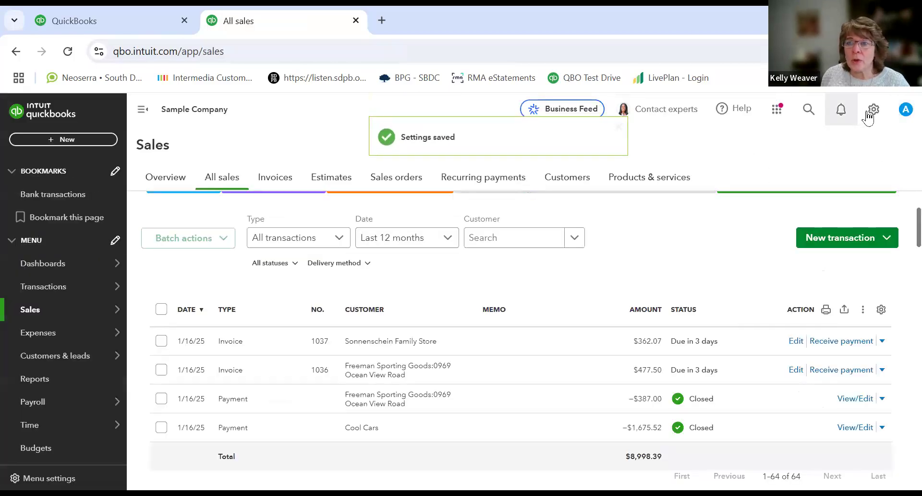
pyautogui.click(874, 109)
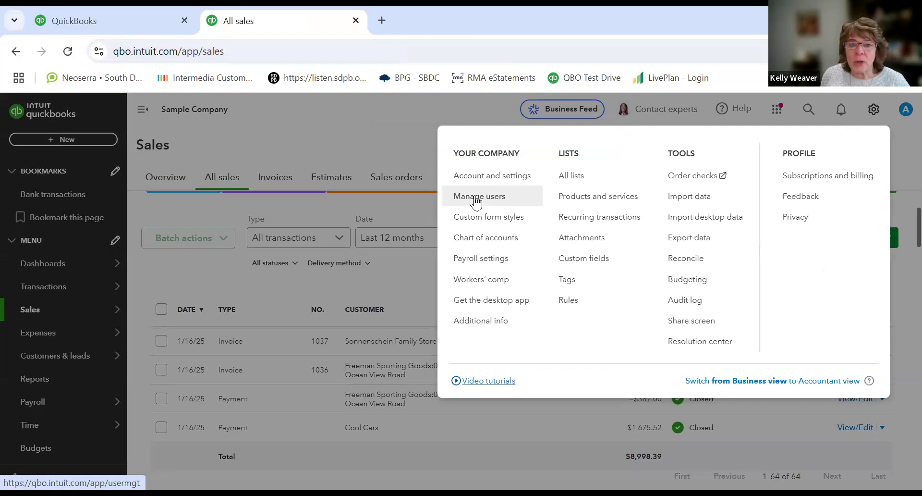
pyautogui.click(474, 196)
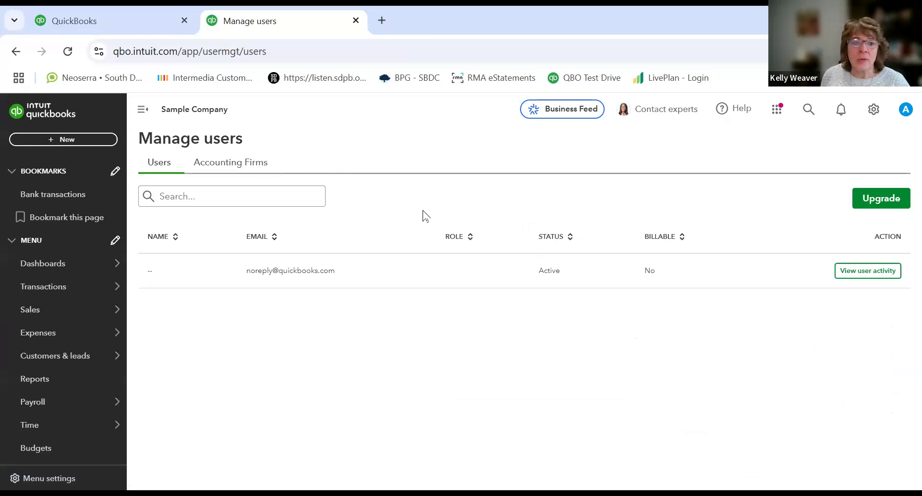
pyautogui.click(290, 190)
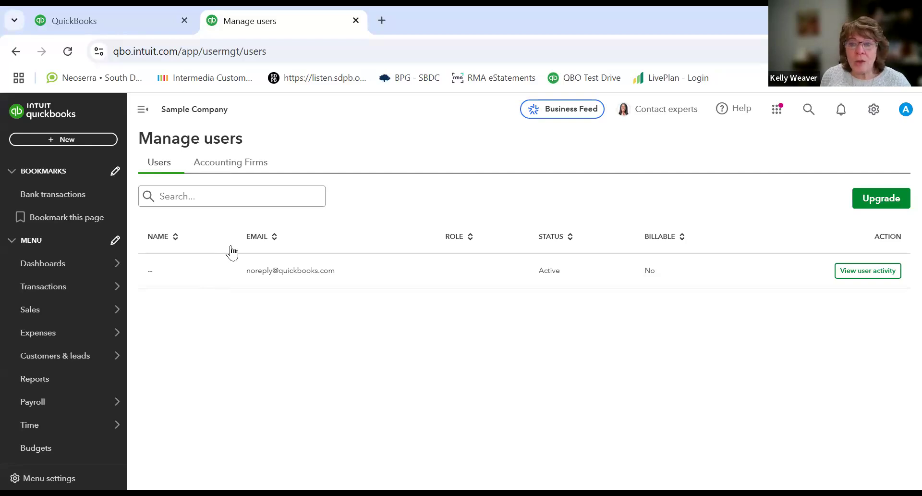
# Step: Open the All lists page and review the settings menu again
pyautogui.click(874, 111)
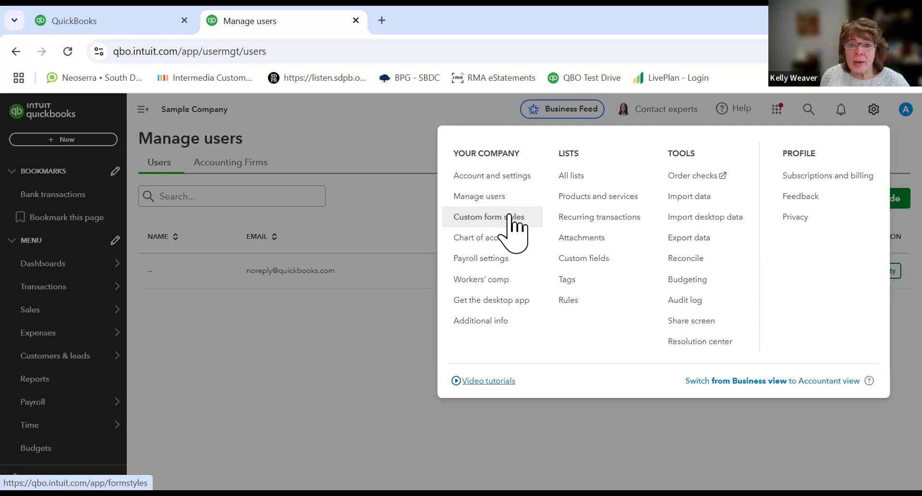
pyautogui.click(571, 177)
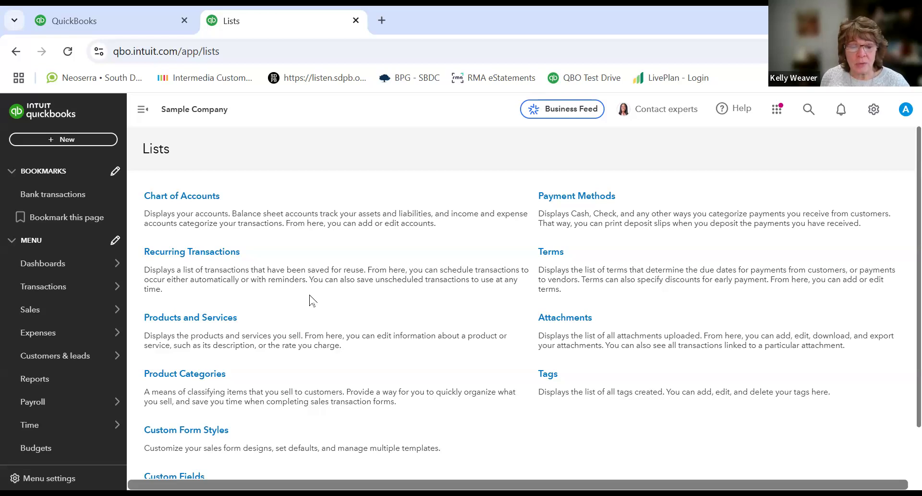
pyautogui.click(874, 110)
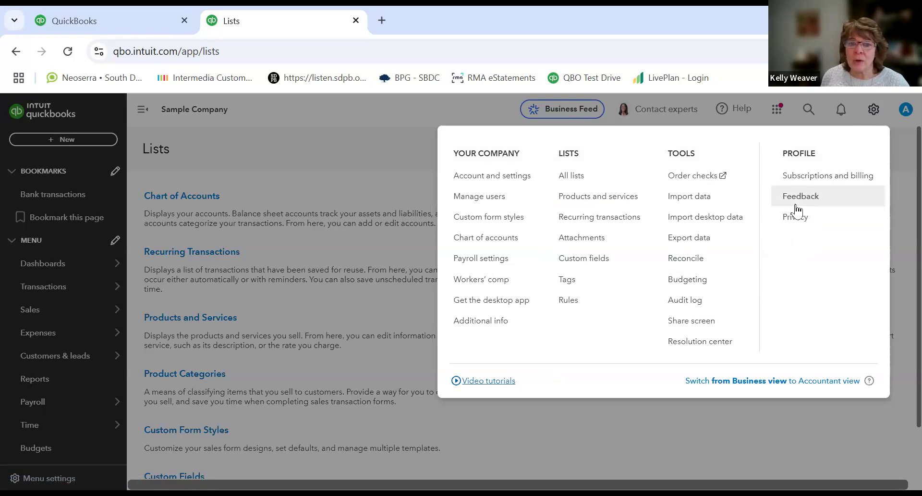
pyautogui.click(379, 144)
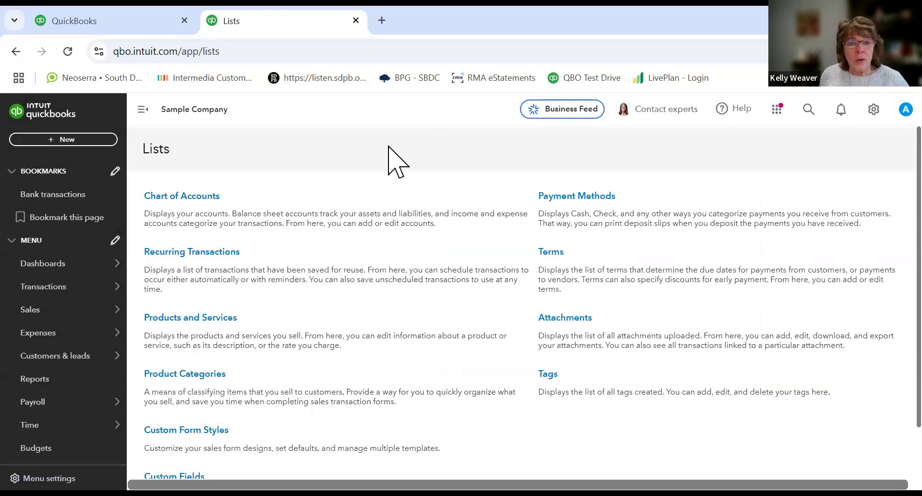
# Step: Return to the home dashboard and open the My apps panel
pyautogui.click(66, 267)
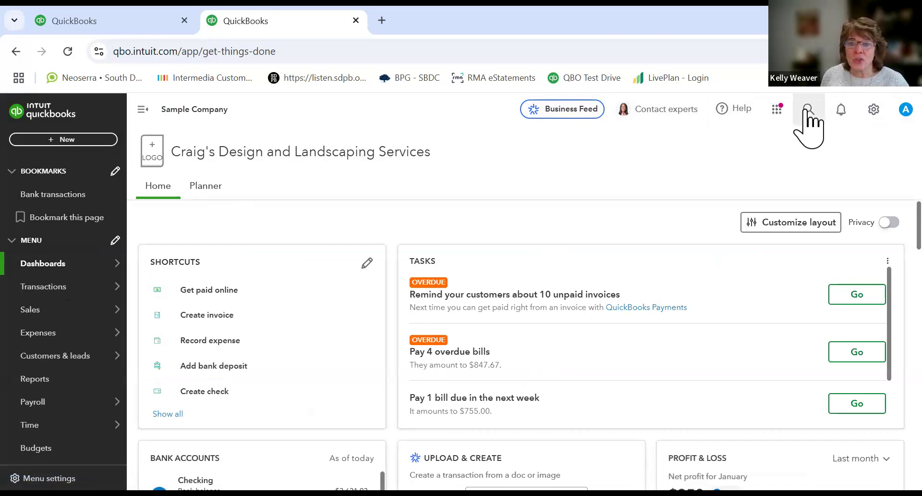
pyautogui.click(777, 110)
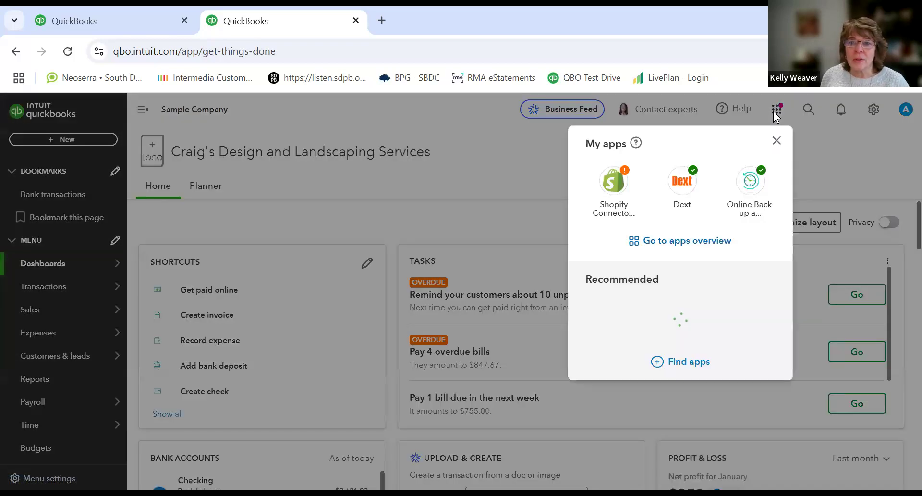
# Step: Close My apps, browse suggested answers in the Help panel's Search tab, and close the Help panel
pyautogui.click(776, 142)
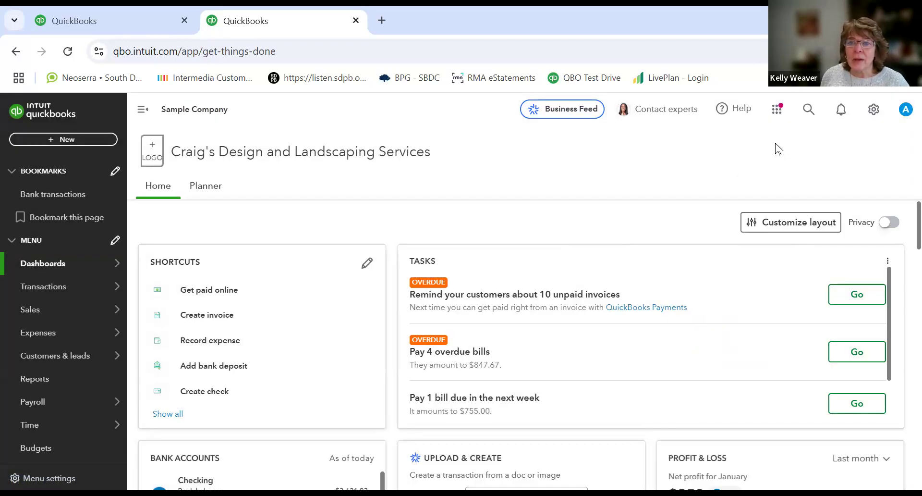
pyautogui.click(734, 115)
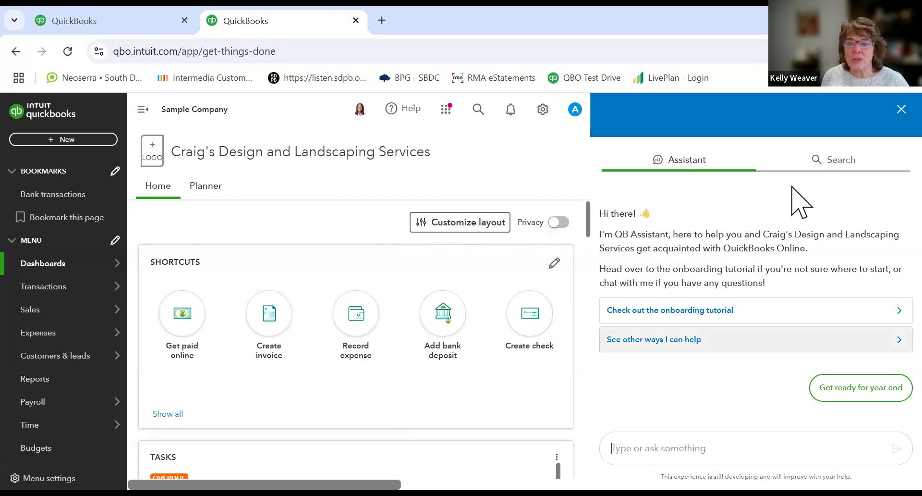
pyautogui.click(830, 167)
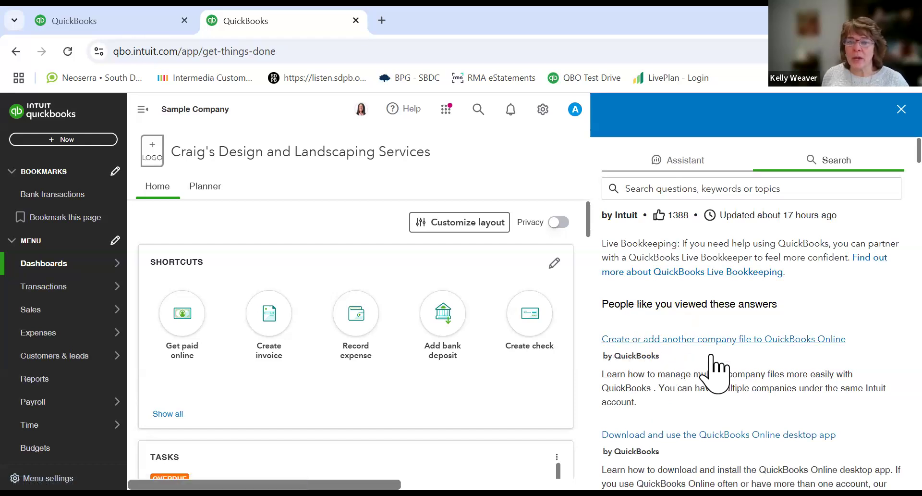
pyautogui.scroll(-5, 723, 408)
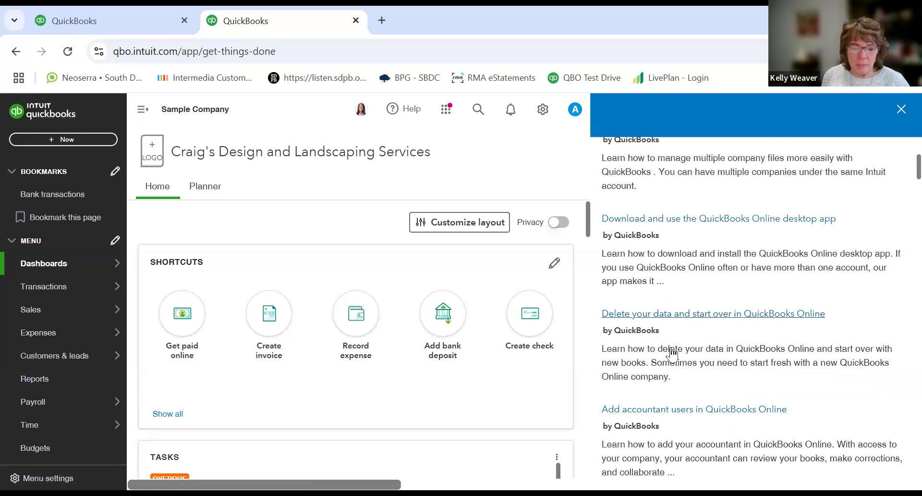
pyautogui.click(901, 110)
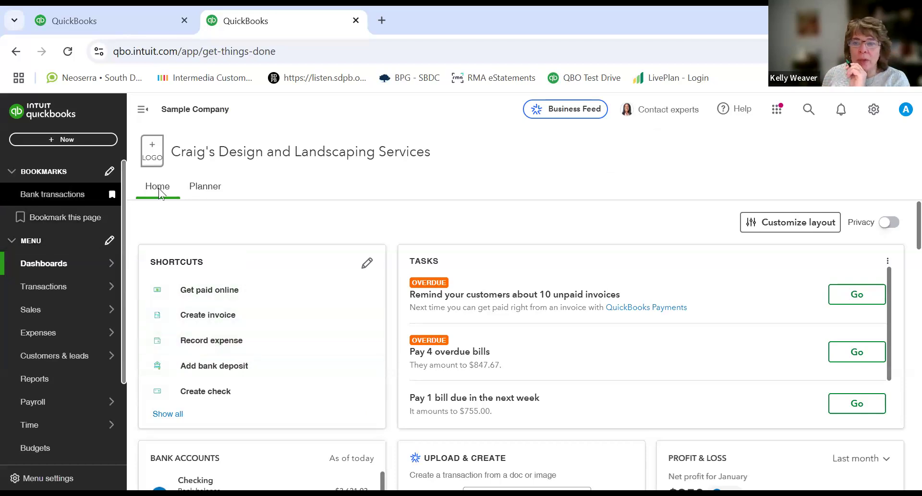
# Step: Open the Chart of accounts from the settings menu and scroll through the full account list
pyautogui.click(874, 110)
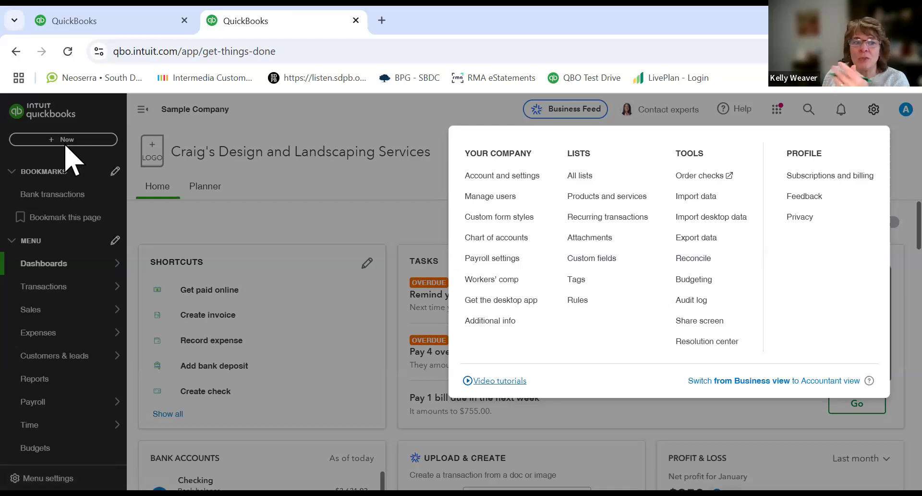
pyautogui.click(483, 240)
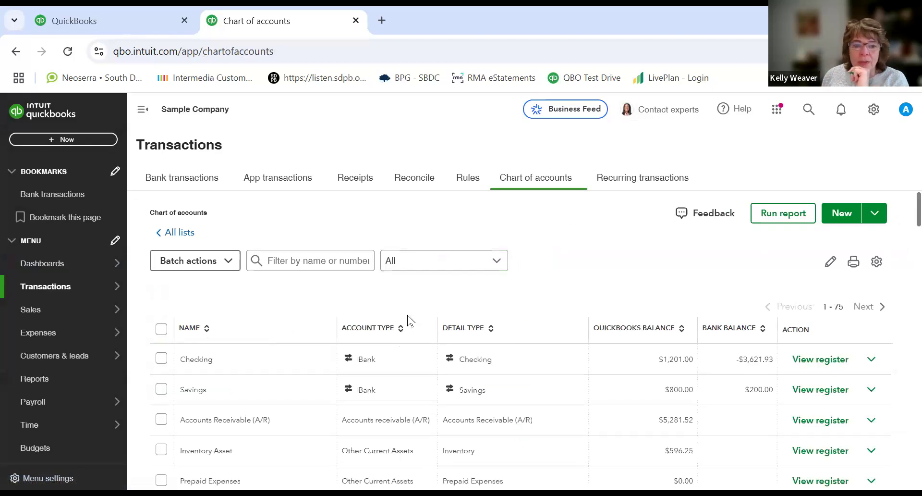
pyautogui.scroll(-5, 408, 319)
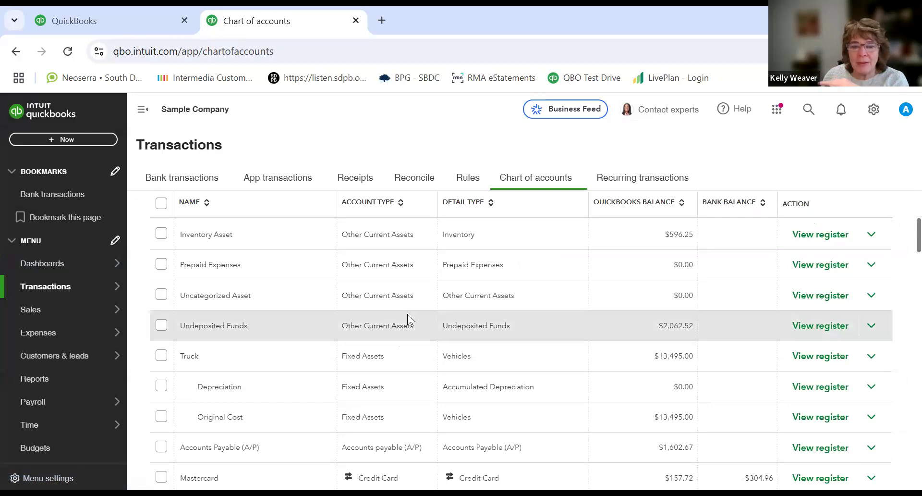
pyautogui.scroll(-9, 408, 319)
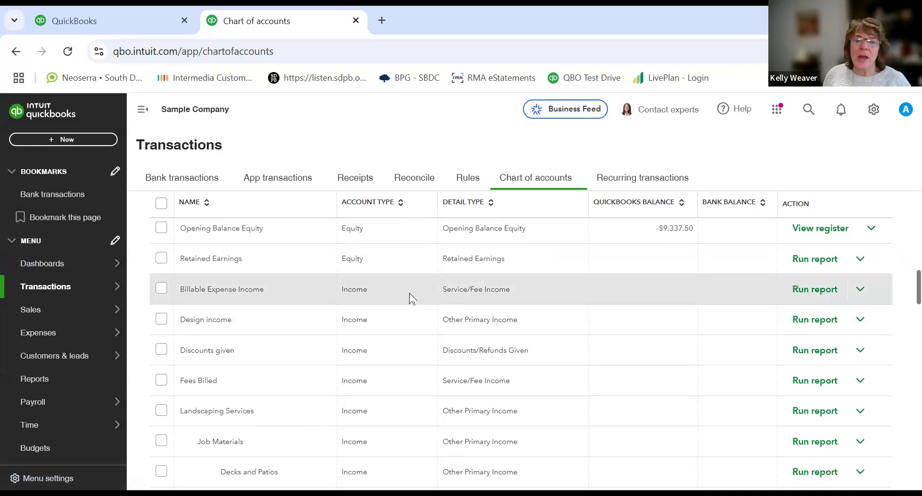
pyautogui.scroll(-12, 416, 318)
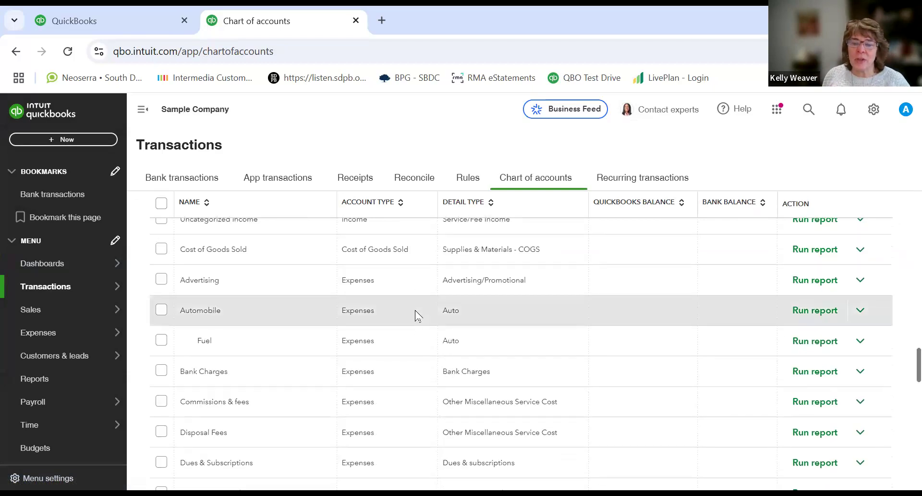
pyautogui.scroll(-12, 416, 314)
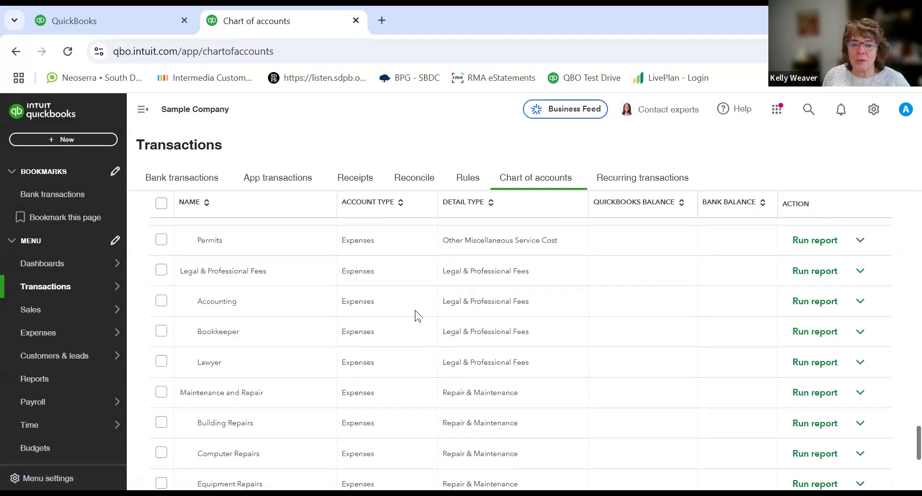
pyautogui.scroll(8, 417, 312)
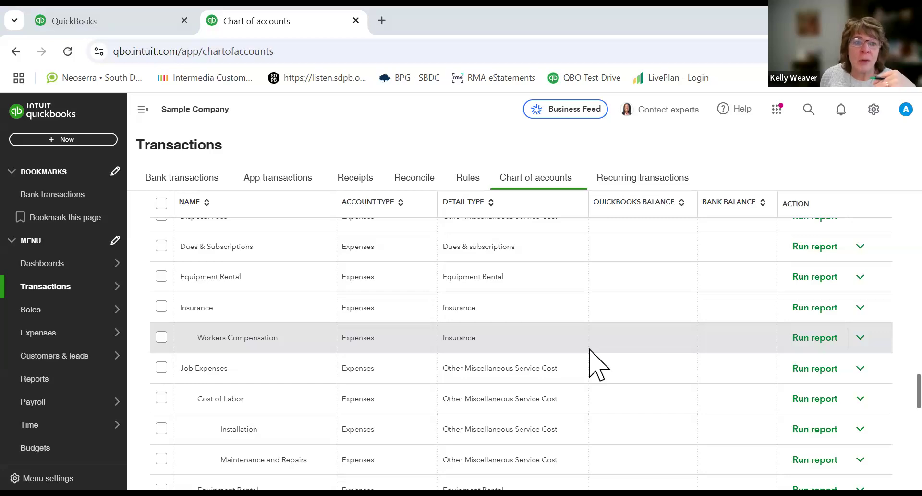
pyautogui.scroll(10, 598, 365)
pyautogui.scroll(10, 598, 365)
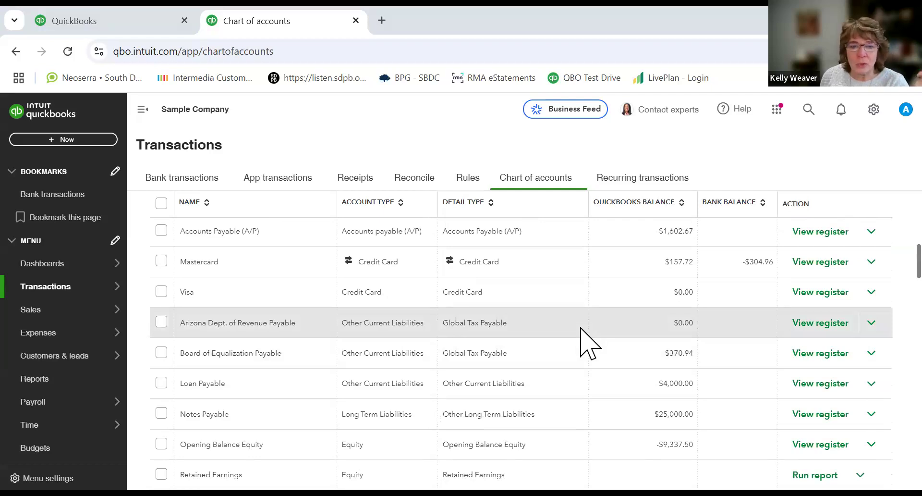
pyautogui.scroll(5, 524, 315)
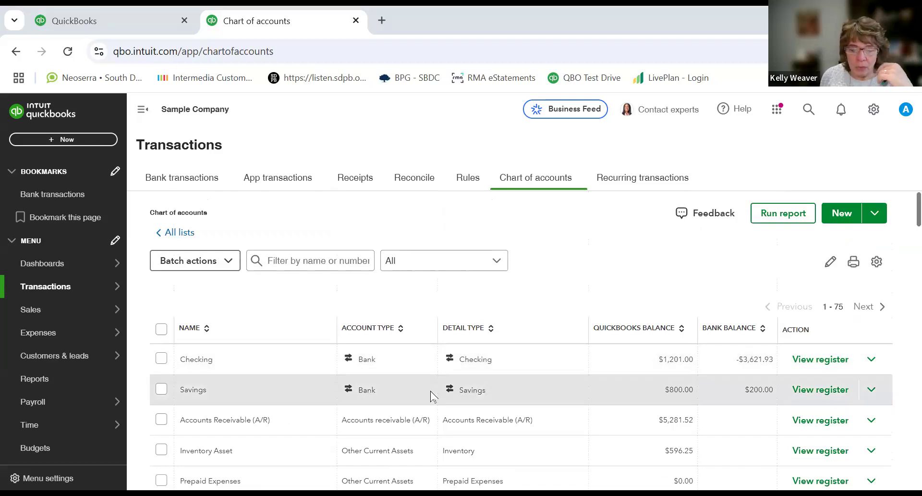
pyautogui.scroll(-4, 432, 395)
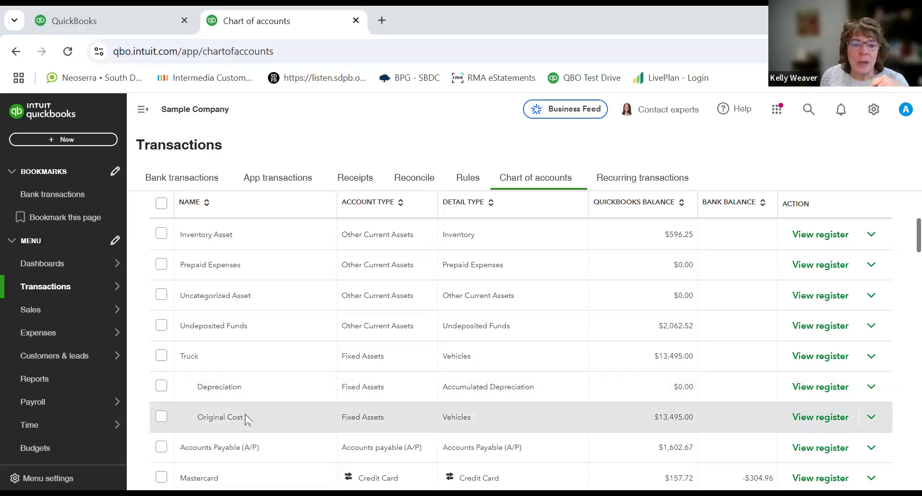
pyautogui.scroll(-15, 246, 419)
pyautogui.scroll(-12, 246, 419)
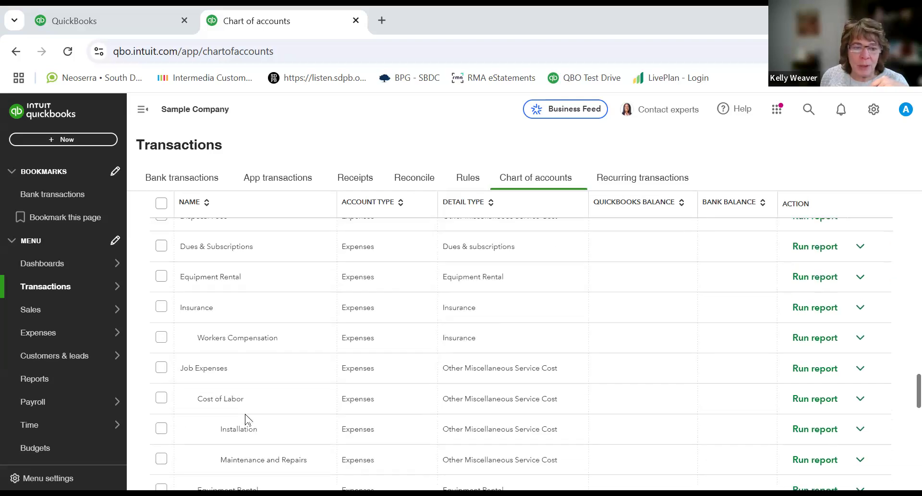
pyautogui.scroll(-6, 246, 419)
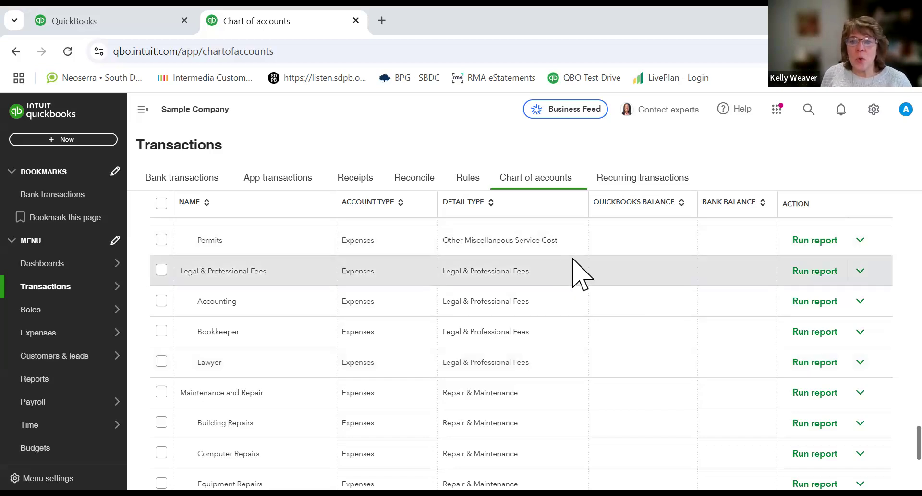
pyautogui.scroll(1, 551, 261)
pyautogui.scroll(10, 552, 264)
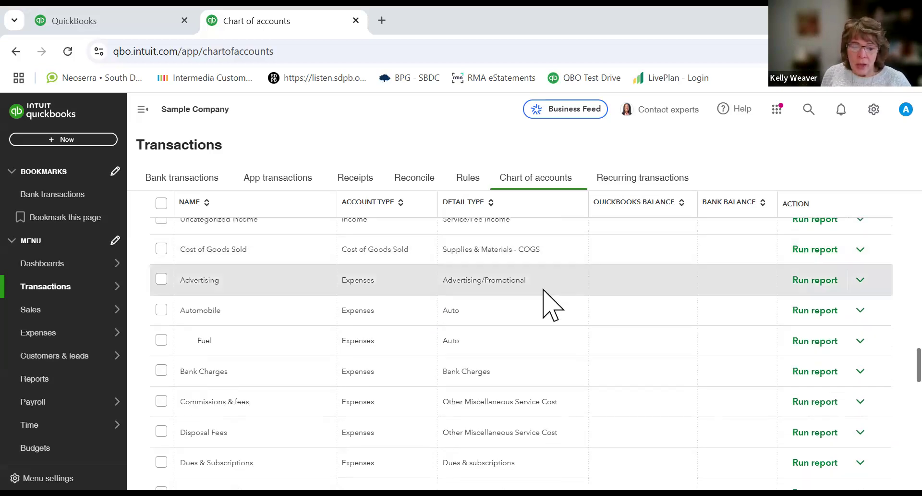
# Step: Open the Advertising expense account for editing, review its Profit & Loss preview, and save it
pyautogui.click(866, 282)
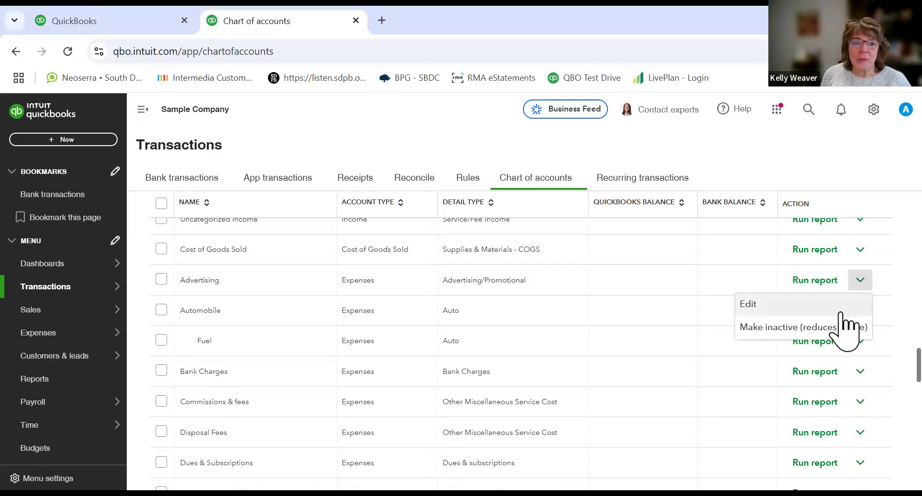
pyautogui.click(747, 312)
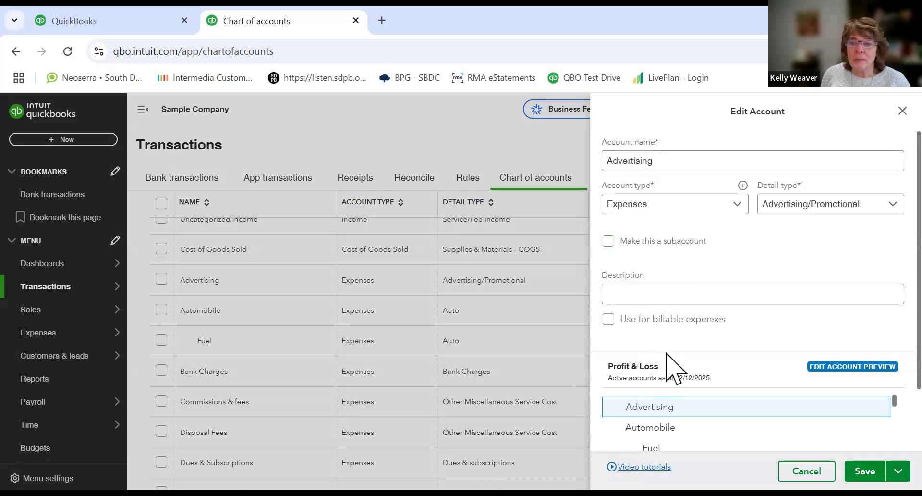
pyautogui.scroll(-2, 670, 368)
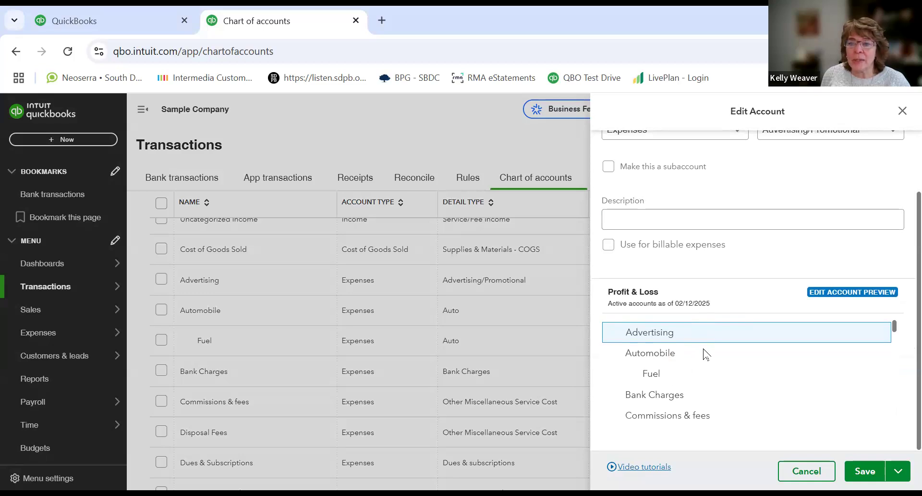
pyautogui.scroll(-4, 705, 355)
pyautogui.scroll(-3, 705, 355)
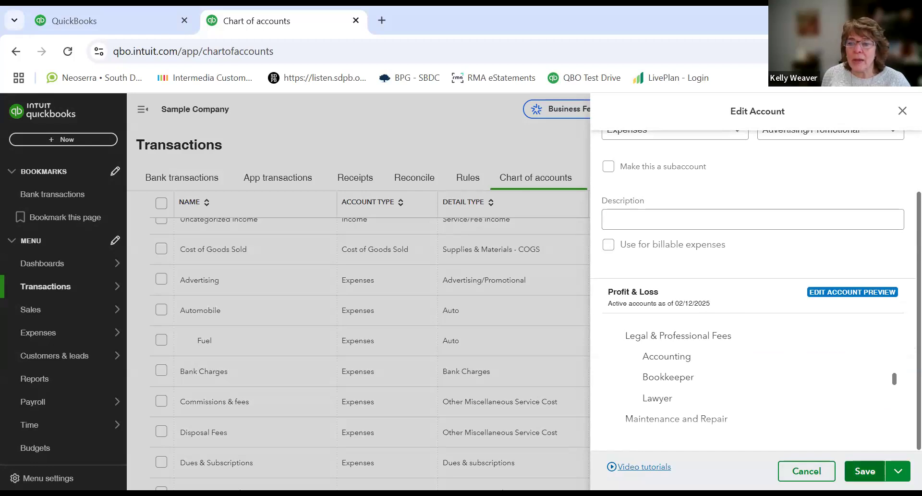
pyautogui.click(865, 471)
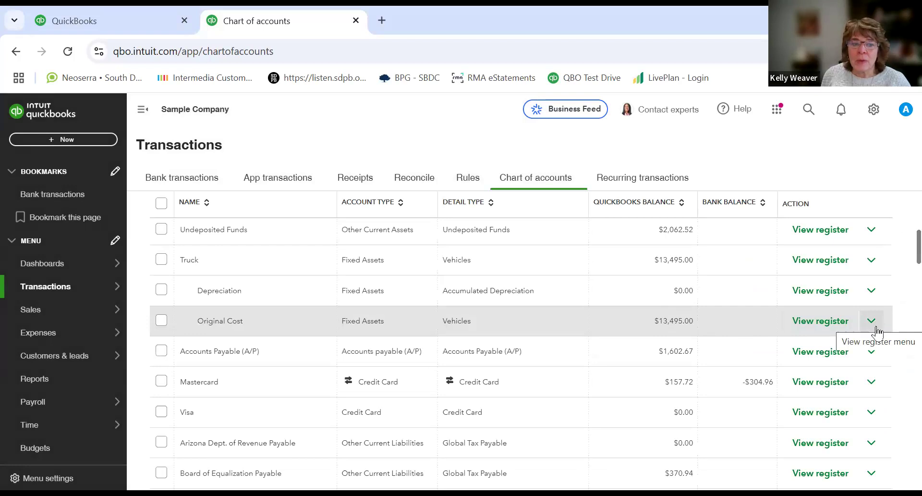
# Step: Open the action menus of the Advertising and Unapplied Cash Payment Income accounts without choosing an option
pyautogui.scroll(-5, 876, 382)
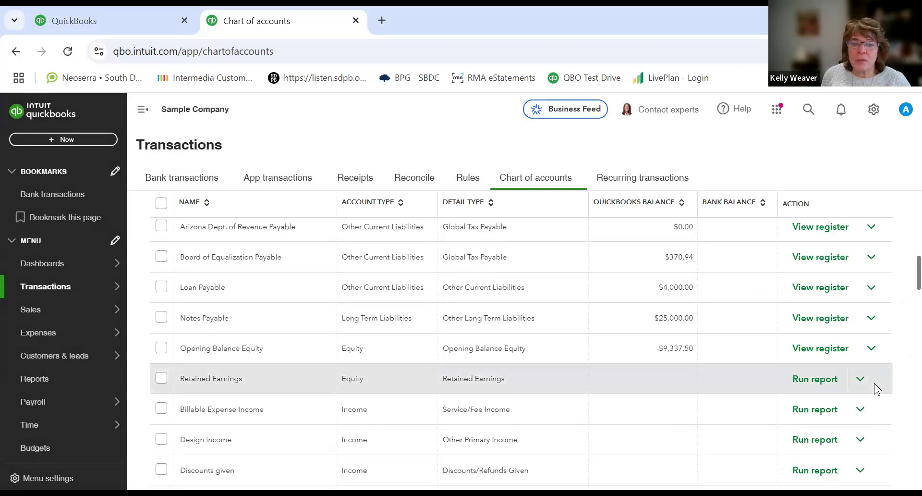
pyautogui.scroll(-5, 875, 388)
pyautogui.scroll(-5, 876, 389)
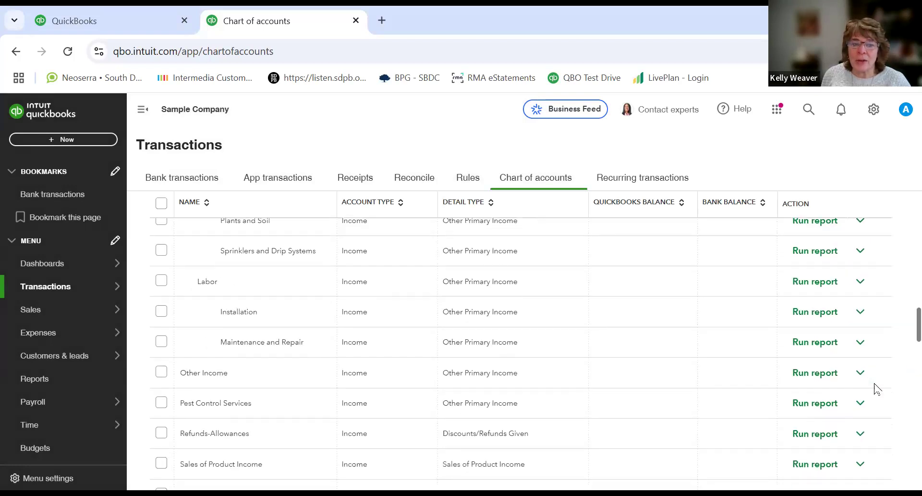
pyautogui.scroll(-5, 876, 388)
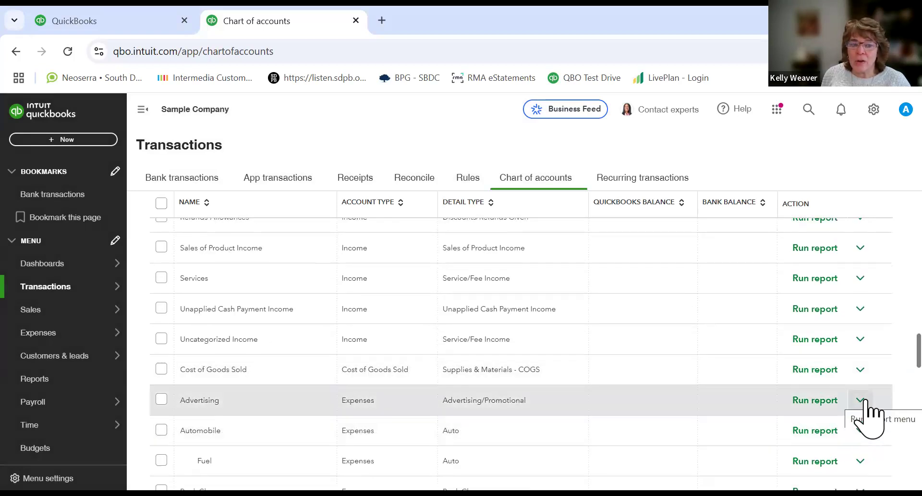
pyautogui.click(866, 402)
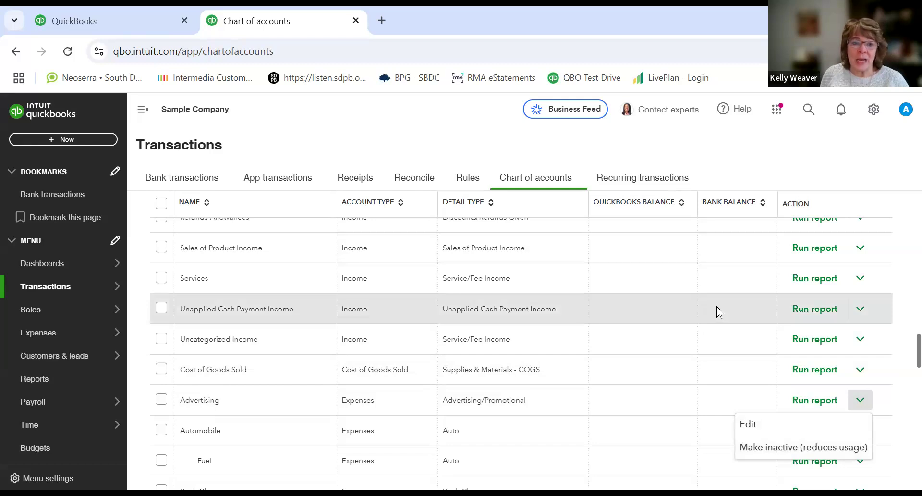
pyautogui.click(861, 313)
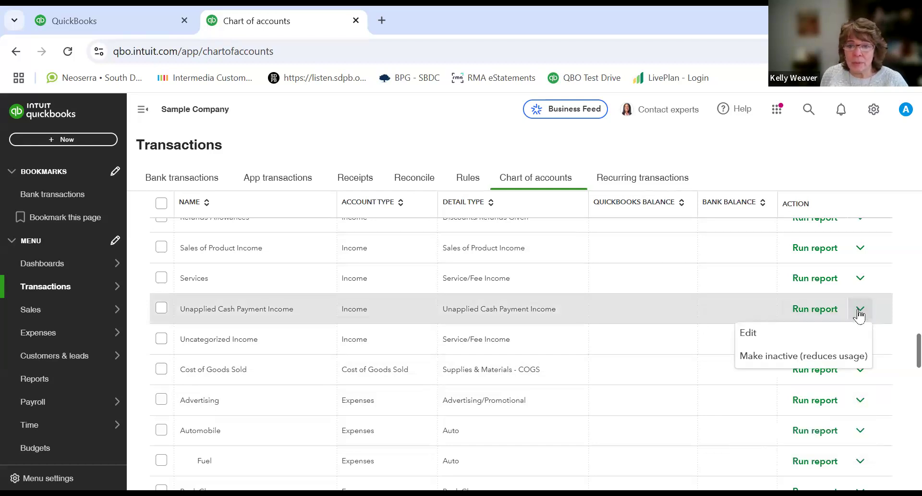
pyautogui.click(653, 310)
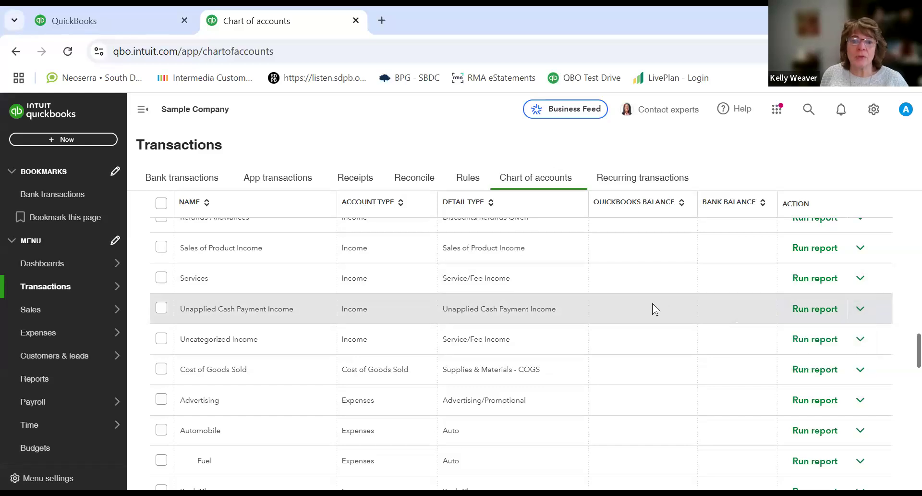
# Step: Return to the top of the Chart of accounts and open the New account form
pyautogui.scroll(-5, 654, 310)
pyautogui.scroll(-10, 655, 310)
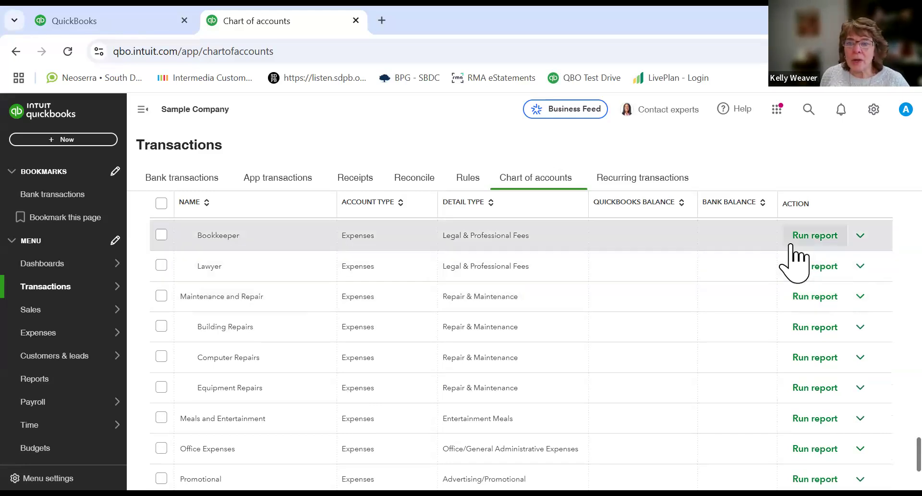
pyautogui.scroll(10, 790, 248)
pyautogui.scroll(10, 790, 255)
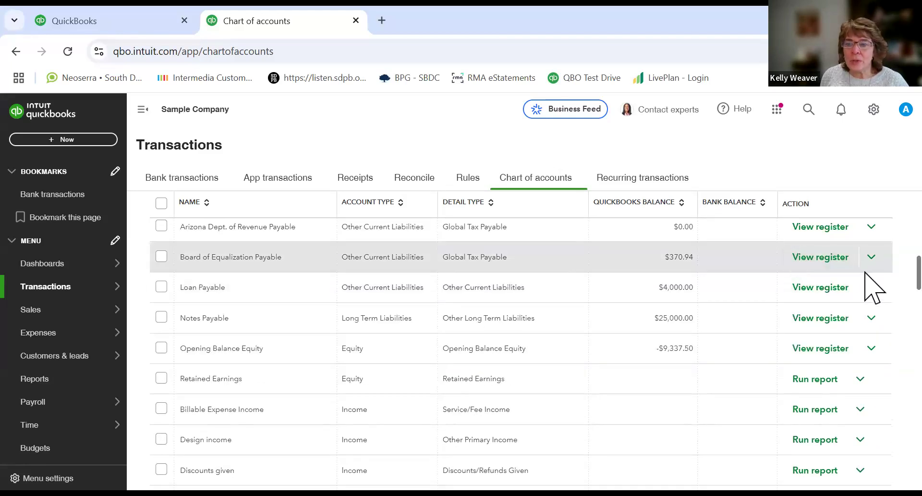
pyautogui.scroll(10, 874, 269)
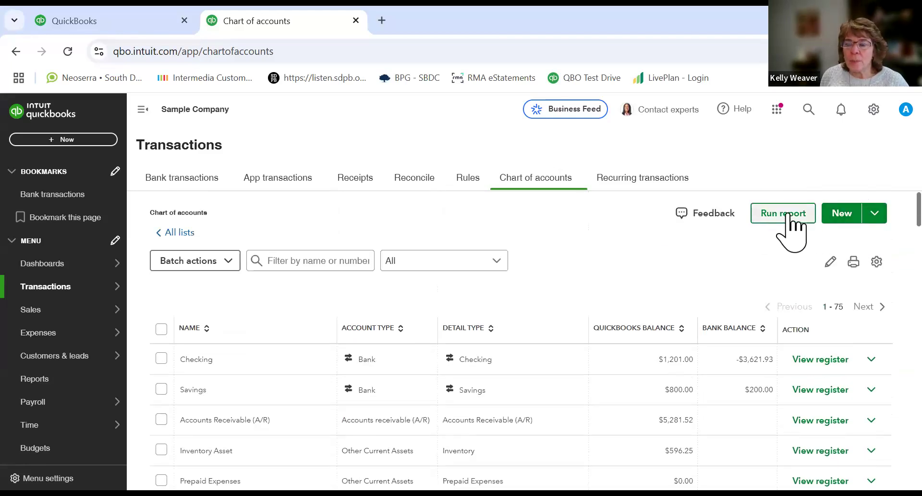
pyautogui.click(875, 213)
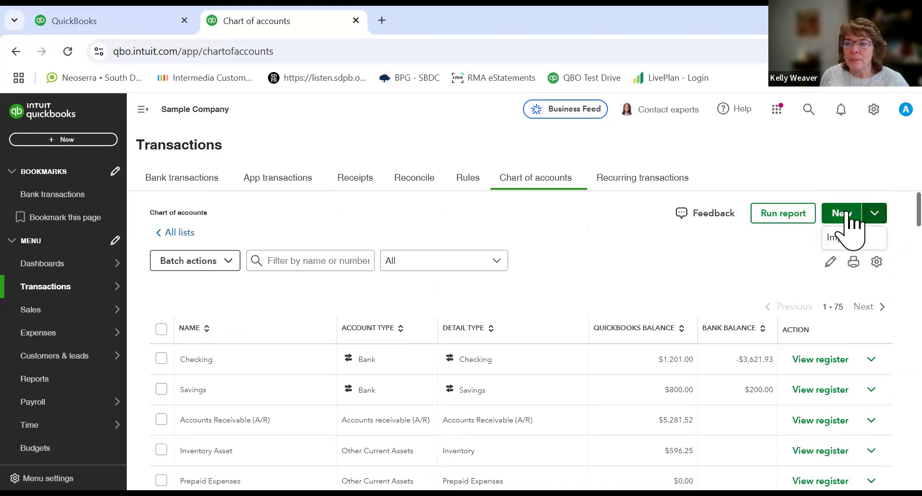
pyautogui.click(846, 215)
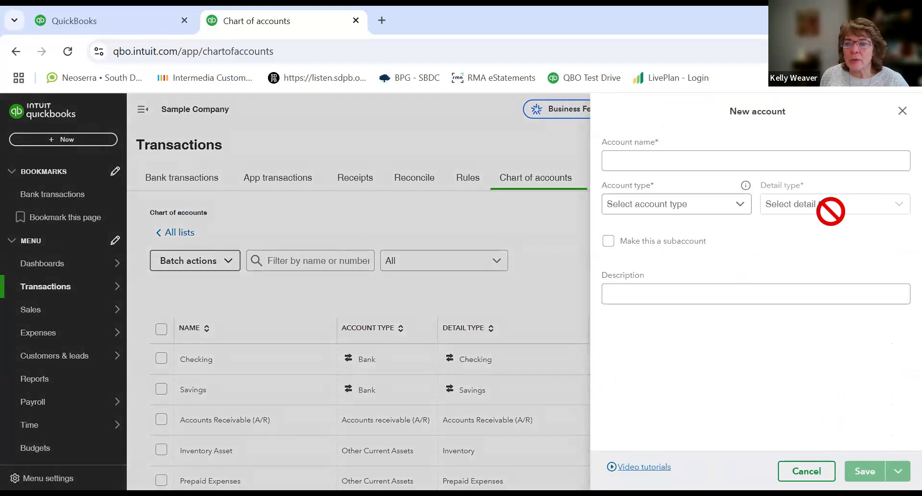
pyautogui.moveTo(744, 184)
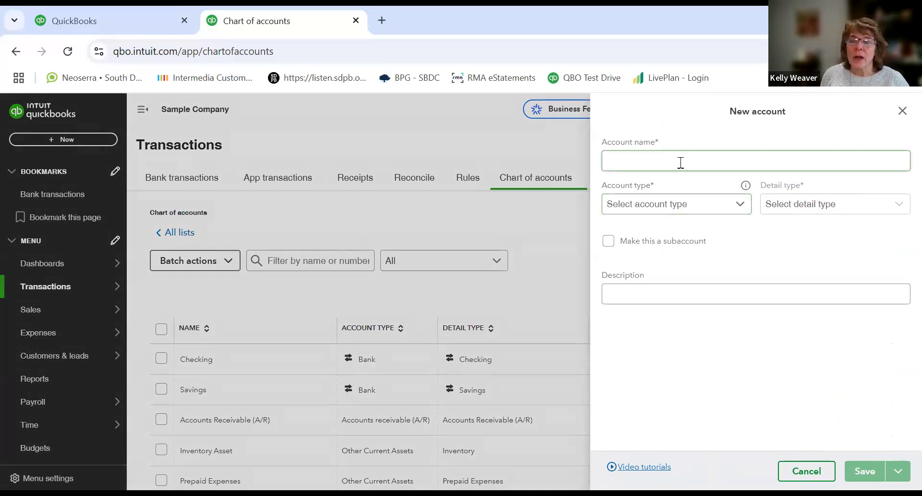
# Step: Browse the list of account types available in the New account form
pyautogui.click(742, 205)
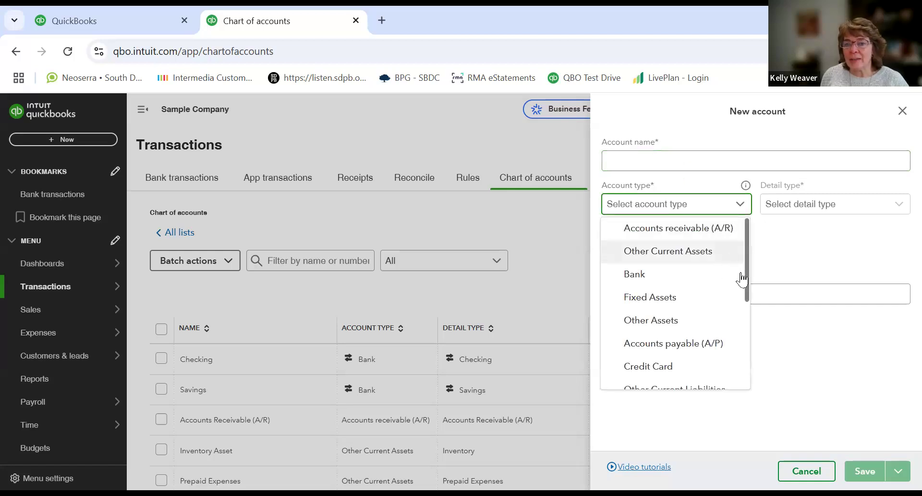
pyautogui.moveTo(751, 279); pyautogui.dragTo(751, 389)
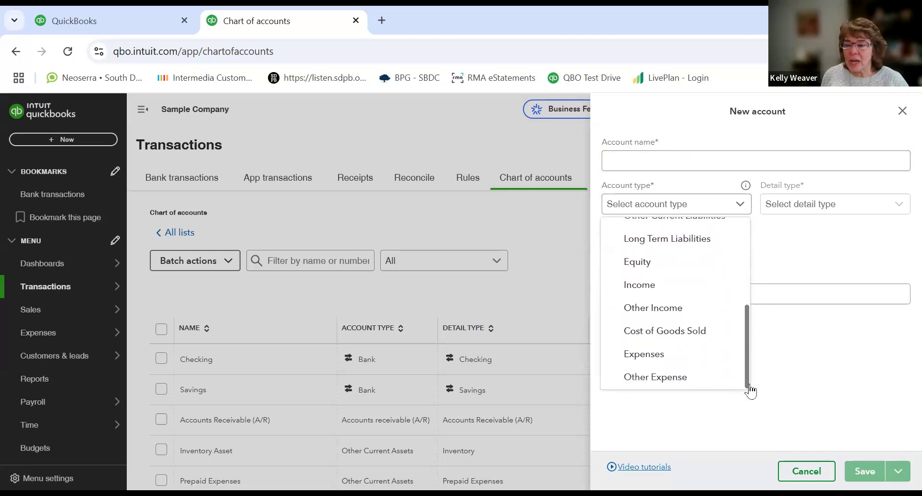
pyautogui.moveTo(751, 333); pyautogui.dragTo(737, 231)
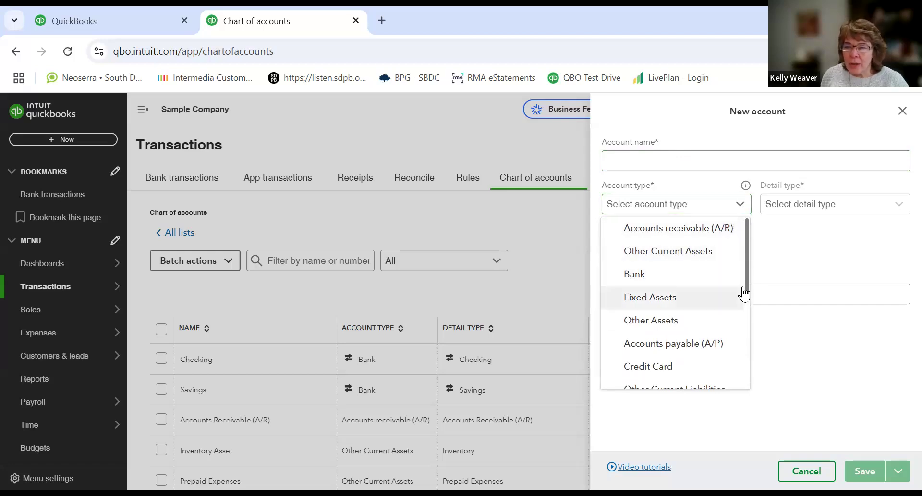
pyautogui.moveTo(748, 302); pyautogui.dragTo(752, 380)
pyautogui.click(655, 168)
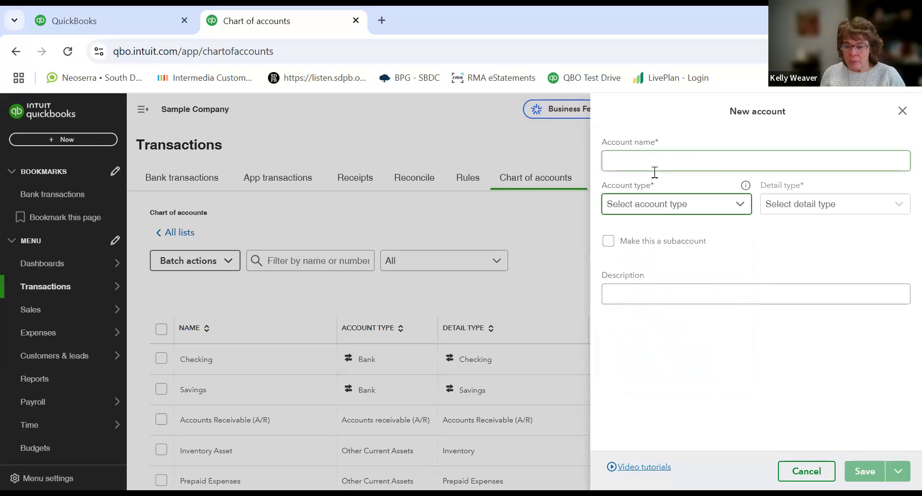
# Step: Open the account type help article about the chart of accounts, then go back to the Chart of accounts
pyautogui.click(656, 187)
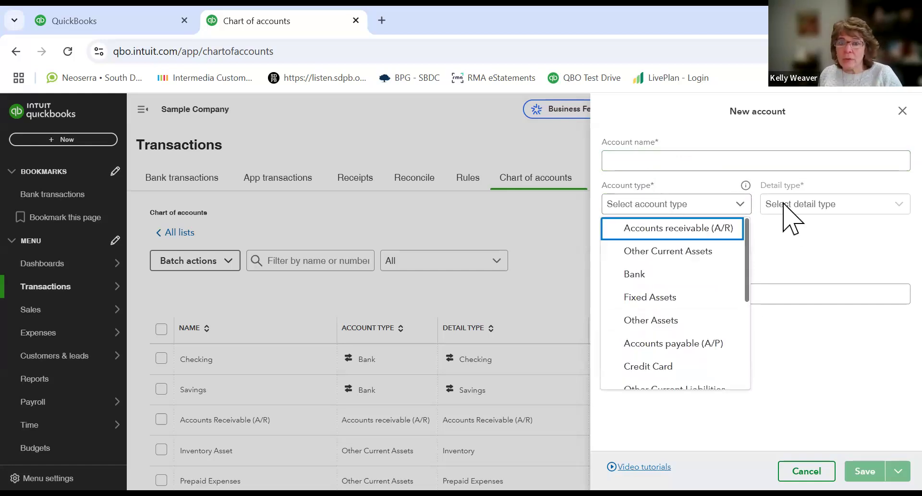
pyautogui.click(744, 170)
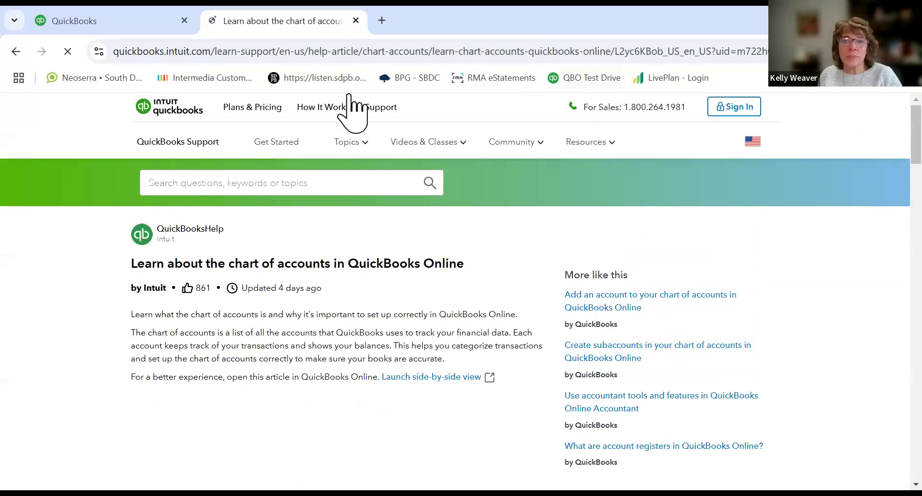
pyautogui.click(15, 52)
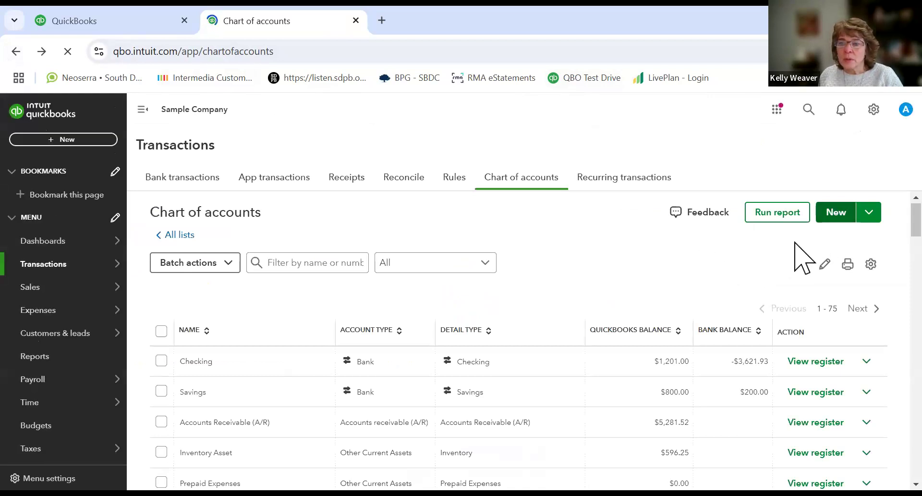
# Step: Start a new account named Merchant Account Fees
pyautogui.click(836, 212)
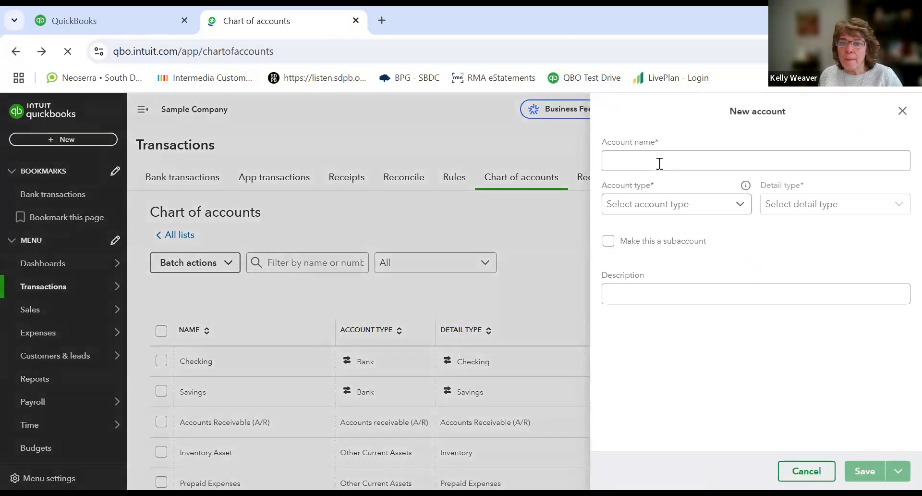
pyautogui.write('Merchant Account Fees')
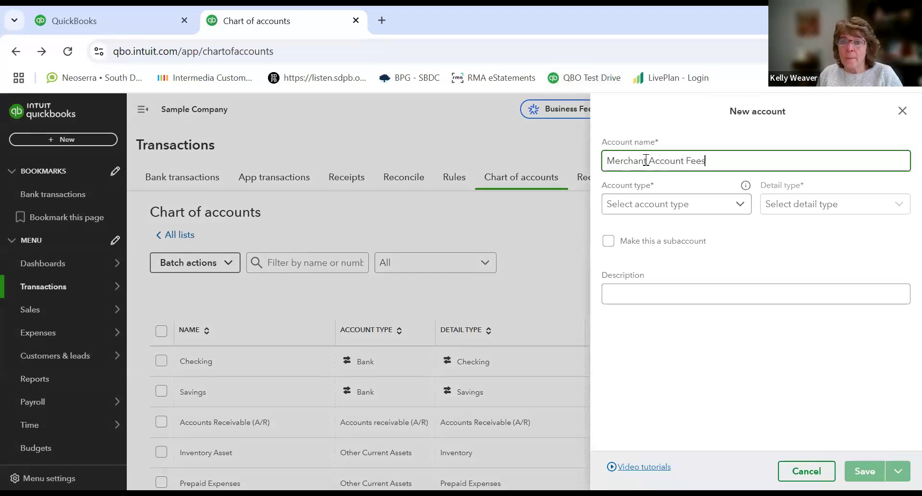
# Step: Set the new account's type to Expenses and its detail type to Other Miscellaneous Service Cost
pyautogui.click(698, 215)
pyautogui.moveTo(745, 290); pyautogui.dragTo(743, 370)
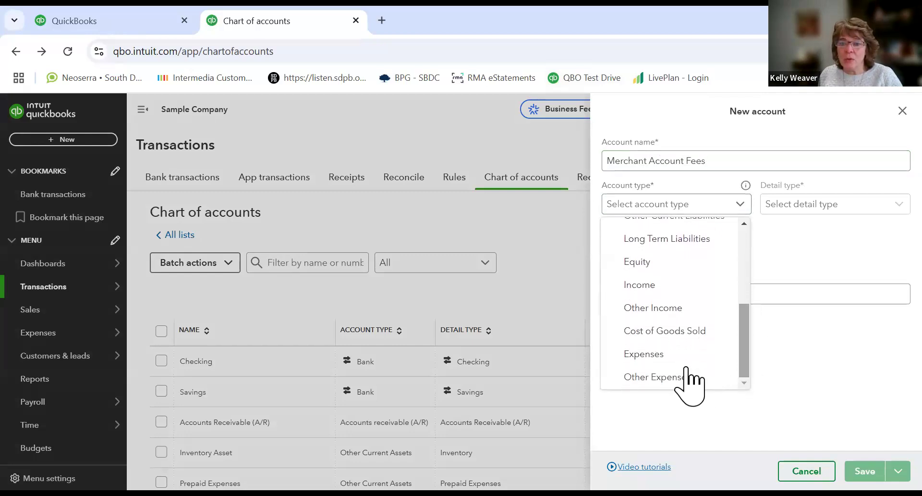
pyautogui.click(673, 356)
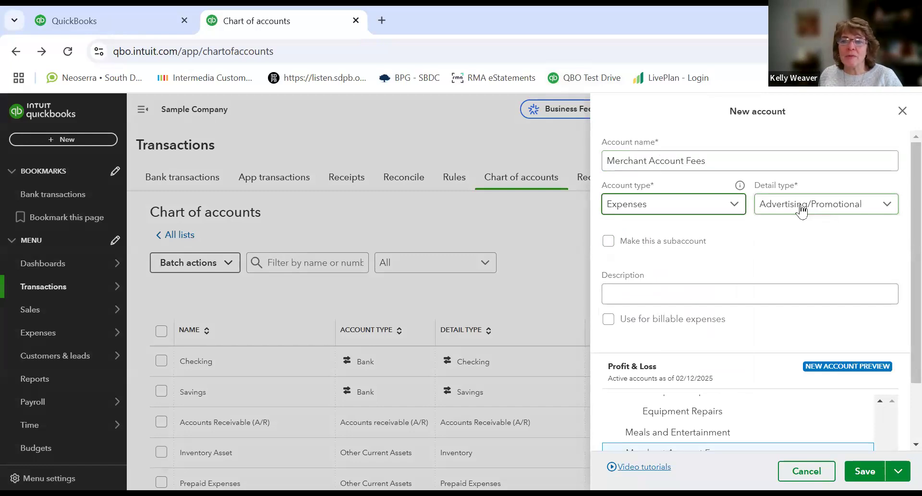
pyautogui.click(892, 208)
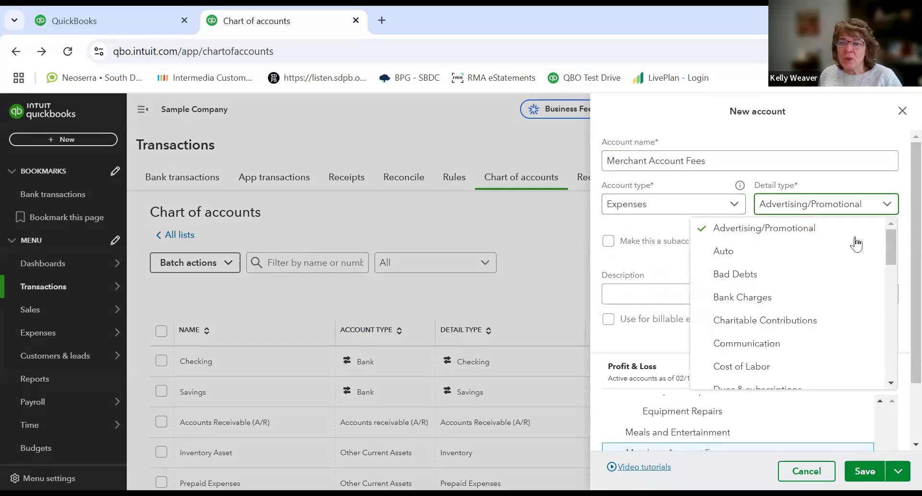
pyautogui.moveTo(889, 250); pyautogui.dragTo(881, 311)
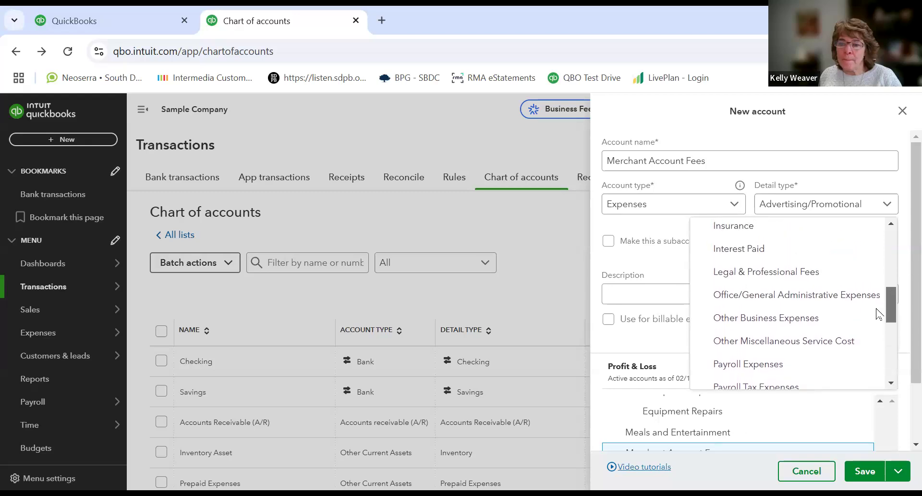
pyautogui.click(736, 342)
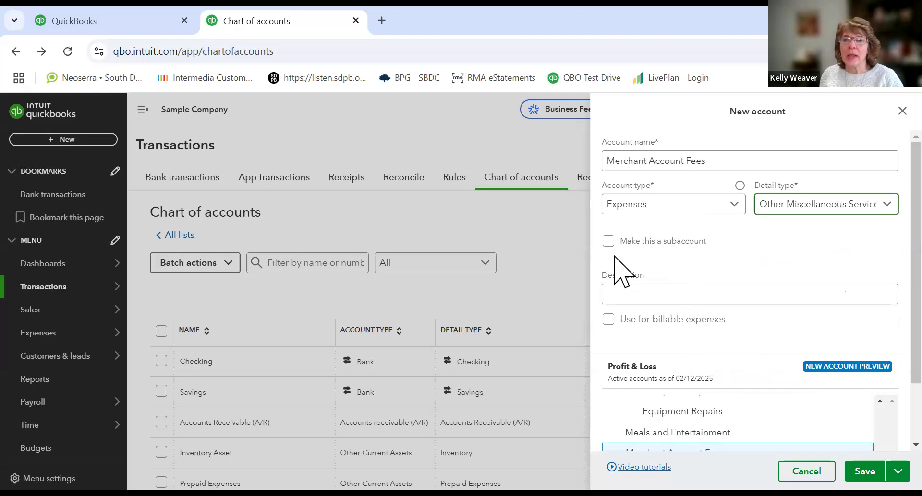
# Step: Enter the description "fees charge for credit card payment processing" and save the new account
pyautogui.click(623, 289)
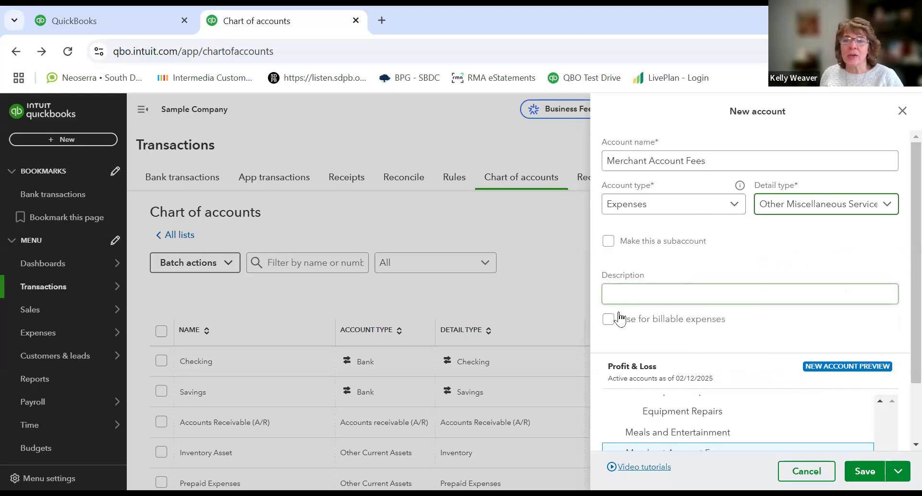
pyautogui.click(617, 291)
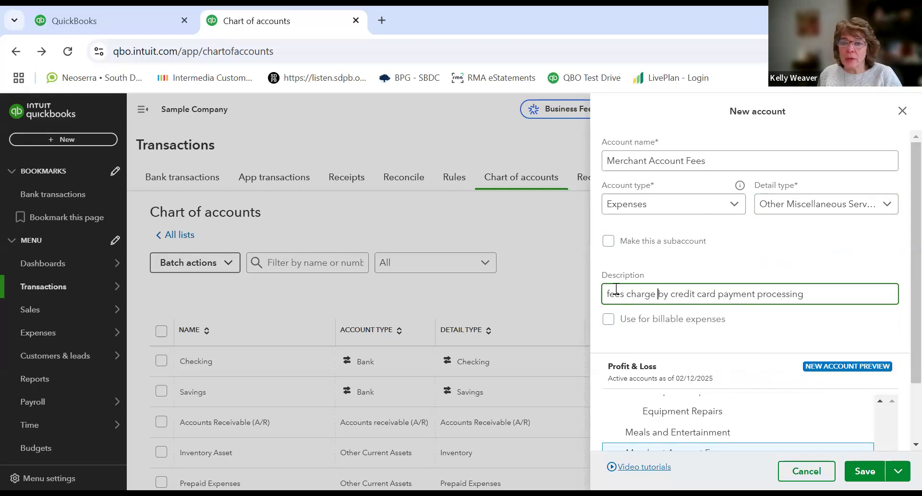
pyautogui.press('BackSpace')
pyautogui.press('BackSpace')
pyautogui.write('for')
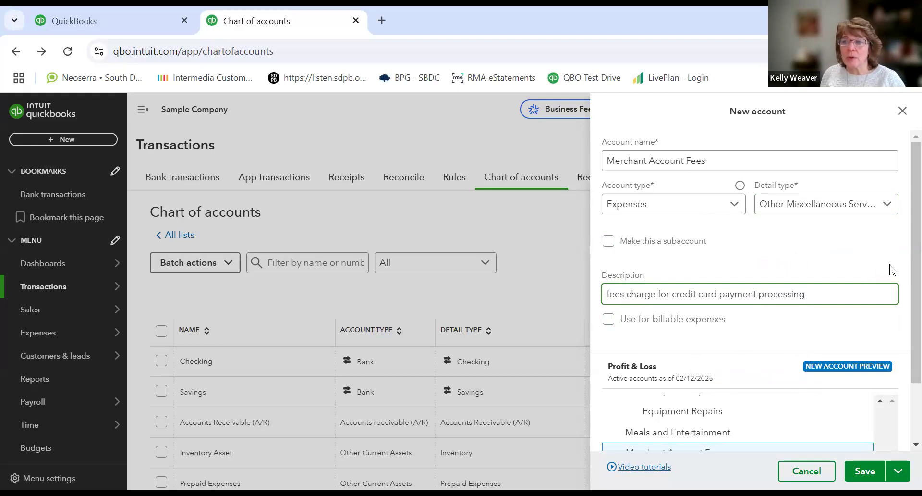
pyautogui.scroll(-2, 817, 329)
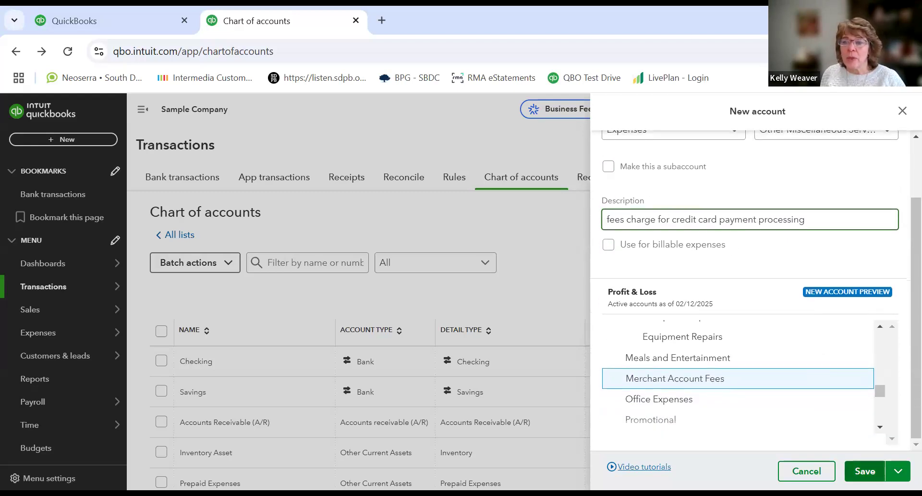
pyautogui.click(863, 470)
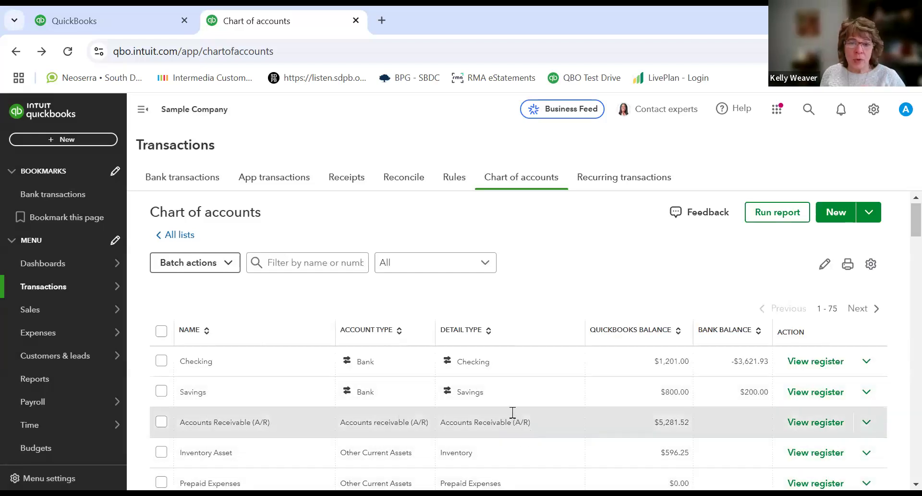
# Step: Scroll the Chart of accounts past the new account and run the QuickReport for the Insurance expense account
pyautogui.scroll(-15, 515, 418)
pyautogui.scroll(-6, 510, 414)
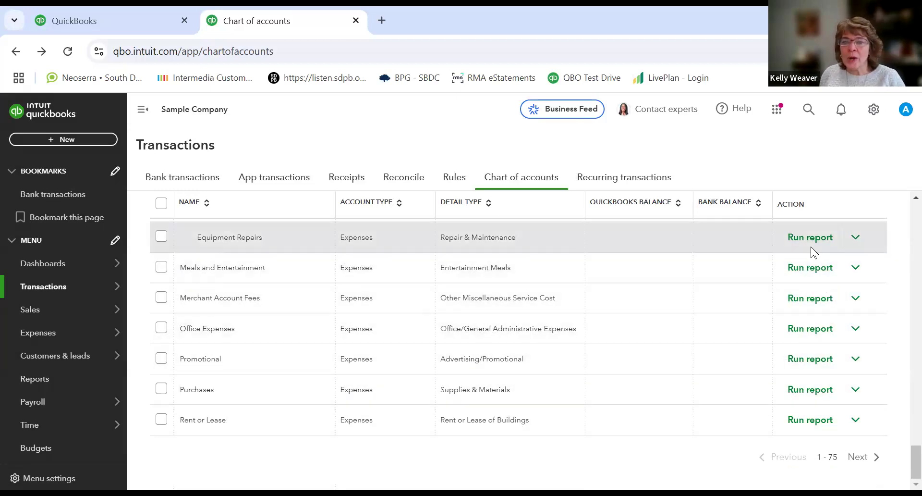
pyautogui.scroll(10, 805, 283)
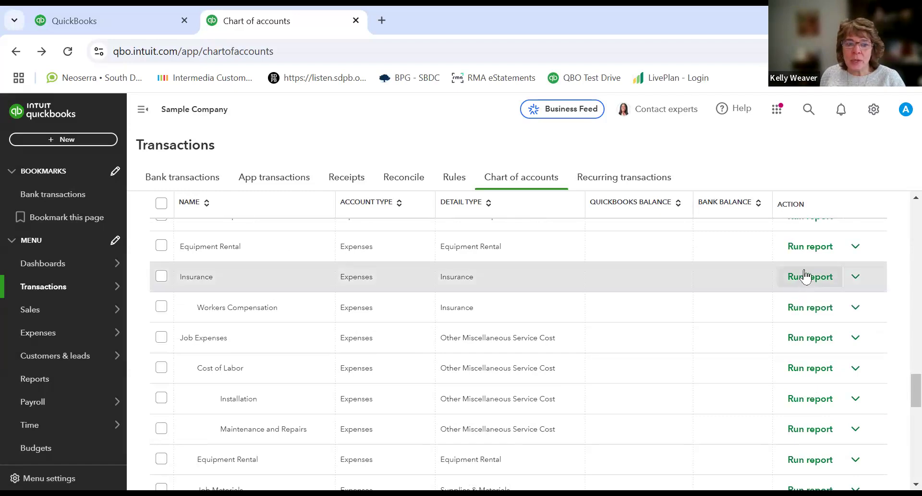
pyautogui.click(806, 279)
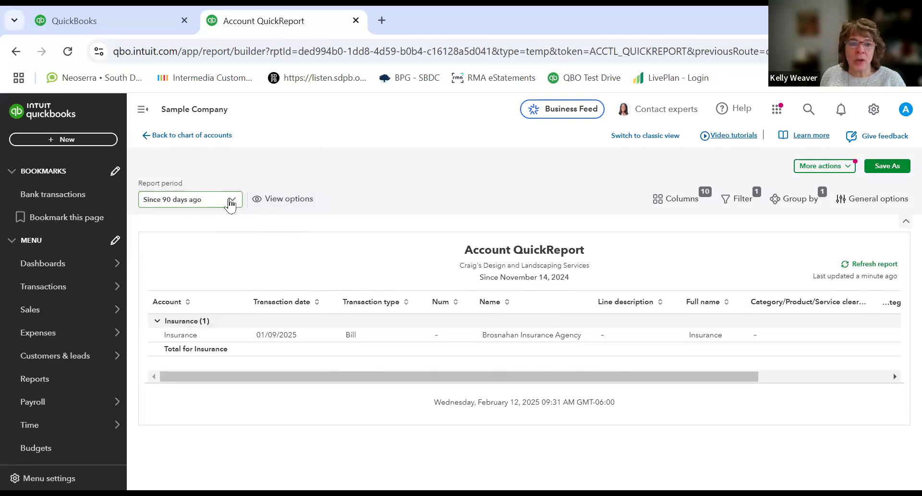
# Step: Change the QuickReport's report period to Last year
pyautogui.click(231, 201)
pyautogui.scroll(1, 255, 336)
pyautogui.scroll(3, 256, 331)
pyautogui.scroll(3, 255, 327)
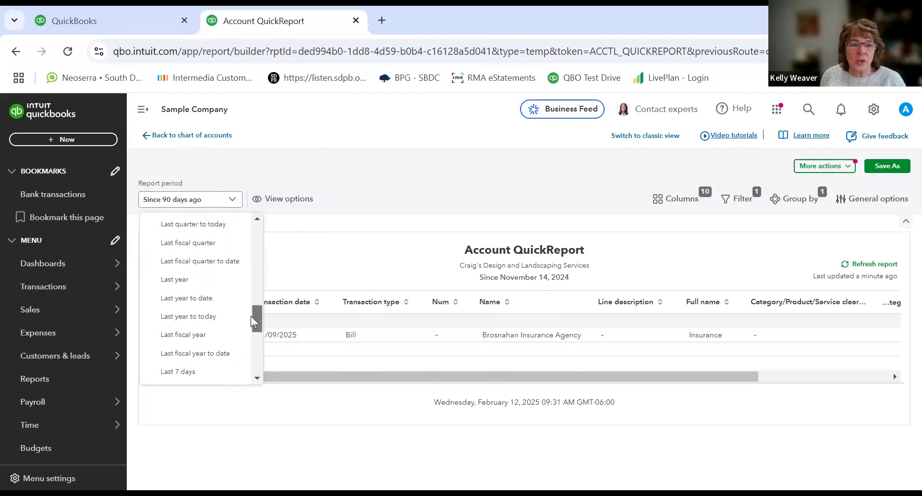
pyautogui.scroll(1, 253, 307)
pyautogui.scroll(-3, 253, 309)
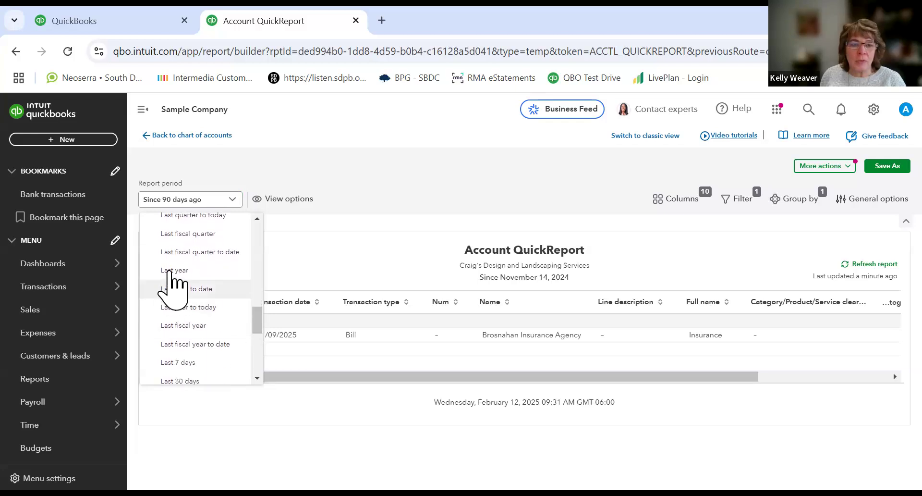
pyautogui.click(166, 271)
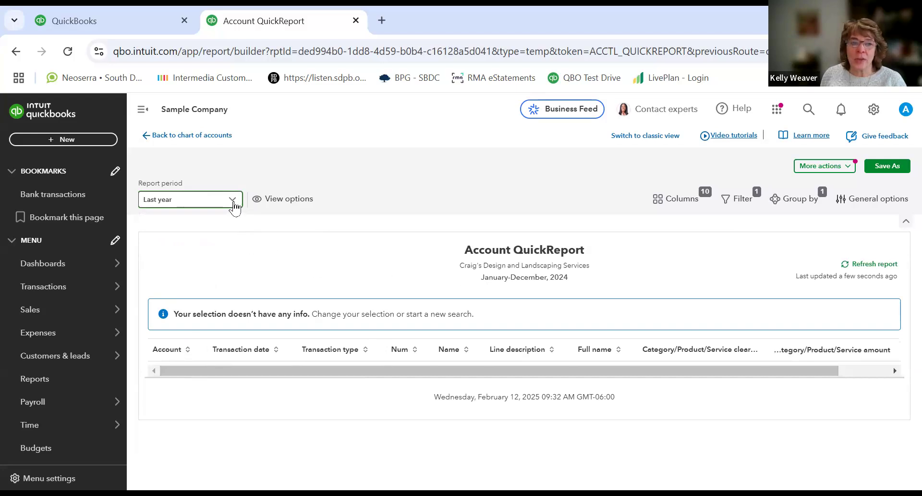
# Step: Switch the report period to This quarter, then return to the Chart of accounts without saving the report
pyautogui.click(235, 207)
pyautogui.moveTo(257, 320); pyautogui.dragTo(239, 246)
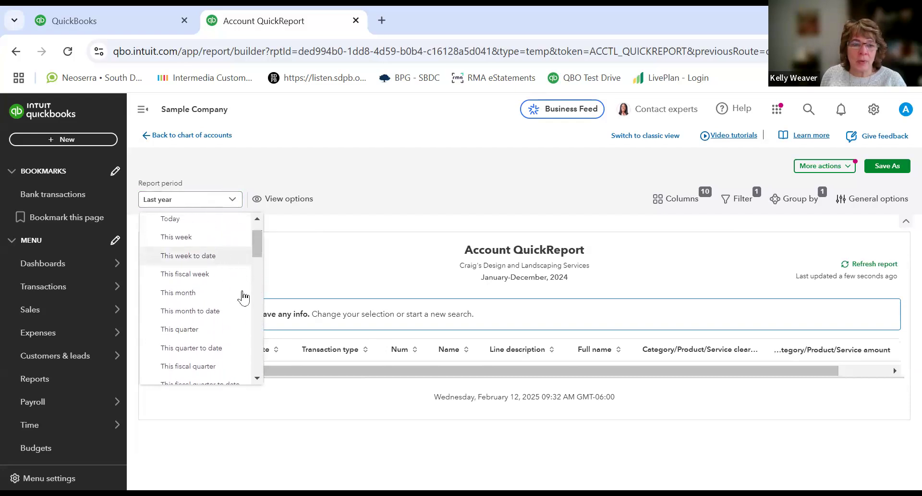
pyautogui.click(211, 330)
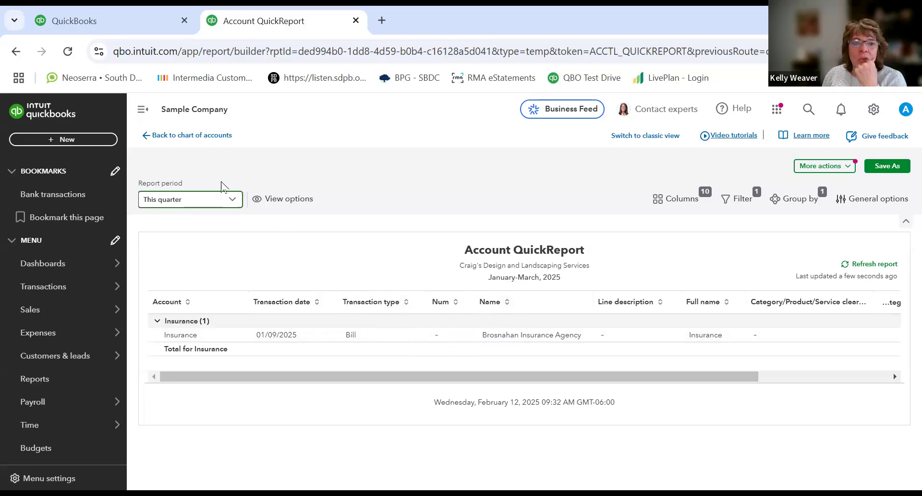
pyautogui.click(182, 140)
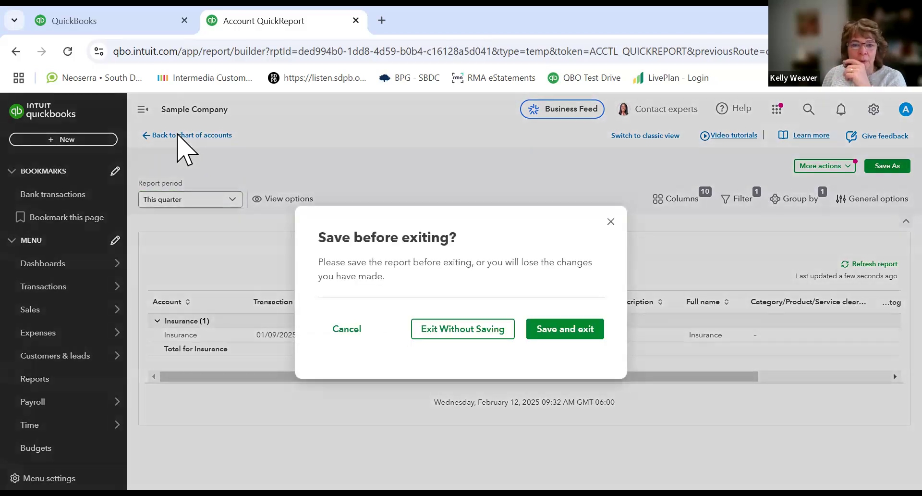
pyautogui.click(461, 331)
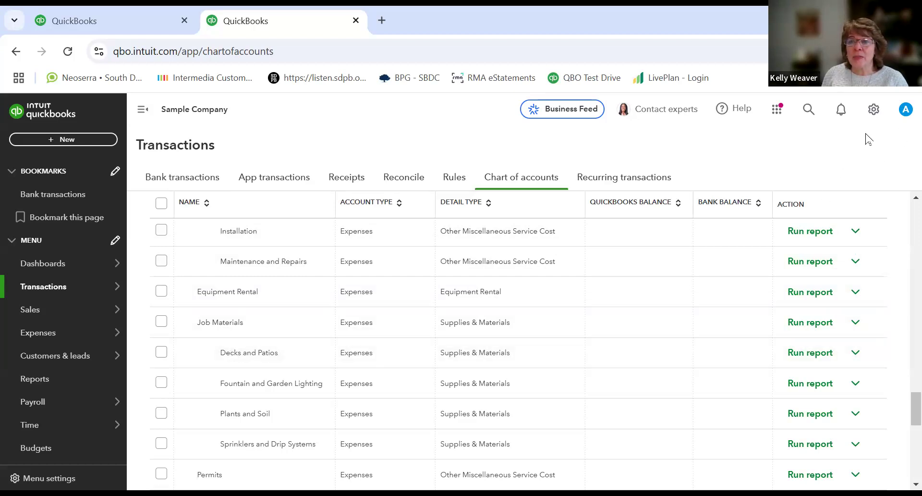
# Step: Try to turn on account numbers and show them in the Advanced chart of accounts settings, then save
pyautogui.click(874, 110)
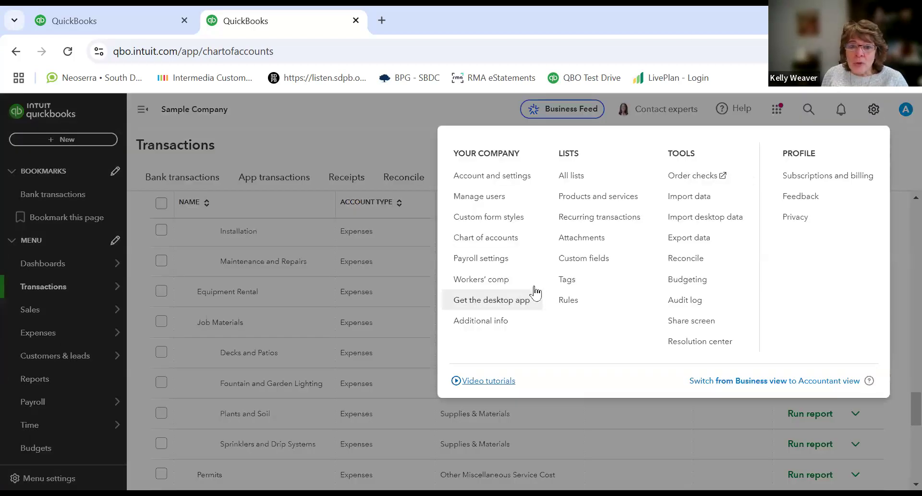
pyautogui.click(492, 178)
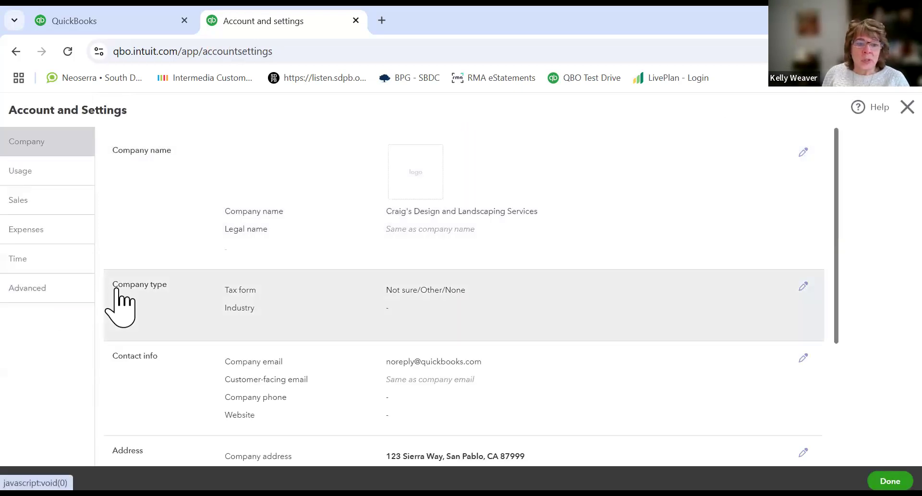
pyautogui.scroll(-4, 120, 307)
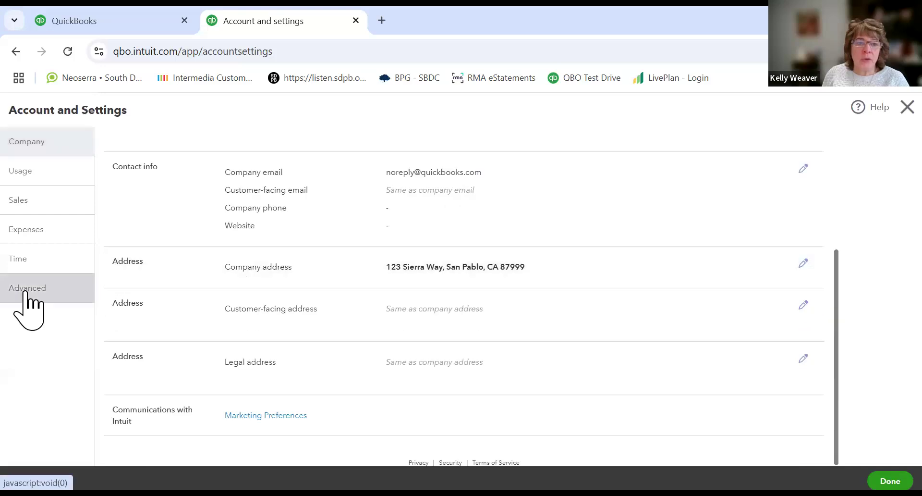
pyautogui.click(27, 290)
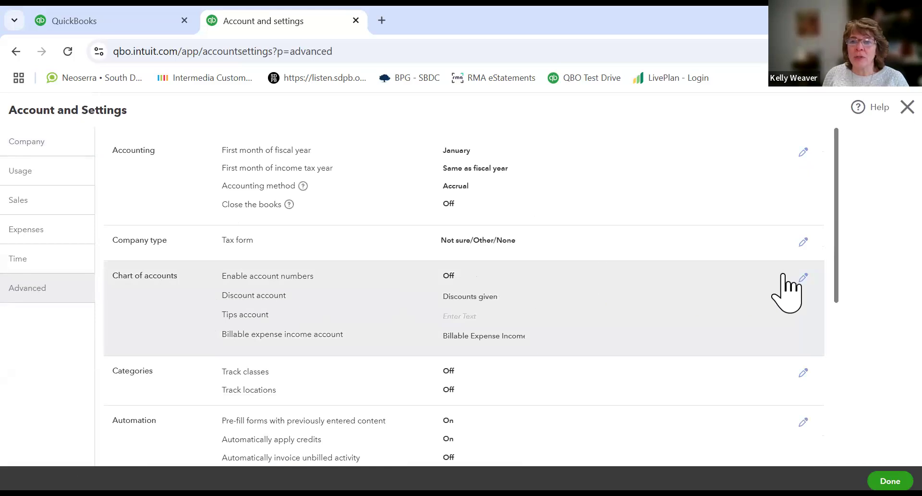
pyautogui.click(804, 277)
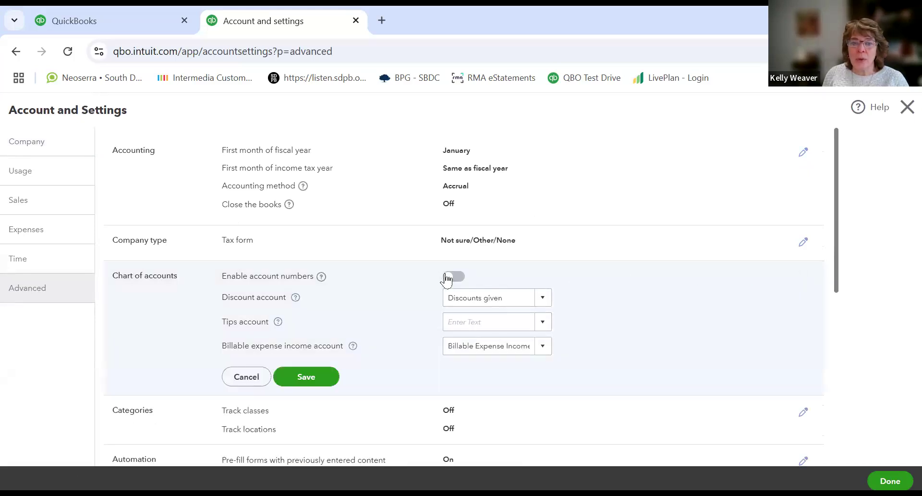
pyautogui.click(450, 278)
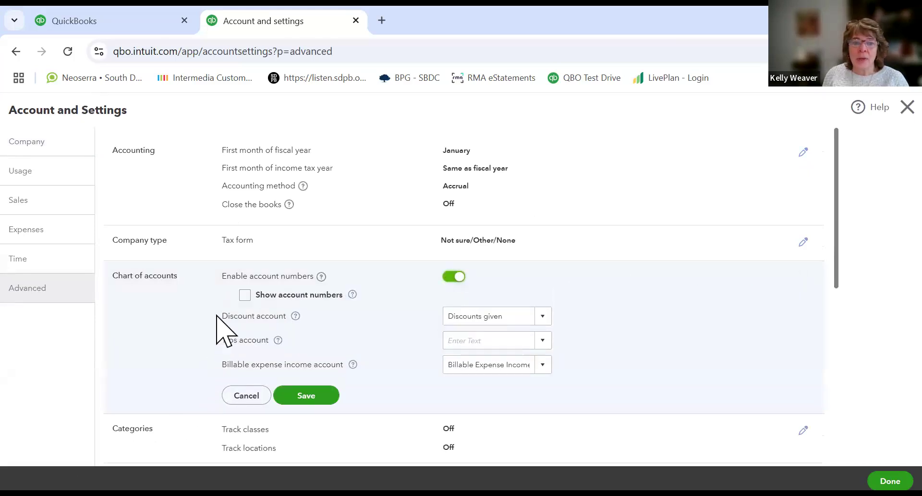
pyautogui.click(245, 295)
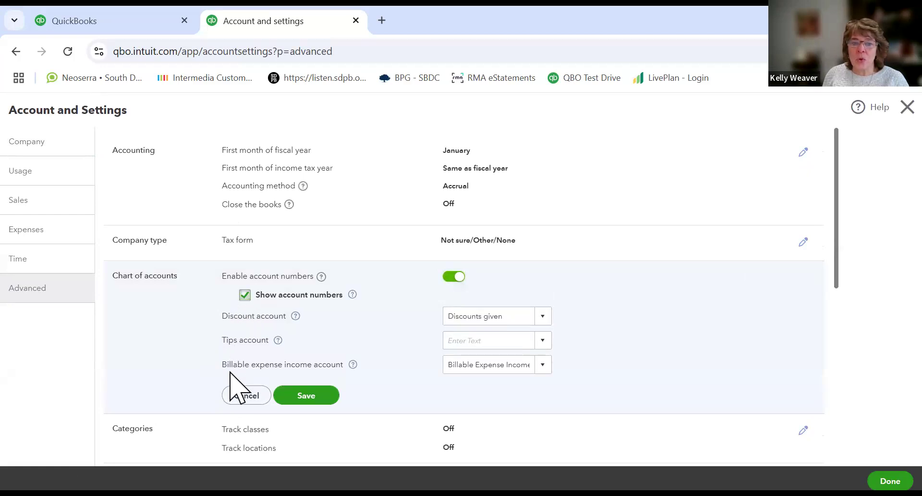
pyautogui.click(316, 393)
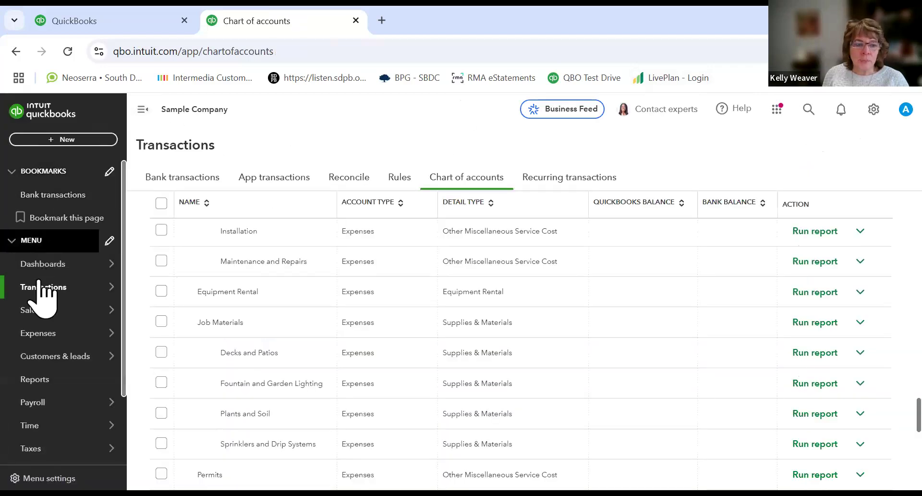
# Step: Open the Inventory Asset account's edit panel to review its details, then close it without saving
pyautogui.moveTo(74, 288)
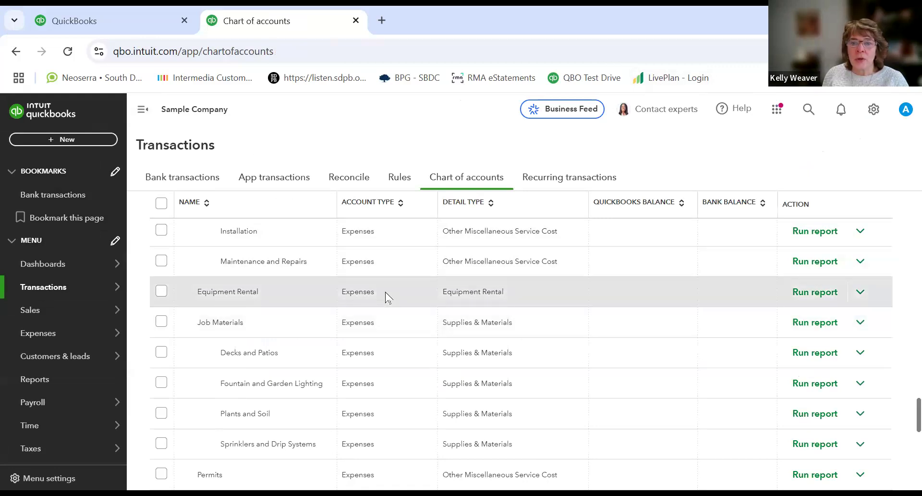
pyautogui.scroll(-8, 388, 297)
pyautogui.scroll(20, 384, 298)
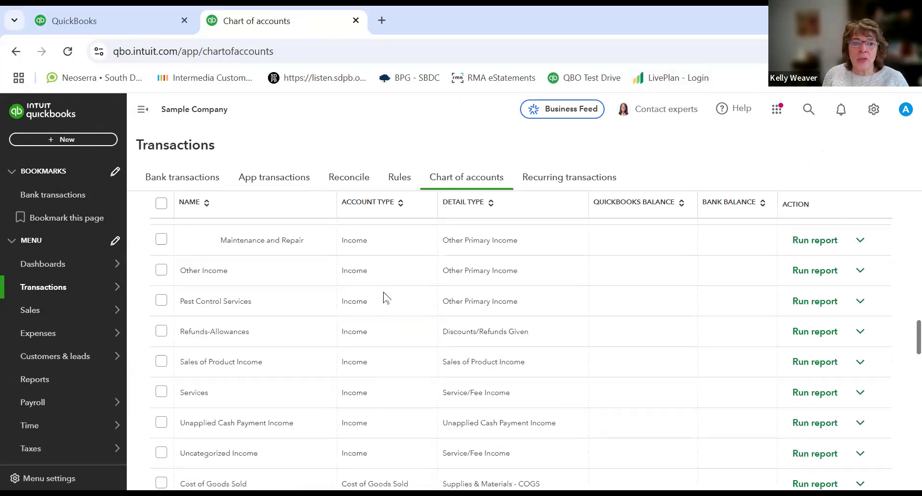
pyautogui.scroll(15, 384, 295)
pyautogui.scroll(2, 413, 248)
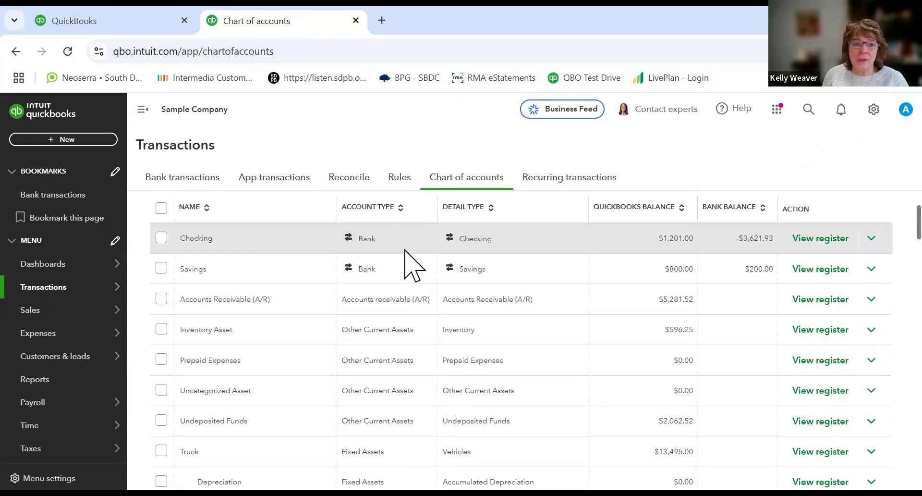
pyautogui.scroll(-2, 406, 255)
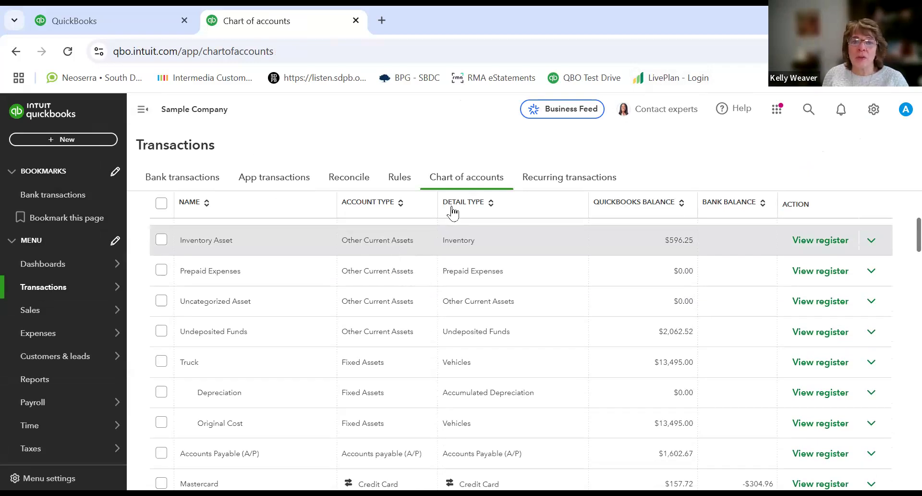
pyautogui.click(872, 240)
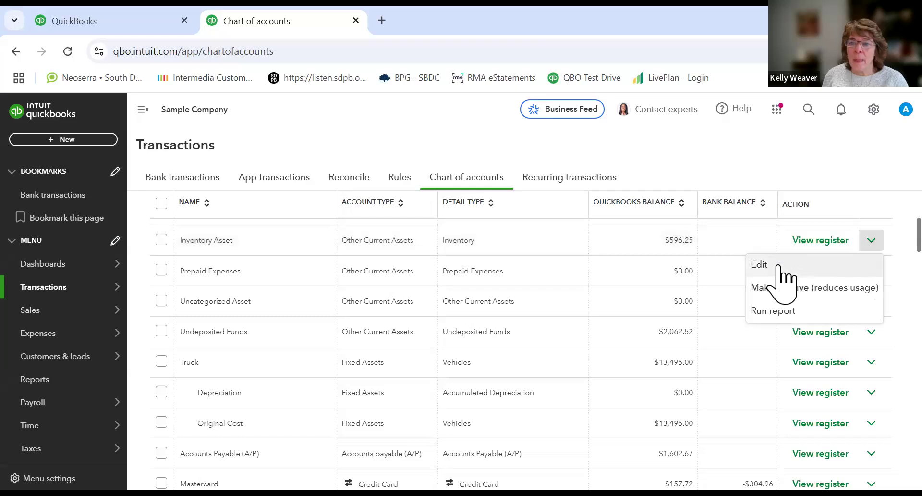
pyautogui.click(778, 266)
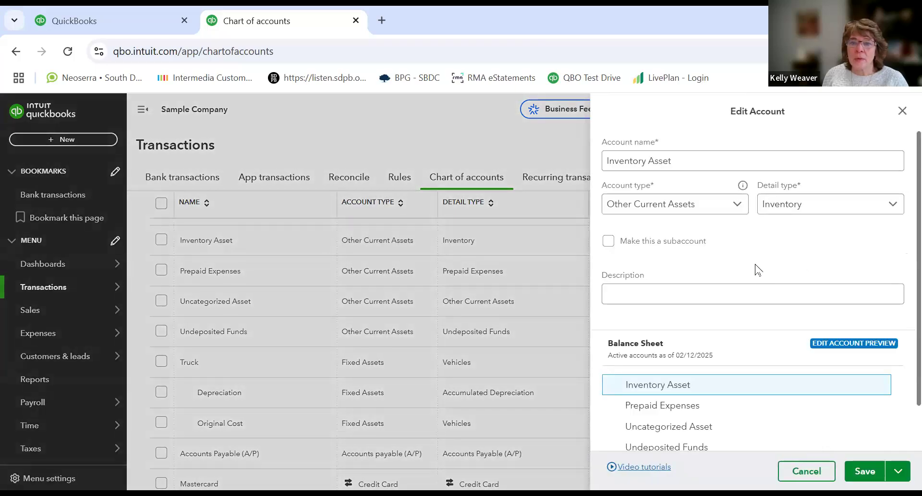
pyautogui.scroll(-1, 755, 268)
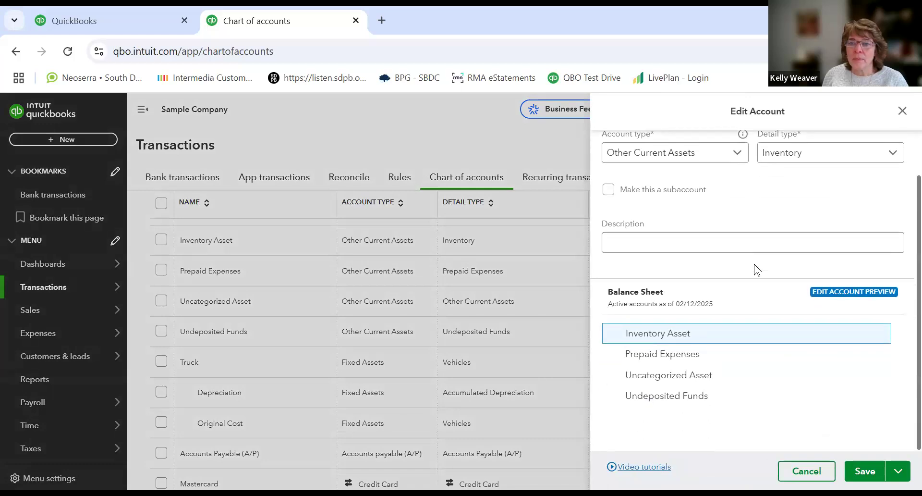
pyautogui.scroll(1, 753, 268)
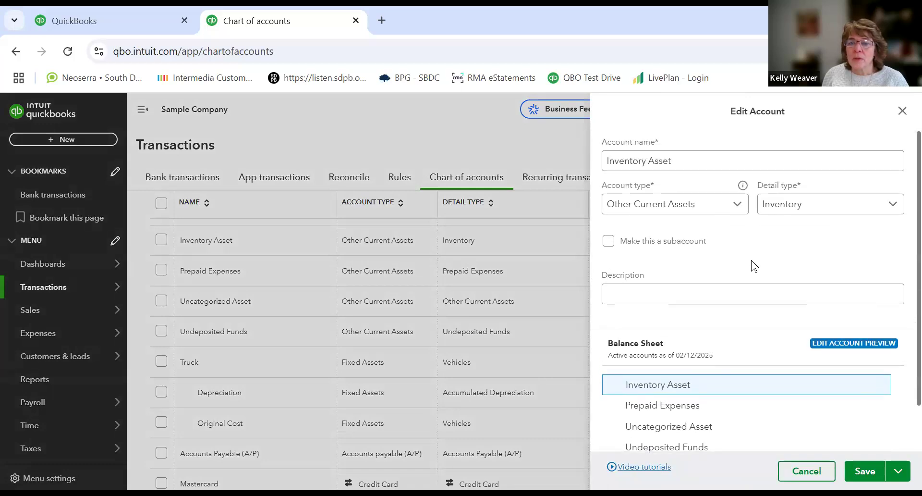
pyautogui.scroll(-1, 755, 266)
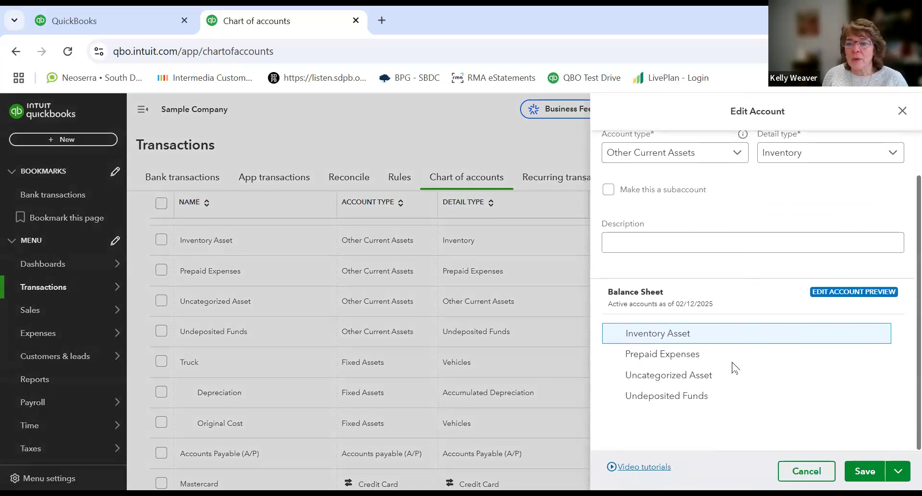
pyautogui.scroll(1, 759, 240)
pyautogui.scroll(-1, 740, 197)
pyautogui.scroll(1, 731, 158)
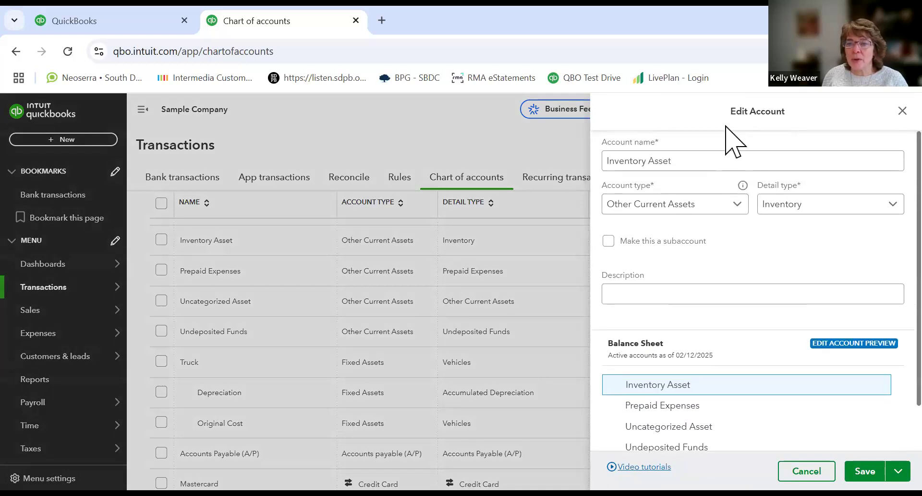
pyautogui.click(902, 110)
# Step: Try again to enable and show account numbers in Advanced settings, then cancel the change and close settings
pyautogui.click(874, 110)
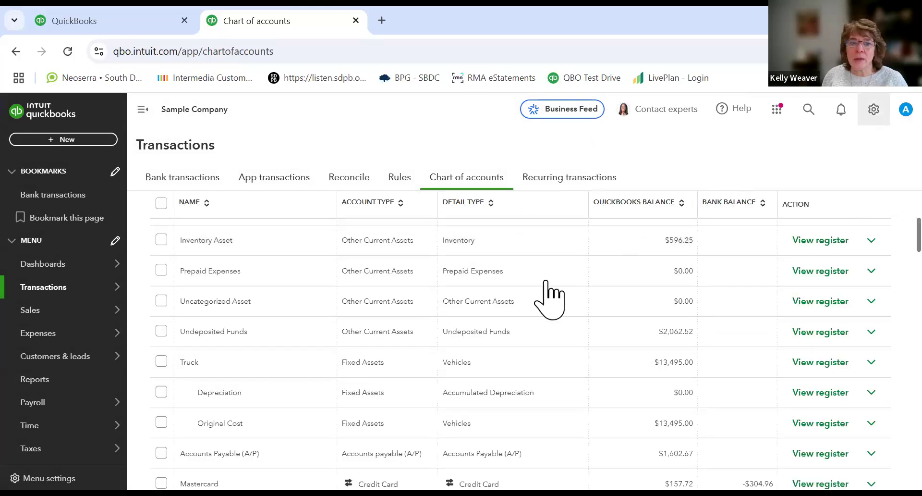
pyautogui.click(481, 180)
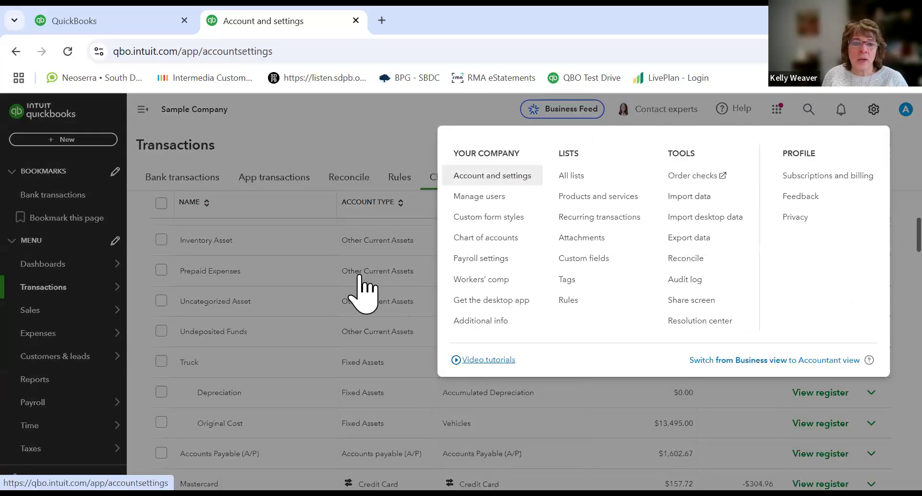
pyautogui.click(55, 298)
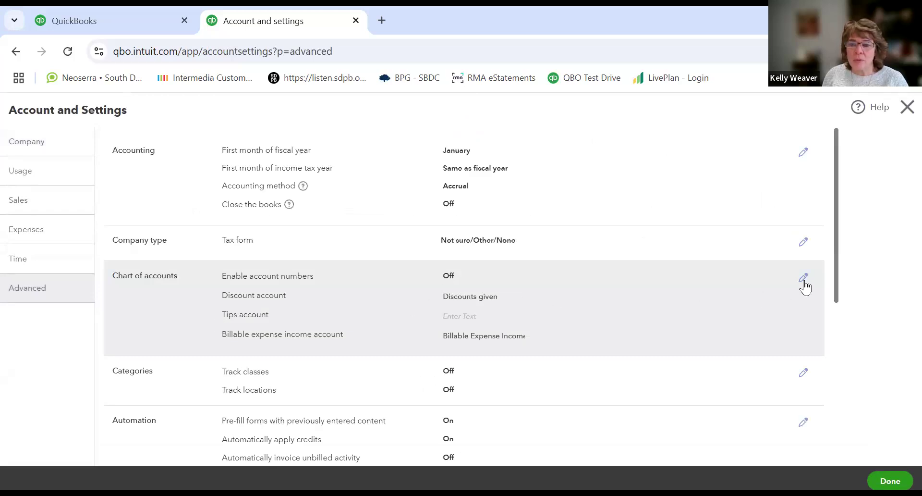
pyautogui.click(803, 278)
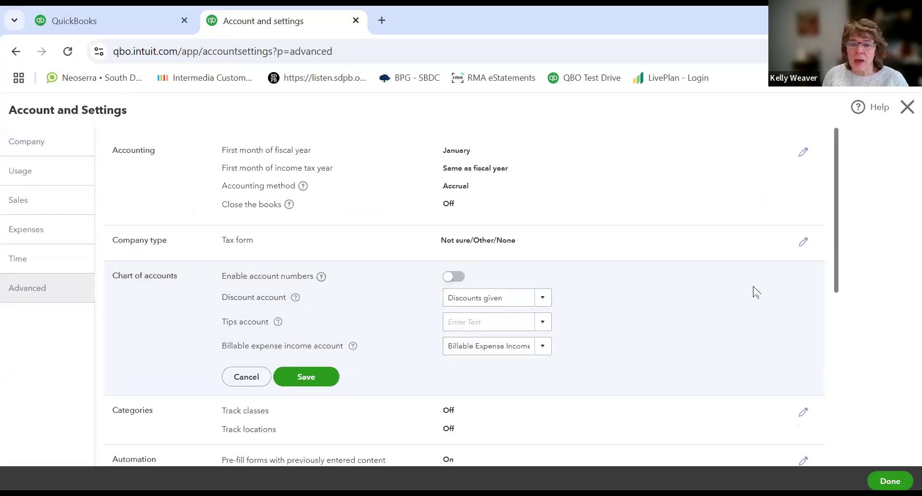
pyautogui.click(454, 277)
pyautogui.click(292, 403)
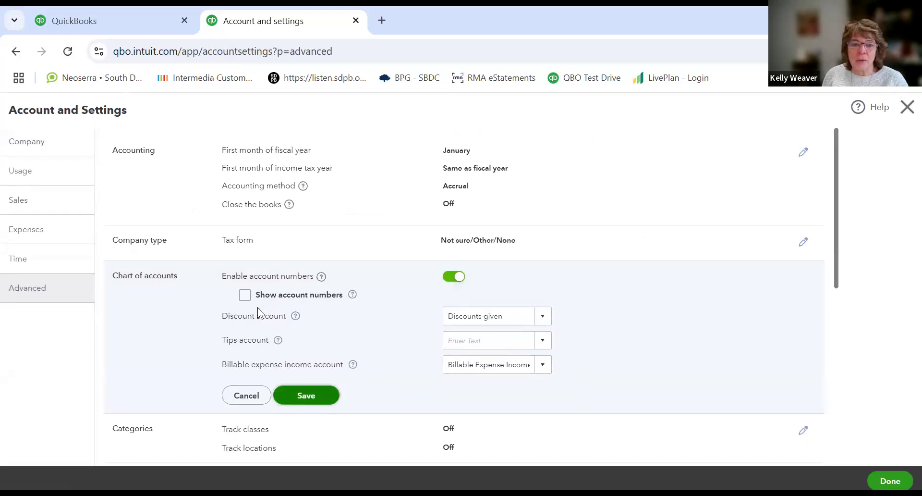
pyautogui.click(245, 294)
pyautogui.click(312, 397)
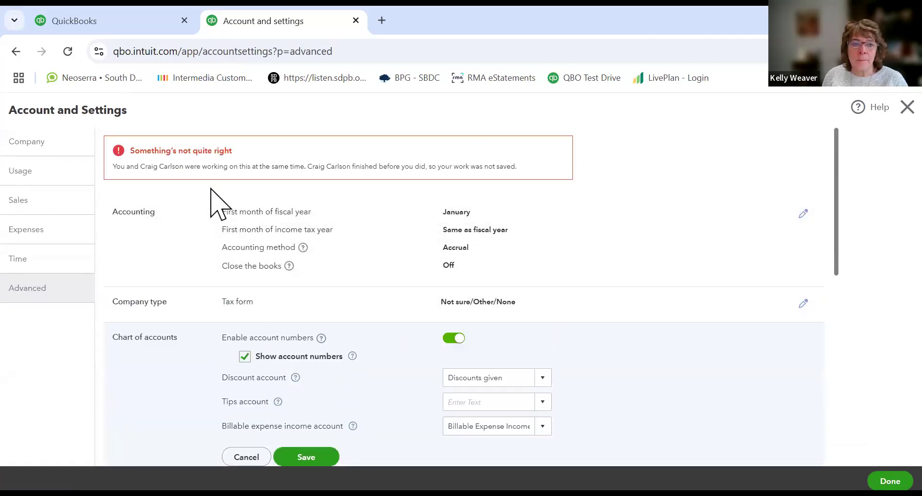
pyautogui.click(299, 458)
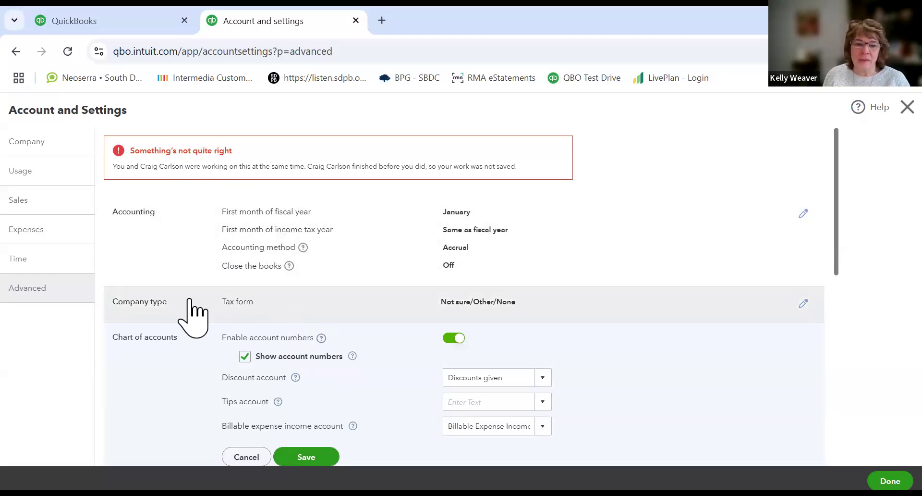
pyautogui.click(248, 456)
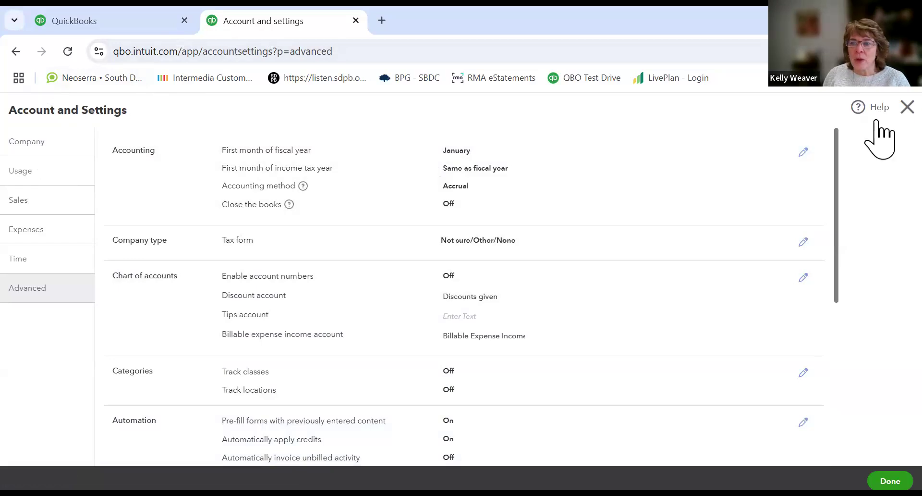
pyautogui.click(902, 111)
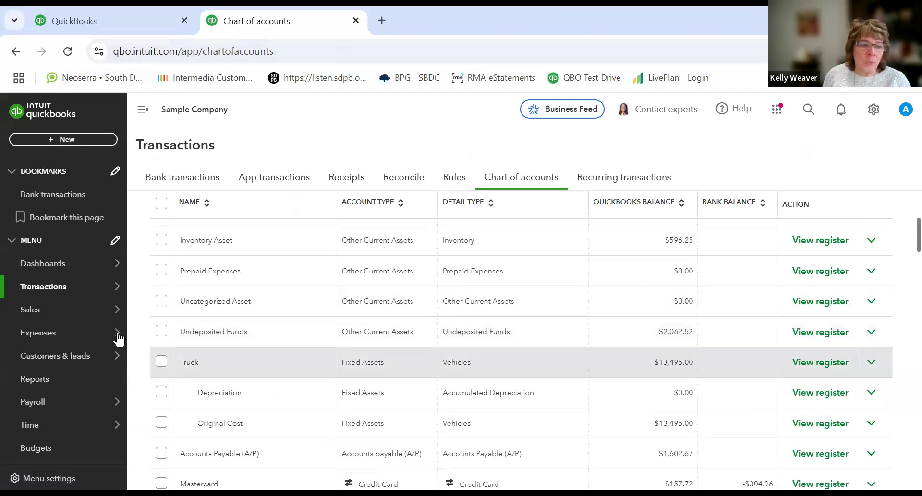
# Step: Open the Bank transactions page and start the Review categories walkthrough for expenses
pyautogui.click(171, 186)
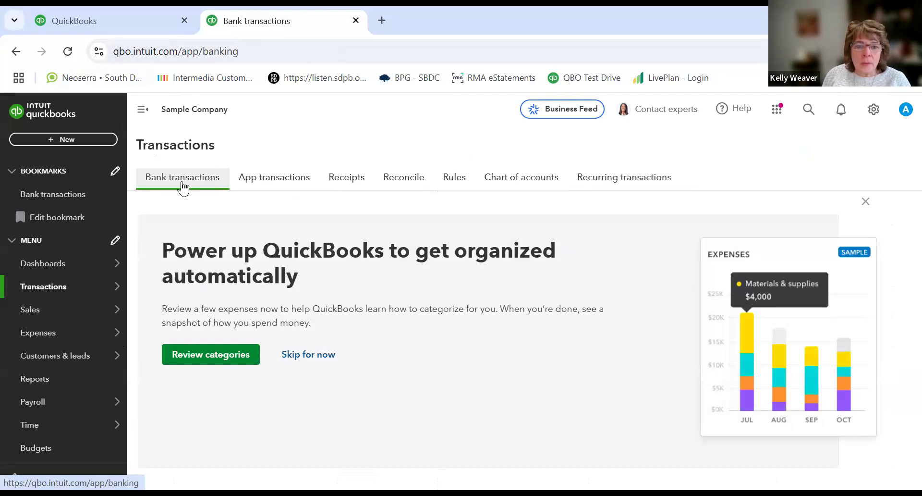
pyautogui.moveTo(77, 286)
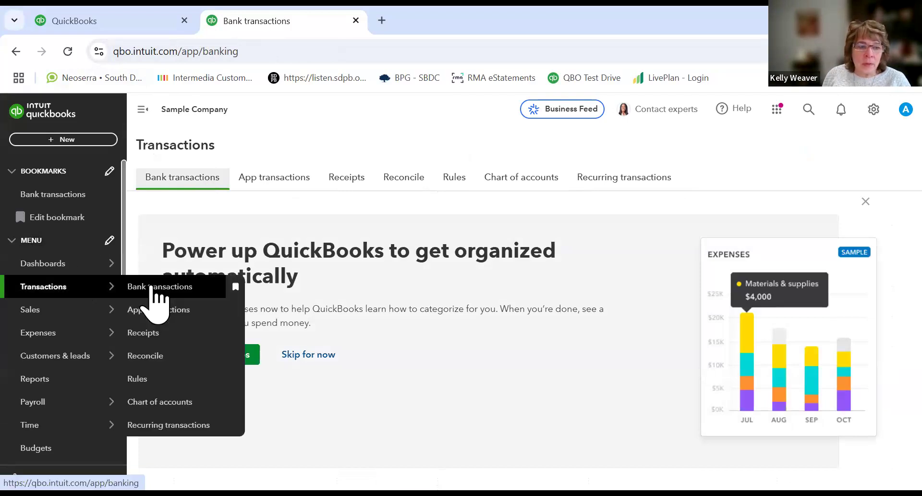
pyautogui.click(152, 291)
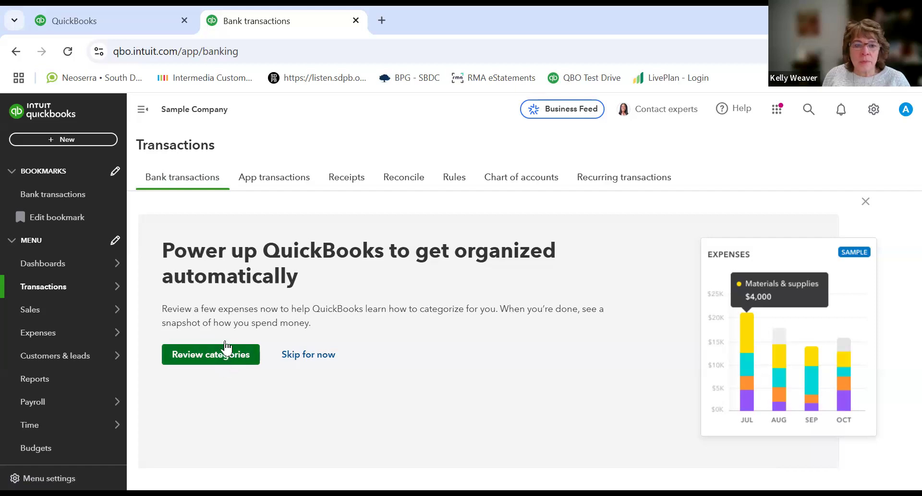
pyautogui.moveTo(123, 311)
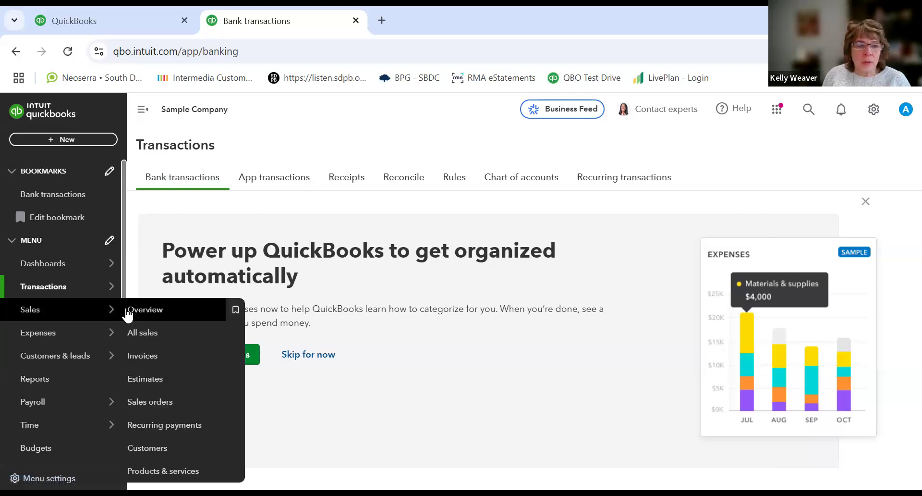
pyautogui.click(153, 309)
pyautogui.moveTo(97, 288)
pyautogui.click(126, 288)
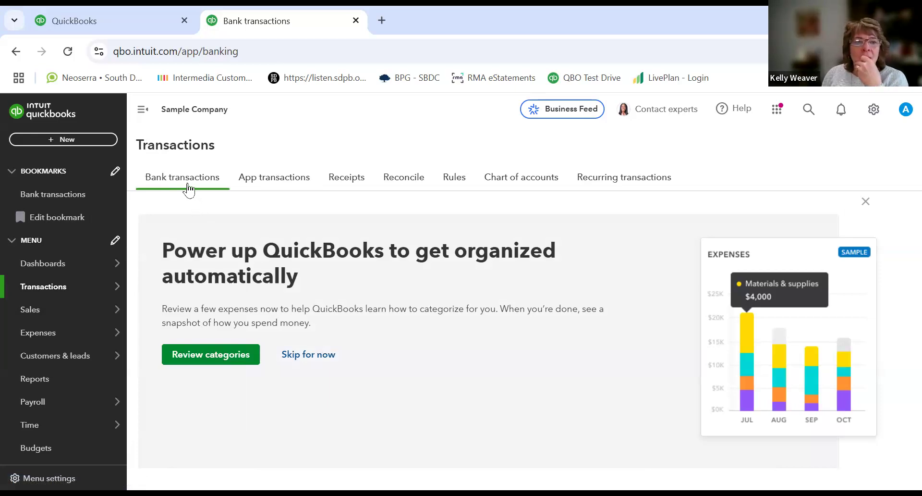
pyautogui.click(70, 195)
pyautogui.scroll(-2, 71, 202)
pyautogui.moveTo(72, 205)
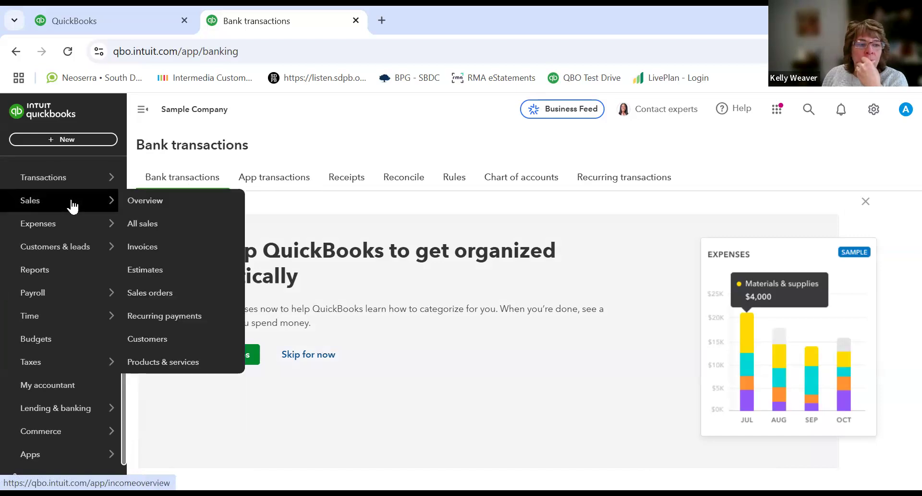
pyautogui.click(179, 185)
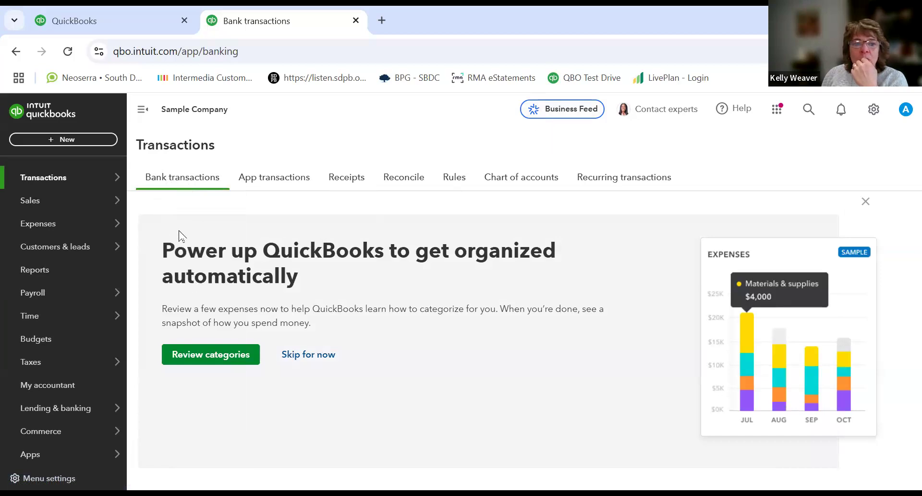
pyautogui.click(215, 359)
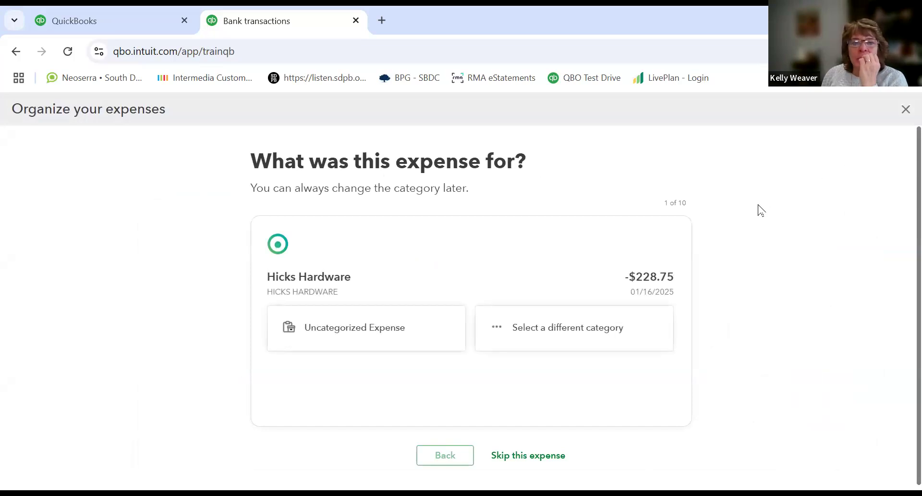
# Step: Categorize the Hicks Hardware expense as Uncategorized Expense
pyautogui.scroll(-1, 760, 210)
pyautogui.scroll(1, 758, 211)
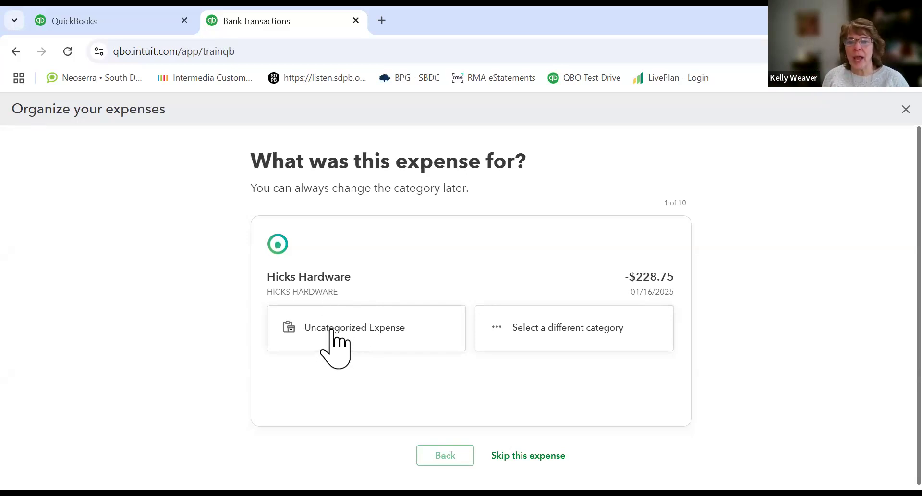
pyautogui.click(382, 327)
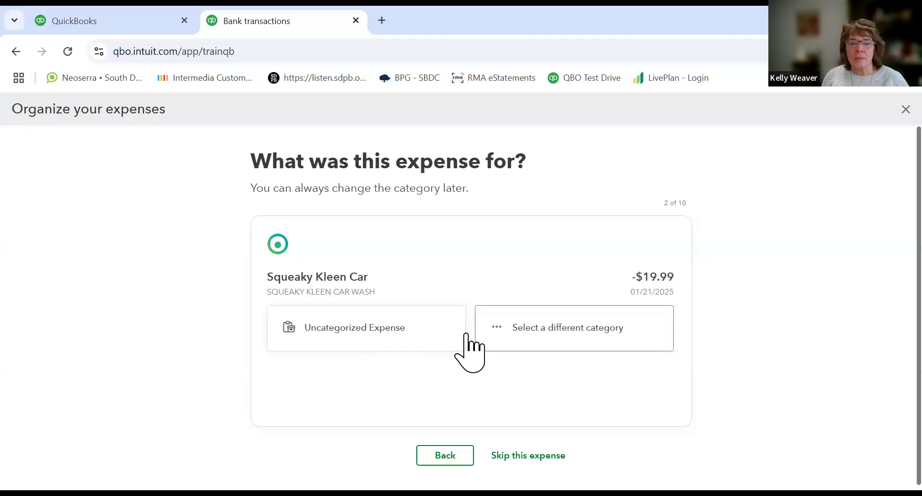
# Step: Categorize the Squeaky Kleen Car expense as Automobile, then skip the Books By Bessie expense
pyautogui.click(518, 331)
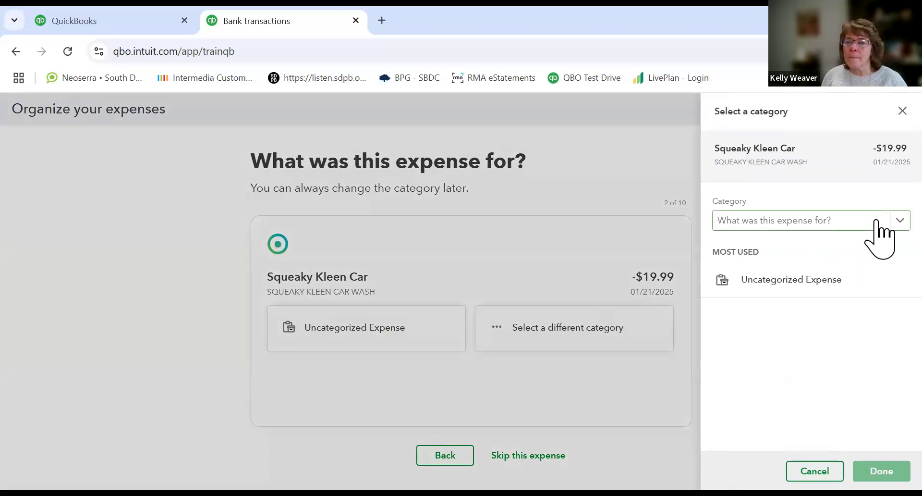
pyautogui.click(900, 222)
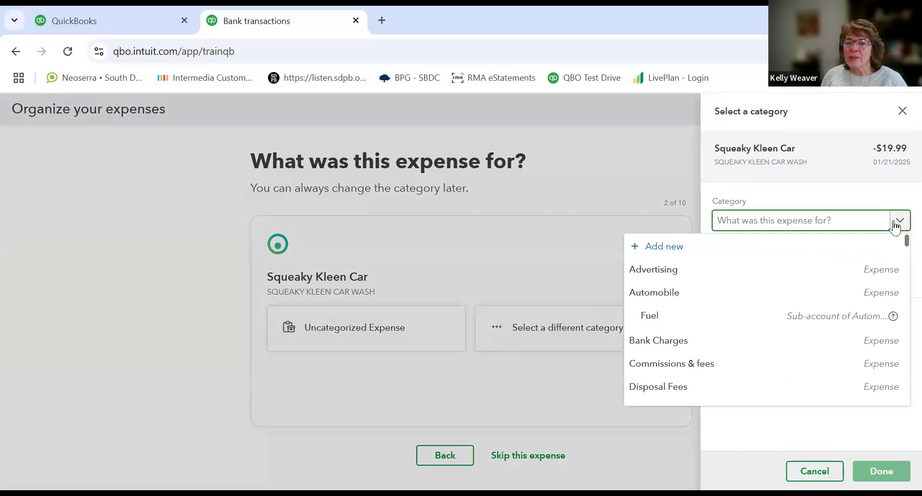
pyautogui.click(684, 303)
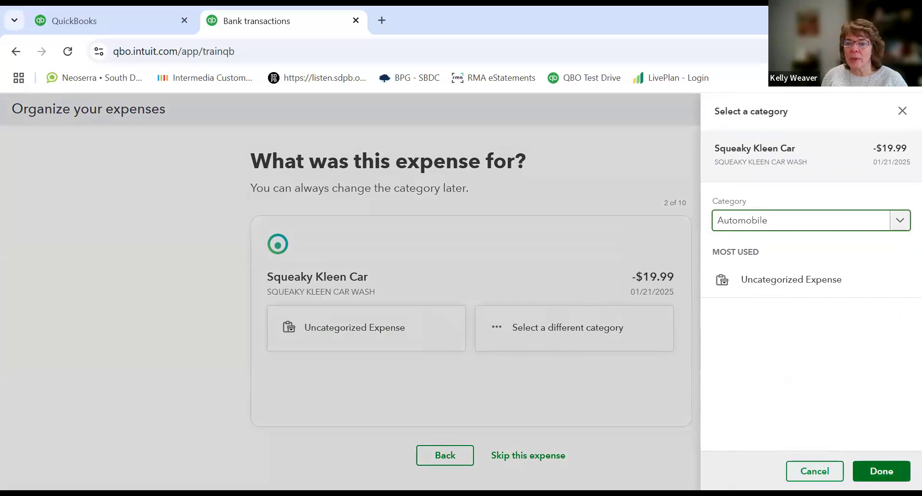
pyautogui.click(882, 471)
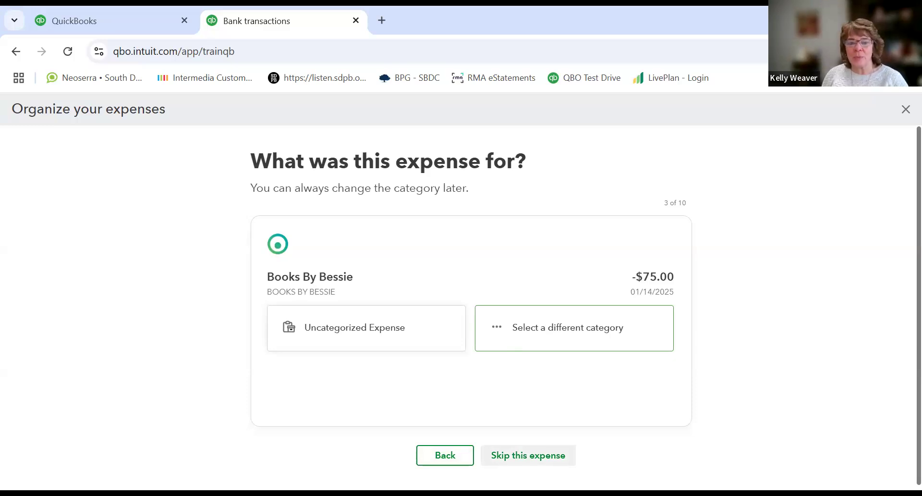
pyautogui.click(529, 455)
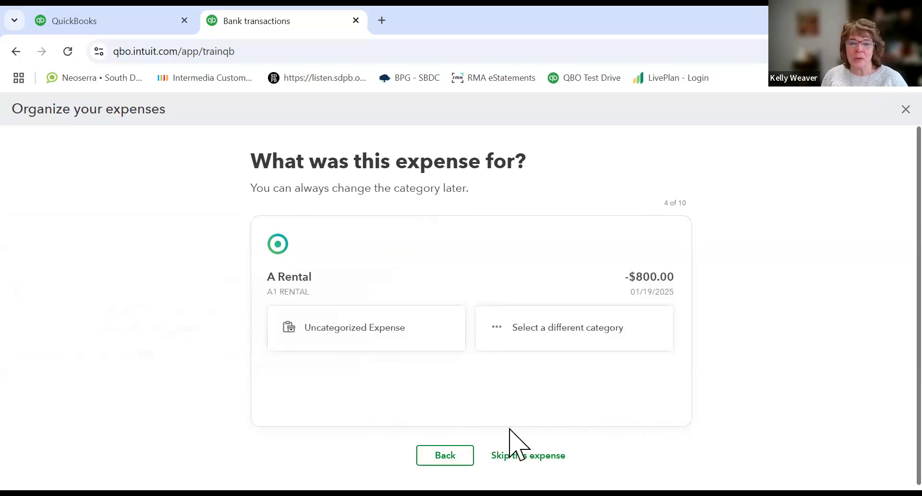
# Step: Categorize the A Rental expense as Job Expenses:Equipment Rental
pyautogui.click(392, 336)
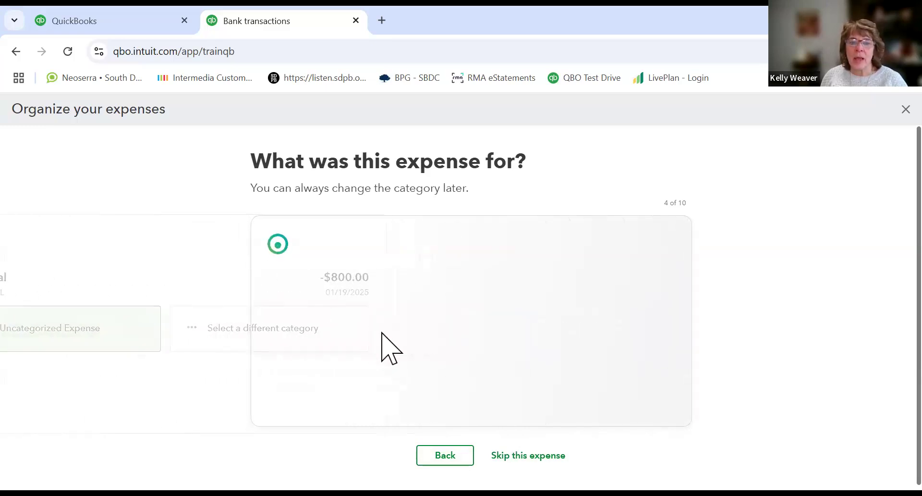
pyautogui.click(445, 455)
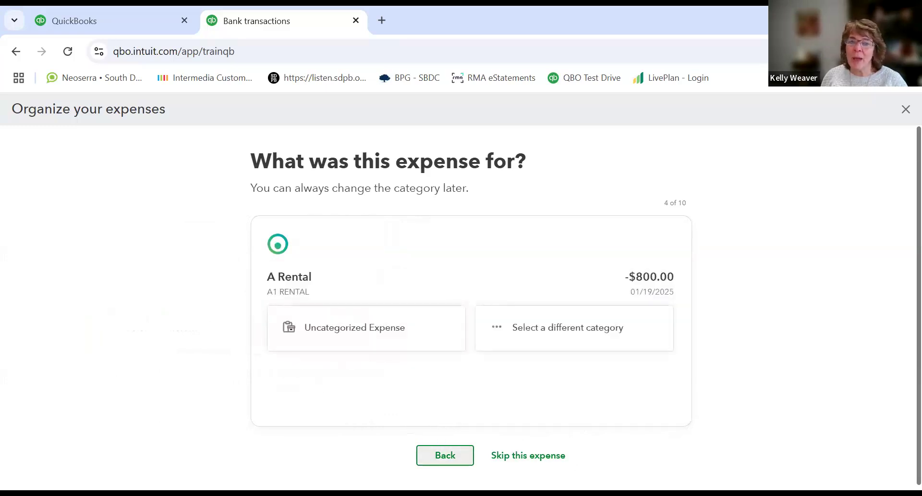
pyautogui.click(509, 330)
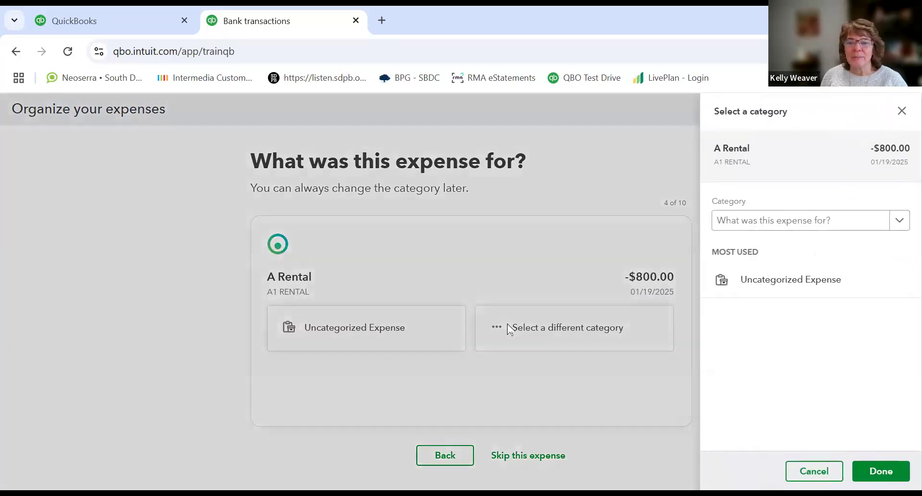
pyautogui.click(765, 224)
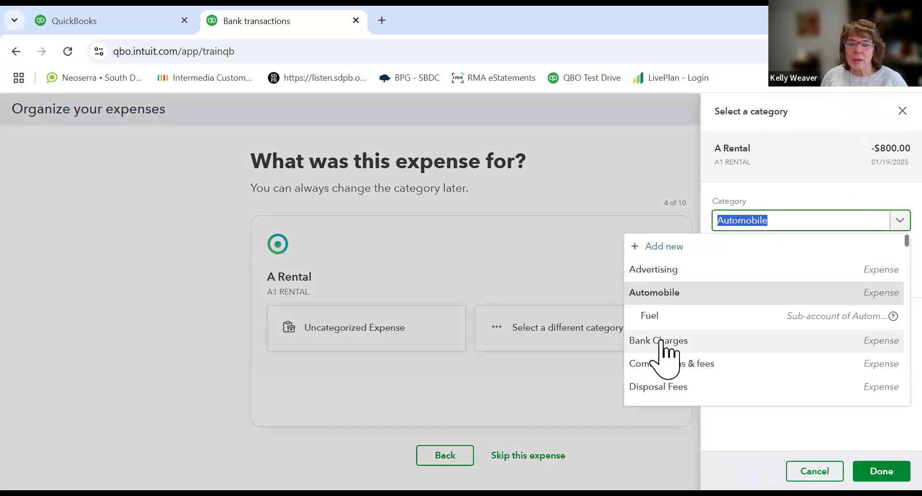
pyautogui.scroll(-5, 665, 353)
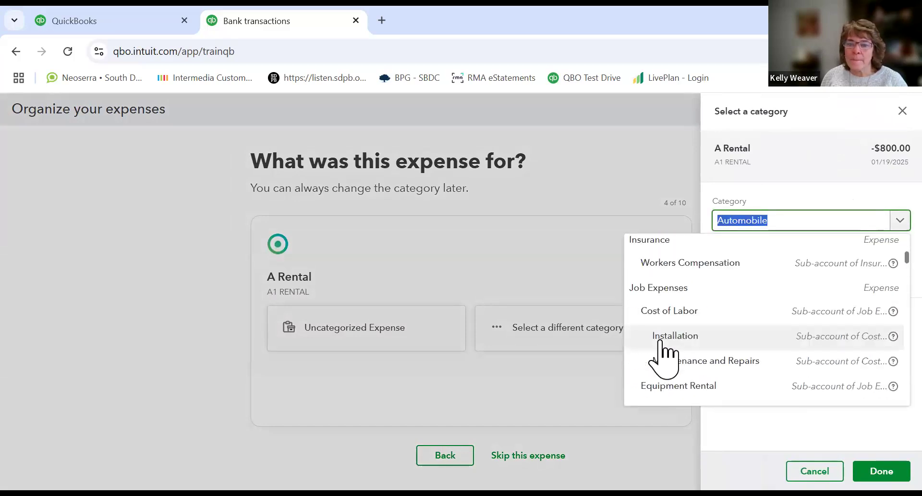
pyautogui.click(707, 385)
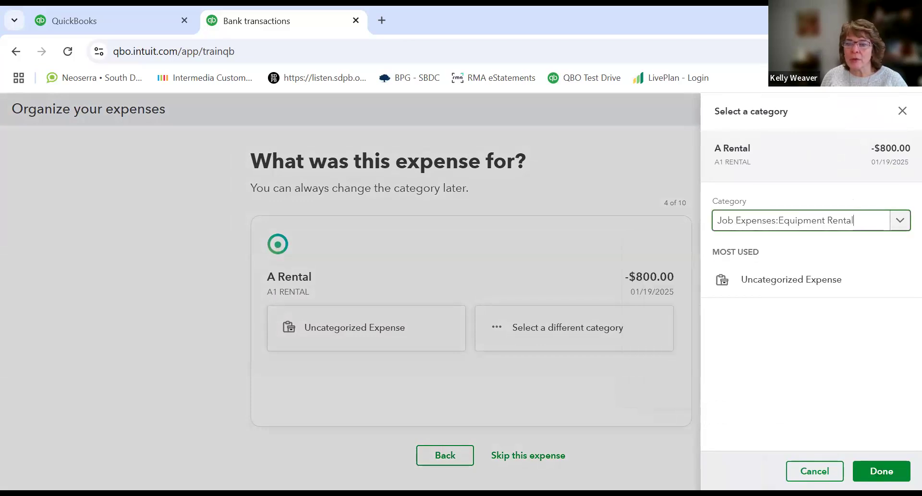
pyautogui.click(883, 469)
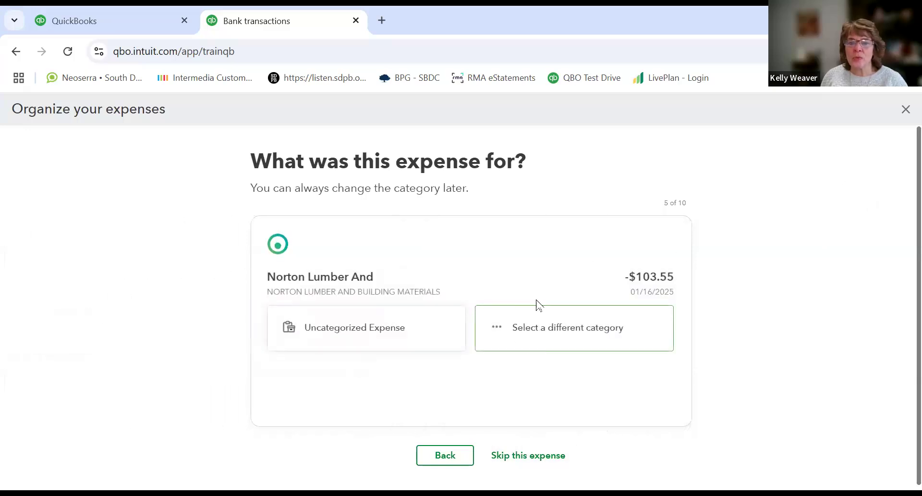
# Step: Close the expense walkthrough and dismiss the get-organized banner on the Bank transactions page
pyautogui.click(905, 110)
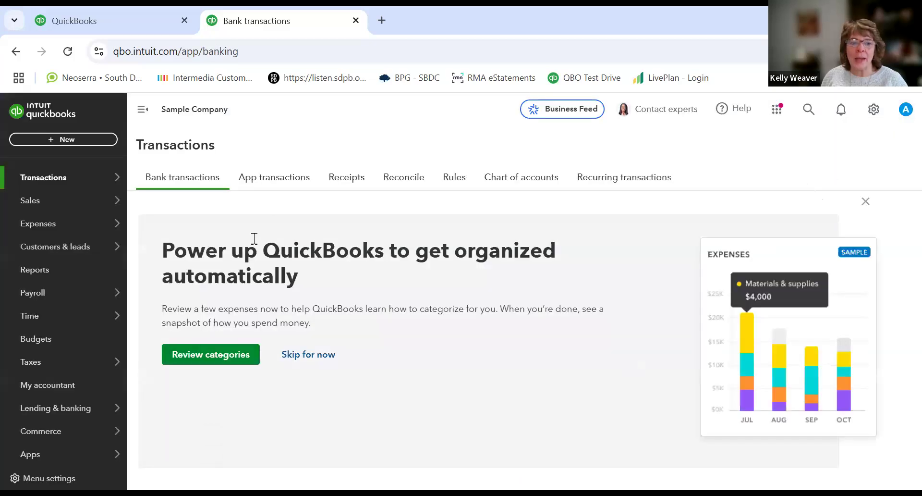
pyautogui.click(866, 201)
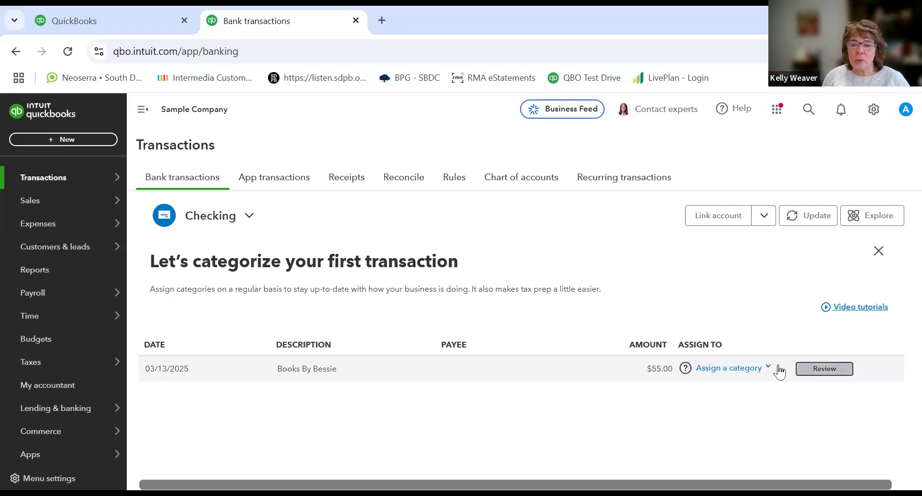
# Step: Open the Books By Bessie deposit for review and set its category to Advertising
pyautogui.click(811, 373)
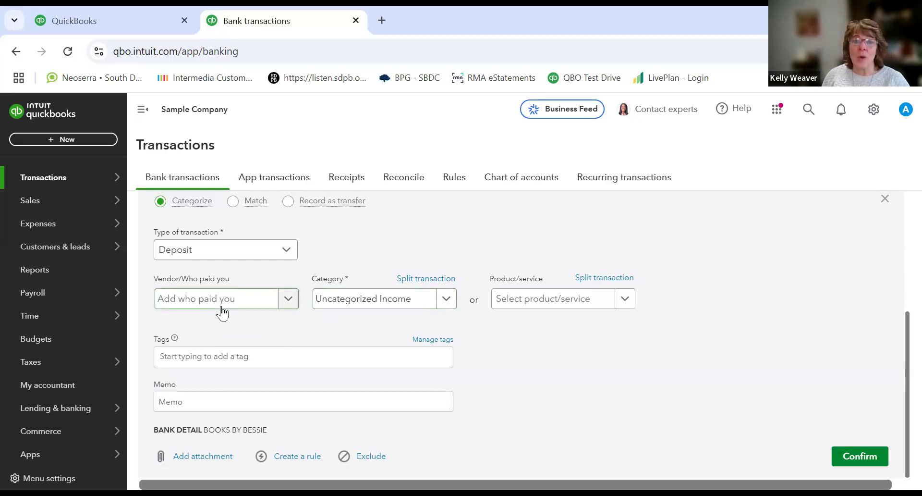
pyautogui.click(438, 301)
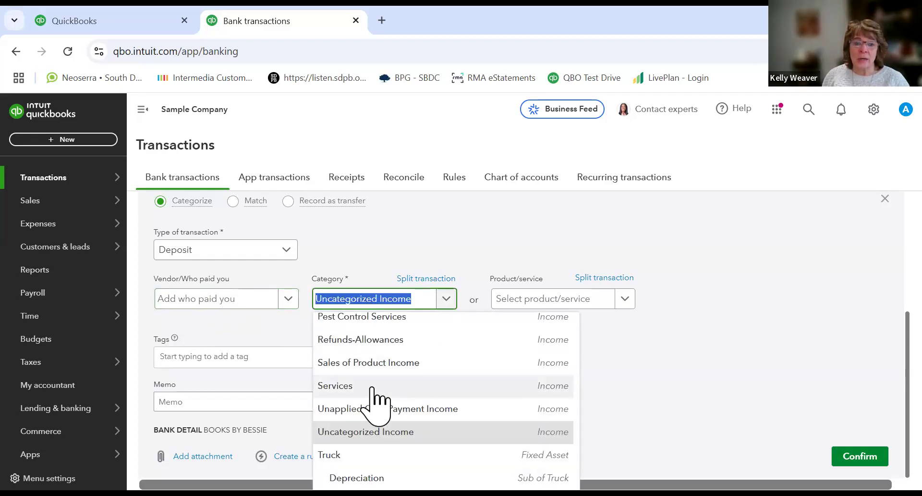
pyautogui.scroll(-3, 377, 401)
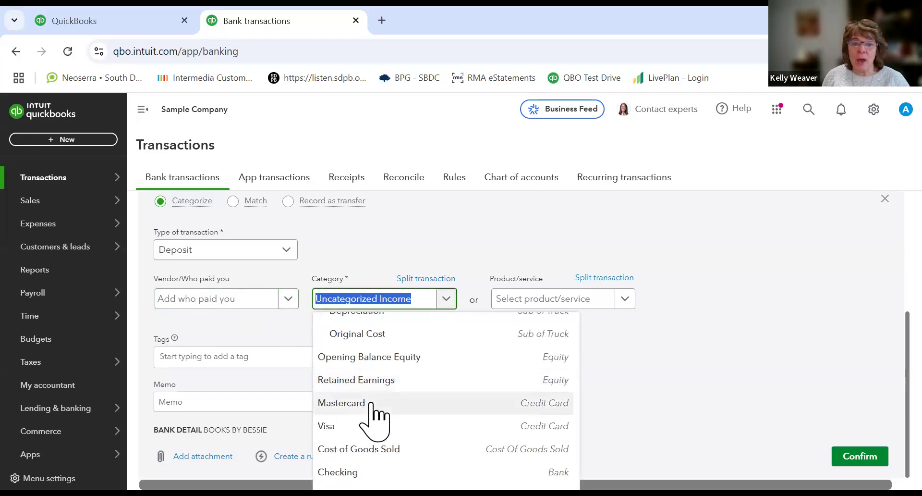
pyautogui.scroll(-10, 377, 413)
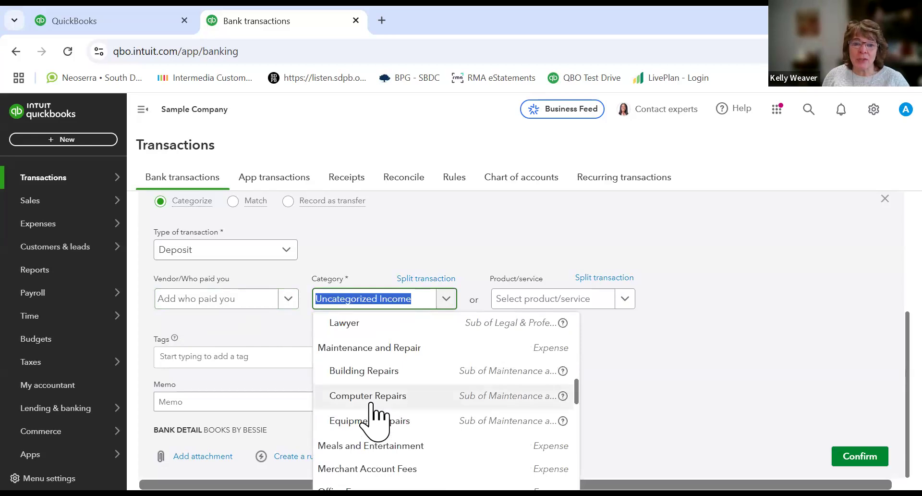
pyautogui.scroll(4, 377, 416)
pyautogui.scroll(5, 377, 416)
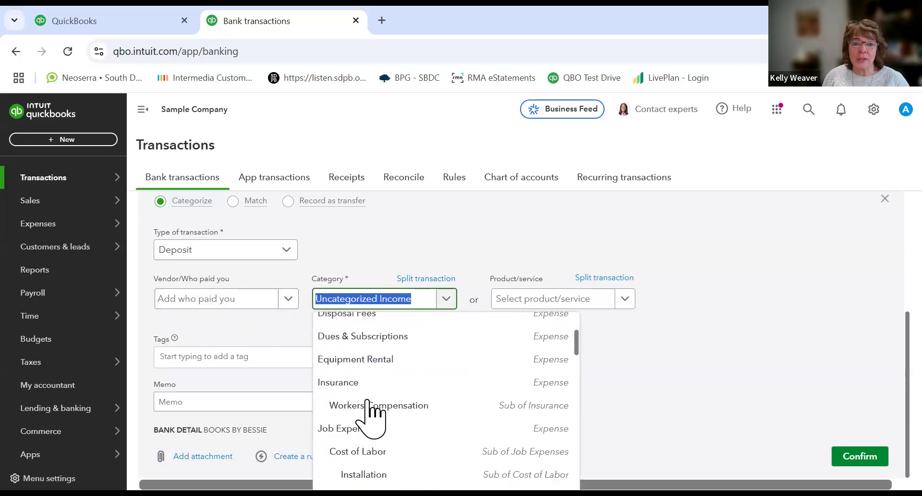
pyautogui.scroll(3, 358, 406)
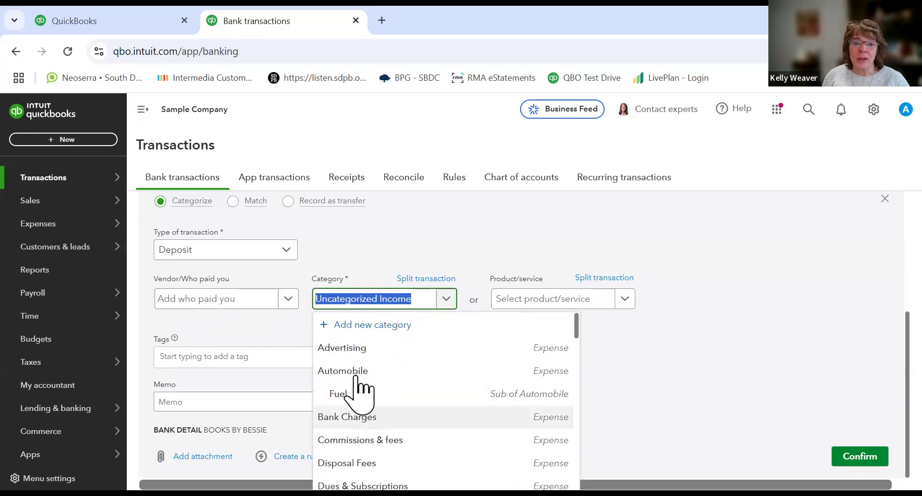
pyautogui.click(358, 368)
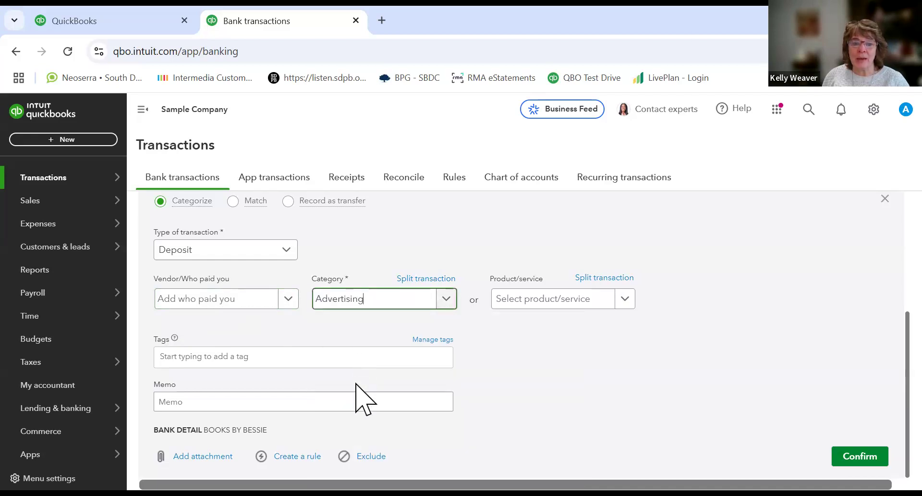
# Step: Add the memo "refund on book" to the deposit, confirm it, and continue past the completion dialog
pyautogui.click(209, 402)
pyautogui.write('r')
pyautogui.press('BackSpace')
pyautogui.press('BackSpace')
pyautogui.press('BackSpace')
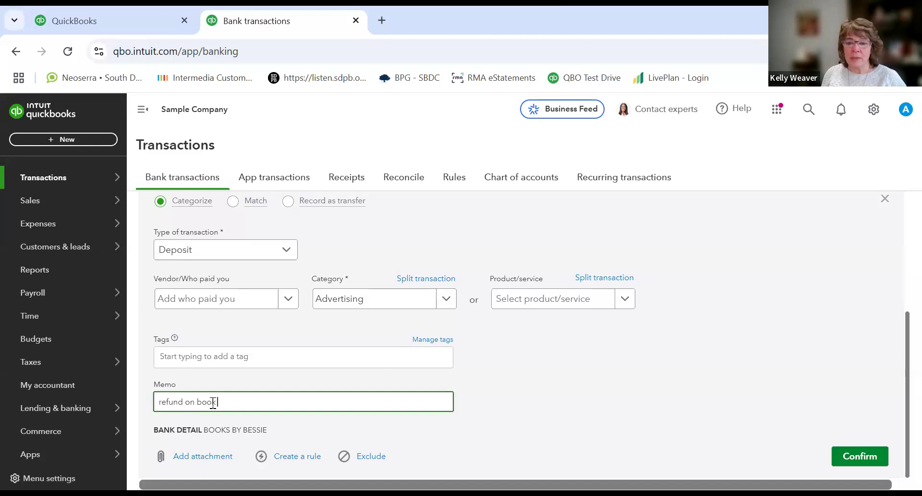
pyautogui.click(853, 456)
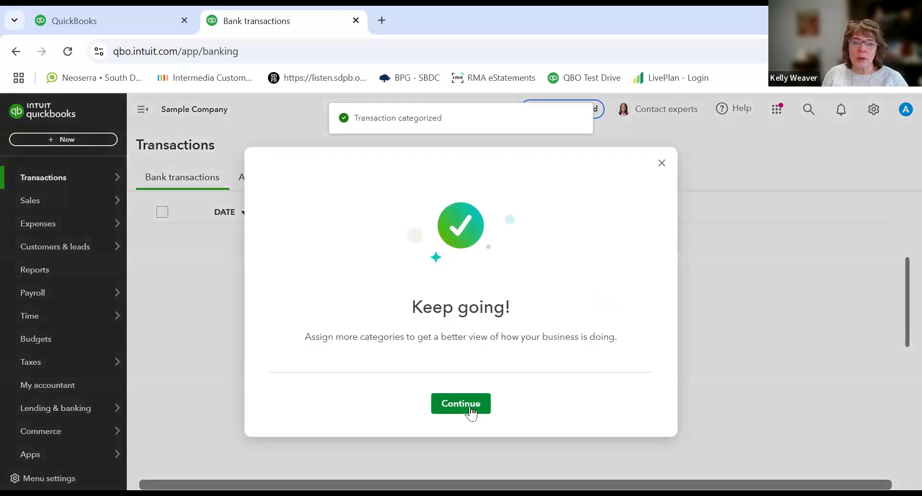
pyautogui.click(464, 409)
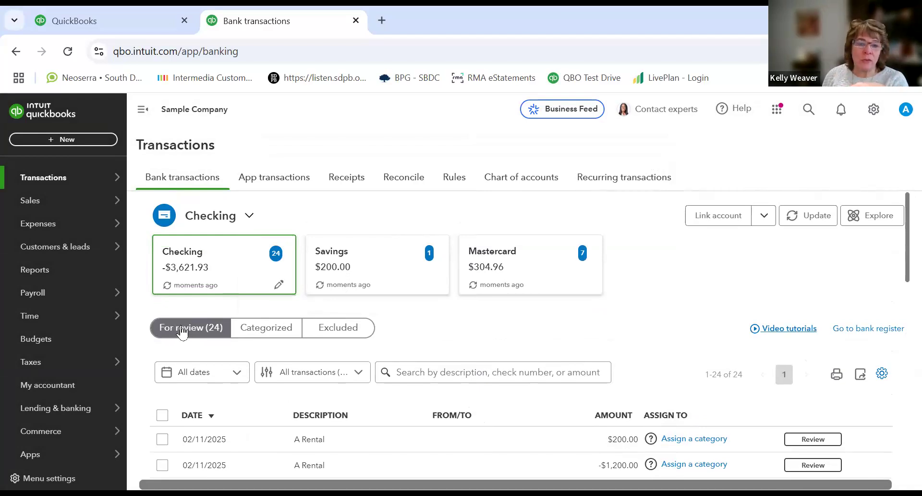
# Step: Browse the Checking account's For review list and open the A Rental $200.00 deposit for review
pyautogui.scroll(-10, 488, 377)
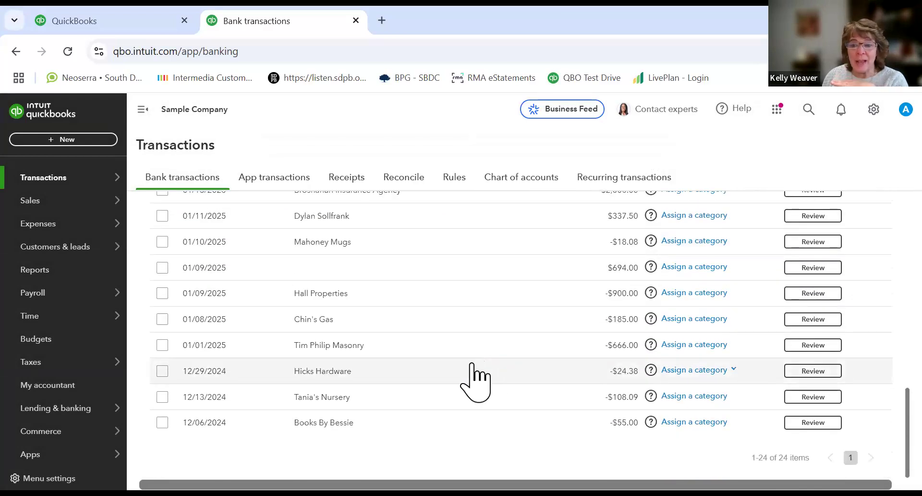
pyautogui.scroll(10, 475, 379)
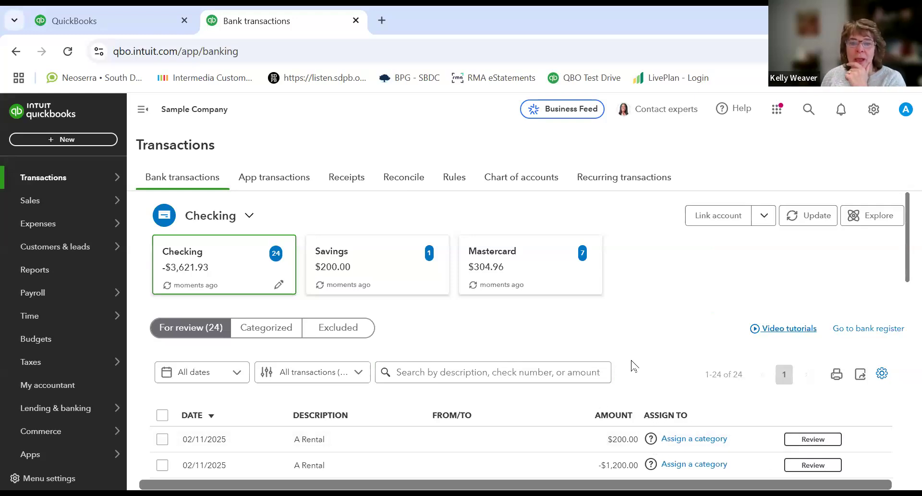
pyautogui.scroll(-4, 634, 356)
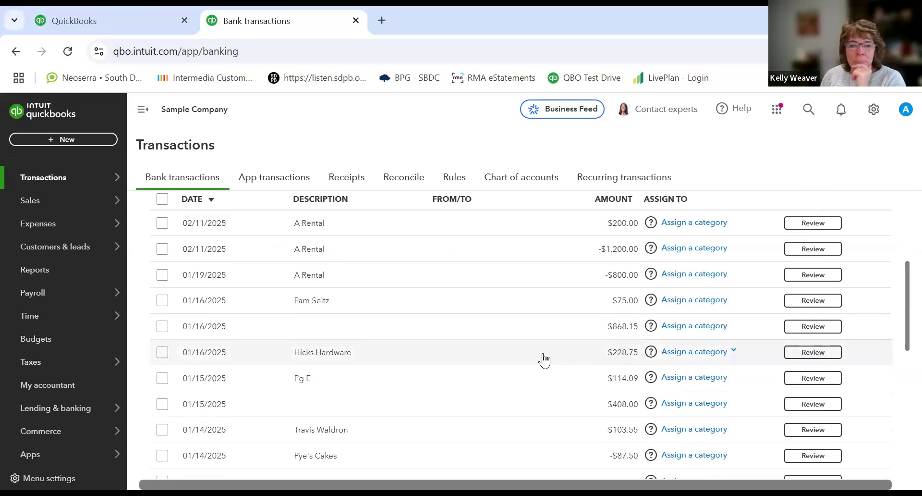
pyautogui.scroll(4, 544, 360)
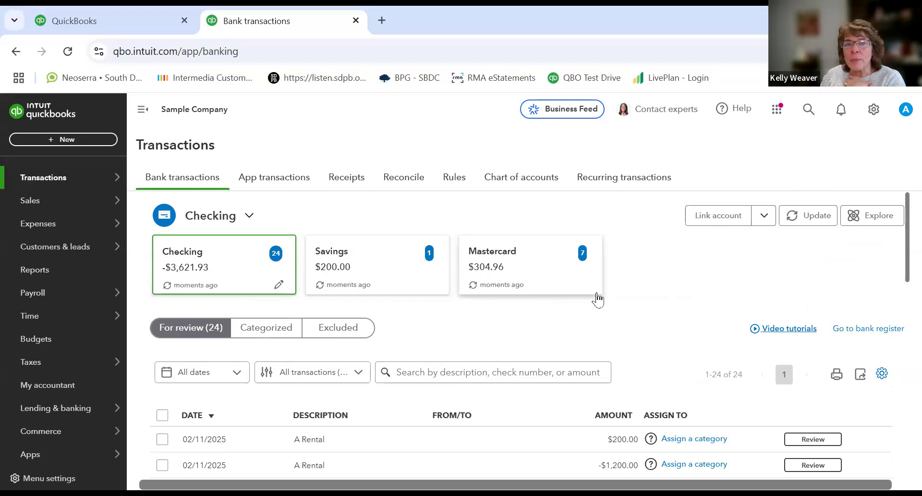
pyautogui.scroll(-5, 598, 299)
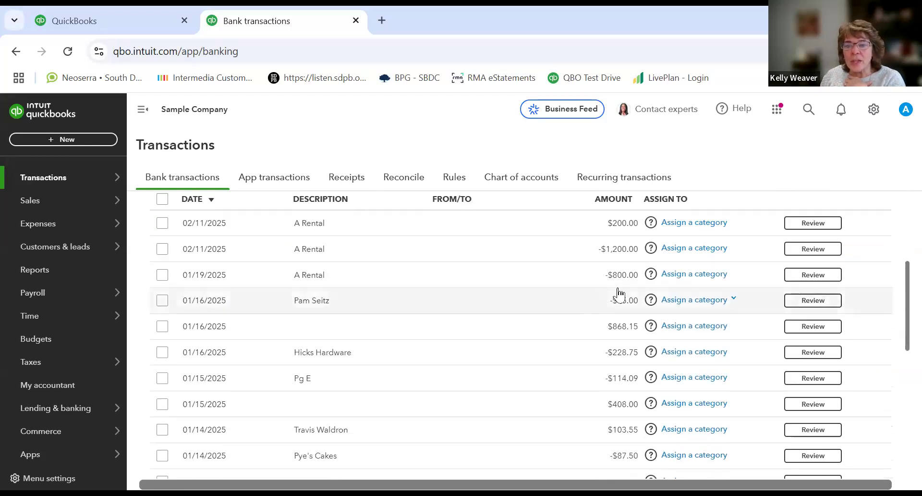
pyautogui.scroll(-9, 744, 281)
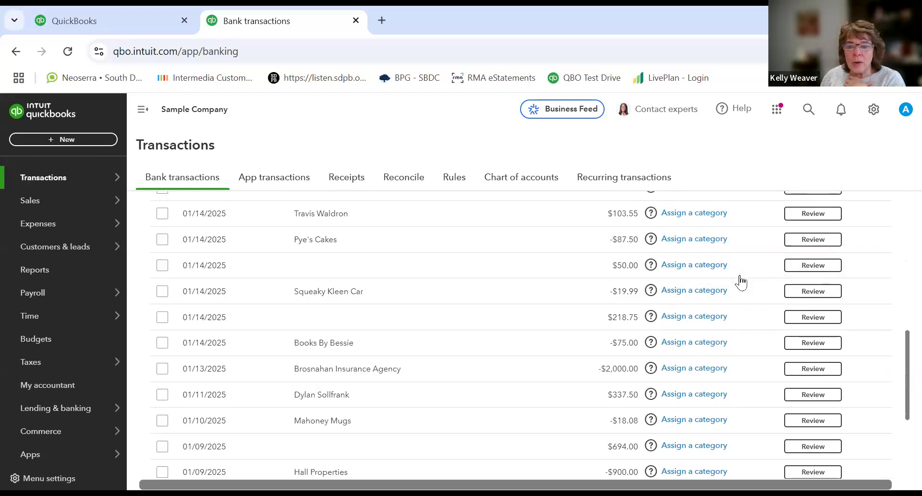
pyautogui.scroll(14, 741, 282)
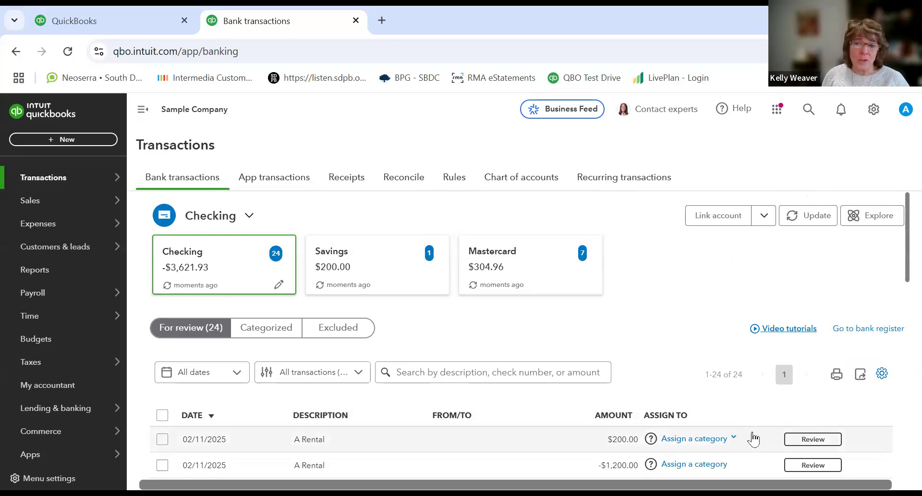
pyautogui.click(810, 440)
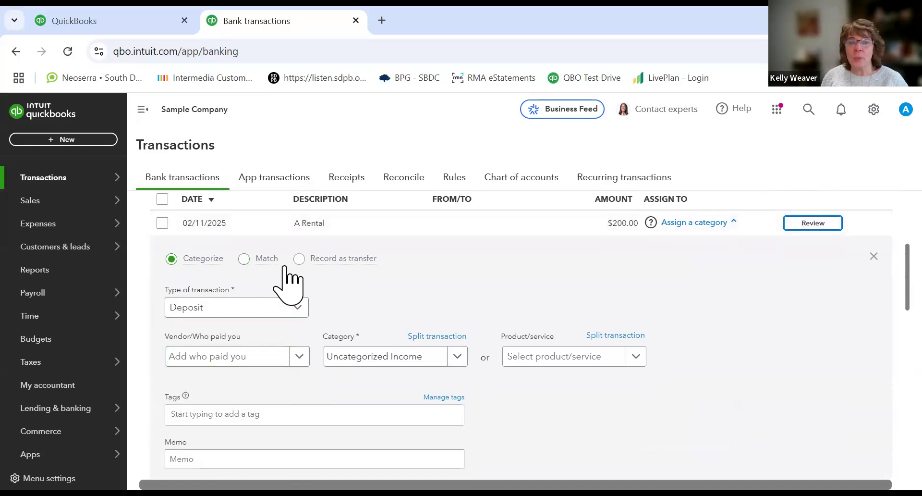
pyautogui.moveTo(331, 265)
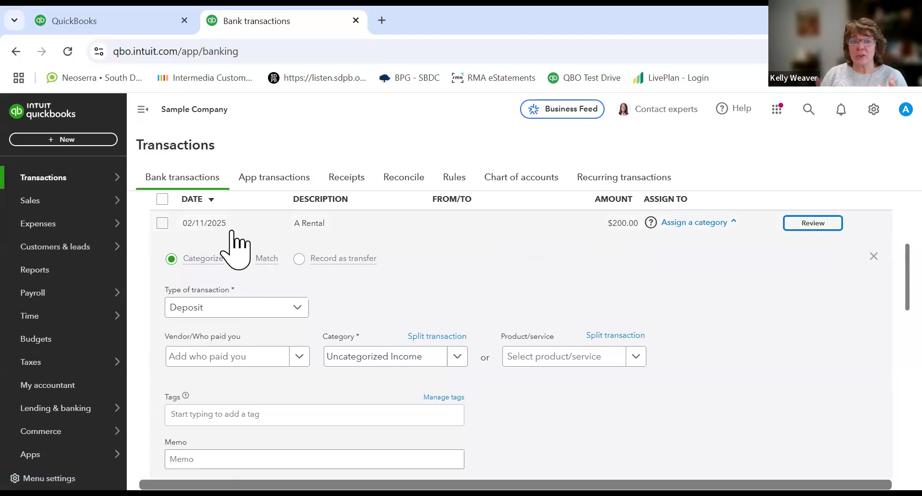
# Step: Open the find-other-matches screen for the A Rental deposit, then close it without saving
pyautogui.click(247, 259)
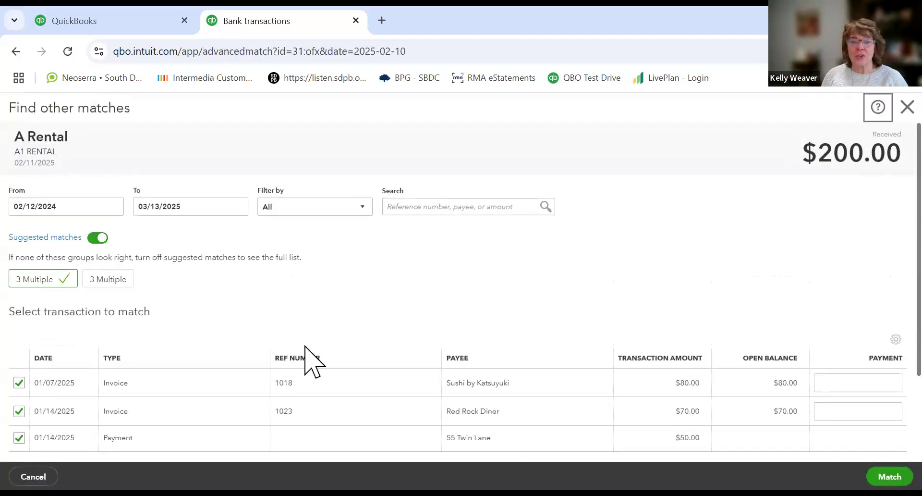
pyautogui.click(334, 353)
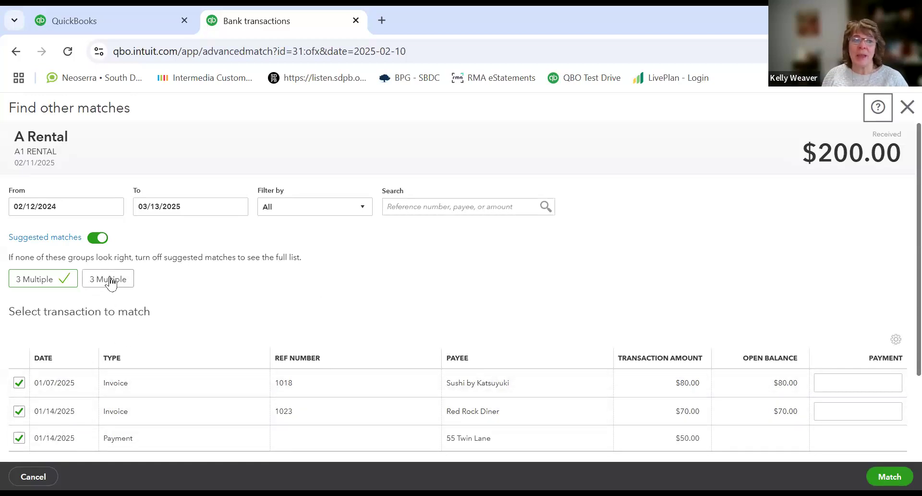
pyautogui.click(905, 117)
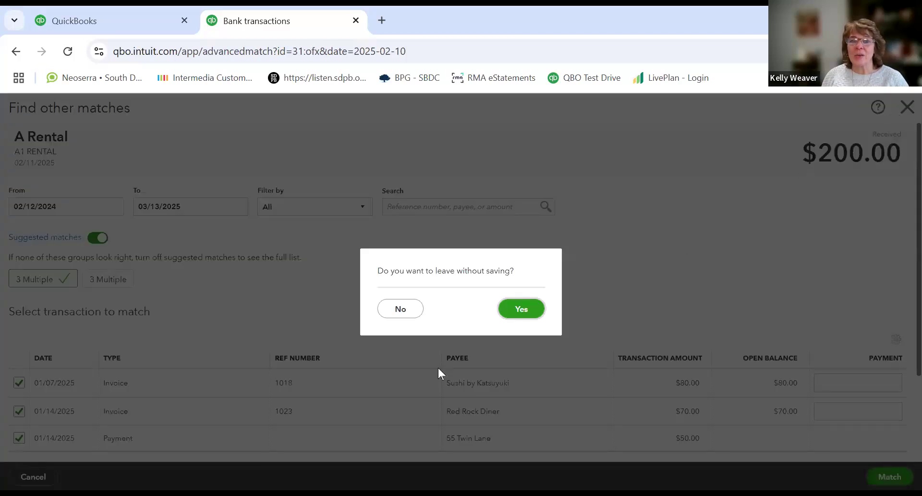
pyautogui.click(520, 311)
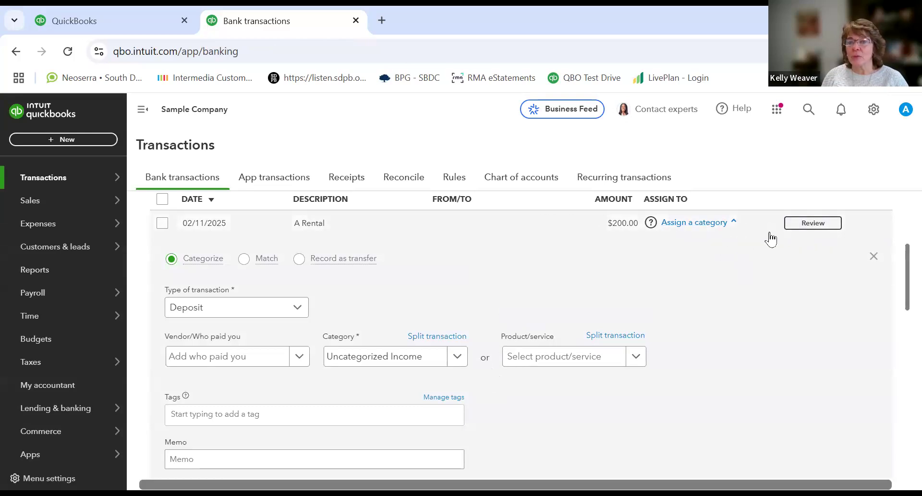
# Step: Close the deposit's review panel and scroll through the full For review transaction list
pyautogui.click(874, 258)
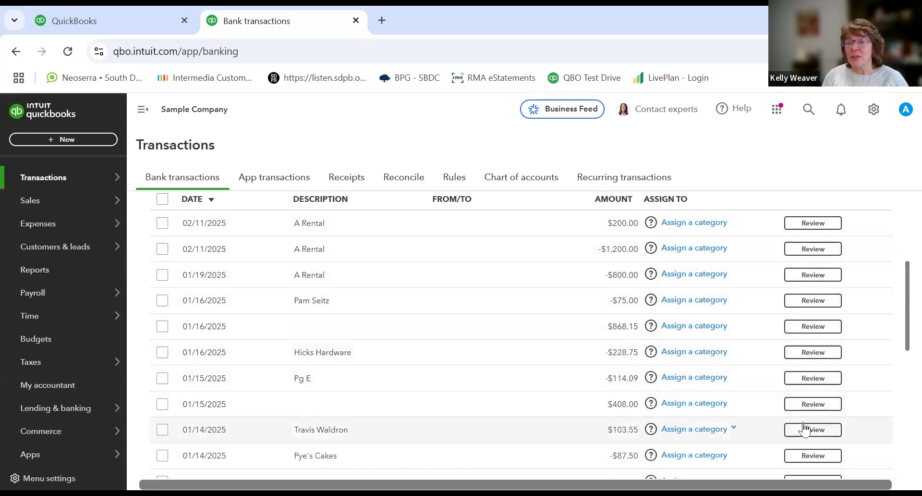
pyautogui.scroll(-8, 719, 349)
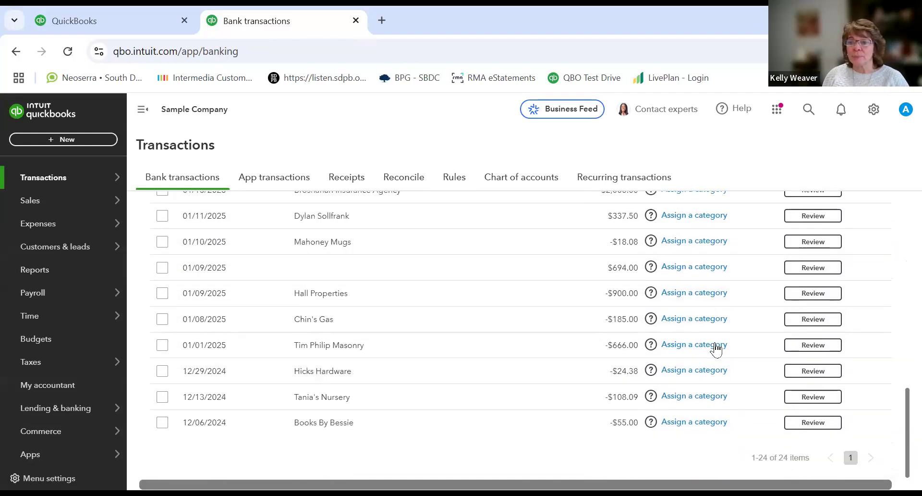
pyautogui.scroll(3, 716, 349)
pyautogui.scroll(5, 715, 349)
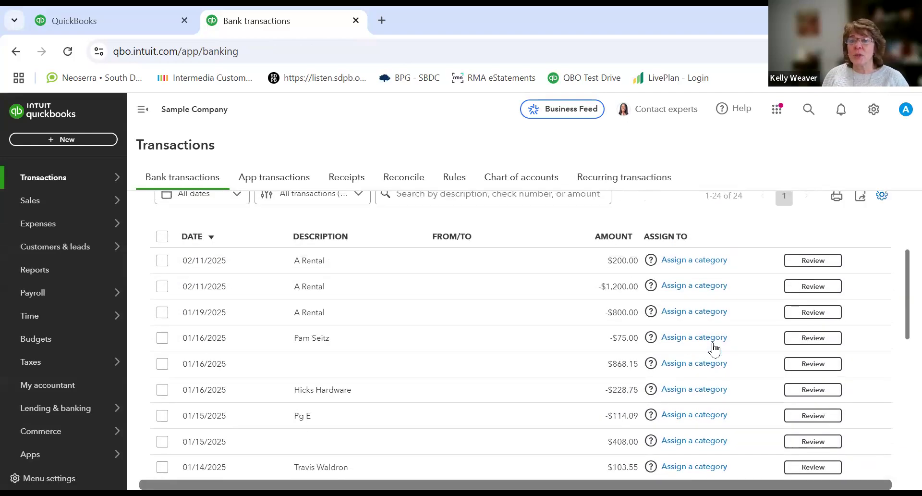
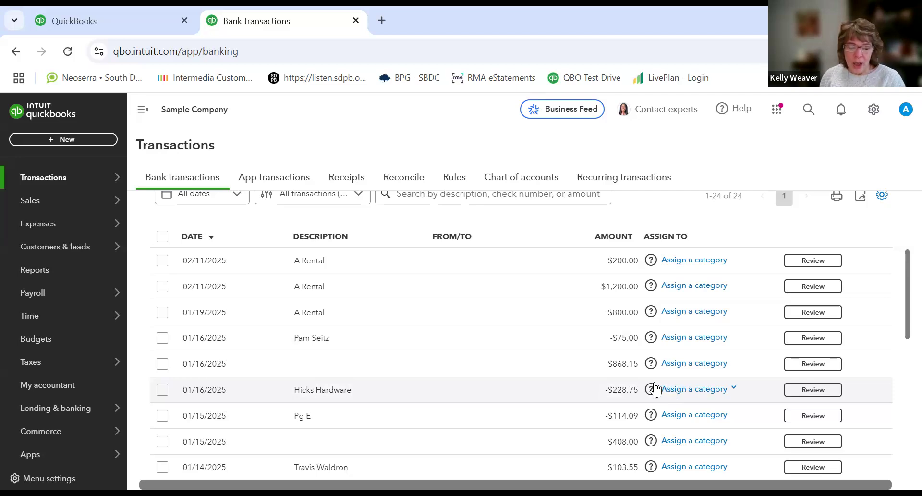
# Step: Scroll to the end of the For review list, then open the Rules page
pyautogui.scroll(-9, 656, 389)
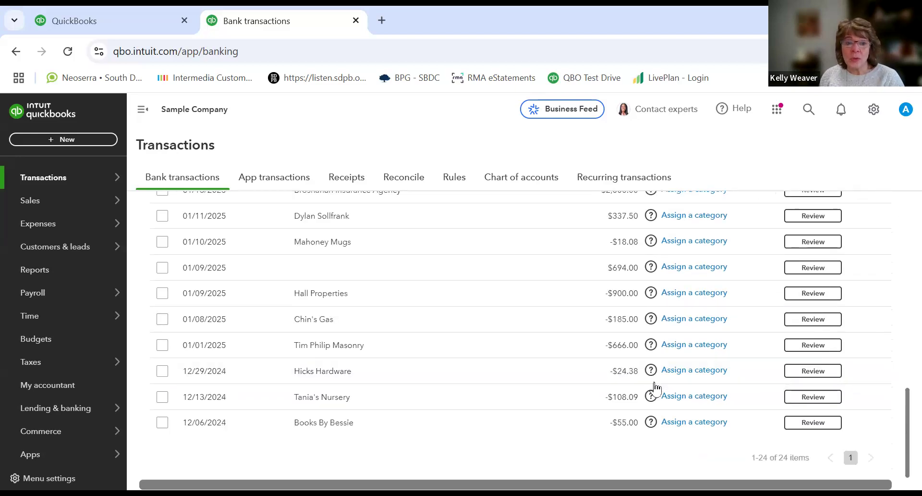
pyautogui.click(456, 182)
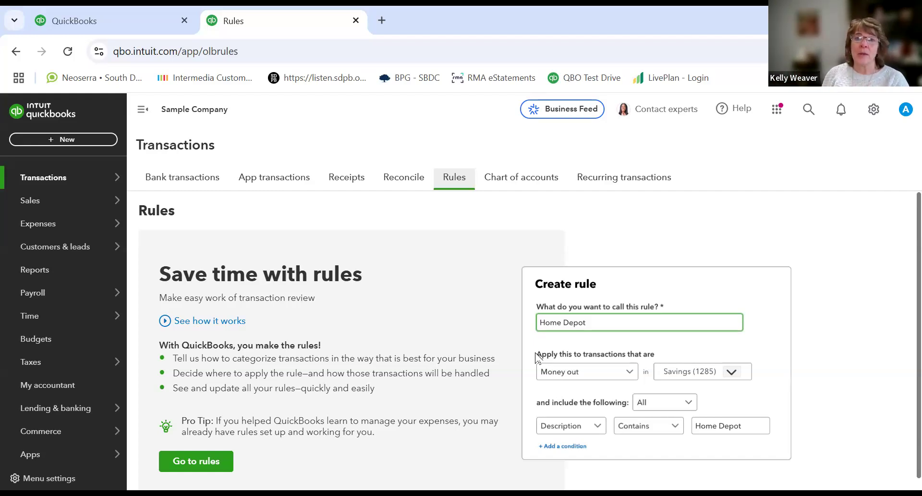
# Step: Open the recurring transactions list and open the Monthly Building Lease template for editing
pyautogui.click(632, 184)
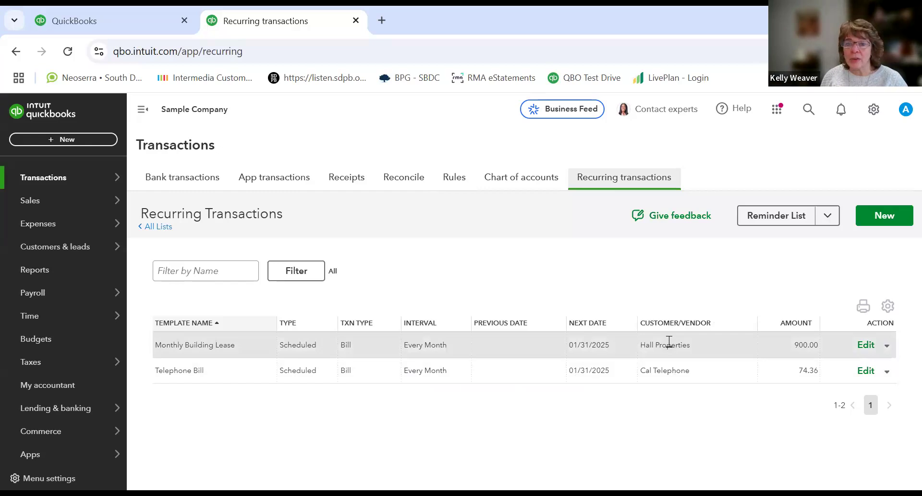
pyautogui.click(861, 347)
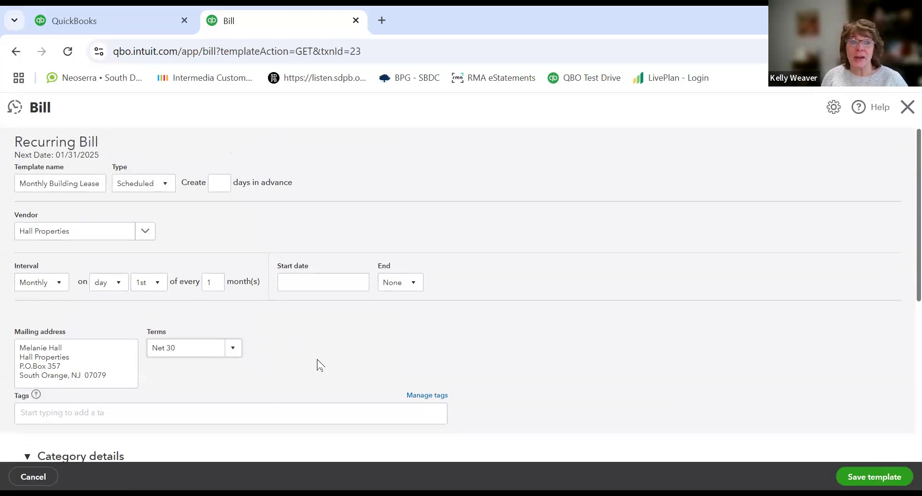
# Step: Review the recurring bill's vendor, interval and category details, then close it without saving
pyautogui.scroll(-4, 318, 365)
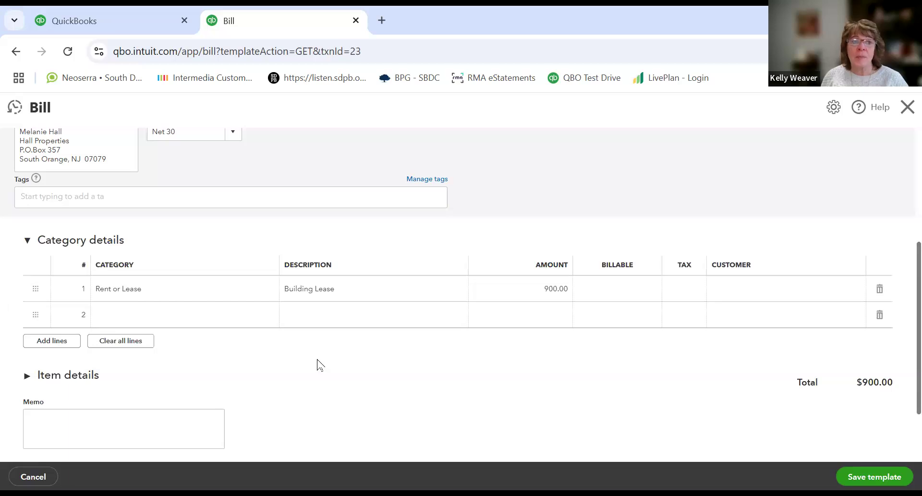
pyautogui.scroll(4, 318, 365)
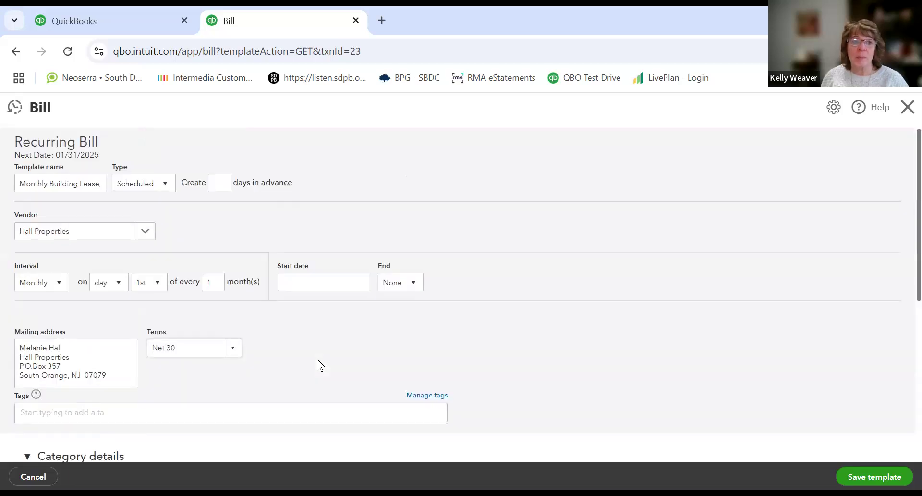
pyautogui.scroll(-4, 318, 365)
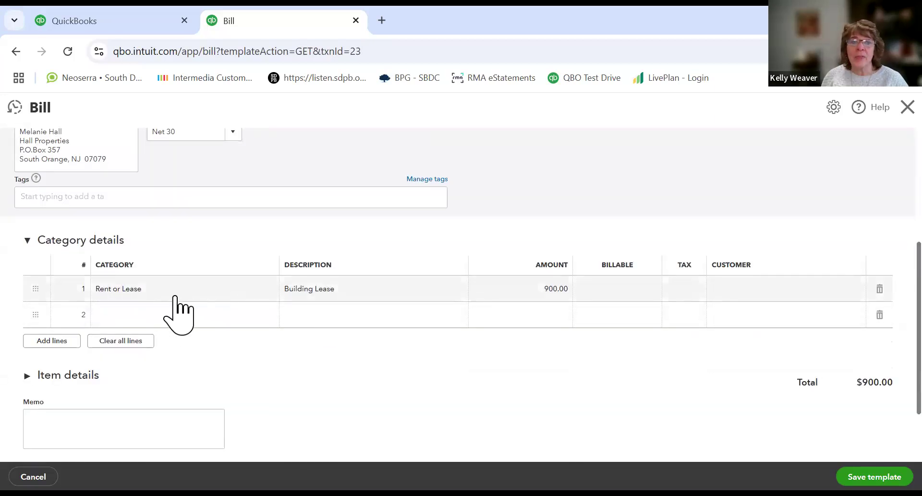
pyautogui.scroll(4, 175, 295)
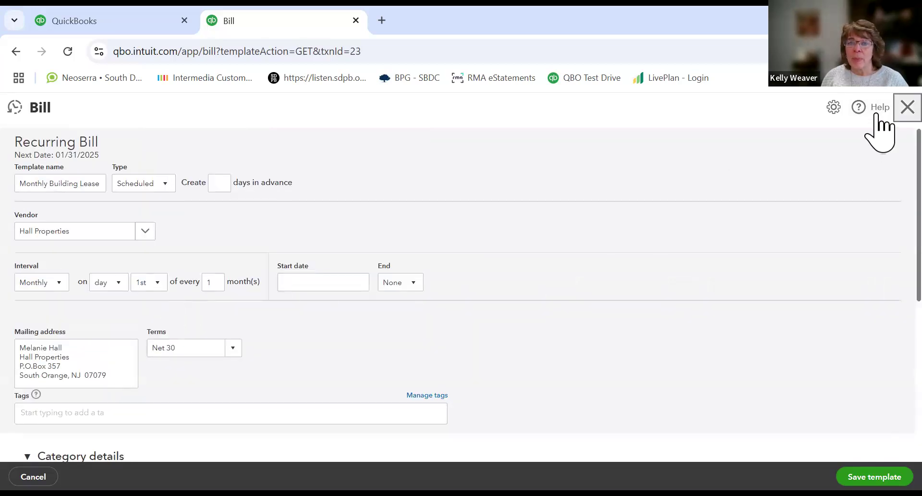
pyautogui.click(903, 109)
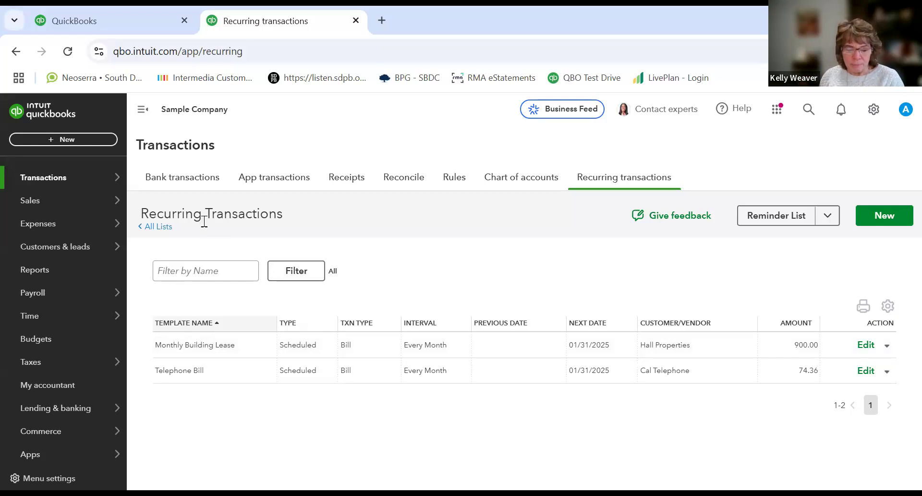
# Step: Return to the Checking account's bank transactions, then open the Expenses list
pyautogui.click(189, 184)
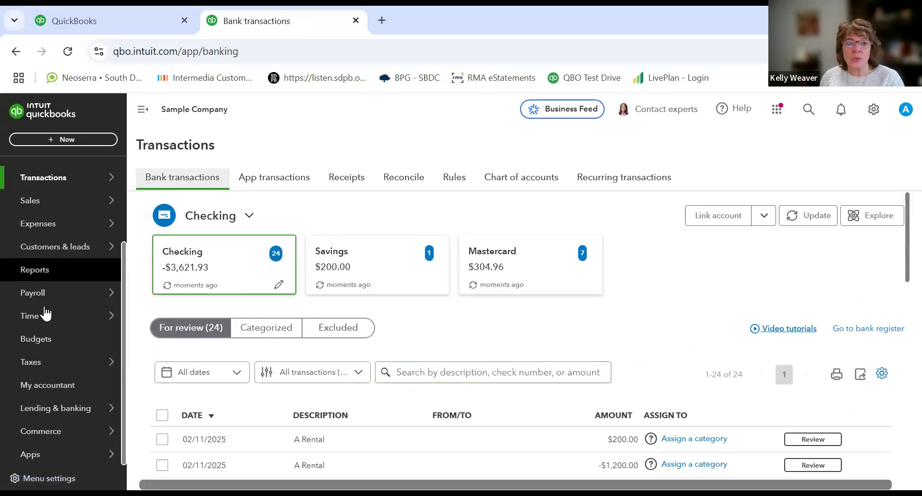
pyautogui.moveTo(51, 294)
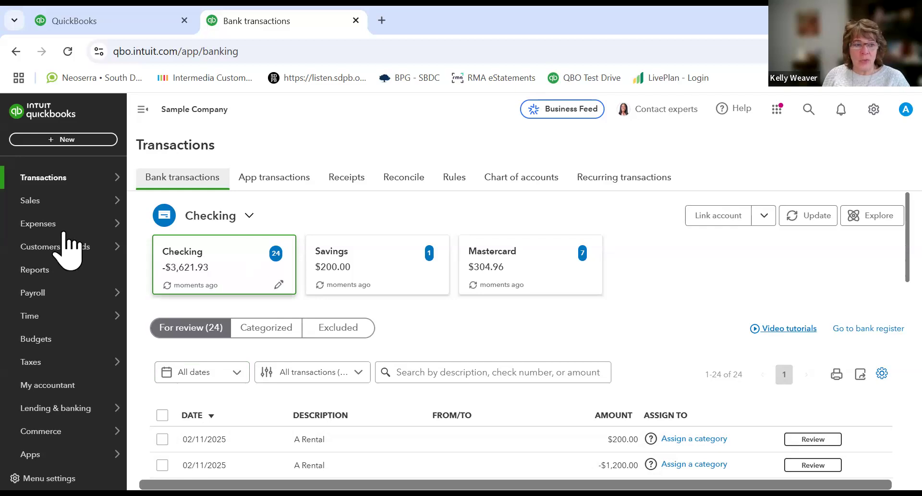
pyautogui.moveTo(64, 234)
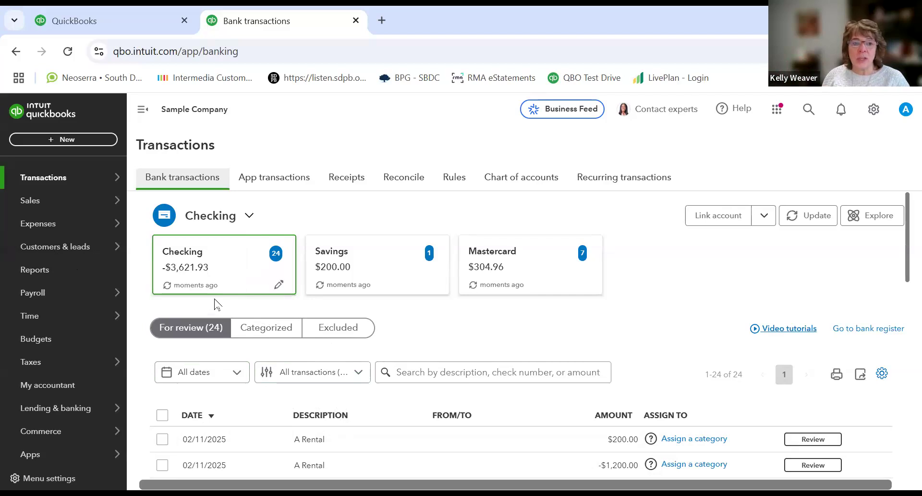
pyautogui.click(34, 224)
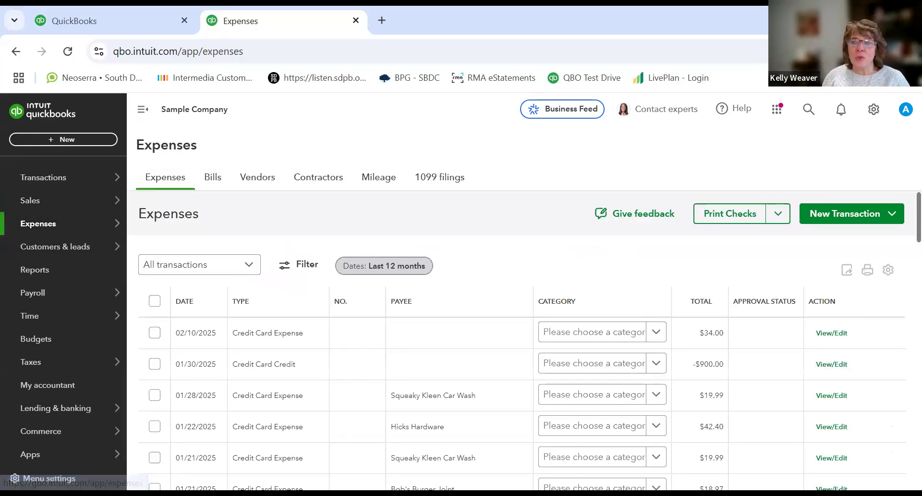
# Step: Open a new Check form from New Transaction and close it without saving
pyautogui.click(893, 215)
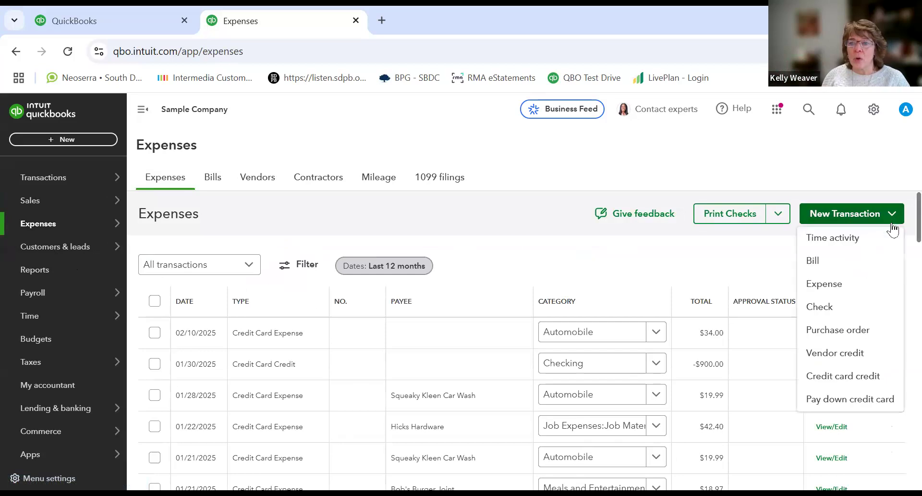
pyautogui.click(848, 309)
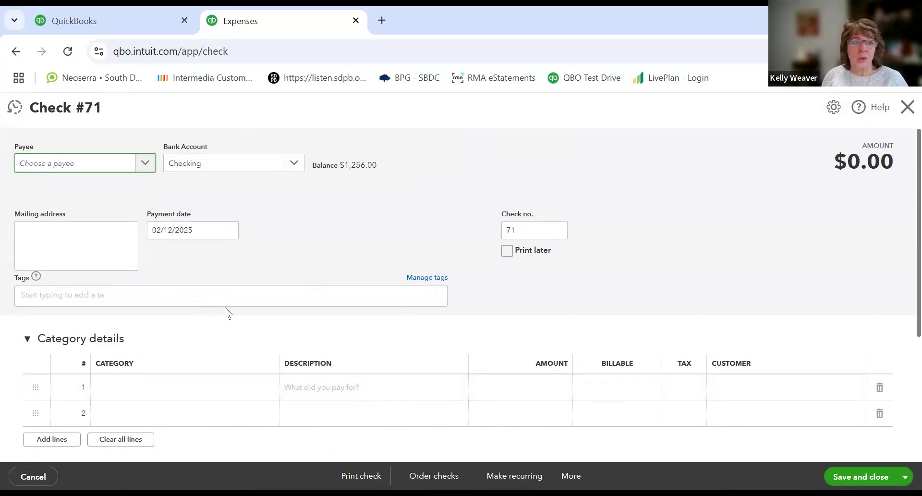
pyautogui.click(903, 107)
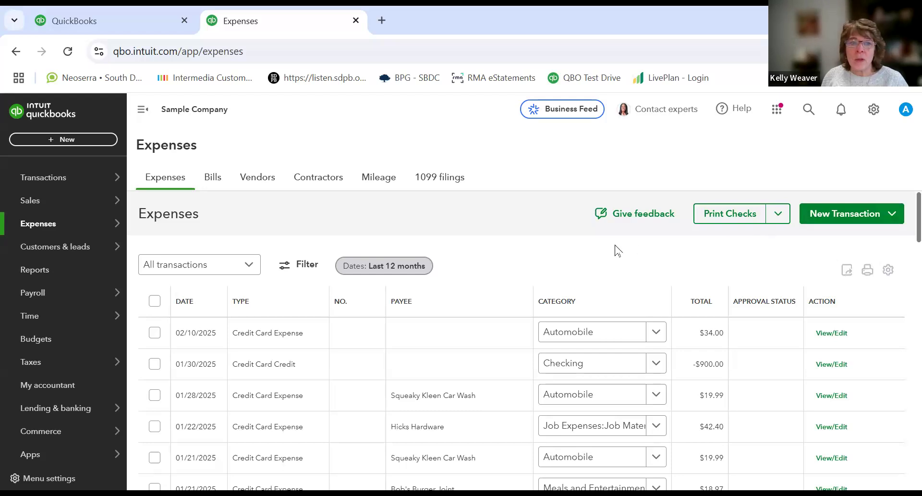
# Step: Open the Sales area, then go to the Chart of accounts through the settings menu
pyautogui.click(29, 201)
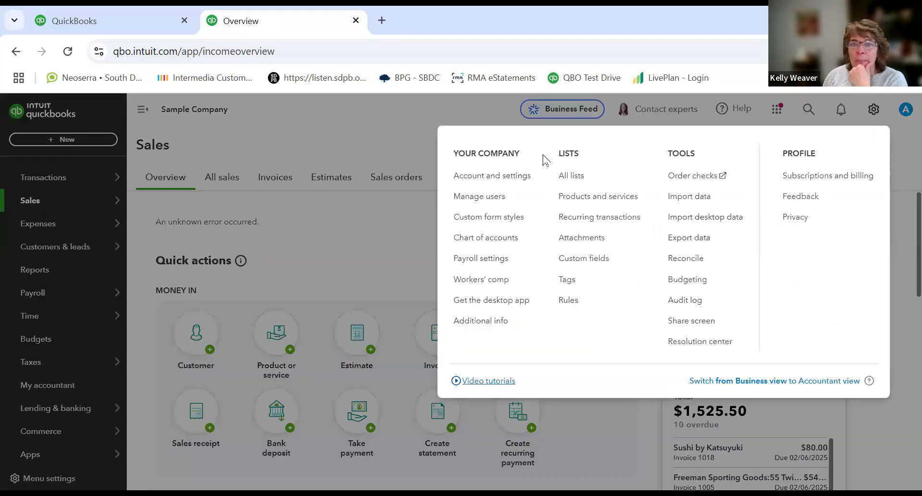
pyautogui.click(872, 110)
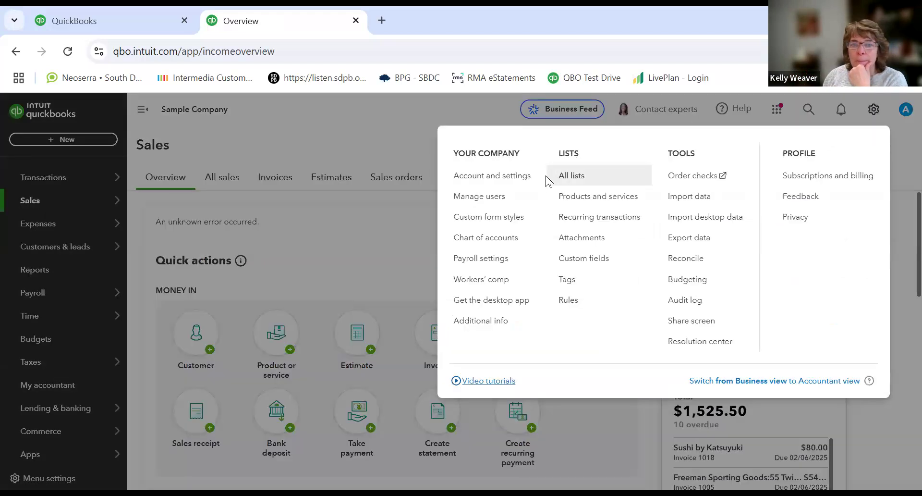
pyautogui.click(480, 238)
# Step: Scroll through the chart of accounts to examine the income accounts and their sub-accounts
pyautogui.scroll(-3, 479, 237)
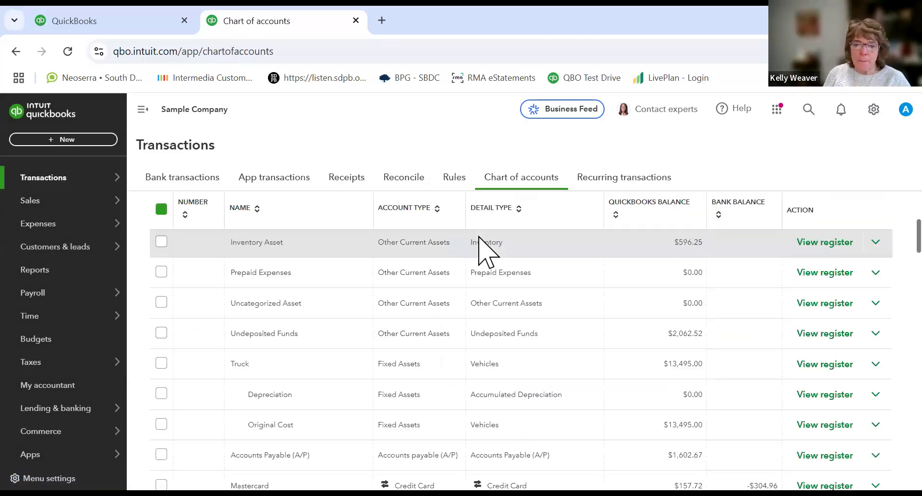
pyautogui.scroll(-9, 339, 339)
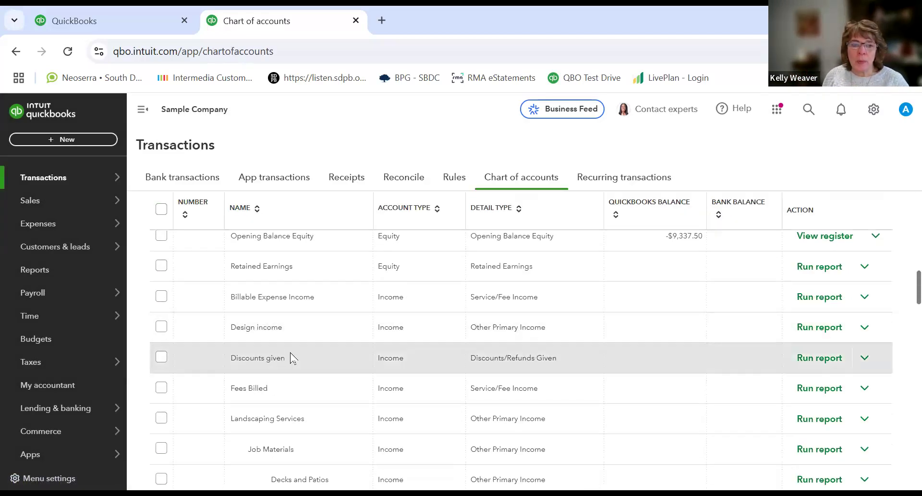
pyautogui.scroll(-5, 292, 358)
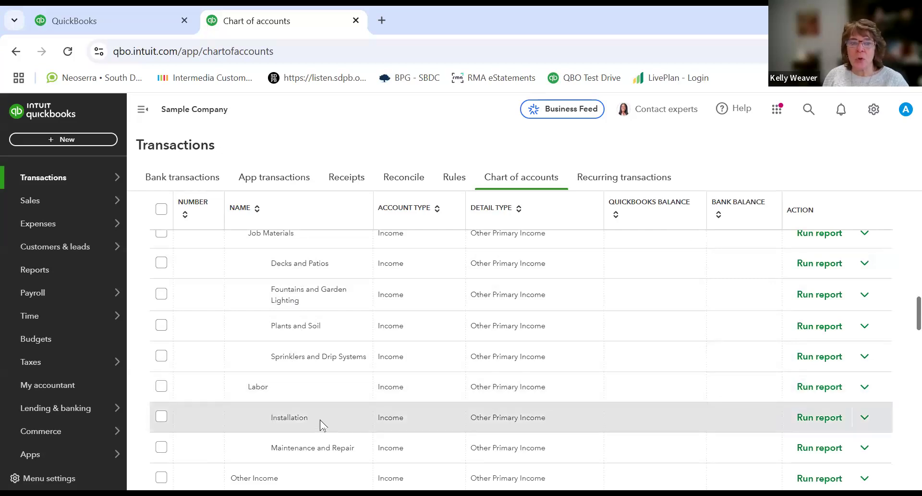
pyautogui.scroll(5, 319, 422)
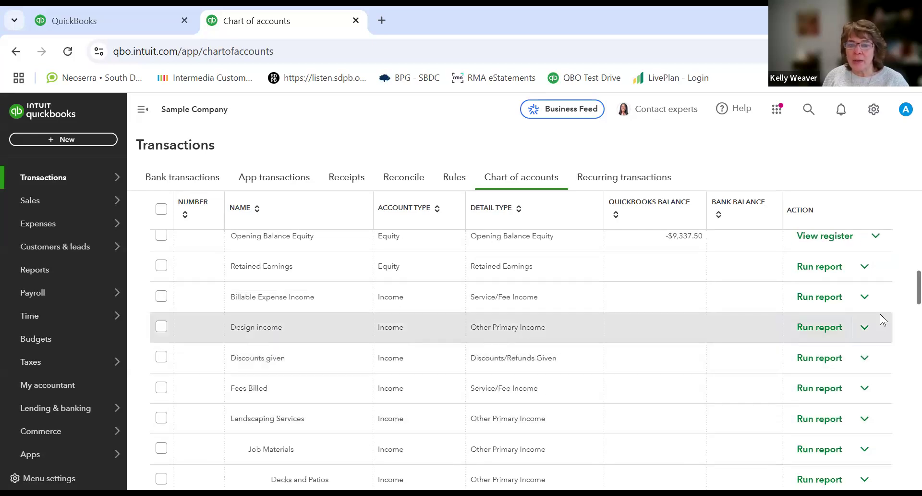
pyautogui.scroll(-2, 865, 296)
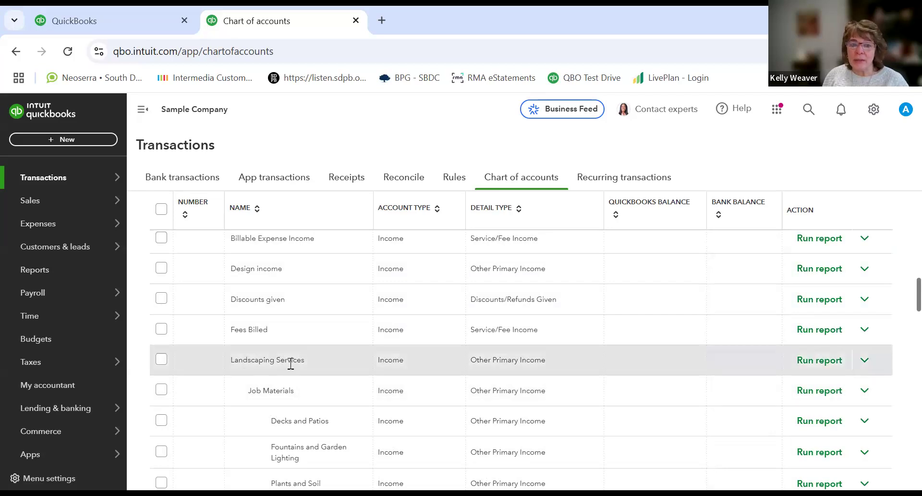
pyautogui.scroll(-1, 903, 315)
pyautogui.scroll(-5, 902, 318)
pyautogui.scroll(-2, 900, 350)
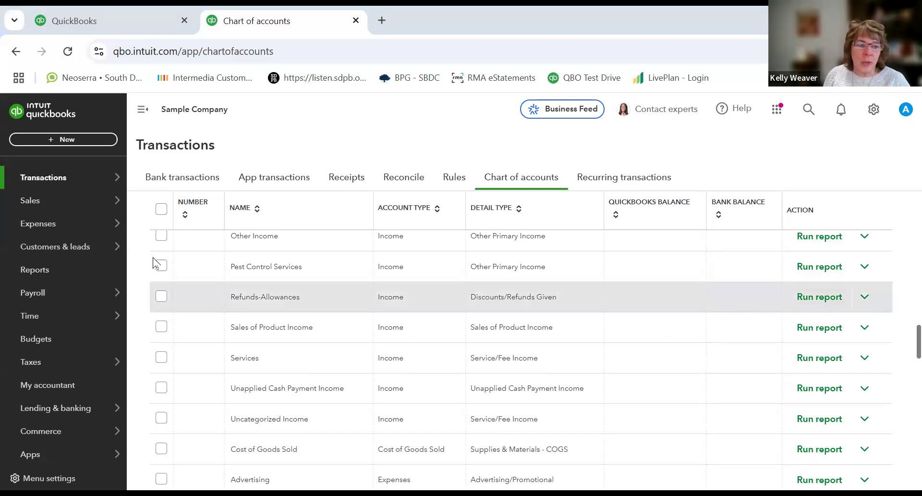
# Step: Open the Products and services list from Sales and scroll to the Fountains items
pyautogui.moveTo(33, 206)
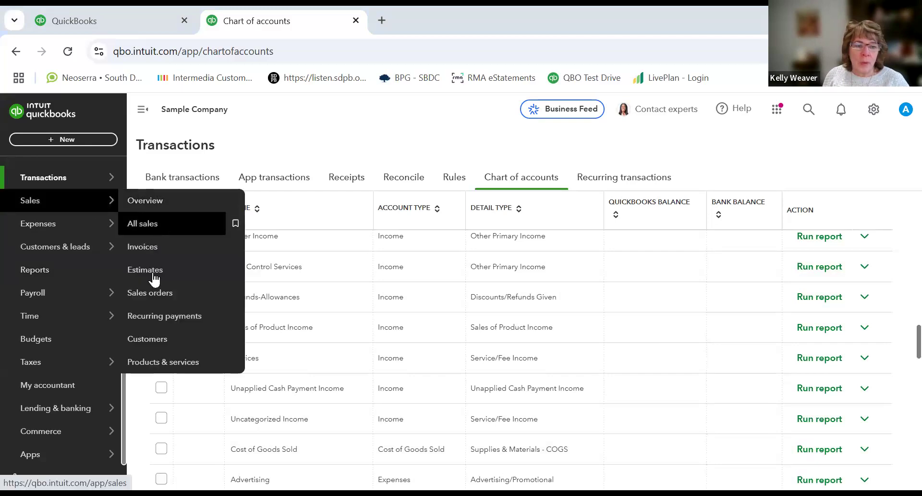
pyautogui.click(161, 362)
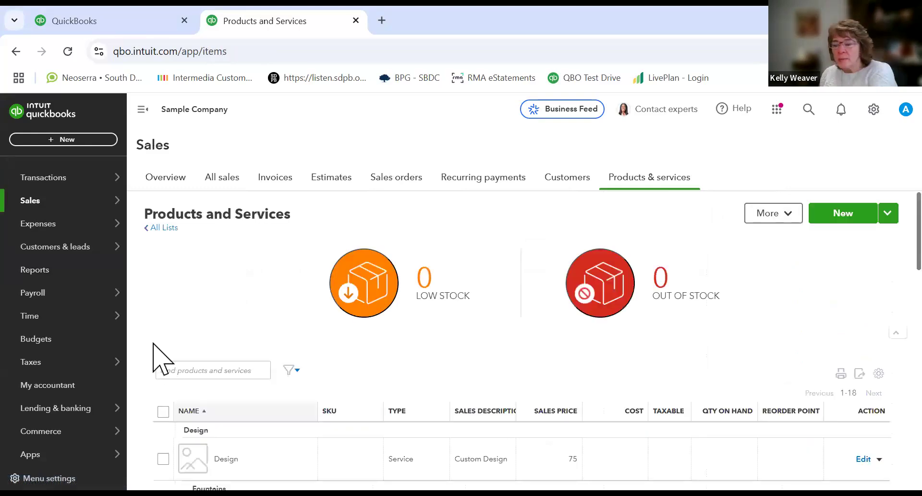
pyautogui.scroll(-4, 168, 351)
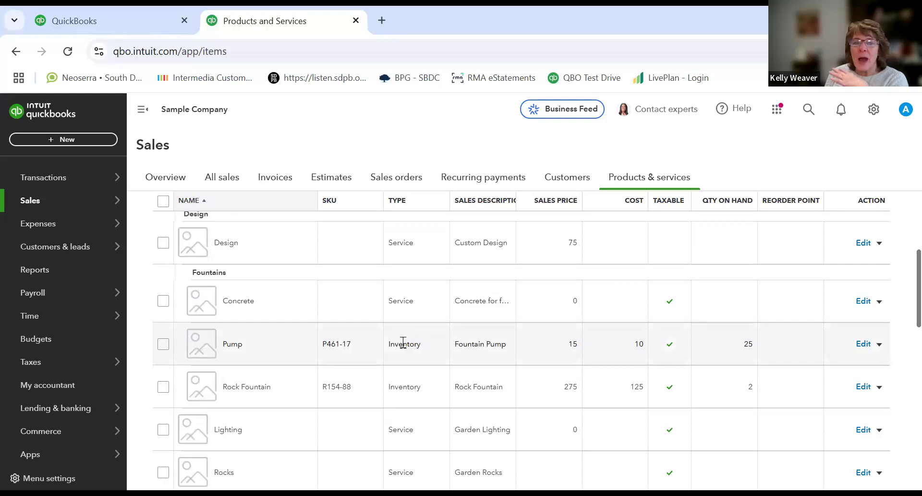
# Step: Open the Pump inventory item's details to review its accounts, price and description, closing without saving
pyautogui.click(864, 344)
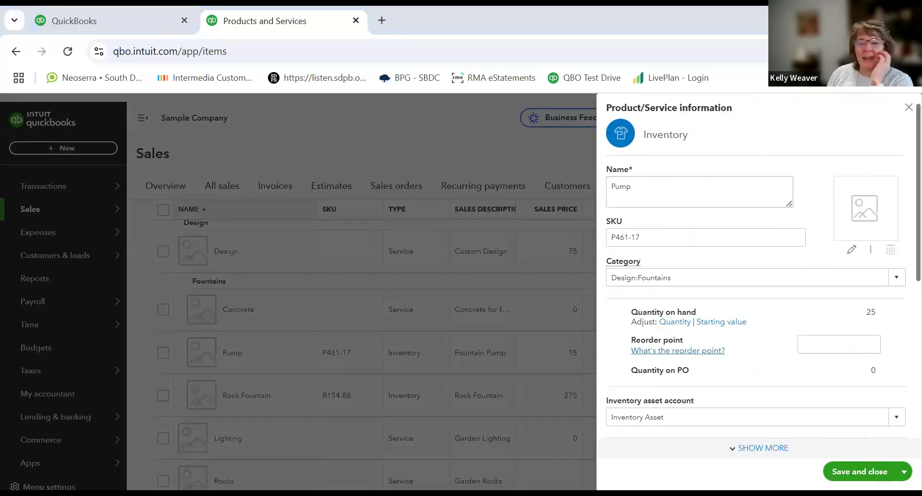
pyautogui.click(908, 109)
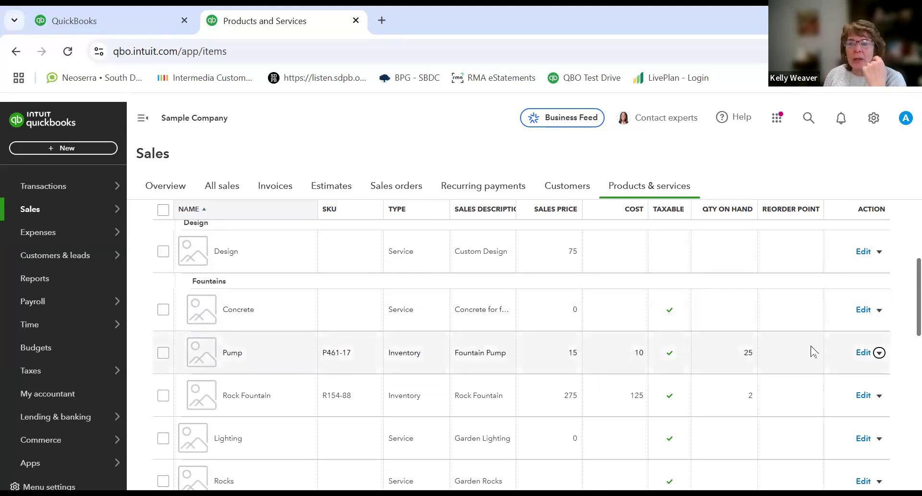
pyautogui.click(864, 352)
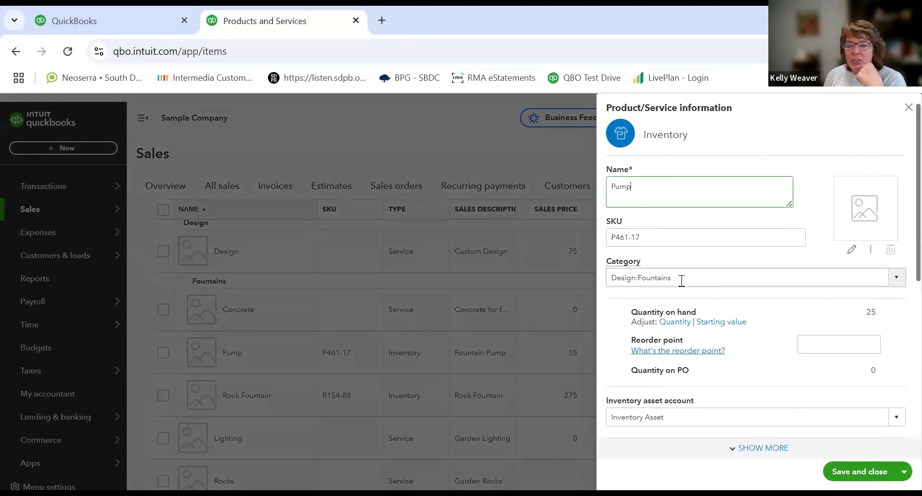
pyautogui.scroll(-5, 682, 281)
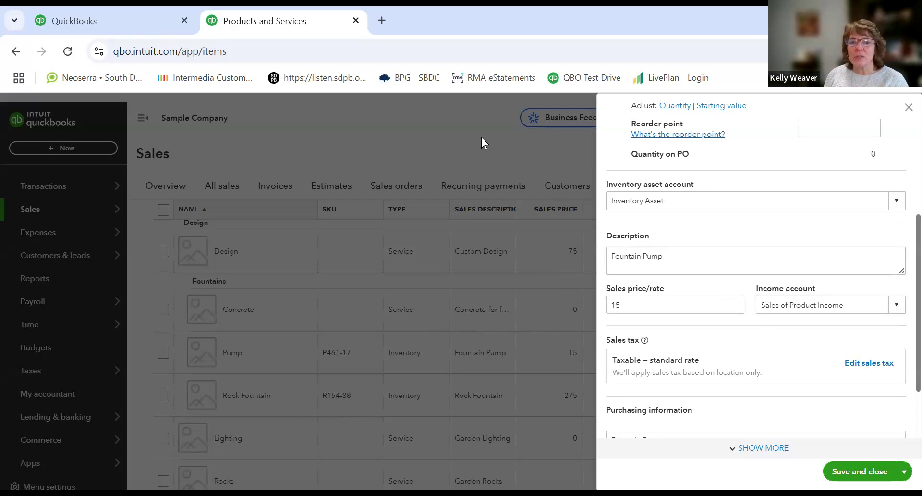
pyautogui.click(908, 109)
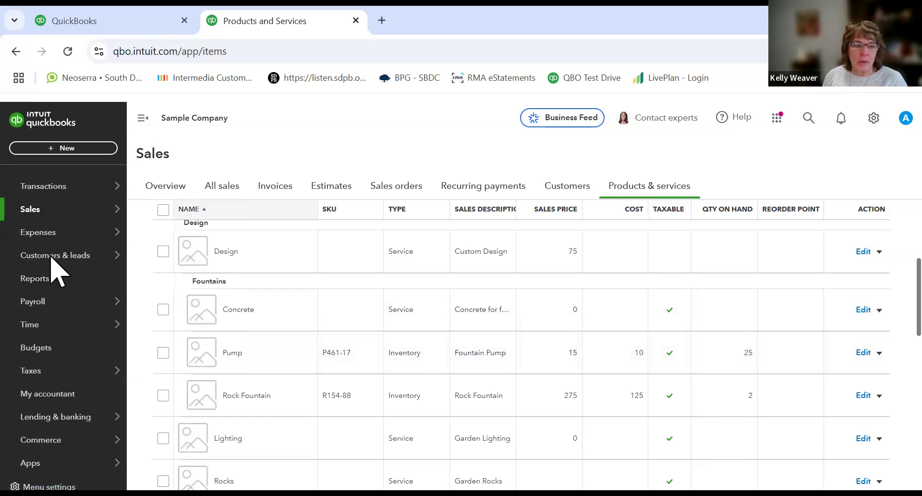
# Step: Open the Sales Overview page
pyautogui.moveTo(37, 215)
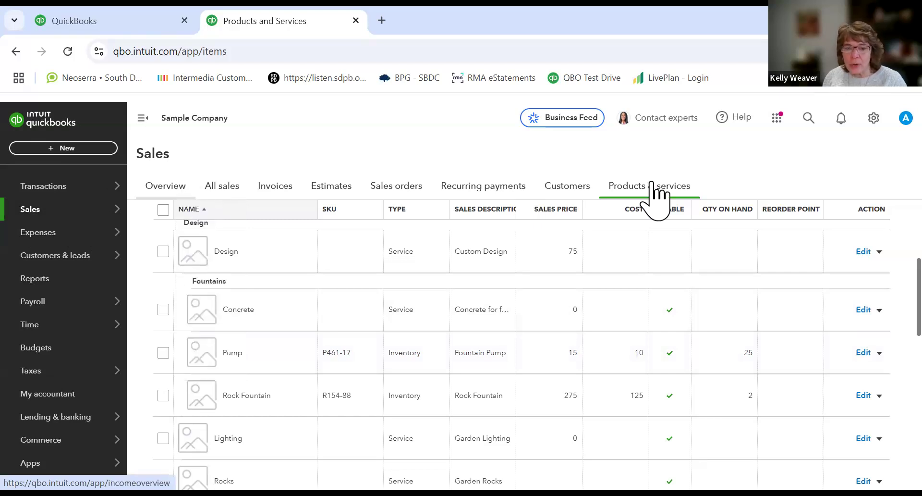
pyautogui.moveTo(181, 207)
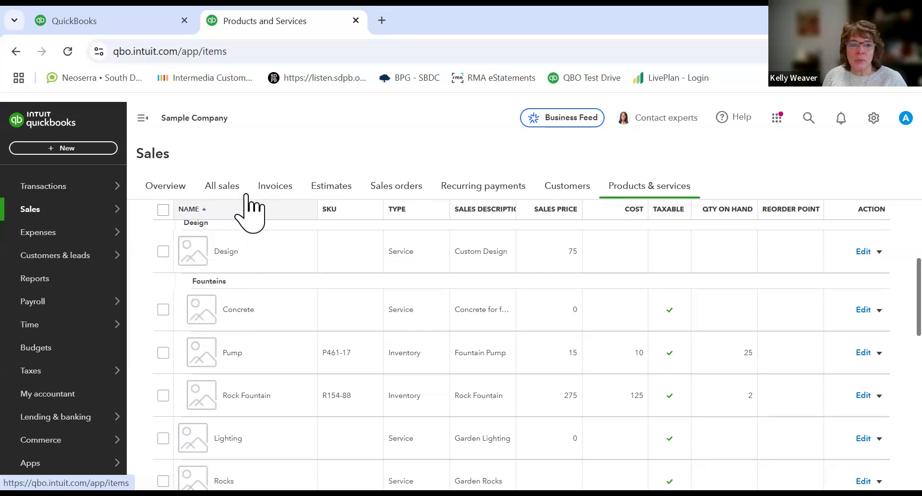
pyautogui.click(159, 189)
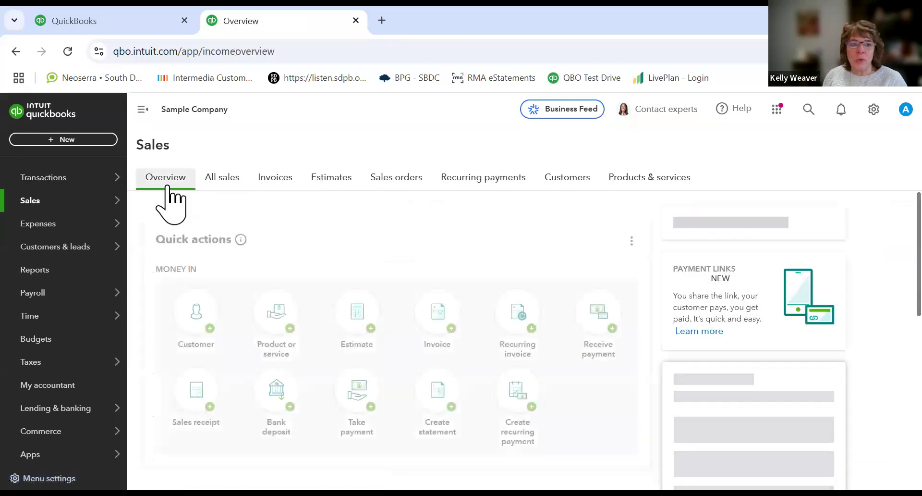
# Step: Scroll through the Sales Overview page to examine its income, unpaid and overdue invoice summaries
pyautogui.scroll(-6, 308, 262)
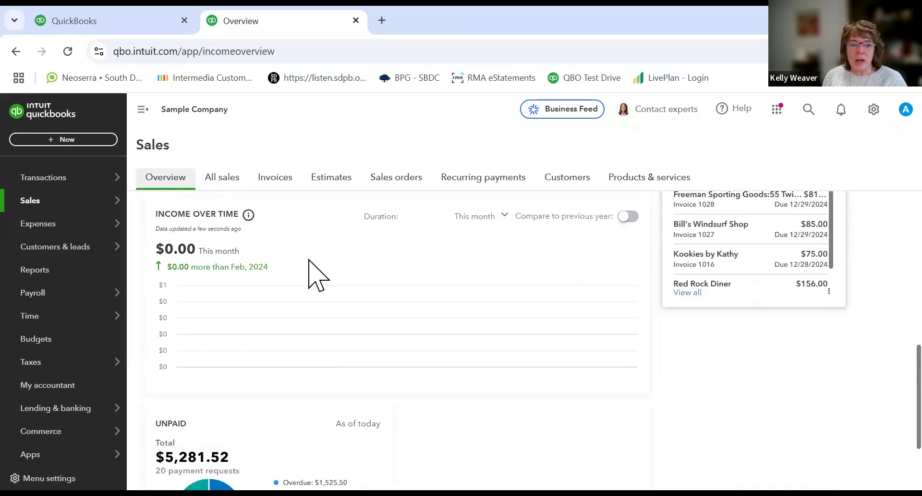
pyautogui.scroll(-2, 308, 260)
pyautogui.scroll(10, 308, 260)
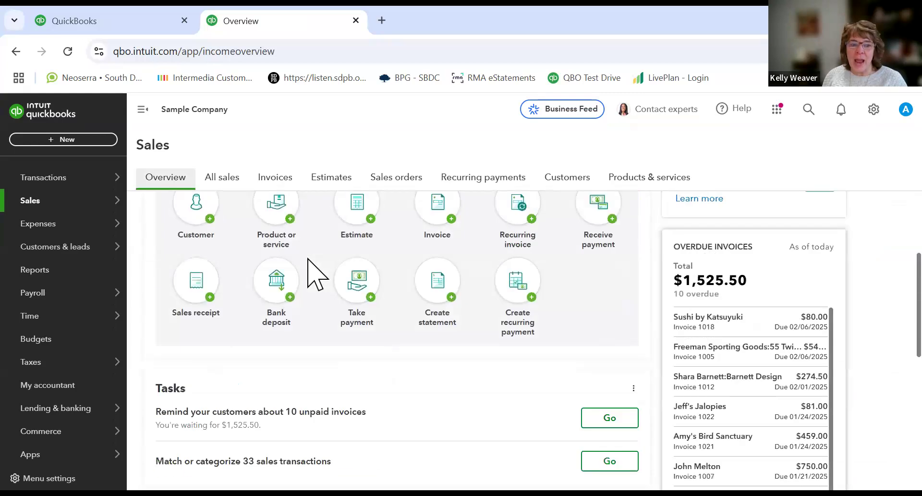
# Step: Open the All sales list and scroll through the sales transactions
pyautogui.click(223, 181)
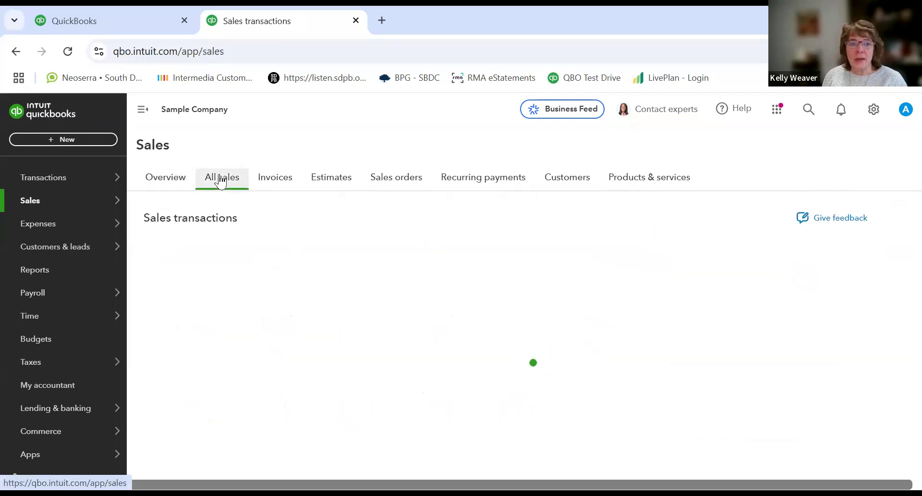
pyautogui.scroll(-4, 264, 257)
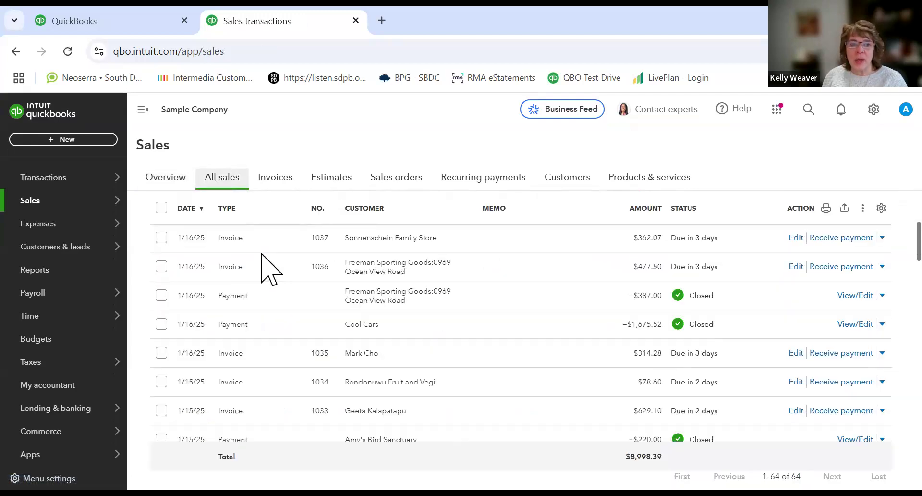
pyautogui.scroll(4, 264, 240)
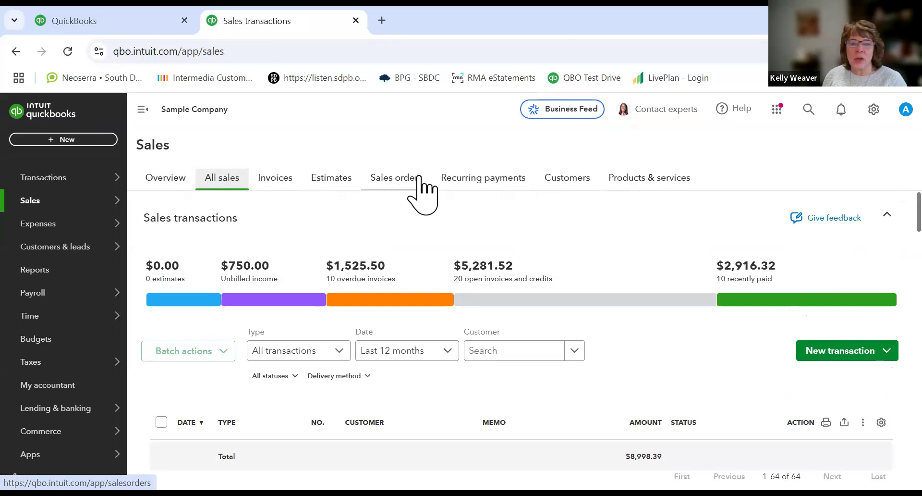
# Step: Open the Customers list and open the Amy's Bird Sanctuary customer page to review its summary
pyautogui.click(556, 178)
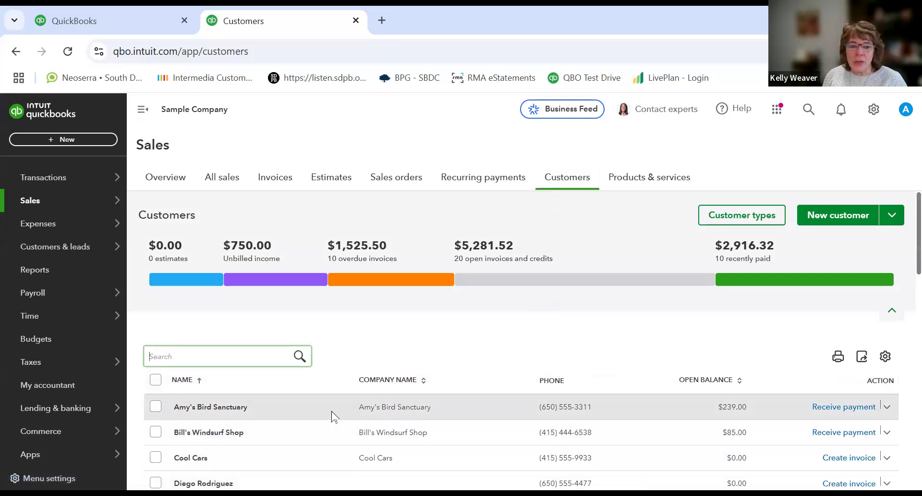
pyautogui.click(221, 411)
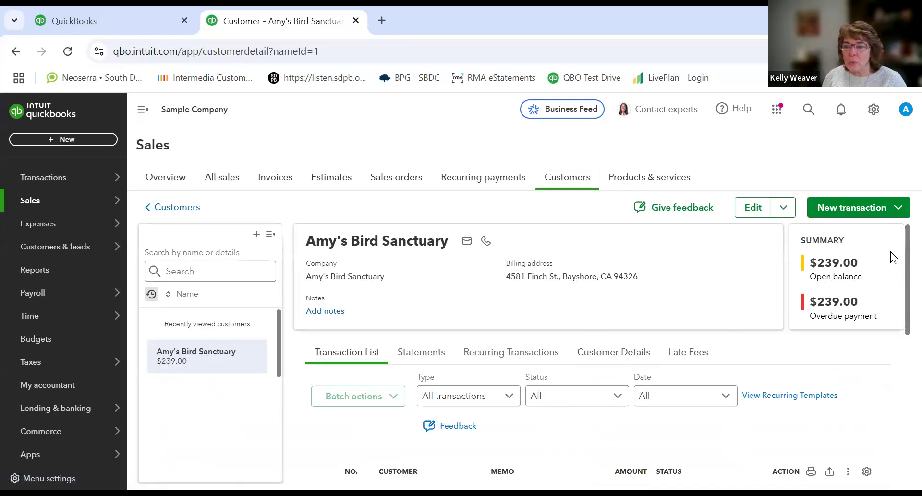
pyautogui.scroll(-1, 901, 274)
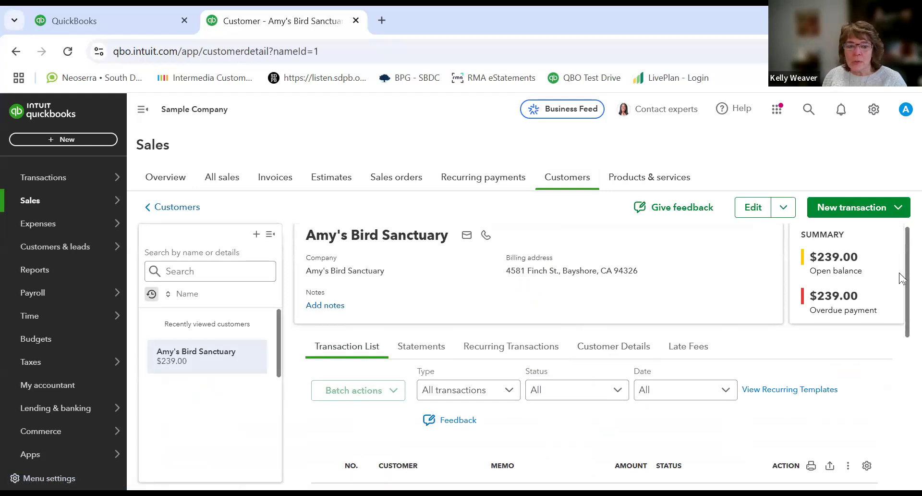
pyautogui.scroll(1, 900, 274)
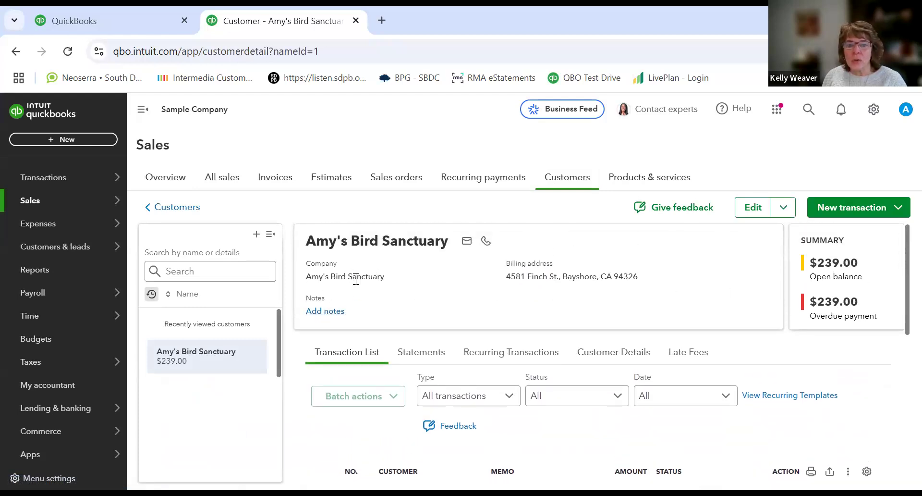
pyautogui.moveTo(471, 245)
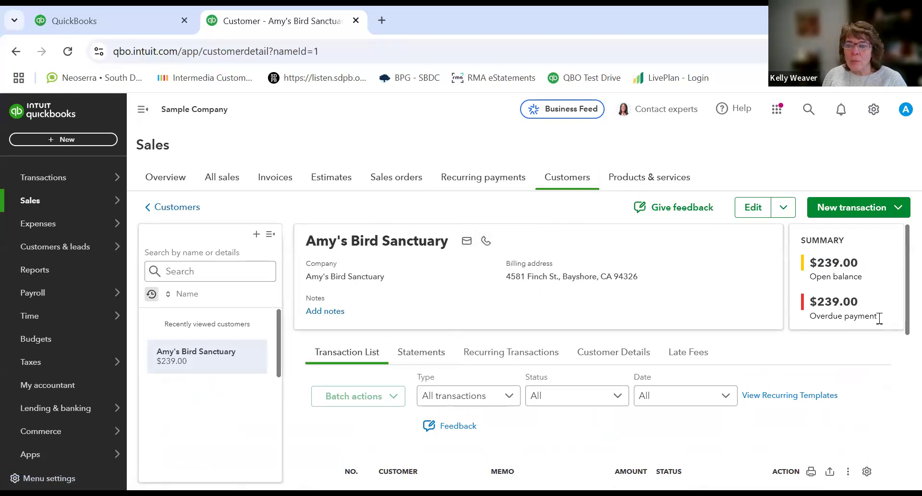
pyautogui.scroll(-3, 900, 312)
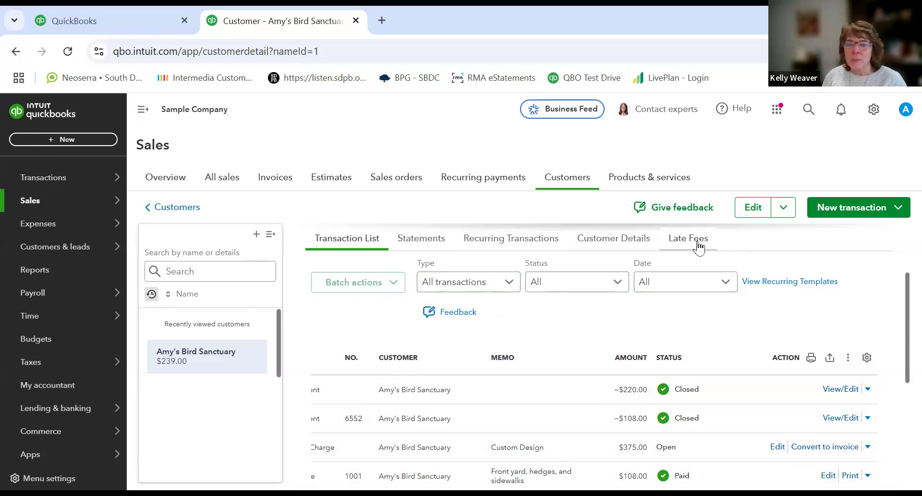
# Step: Open the customer's Customer Details tab and scroll through its contact and additional info
pyautogui.click(627, 244)
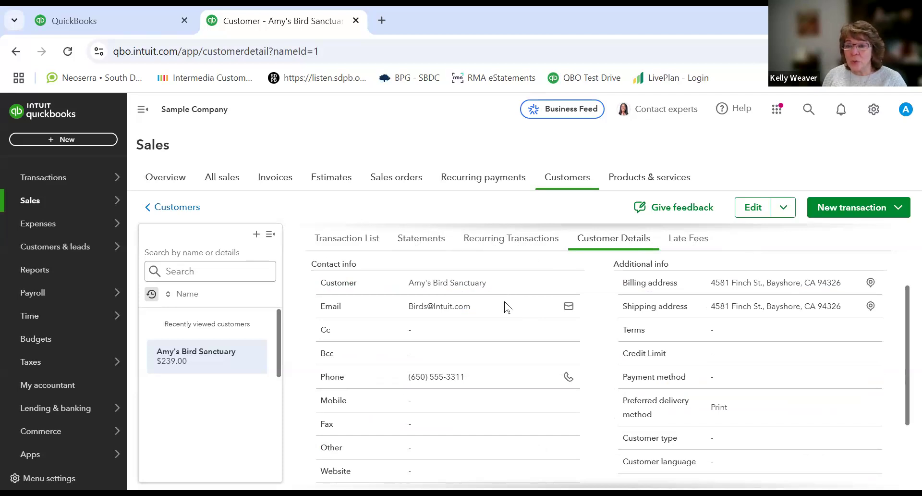
pyautogui.scroll(-3, 505, 306)
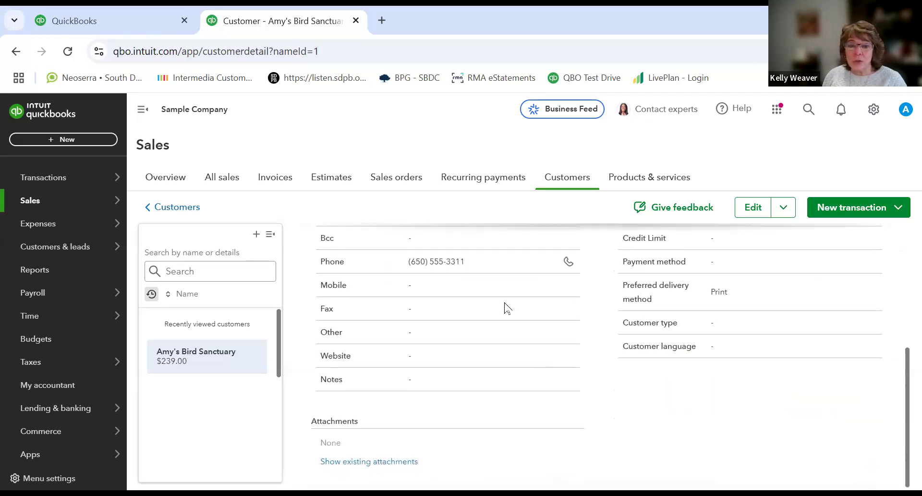
pyautogui.scroll(5, 505, 306)
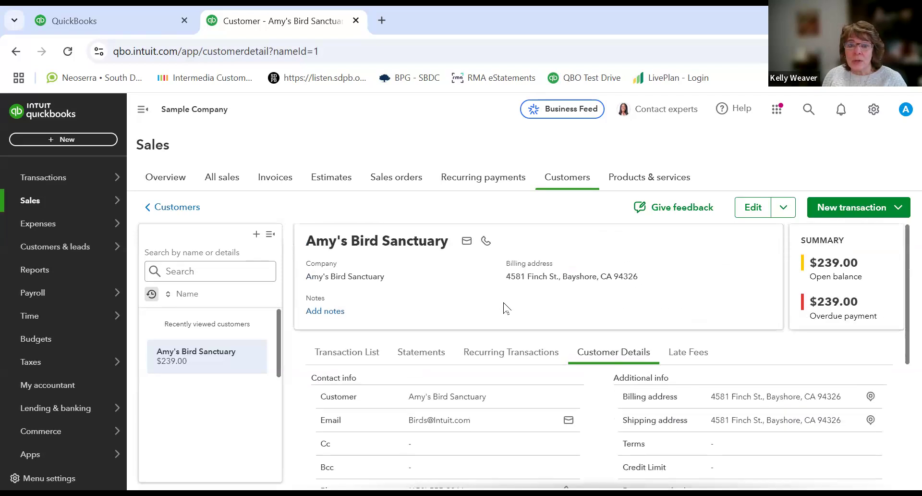
# Step: Open the customer's edit form and scroll through its name, address, notes and payment sections
pyautogui.click(753, 212)
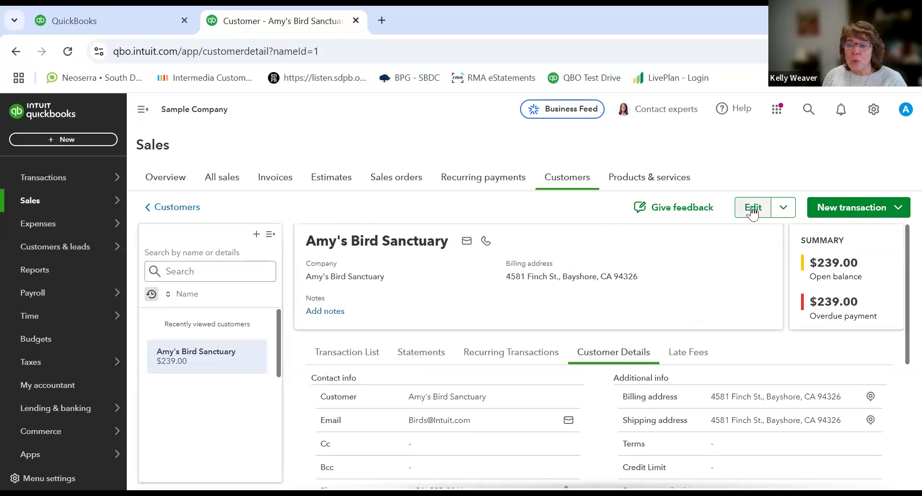
pyautogui.click(753, 211)
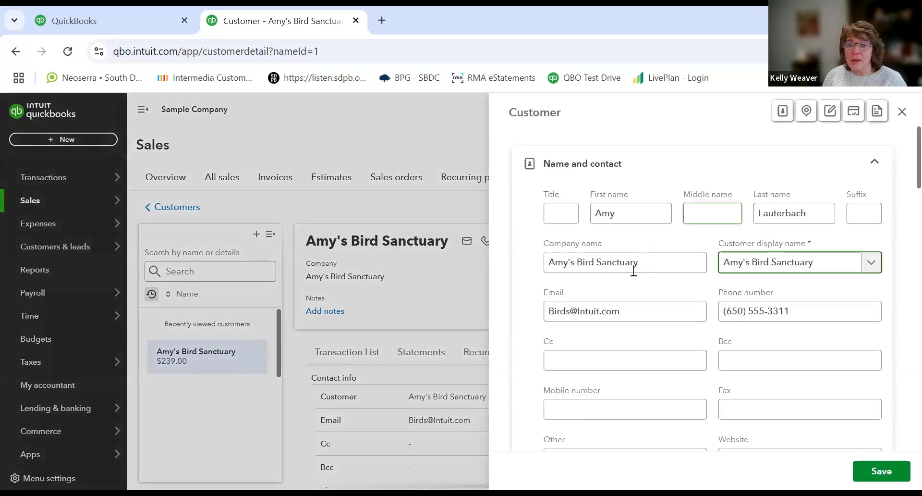
pyautogui.scroll(-3, 872, 202)
pyautogui.scroll(-10, 865, 259)
pyautogui.scroll(13, 872, 187)
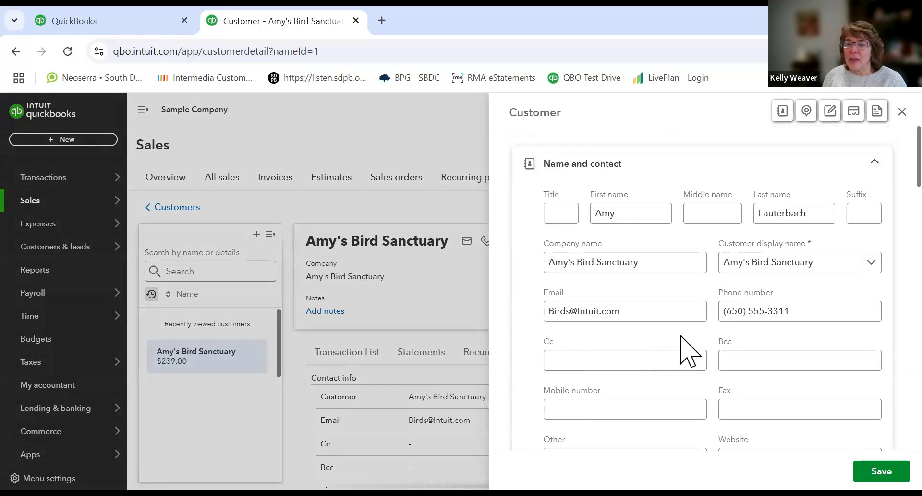
pyautogui.click(800, 260)
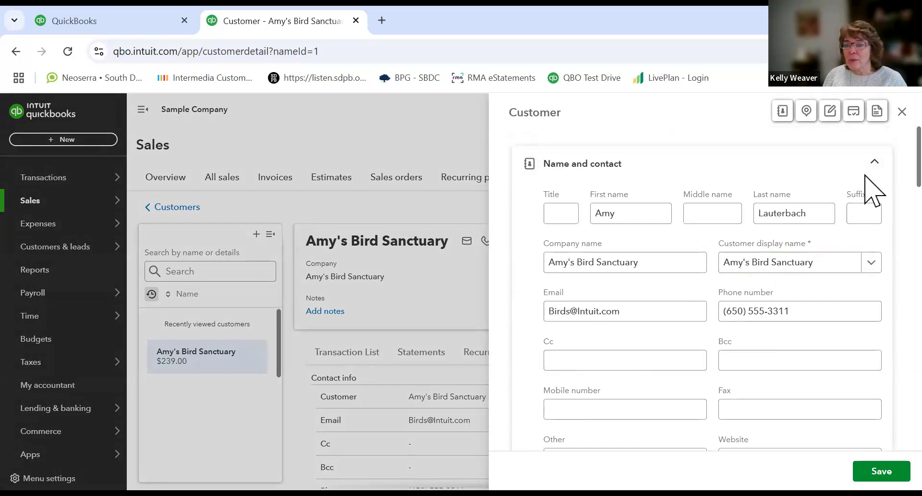
pyautogui.scroll(-7, 873, 190)
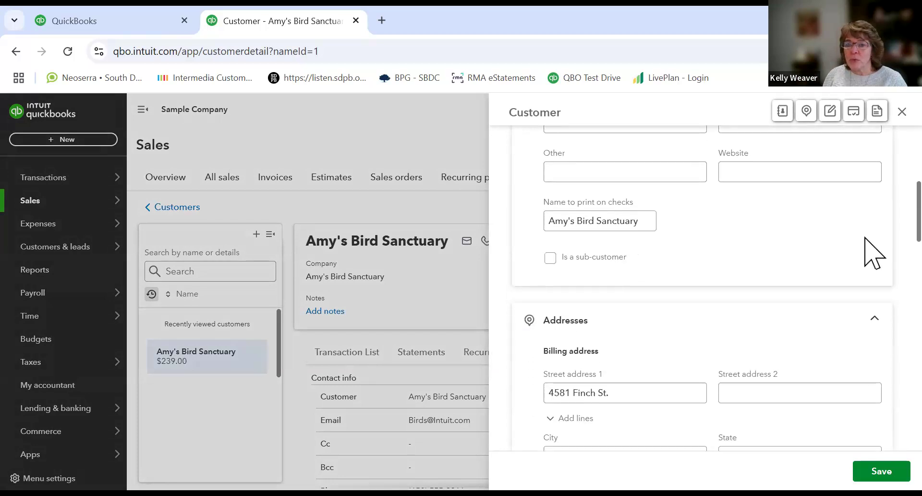
pyautogui.scroll(-10, 873, 264)
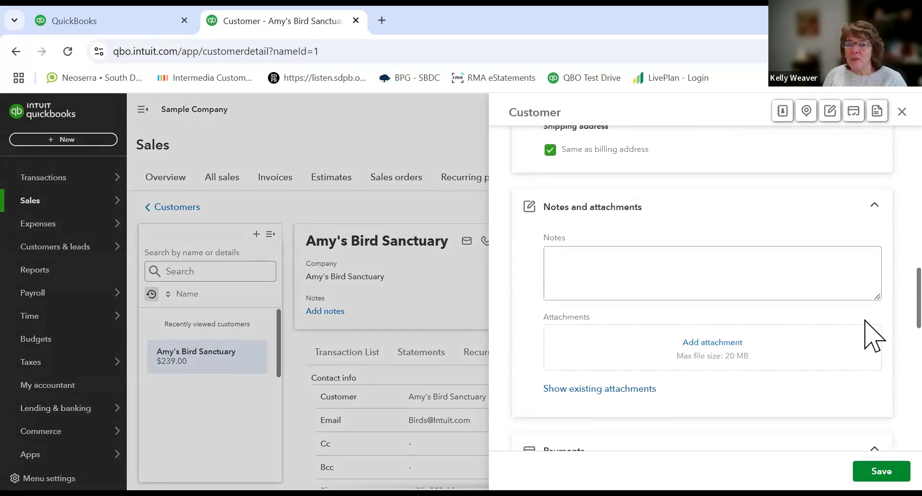
pyautogui.scroll(-3, 865, 346)
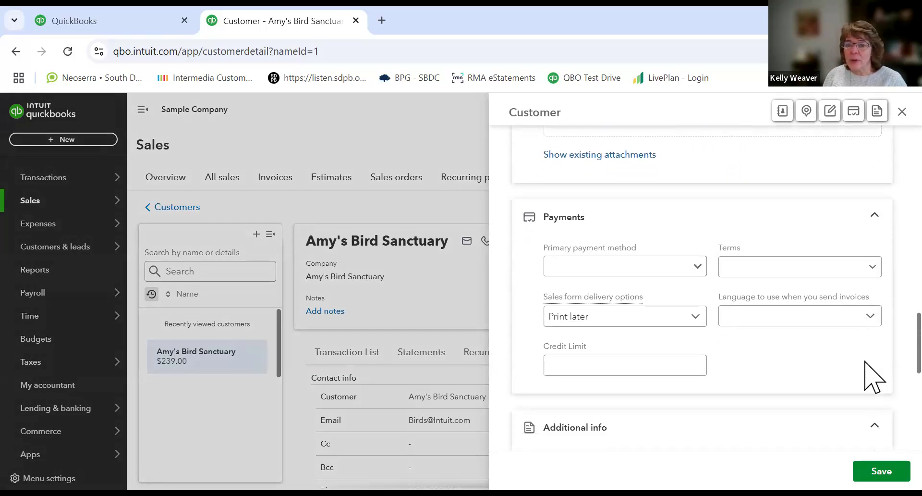
pyautogui.scroll(20, 875, 345)
# Step: Save the Amy's Bird Sanctuary customer record from the edit form
pyautogui.click(733, 317)
pyautogui.click(704, 310)
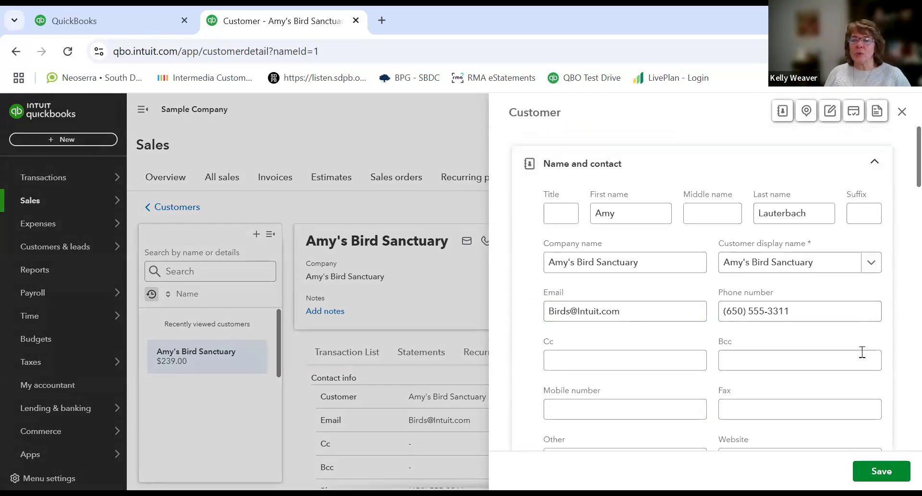
pyautogui.click(793, 263)
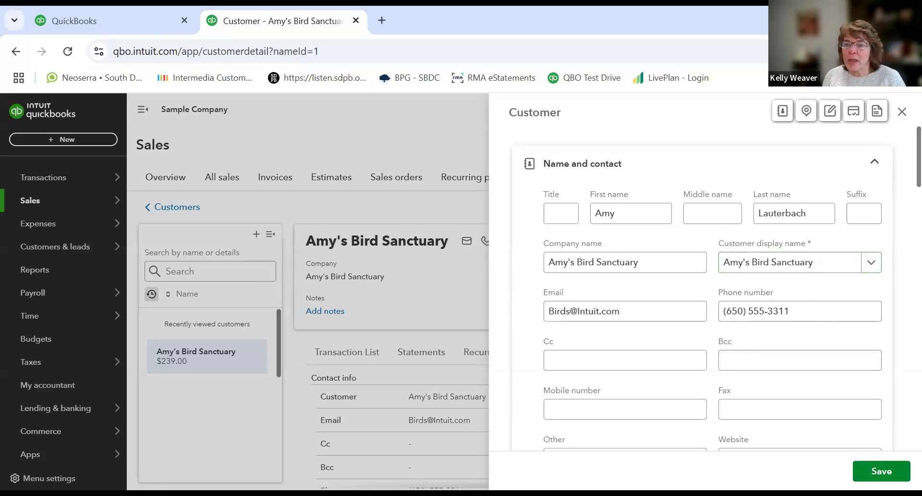
pyautogui.click(881, 471)
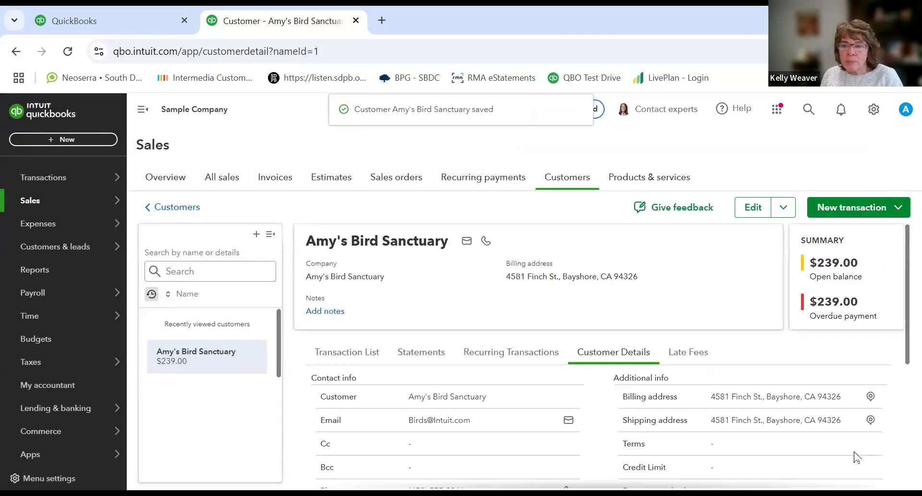
# Step: Open the New transaction menu to view the transaction types available for the customer, then close it
pyautogui.click(898, 209)
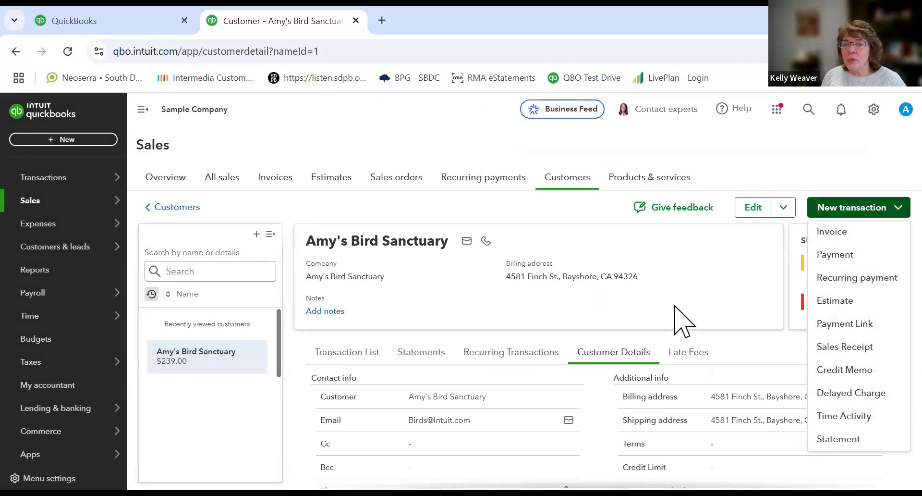
pyautogui.click(573, 200)
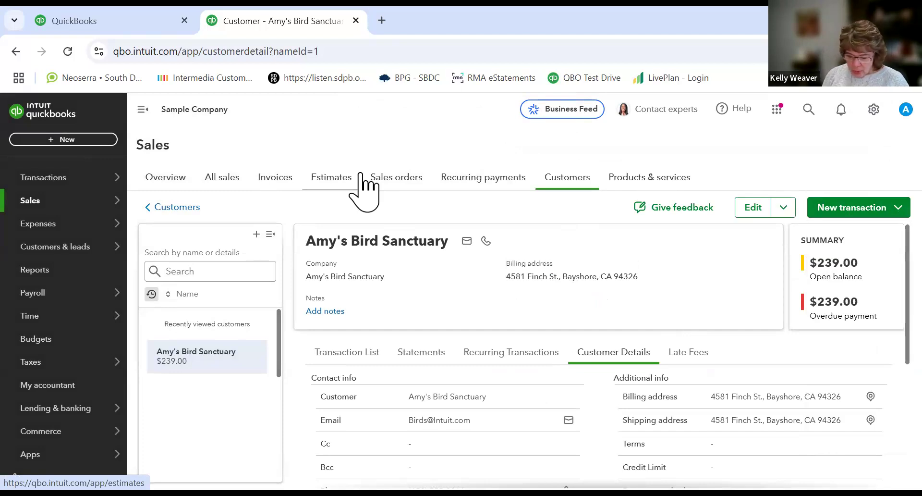
# Step: Reopen the customer's edit form and scroll down through addresses, payments and additional tax info
pyautogui.click(753, 212)
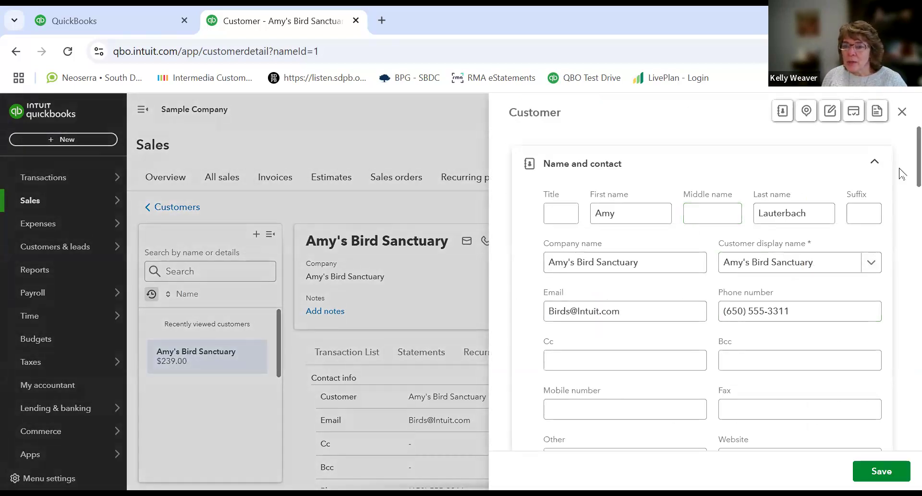
pyautogui.scroll(-6, 901, 175)
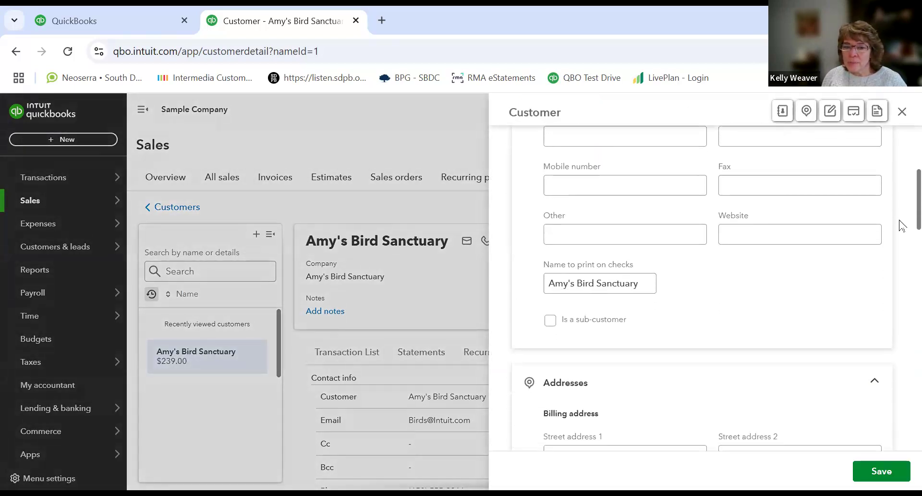
pyautogui.scroll(-1, 903, 239)
pyautogui.scroll(-3, 902, 245)
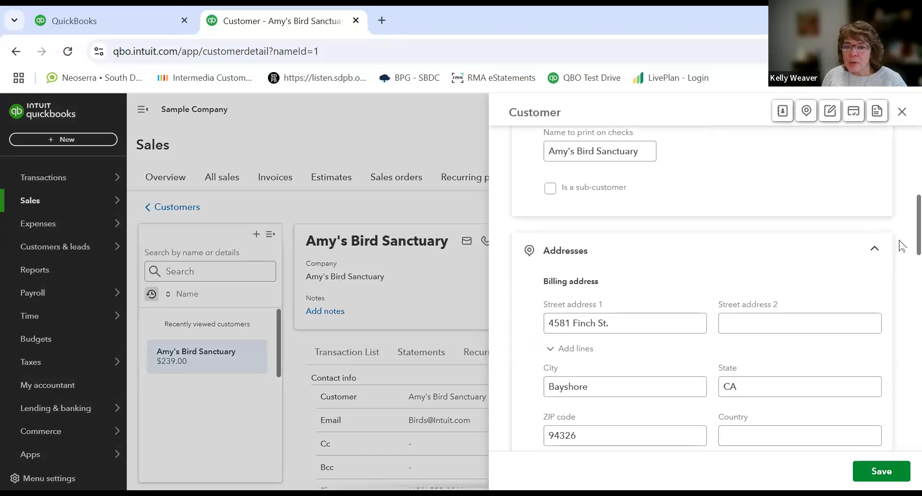
pyautogui.scroll(-3, 901, 266)
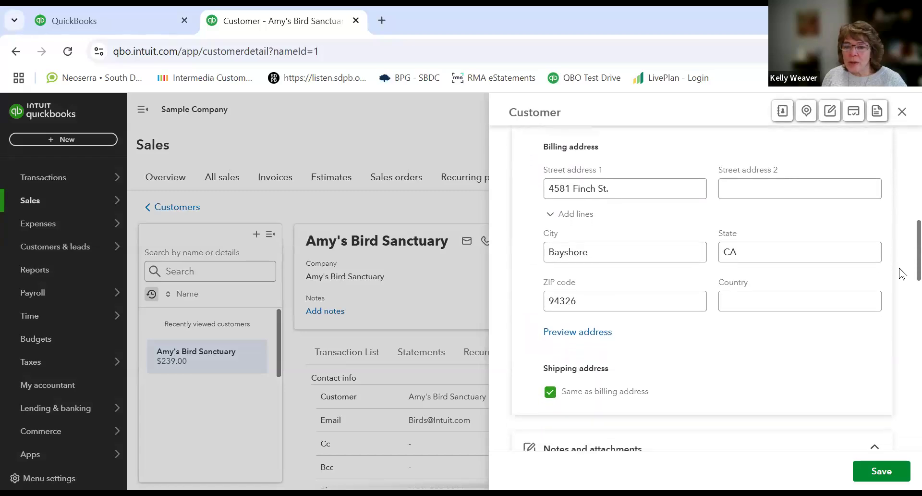
pyautogui.scroll(-6, 706, 289)
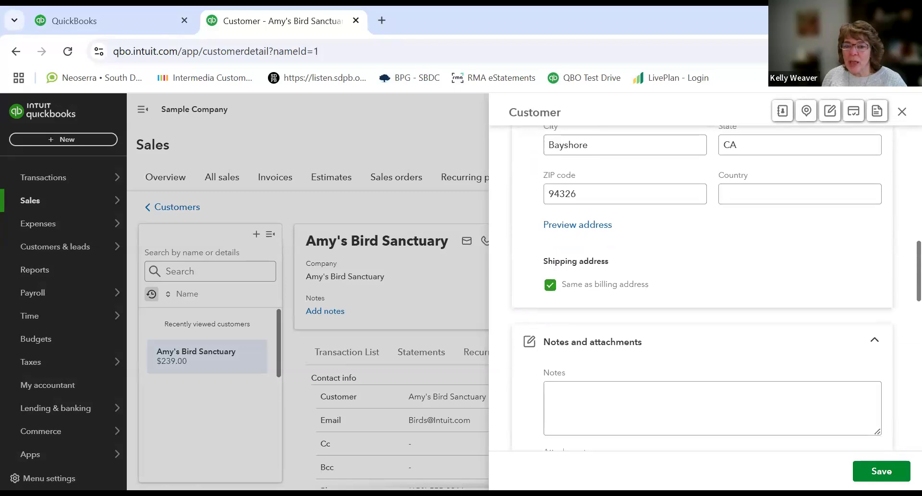
pyautogui.scroll(-3, 707, 288)
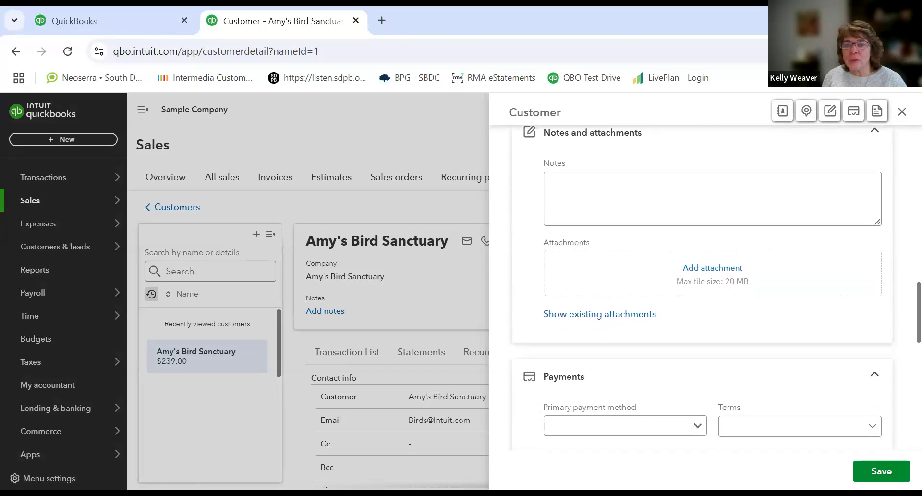
pyautogui.scroll(-3, 707, 288)
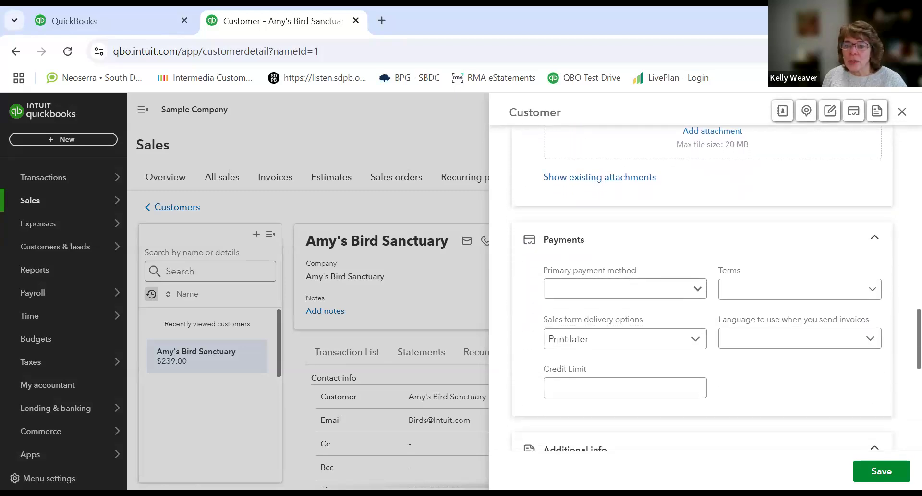
pyautogui.scroll(-4, 706, 289)
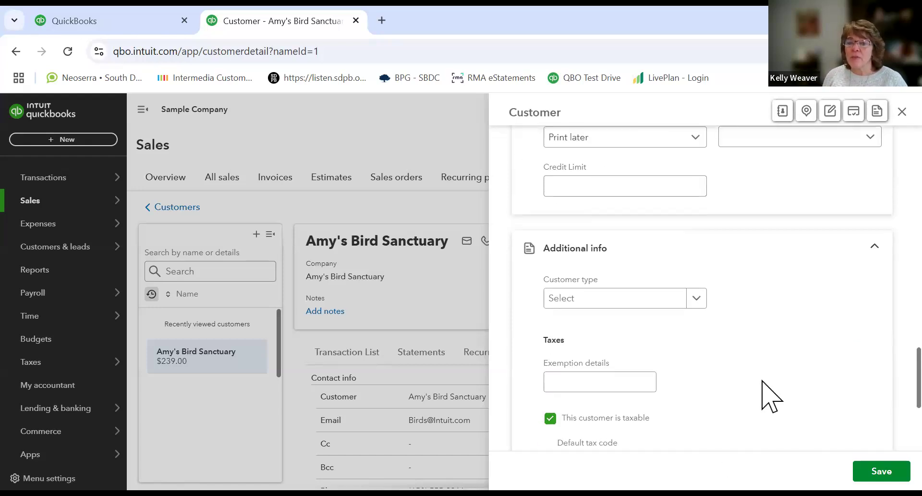
pyautogui.scroll(-2, 867, 384)
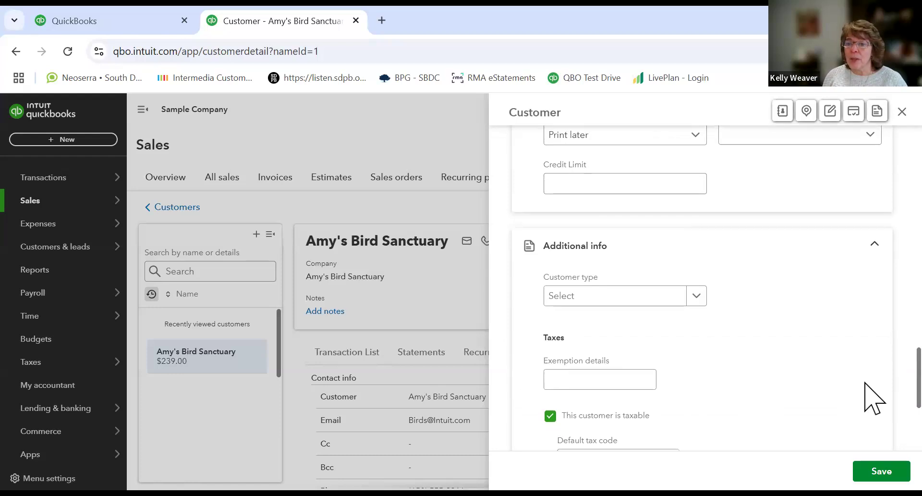
# Step: Review the default tax code options, keep California (8%), and save the customer record
pyautogui.scroll(-1, 874, 408)
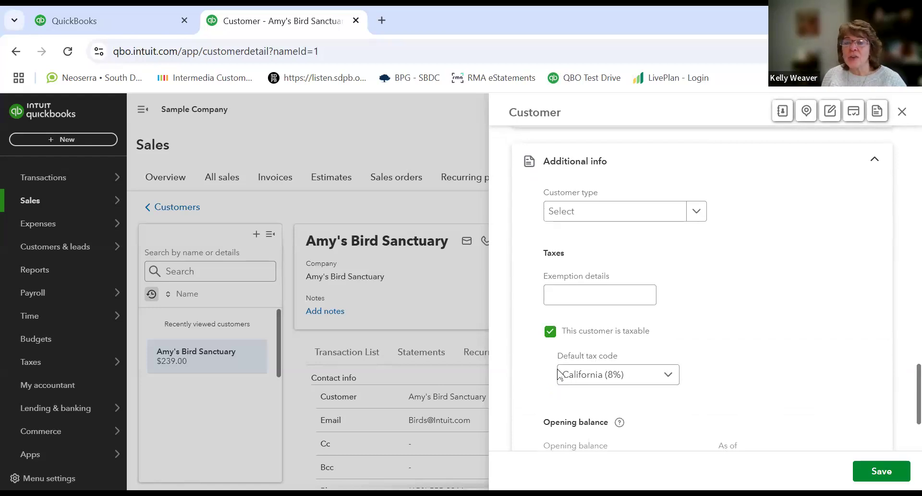
pyautogui.click(669, 377)
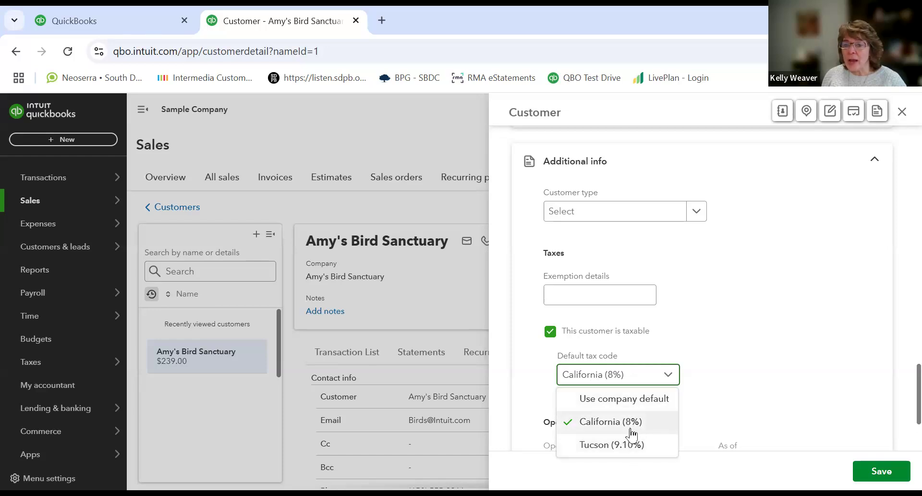
pyautogui.click(728, 367)
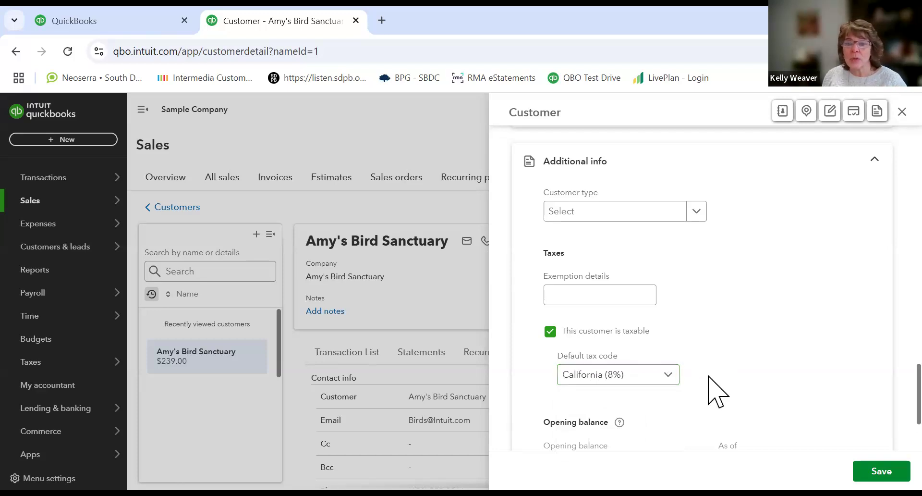
pyautogui.scroll(6, 706, 372)
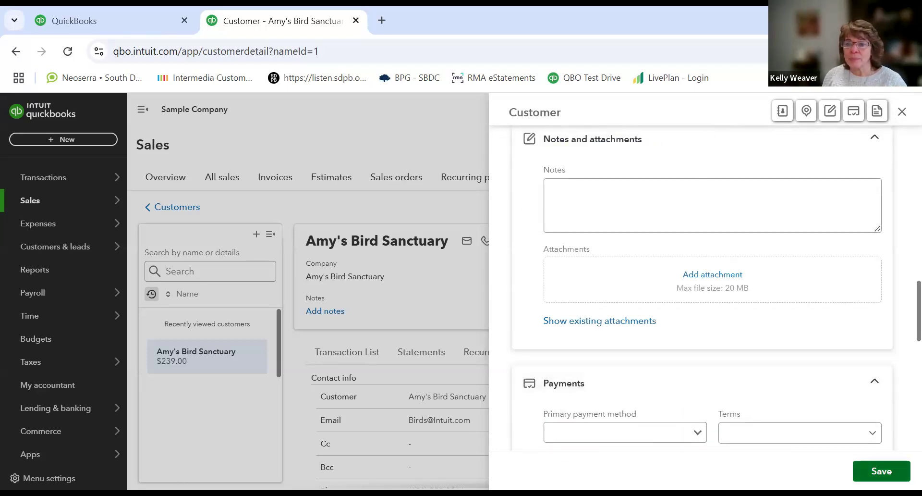
pyautogui.click(882, 470)
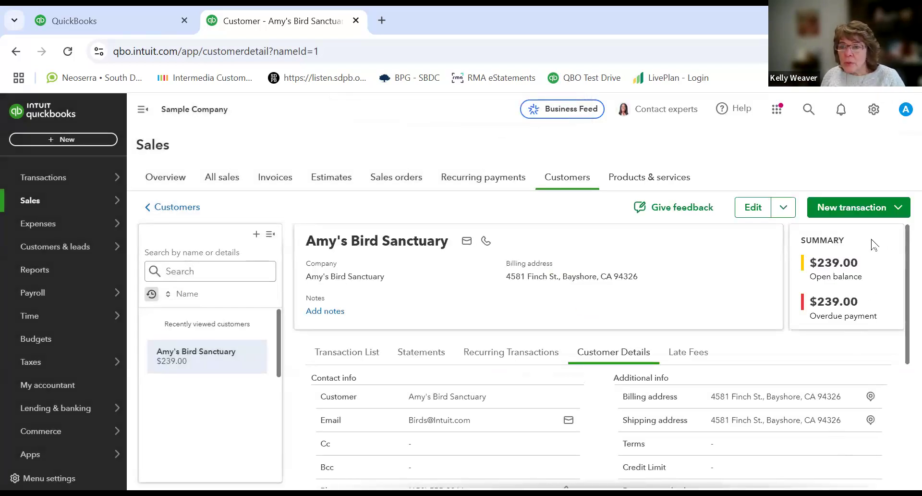
# Step: Reopen the customer's edit form, scroll through its sections, and close it without saving
pyautogui.click(870, 211)
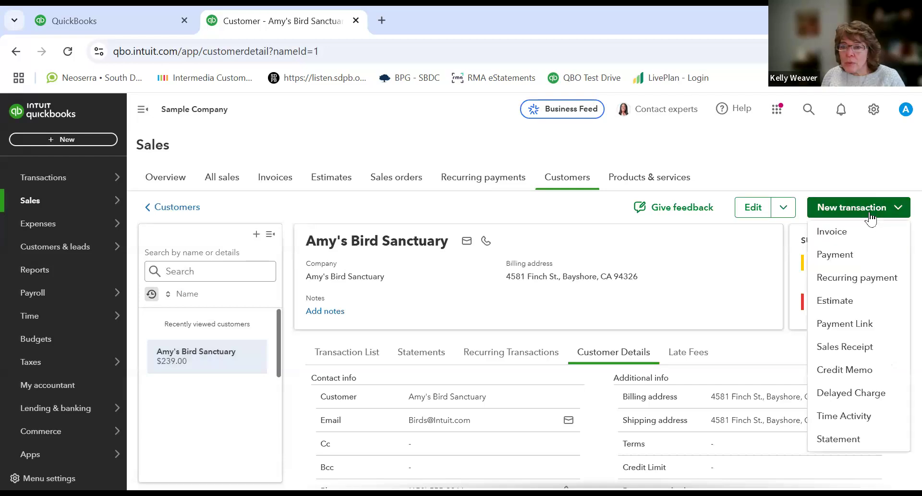
pyautogui.click(759, 217)
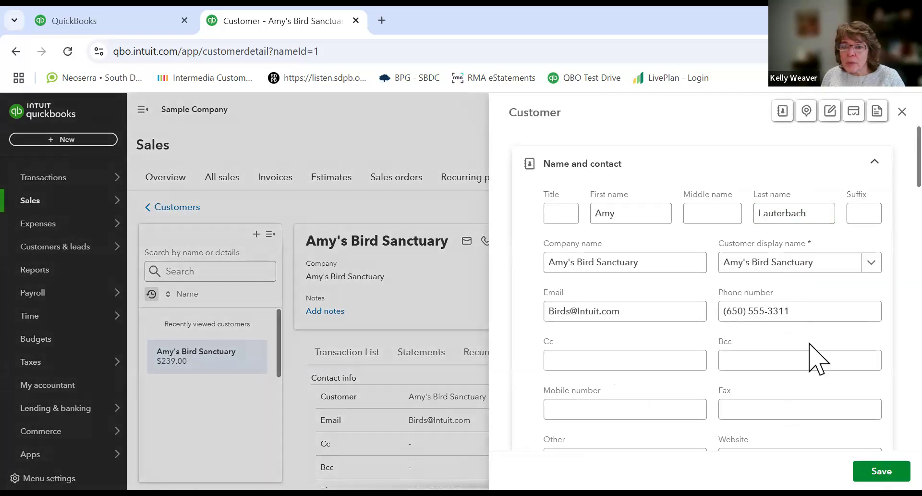
pyautogui.scroll(-15, 817, 358)
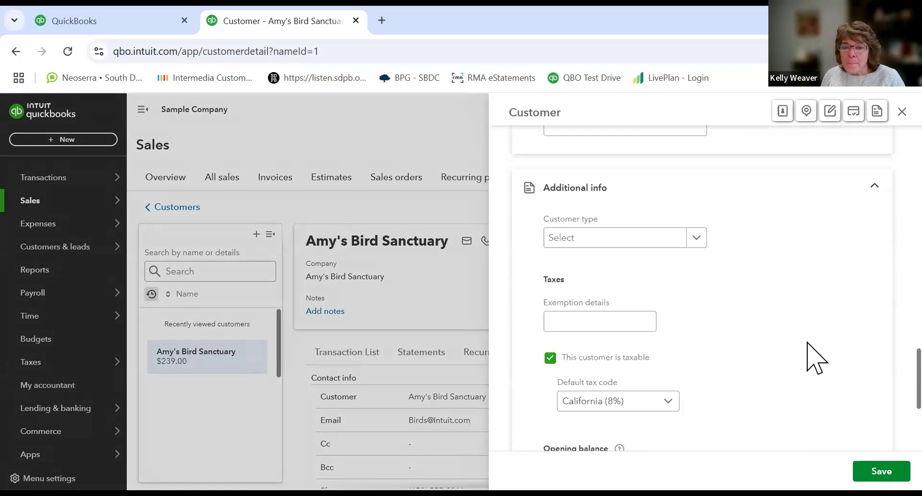
pyautogui.scroll(-2, 817, 358)
pyautogui.scroll(-2, 817, 358)
pyautogui.scroll(8, 802, 340)
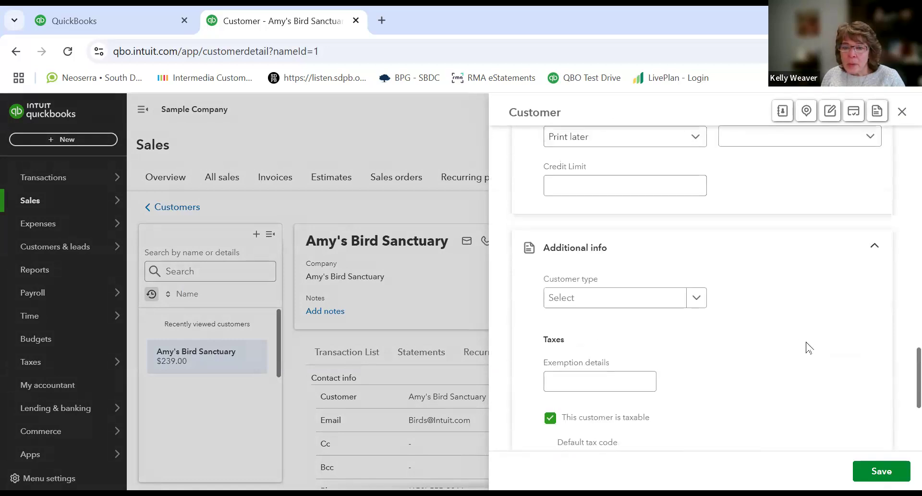
pyautogui.scroll(4, 807, 347)
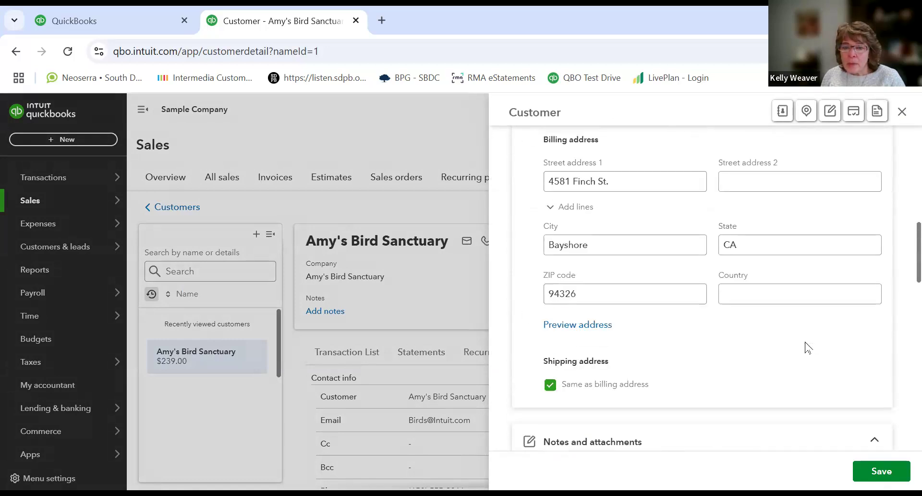
pyautogui.scroll(-4, 808, 347)
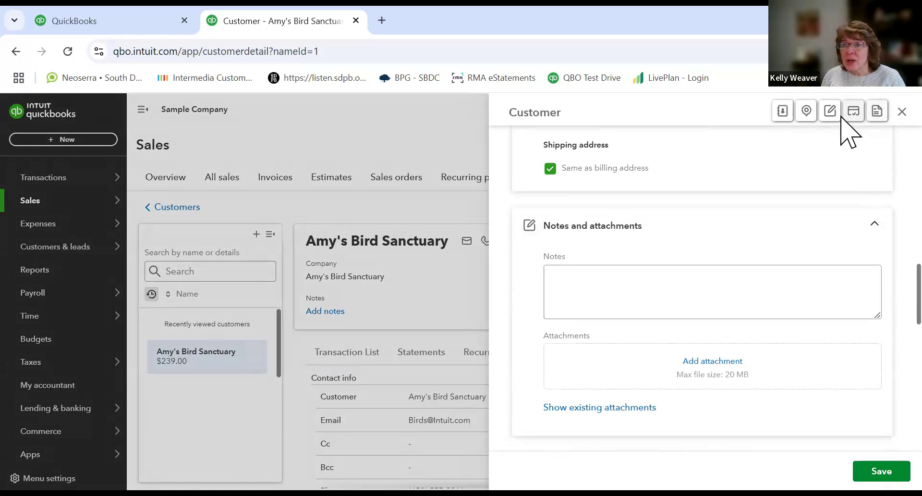
pyautogui.click(902, 111)
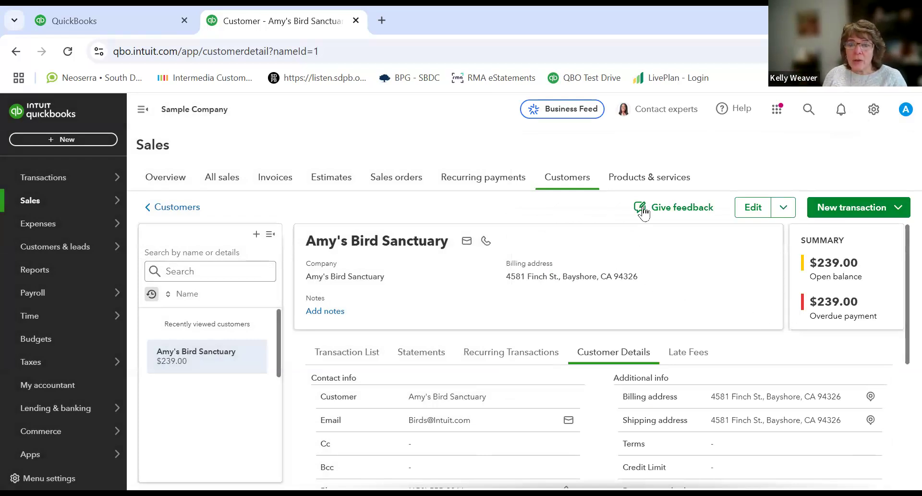
# Step: Go to Products and services and start a new inventory item, then close the form
pyautogui.click(631, 181)
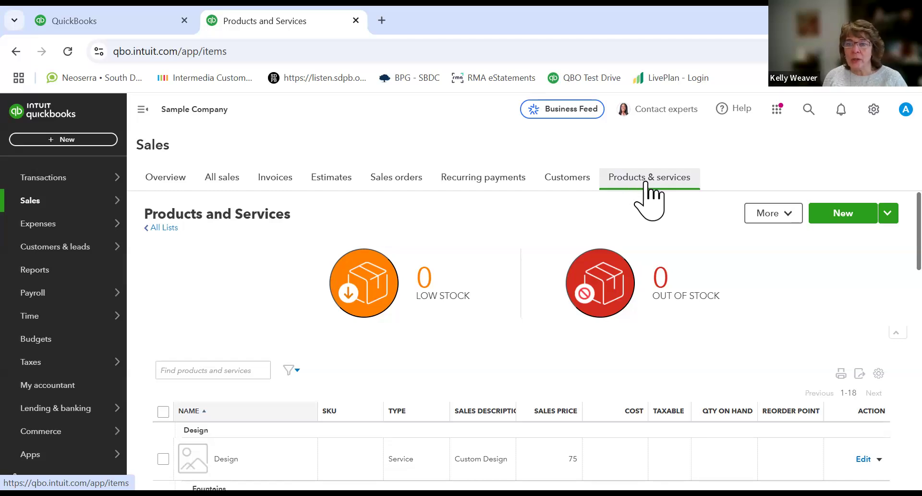
pyautogui.click(850, 217)
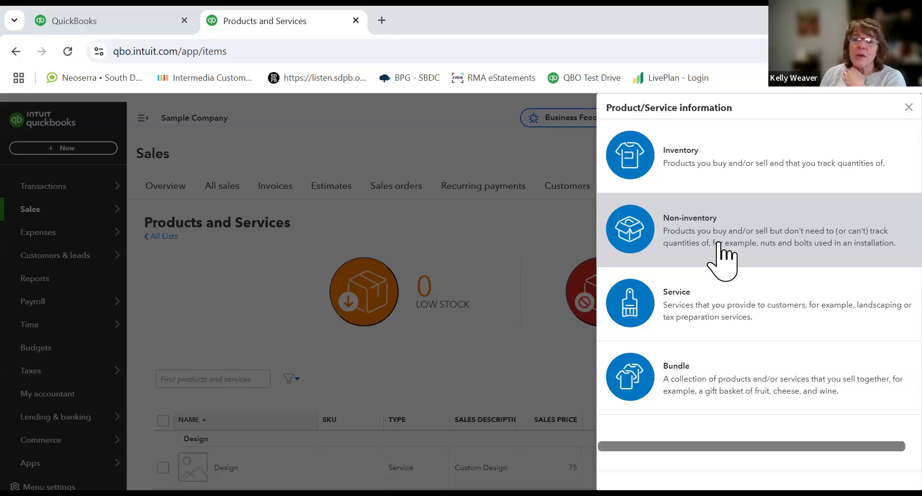
pyautogui.click(722, 181)
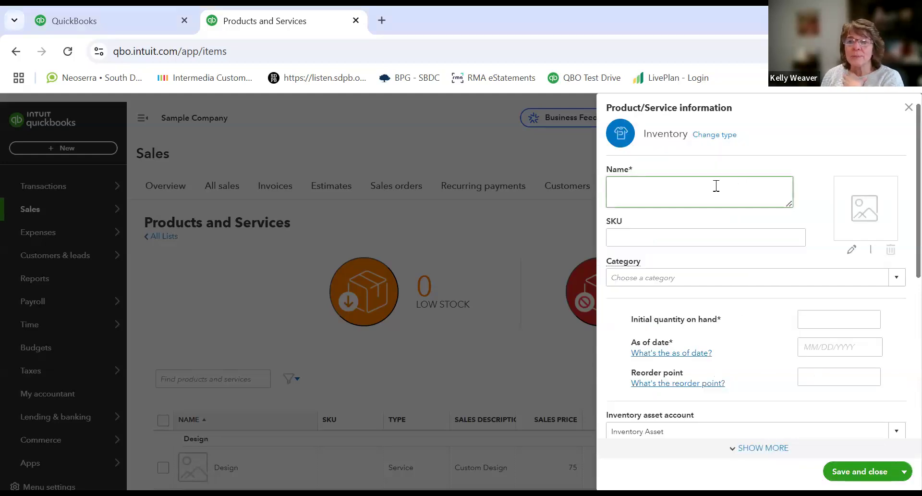
pyautogui.click(908, 107)
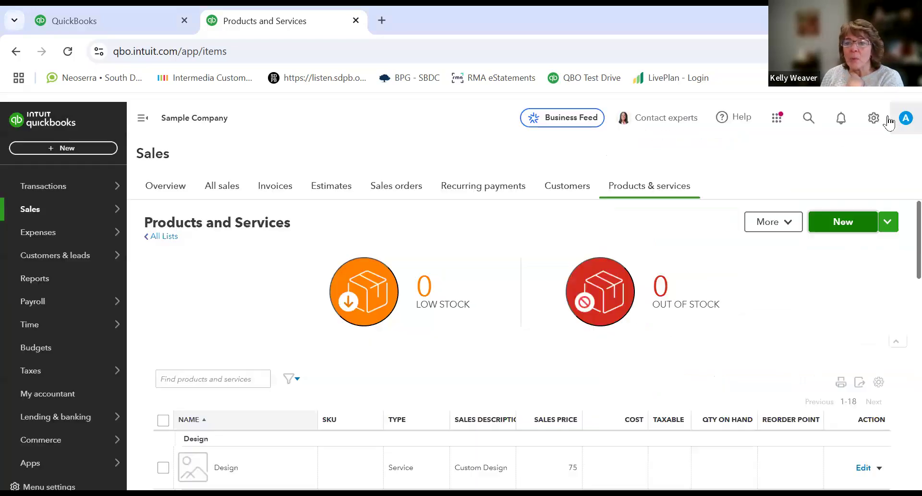
# Step: Open a new Service item form, scroll through its fields, and close it
pyautogui.click(844, 229)
pyautogui.click(708, 313)
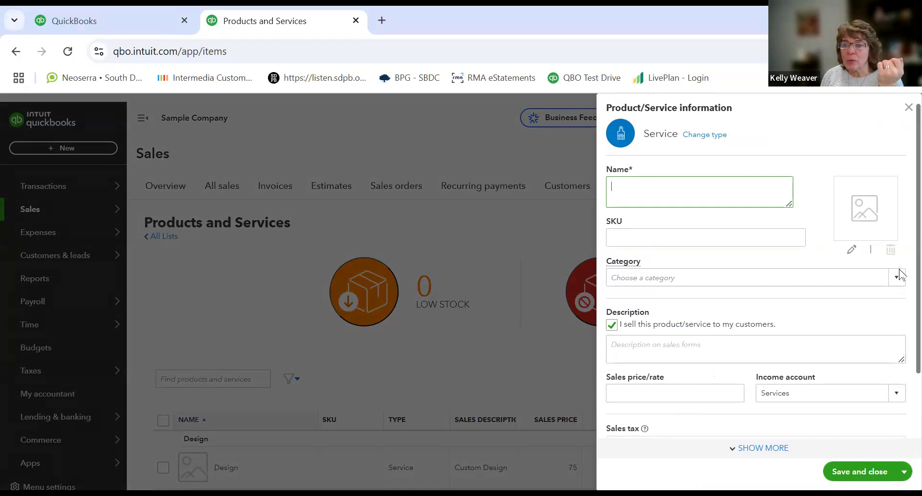
pyautogui.scroll(-2, 902, 275)
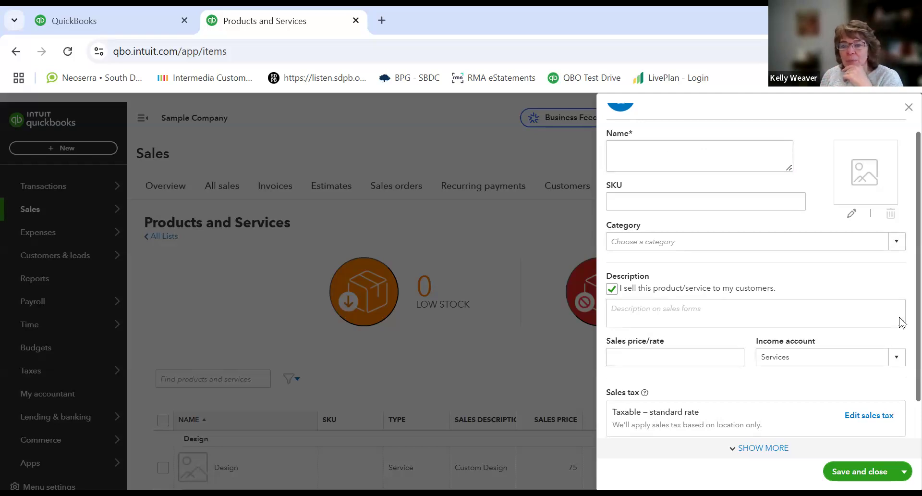
pyautogui.scroll(-2, 900, 339)
pyautogui.scroll(-1, 756, 270)
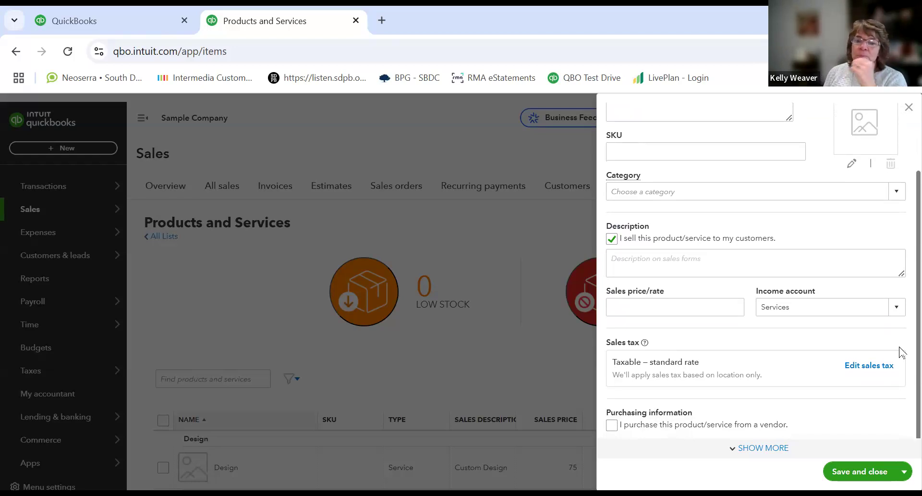
pyautogui.scroll(3, 853, 336)
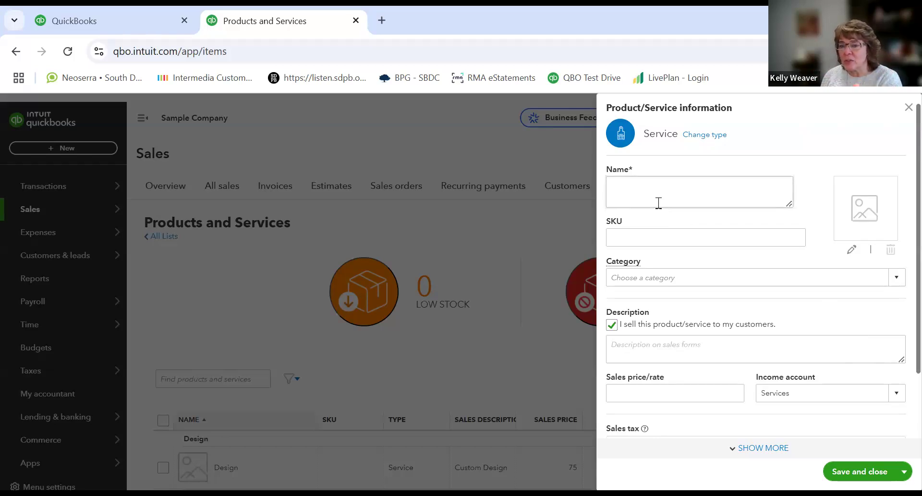
pyautogui.click(908, 109)
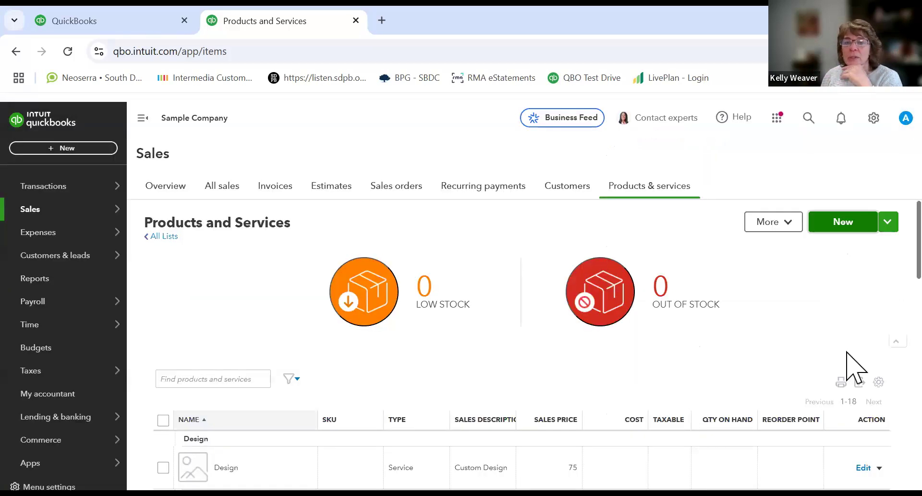
# Step: Start another Service item and review its description, price, sales tax and purchasing fields before closing
pyautogui.click(849, 230)
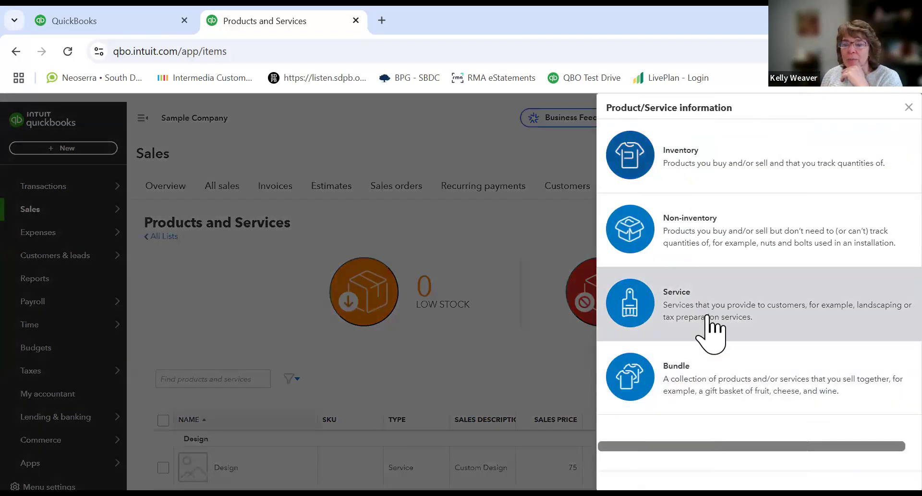
pyautogui.click(710, 330)
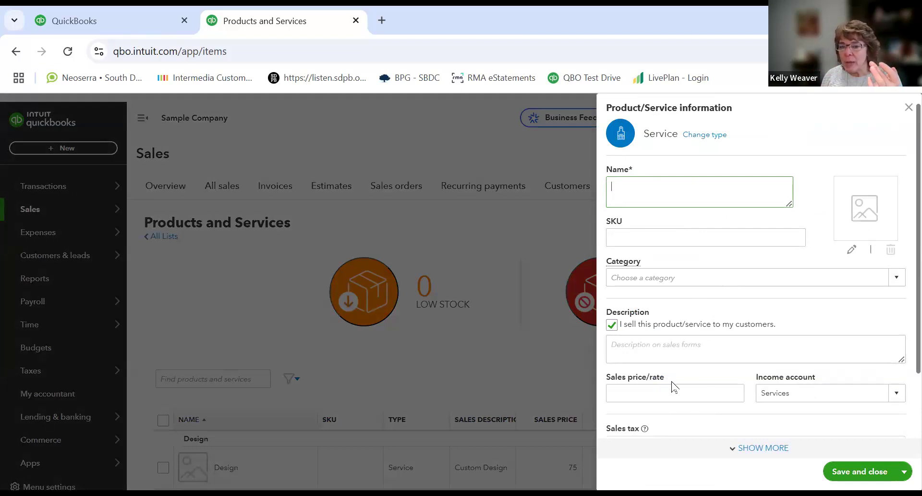
pyautogui.scroll(-2, 900, 294)
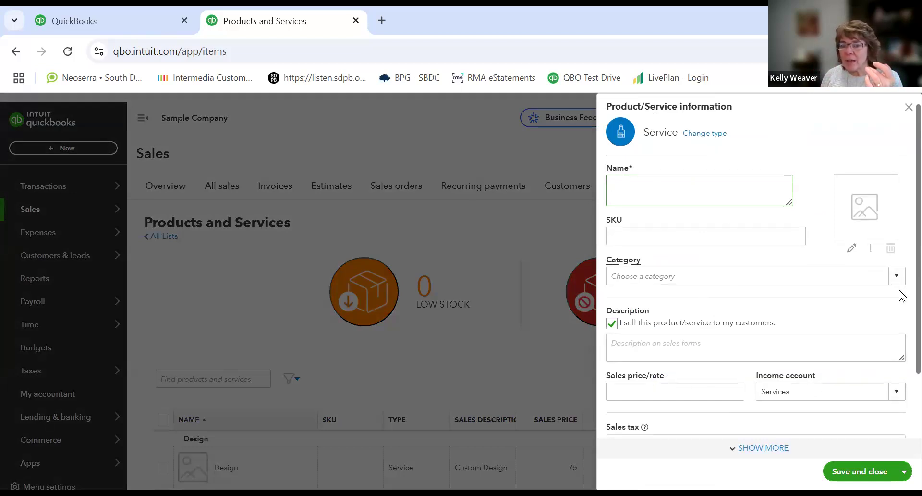
pyautogui.scroll(-2, 756, 269)
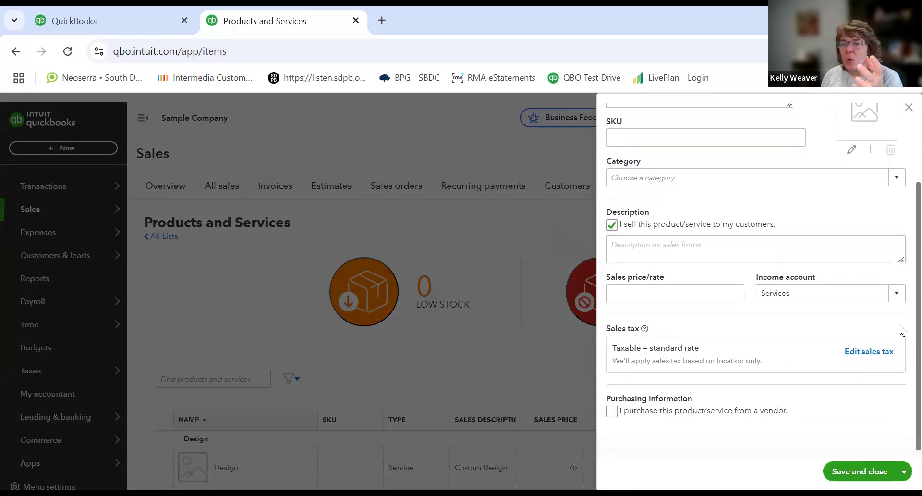
pyautogui.scroll(1, 902, 317)
pyautogui.scroll(2, 902, 268)
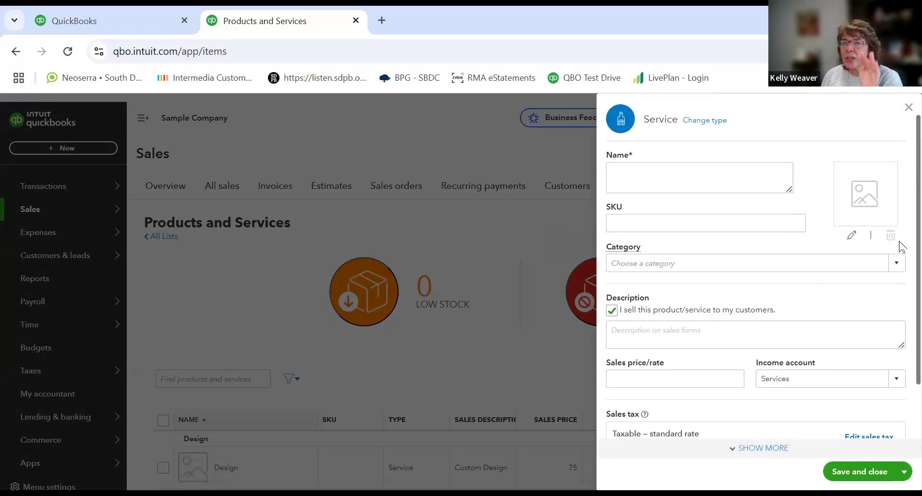
pyautogui.click(906, 110)
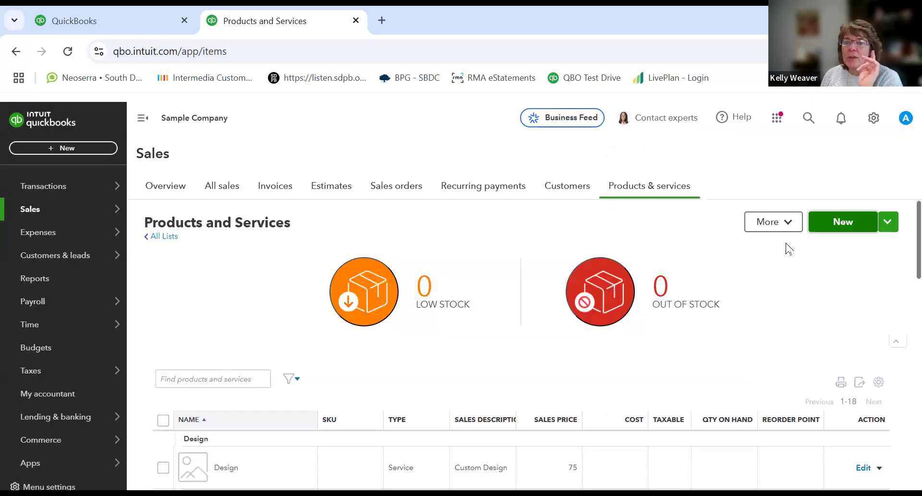
# Step: Open a new Inventory item form, scroll through its quantity, sales and purchasing fields, and close it
pyautogui.click(840, 221)
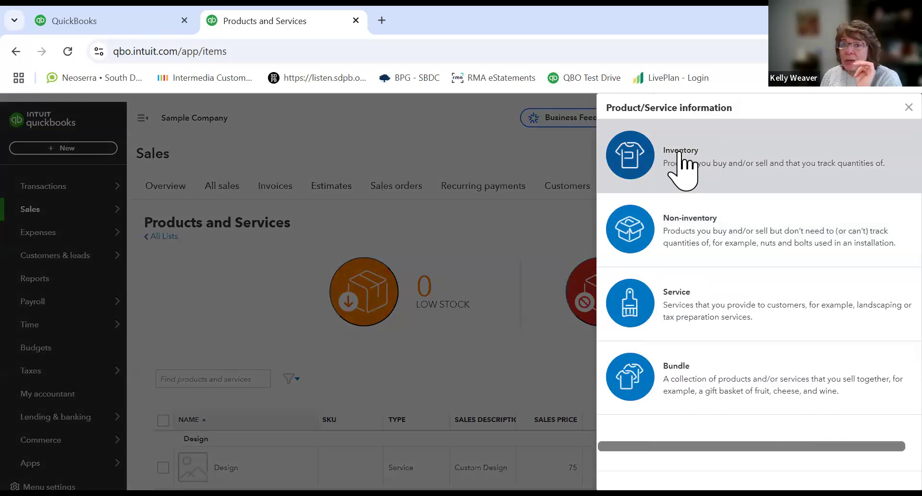
pyautogui.click(679, 153)
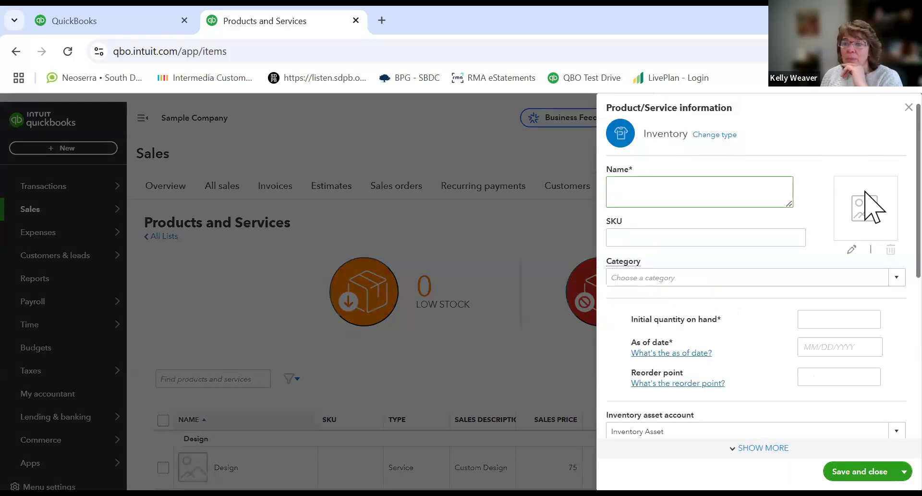
pyautogui.scroll(-7, 865, 236)
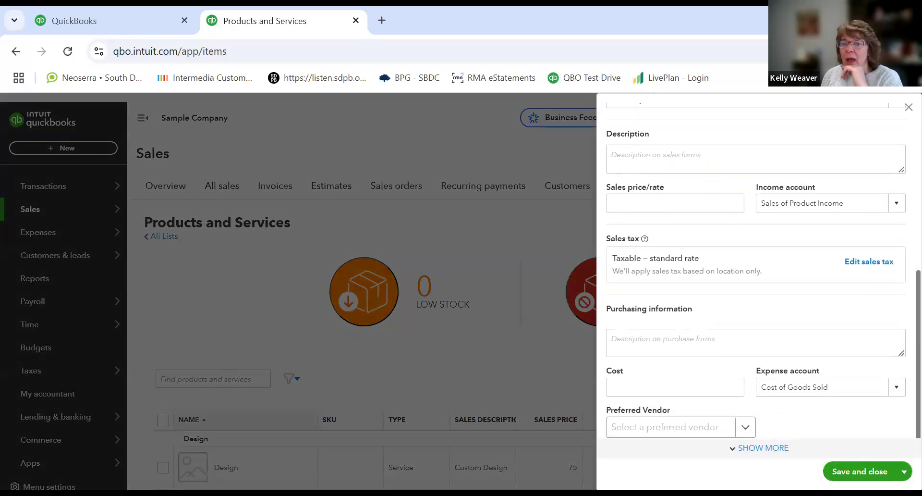
pyautogui.scroll(7, 872, 330)
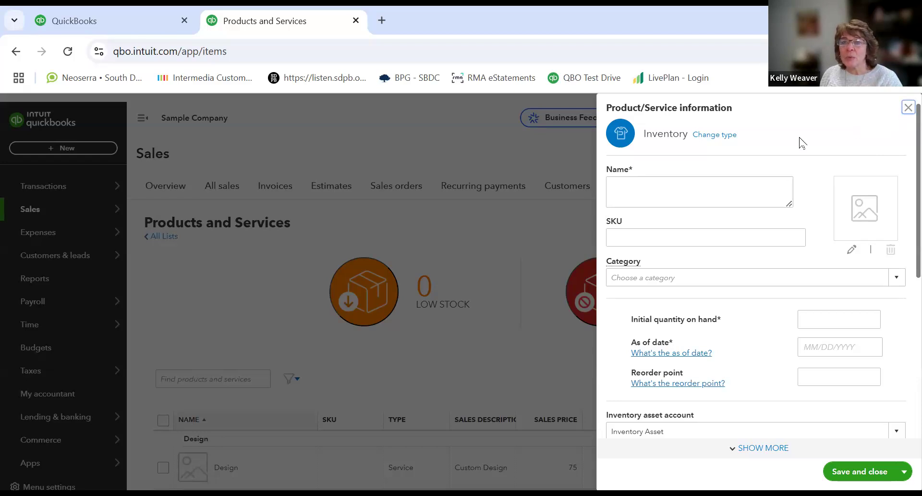
pyautogui.click(725, 199)
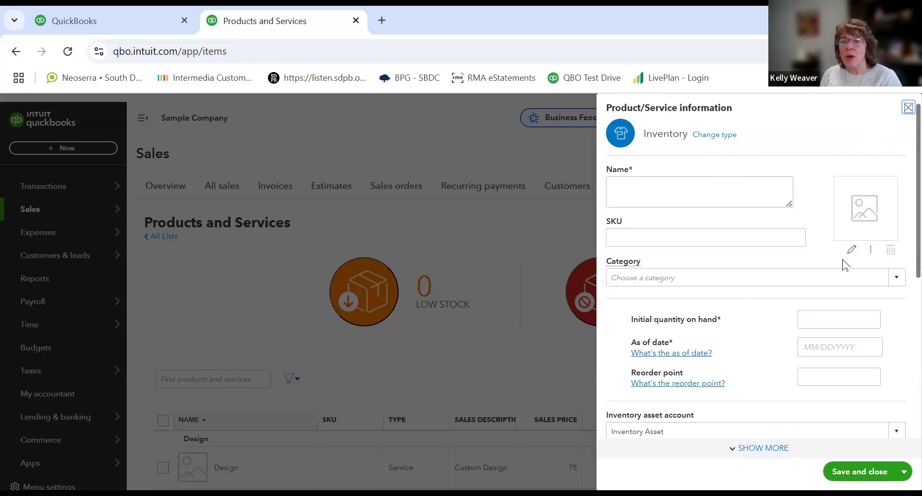
pyautogui.scroll(-2, 903, 211)
pyautogui.scroll(-4, 901, 231)
pyautogui.scroll(-1, 771, 249)
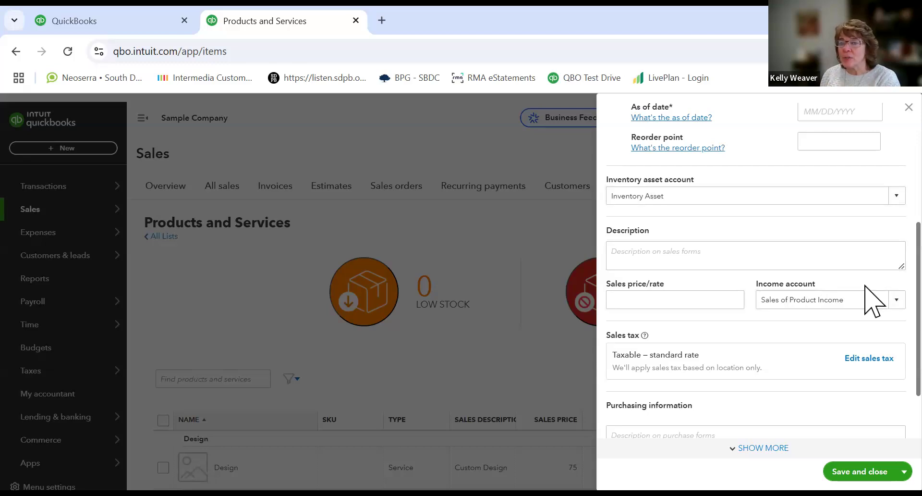
pyautogui.scroll(-3, 873, 300)
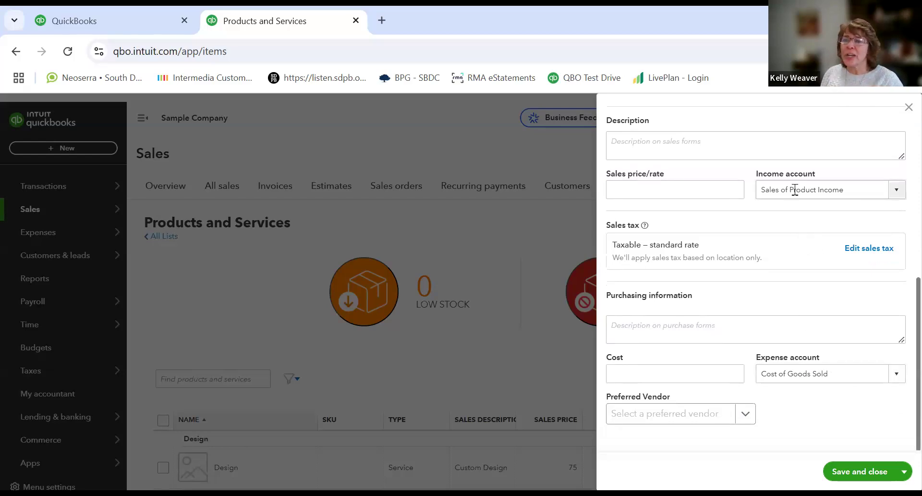
pyautogui.click(907, 109)
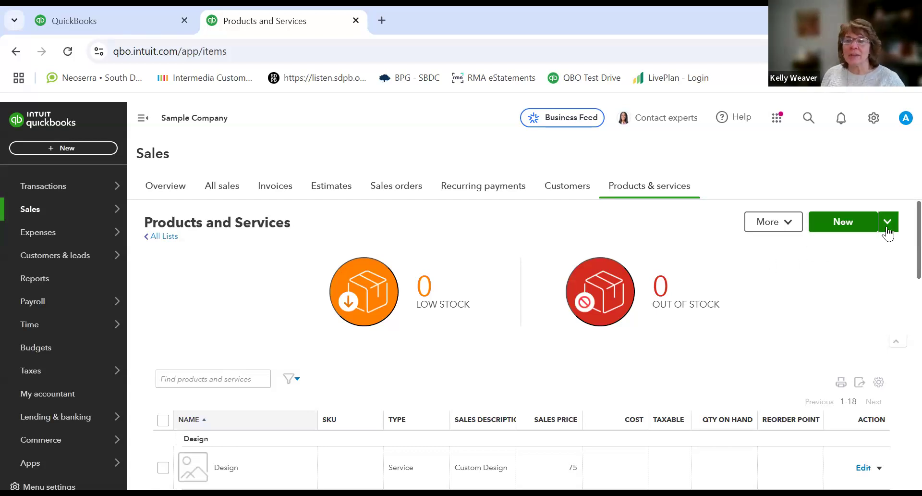
# Step: Start a new Bundle item, scroll through its name, SKU, description and included products fields, and close the form
pyautogui.click(844, 226)
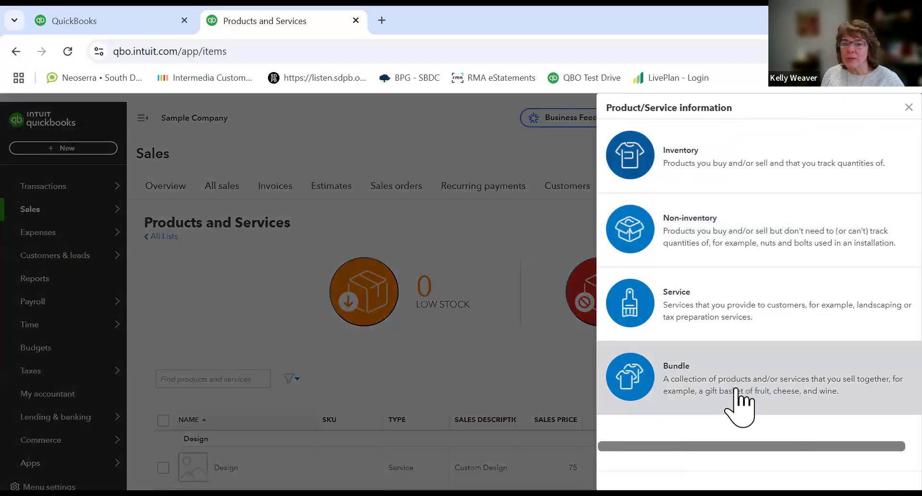
pyautogui.click(740, 403)
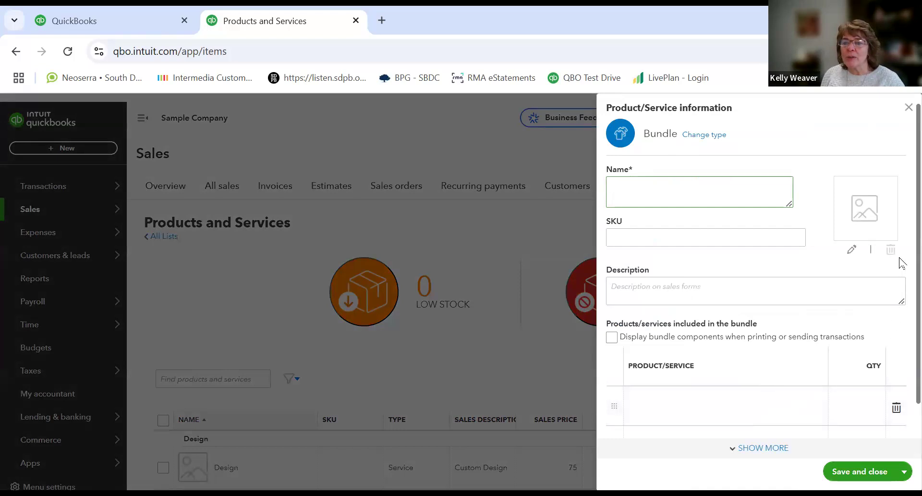
pyautogui.scroll(-2, 902, 263)
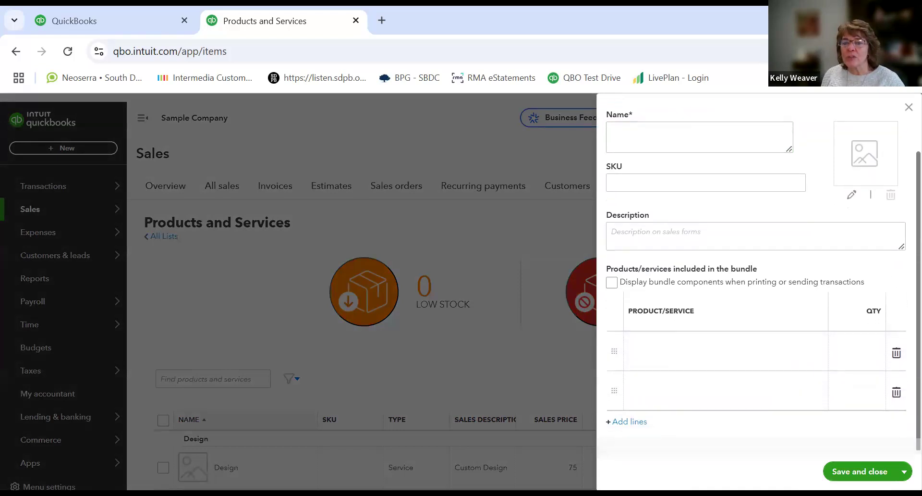
pyautogui.scroll(2, 898, 309)
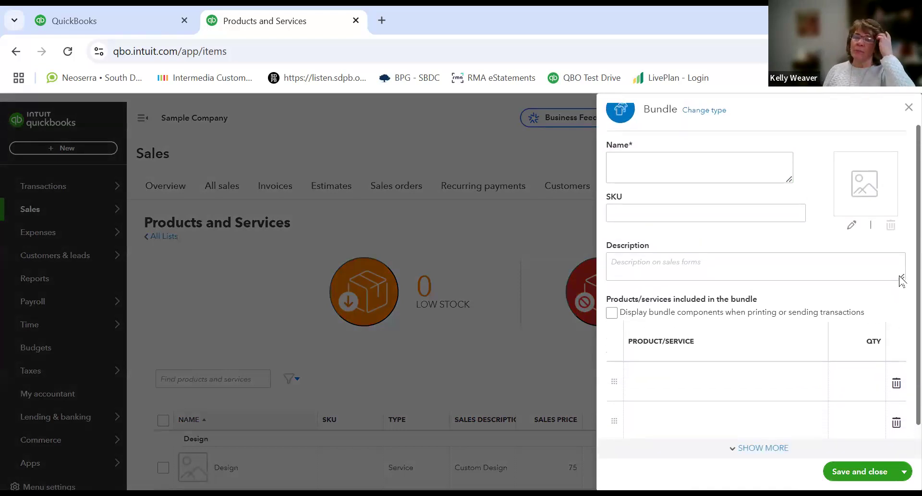
pyautogui.scroll(1, 901, 277)
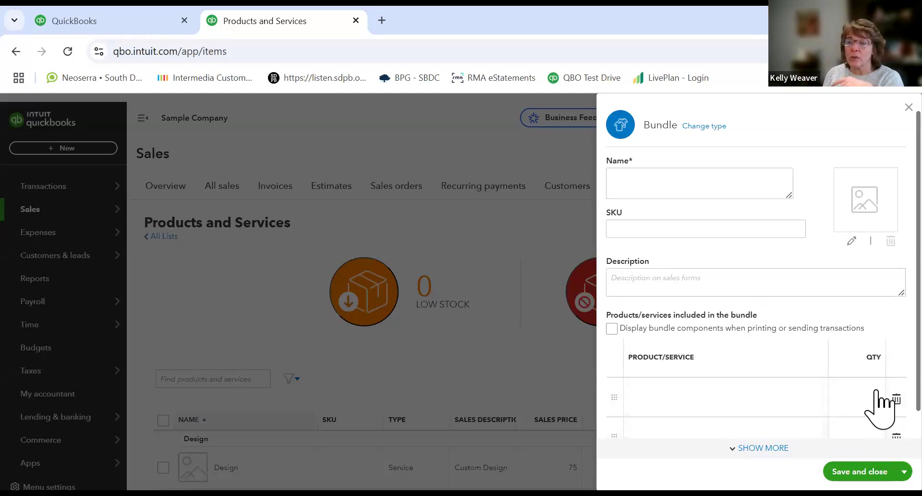
pyautogui.scroll(-1, 876, 389)
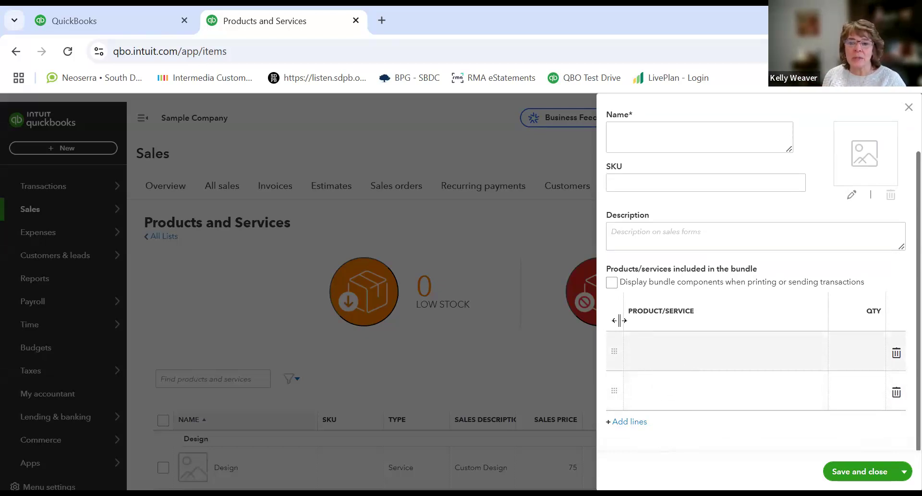
pyautogui.click(907, 108)
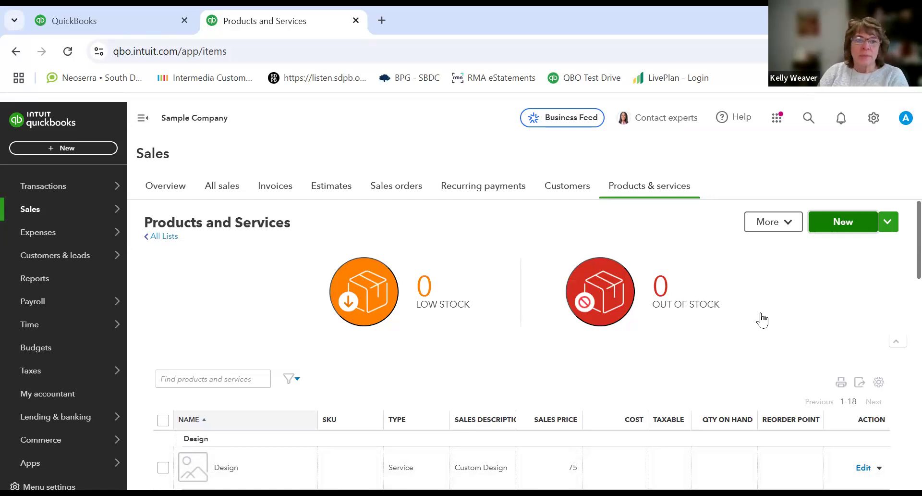
# Step: Open All sales and scroll through the list of sales transactions
pyautogui.moveTo(112, 229)
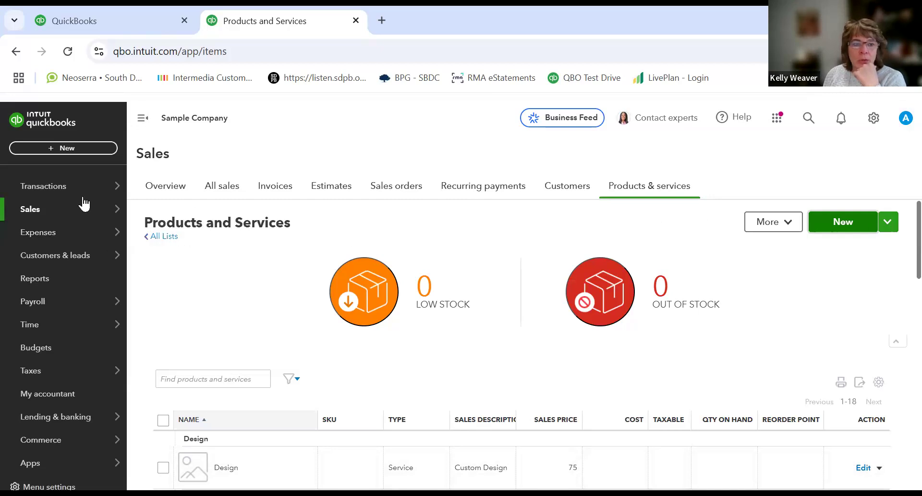
pyautogui.click(212, 188)
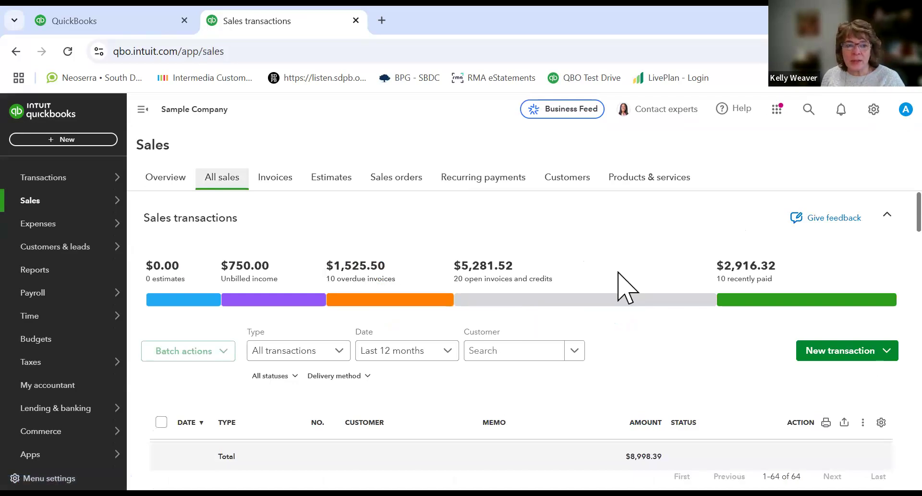
pyautogui.scroll(-5, 617, 279)
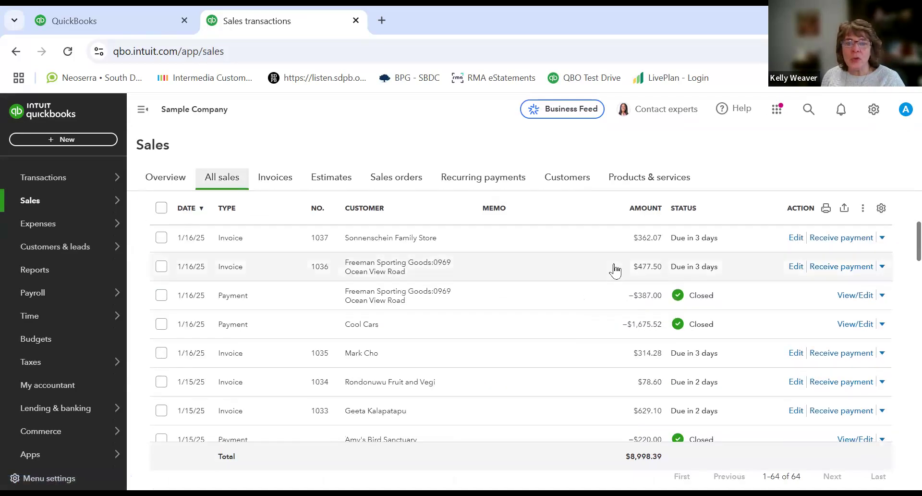
pyautogui.scroll(5, 614, 270)
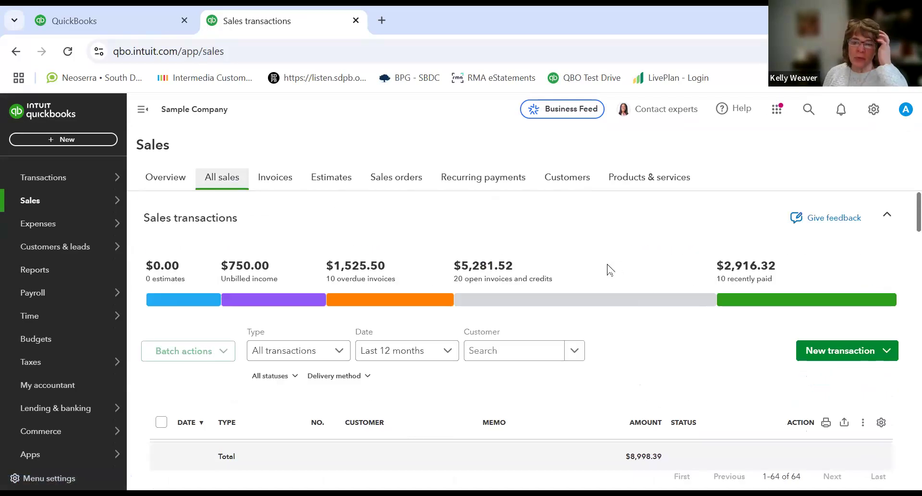
# Step: Open the New transaction menu and review the sales transaction types it offers, such as Invoice
pyautogui.click(833, 353)
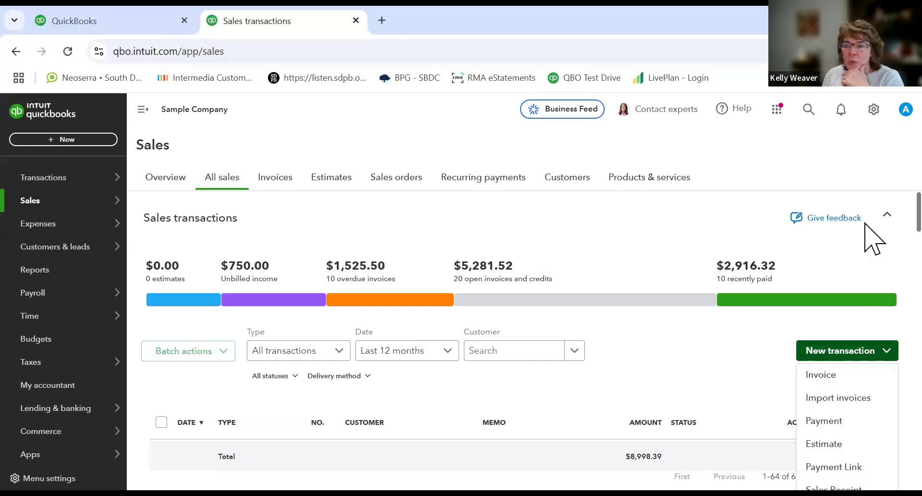
pyautogui.scroll(-1, 866, 232)
pyautogui.scroll(-3, 866, 232)
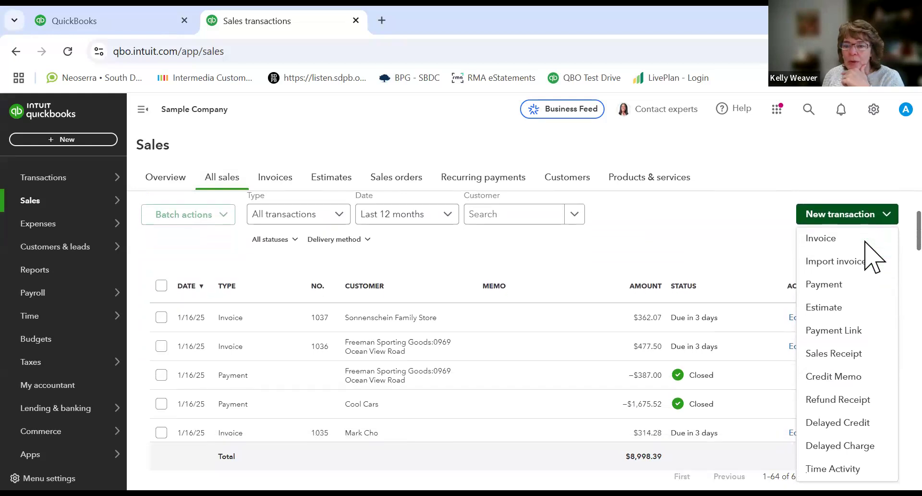
pyautogui.click(827, 246)
pyautogui.click(837, 209)
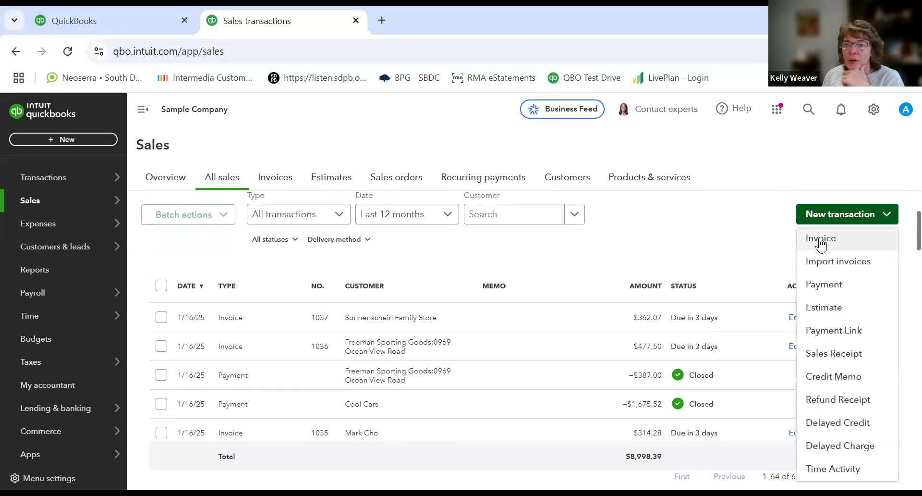
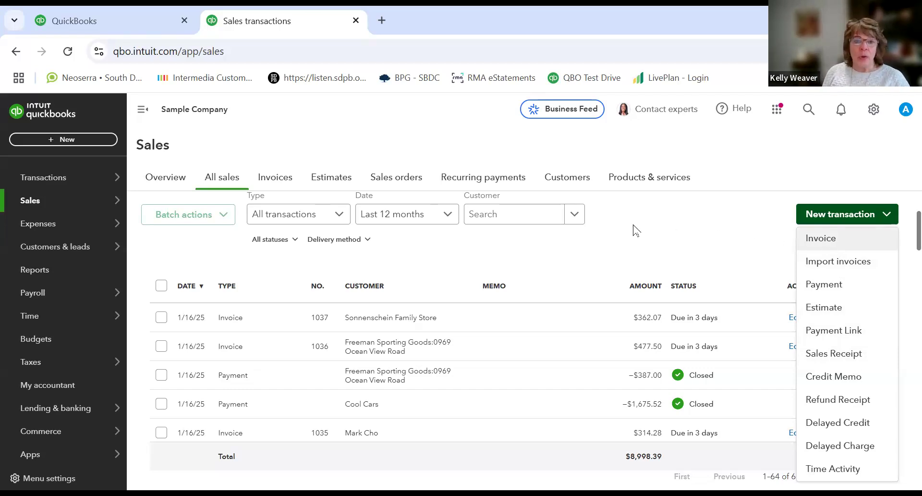
# Step: Open the Invoices list, start a new invoice, and select the existing customer whose name begins with dyl
pyautogui.click(281, 178)
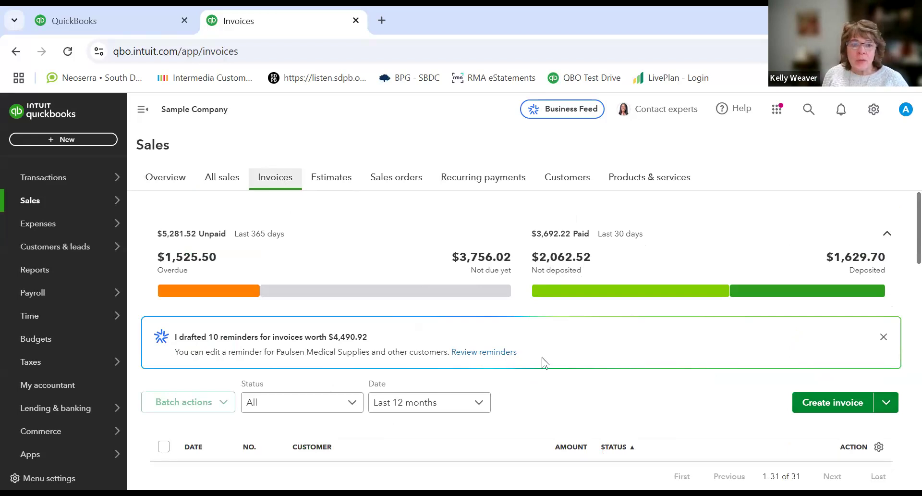
pyautogui.click(820, 404)
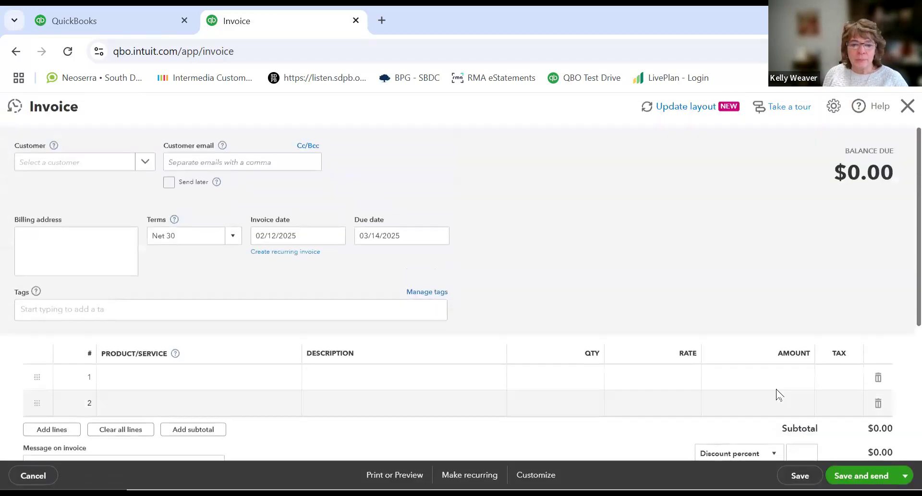
pyautogui.click(92, 162)
pyautogui.write('dyl')
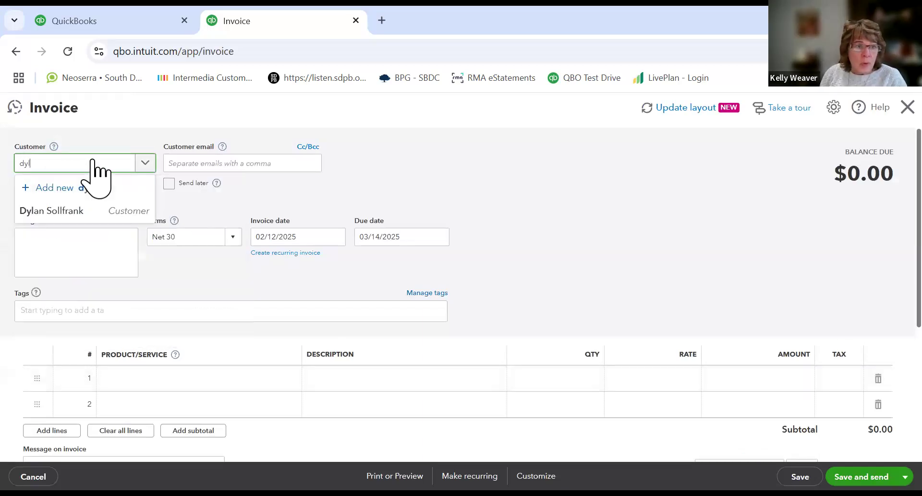
pyautogui.click(52, 211)
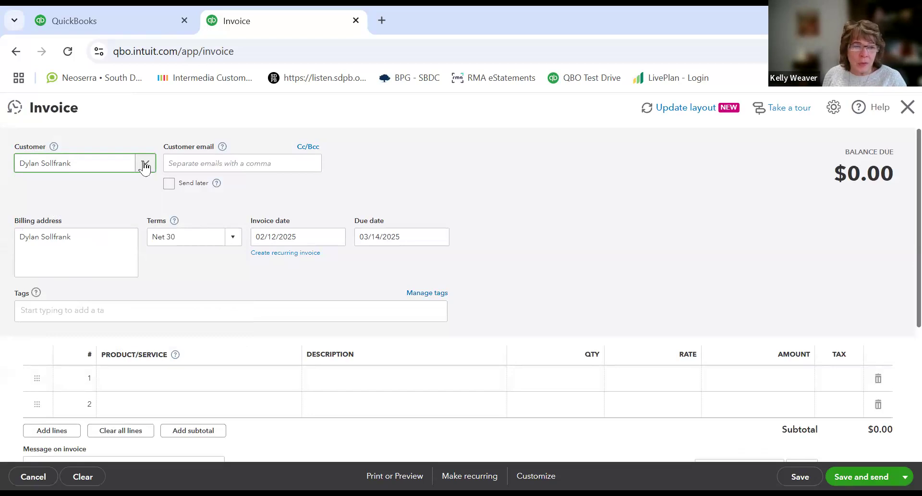
pyautogui.click(145, 162)
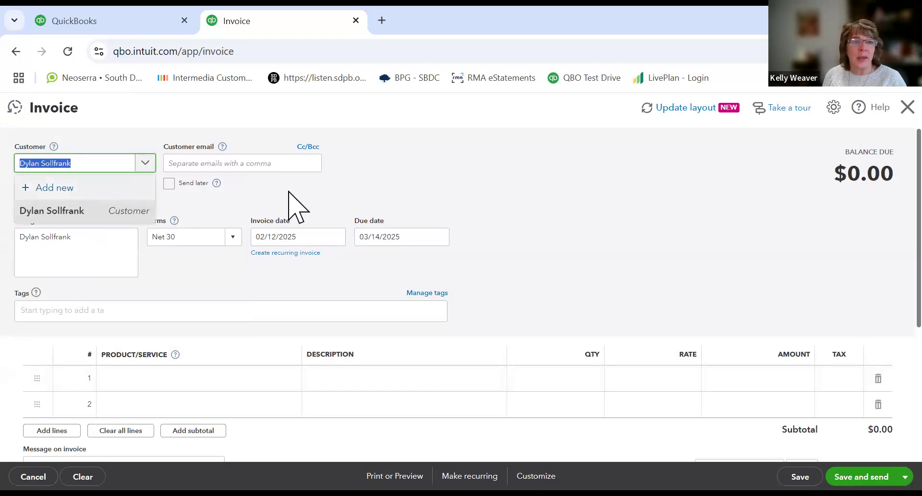
pyautogui.click(255, 165)
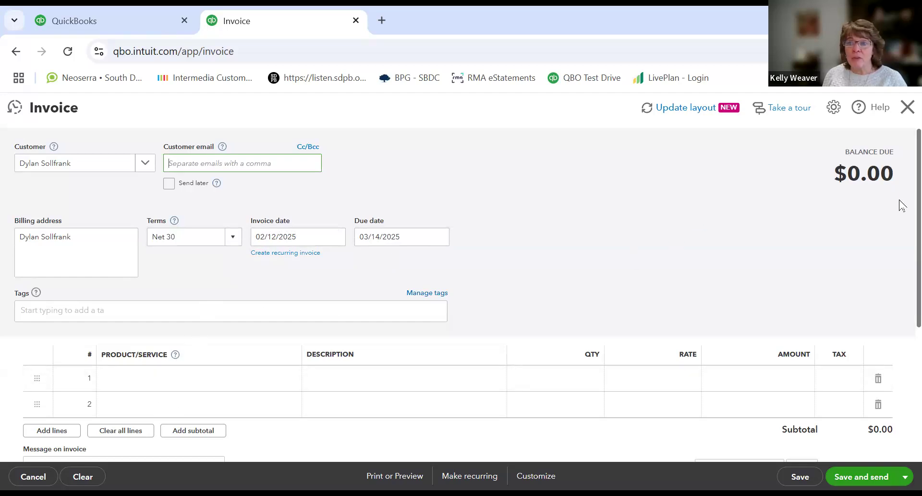
# Step: Add a Landscaping:Gardening line to the invoice with quantity 4 and rate 50
pyautogui.scroll(-3, 898, 214)
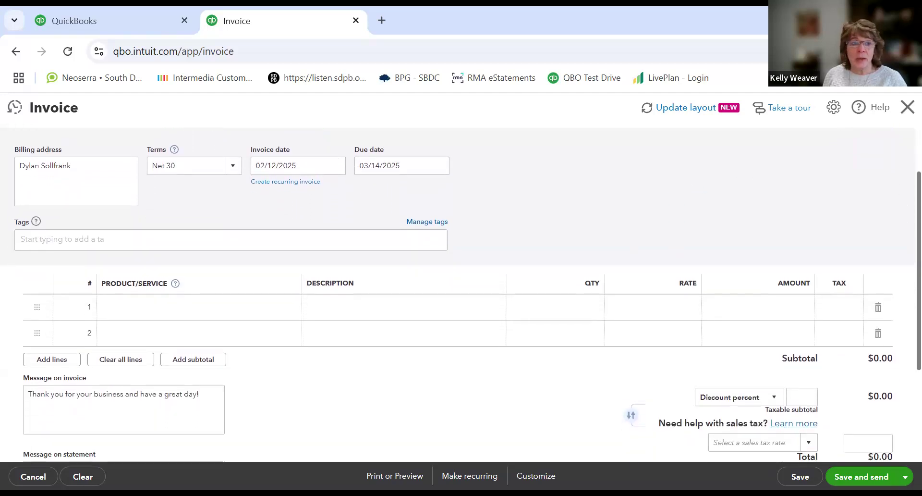
pyautogui.click(129, 283)
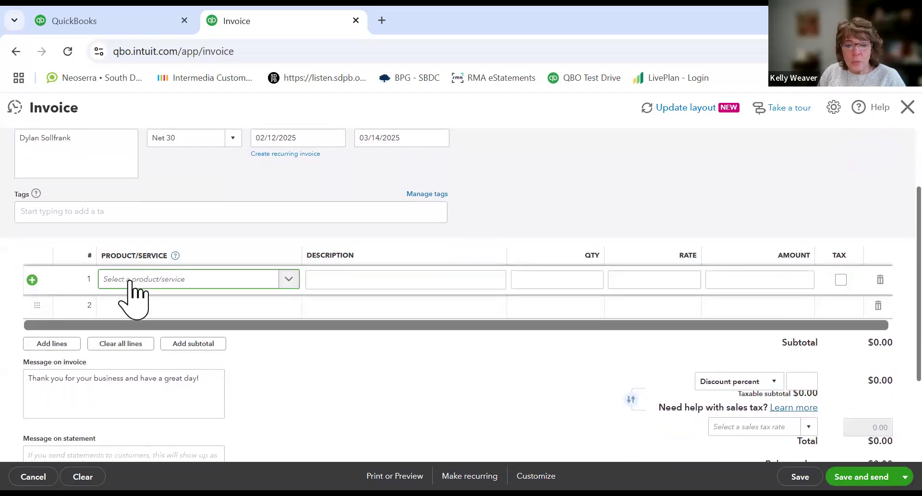
pyautogui.write('gard')
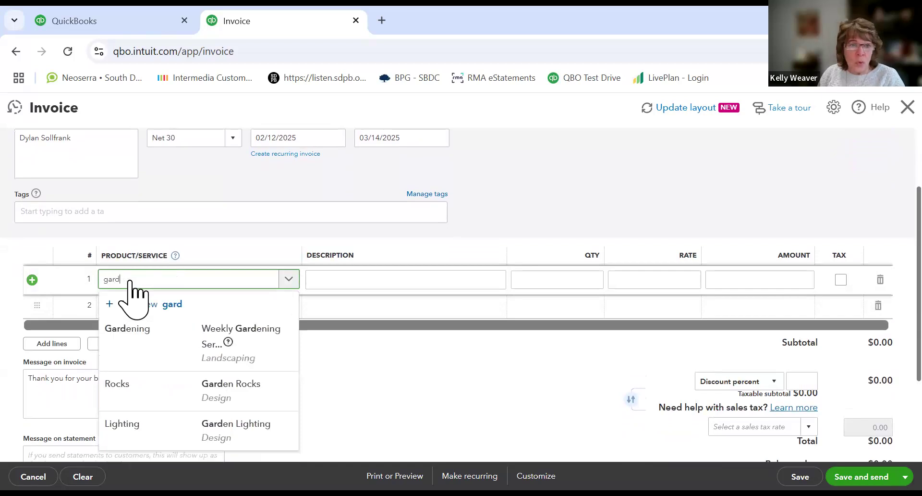
pyautogui.click(153, 338)
pyautogui.click(550, 285)
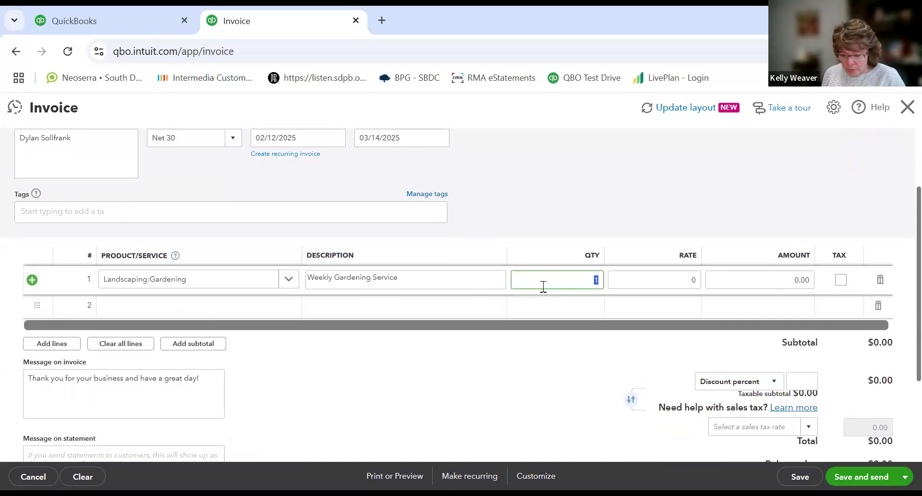
pyautogui.write('4')
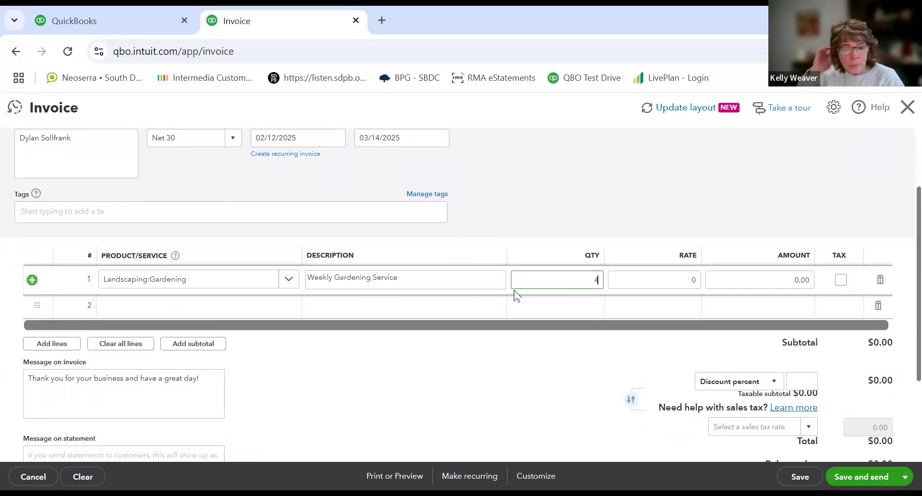
pyautogui.press('Tab')
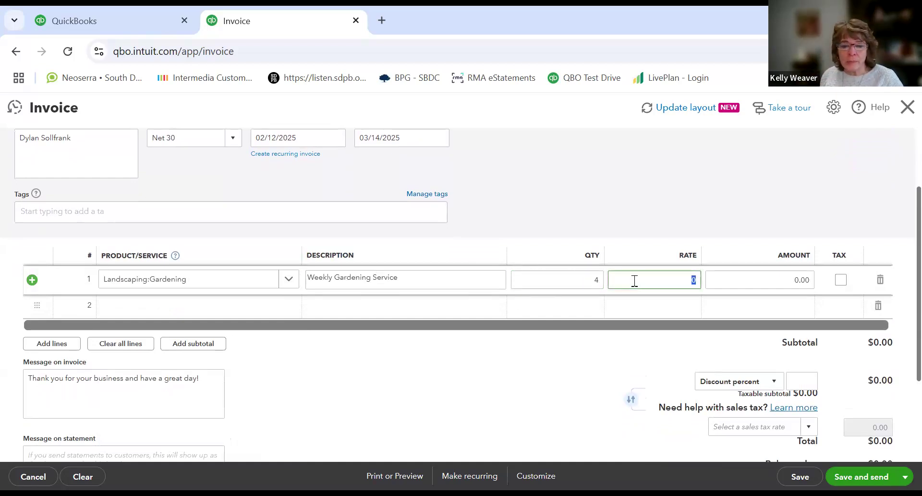
pyautogui.write('50')
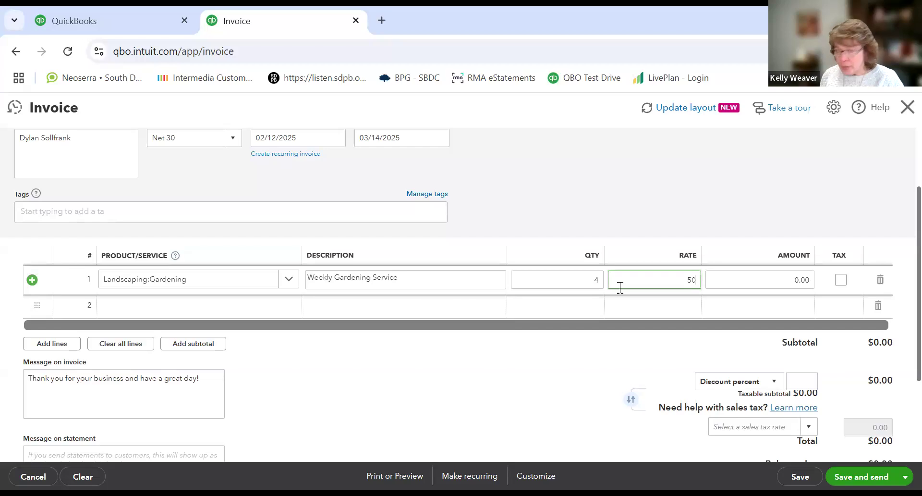
pyautogui.press('Tab')
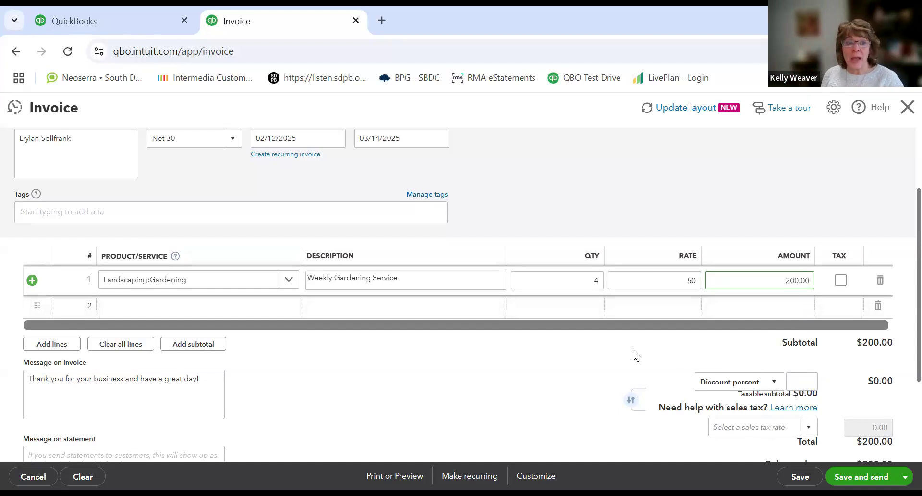
# Step: Add a second line for the Rock Fountain product and set its rate to 325
pyautogui.click(216, 307)
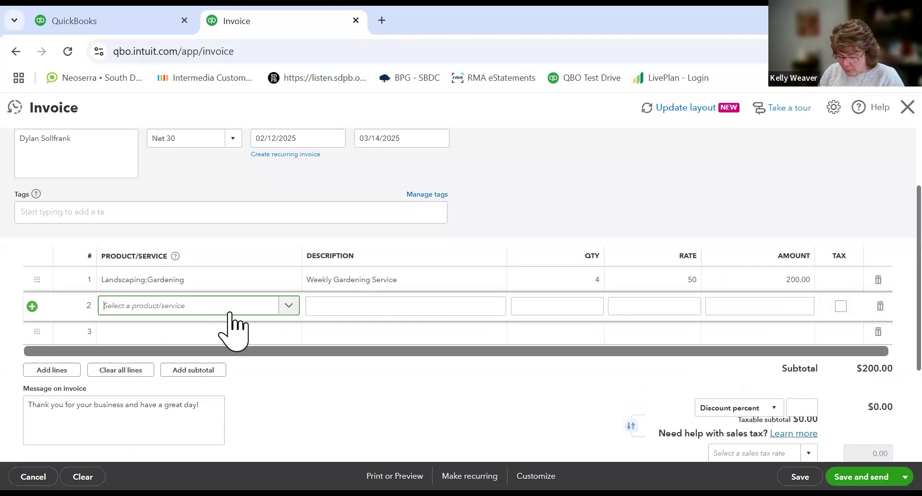
pyautogui.write('Rock')
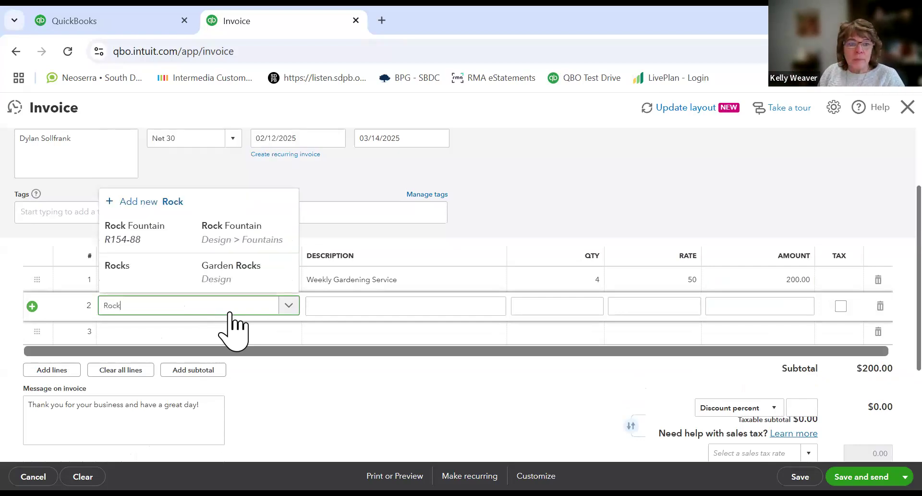
pyautogui.click(152, 239)
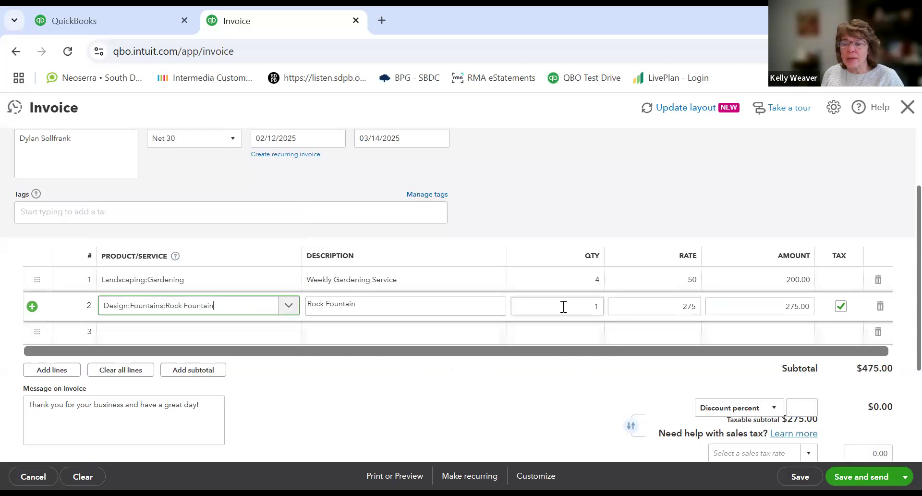
pyautogui.click(665, 306)
pyautogui.write('325')
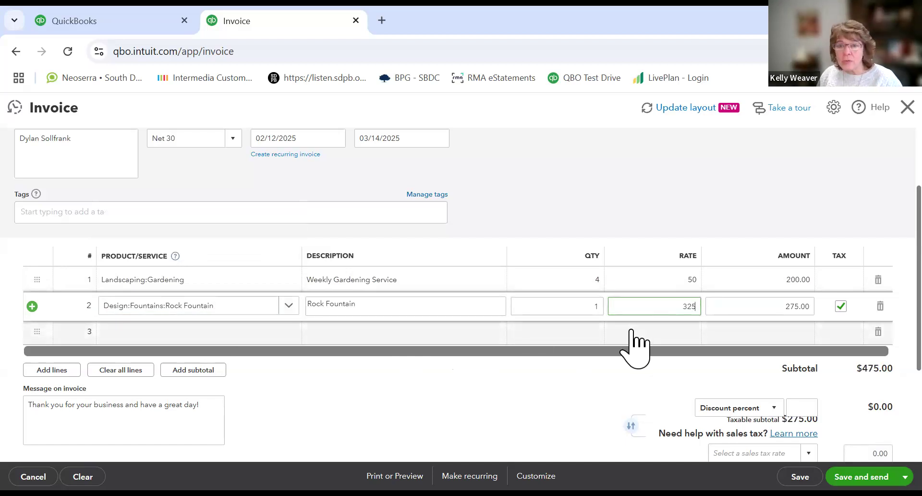
pyautogui.press('Tab')
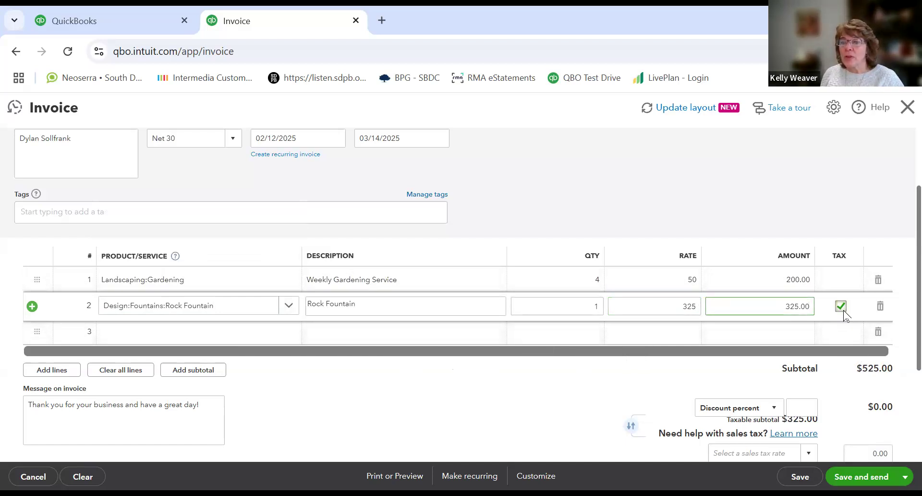
# Step: Apply the California sales tax rate to the invoice, then save and close it
pyautogui.click(864, 252)
pyautogui.scroll(-2, 872, 269)
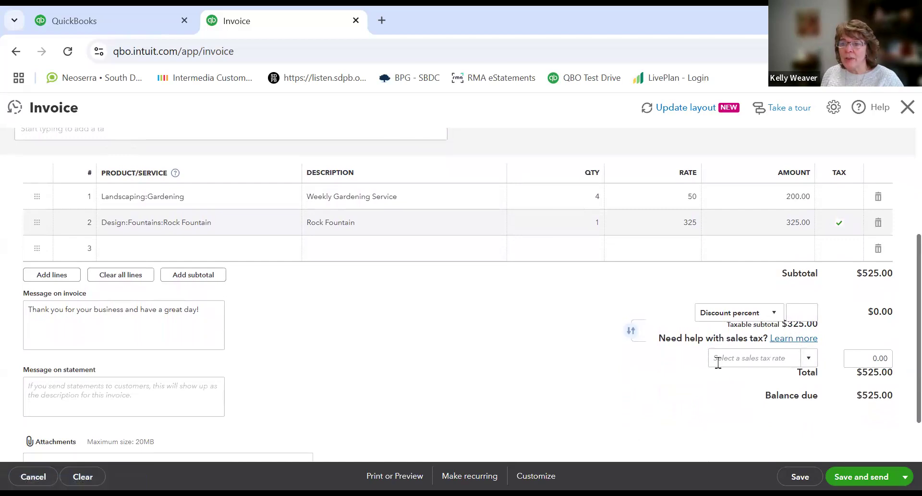
pyautogui.click(808, 363)
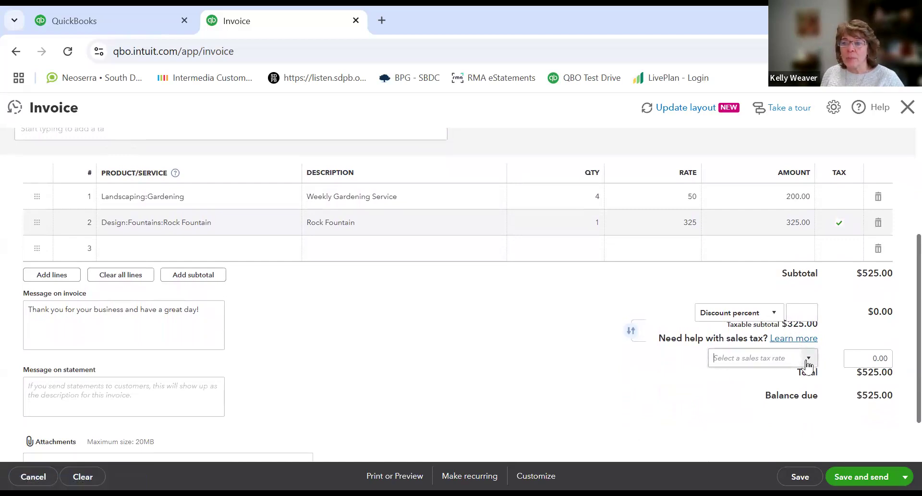
pyautogui.click(777, 405)
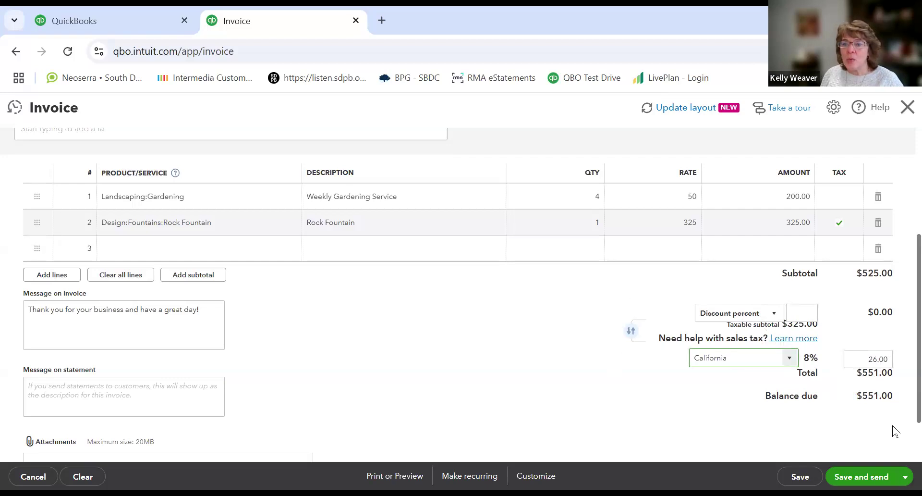
pyautogui.click(800, 477)
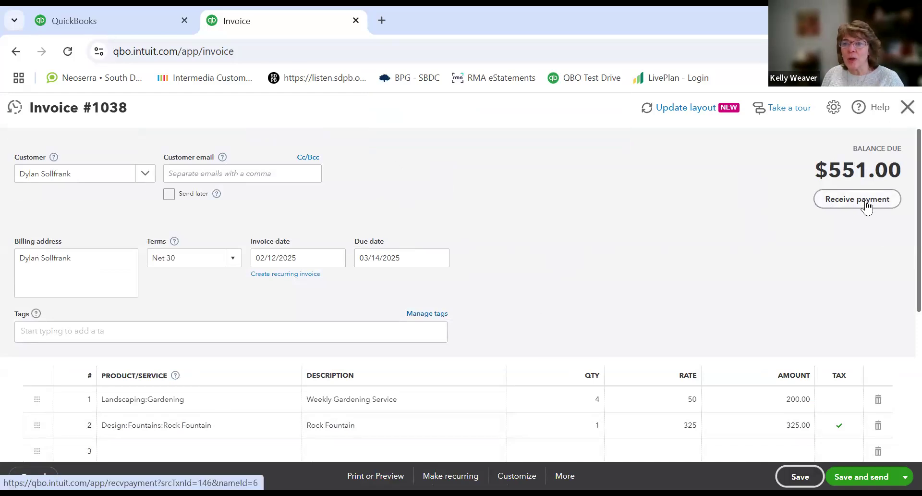
pyautogui.click(908, 108)
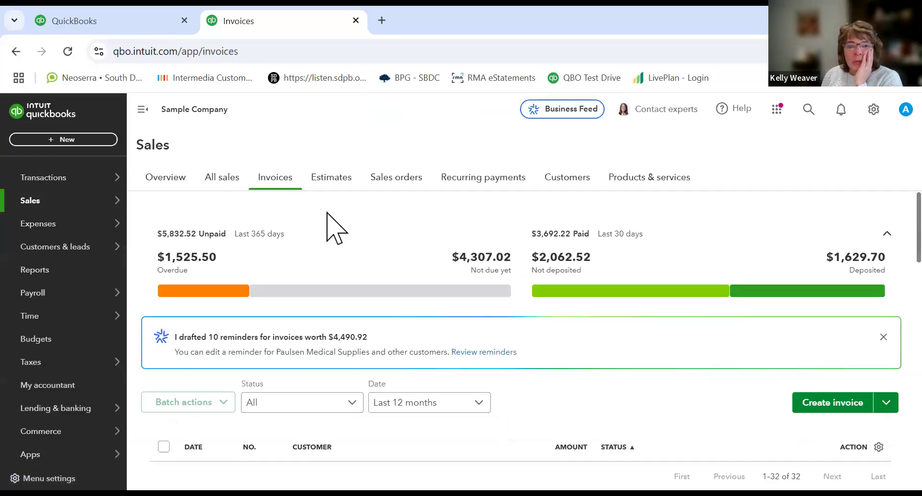
# Step: Start receiving payment for invoice 1038 from the invoice list and set the payment date to 02/28/2025
pyautogui.scroll(-5, 336, 226)
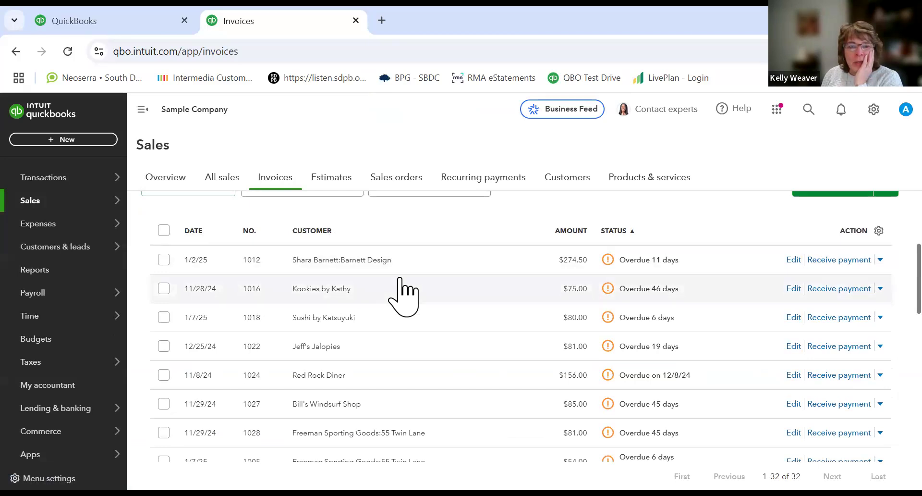
pyautogui.scroll(-6, 399, 278)
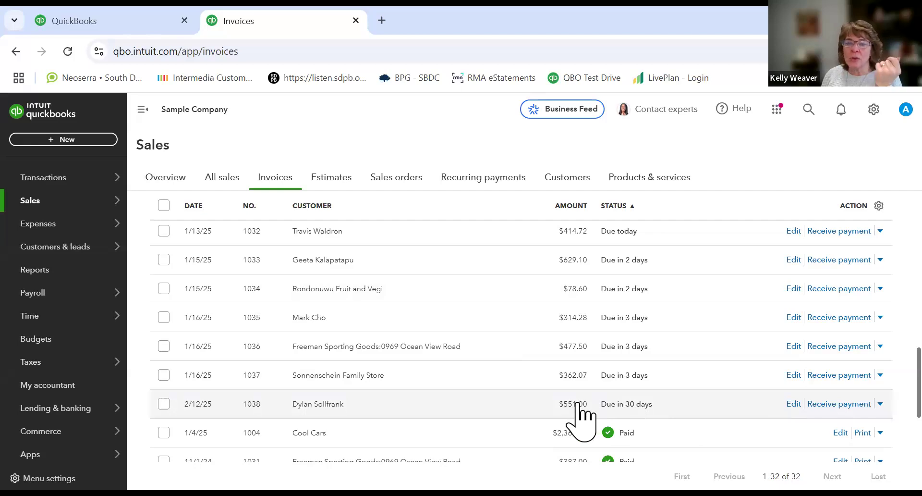
pyautogui.click(825, 404)
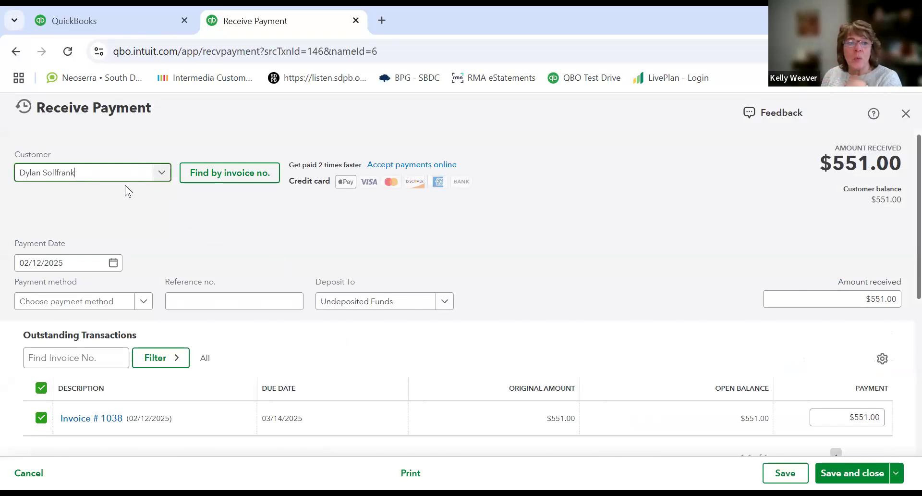
pyautogui.click(113, 262)
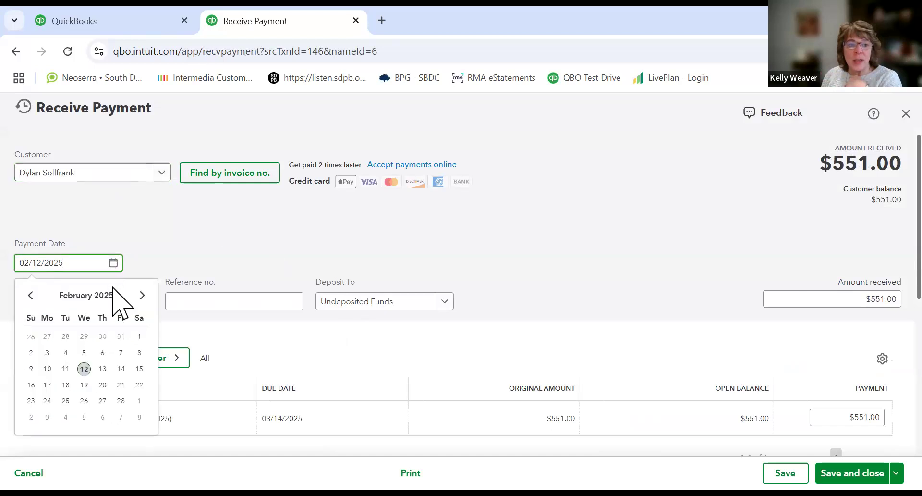
pyautogui.click(122, 403)
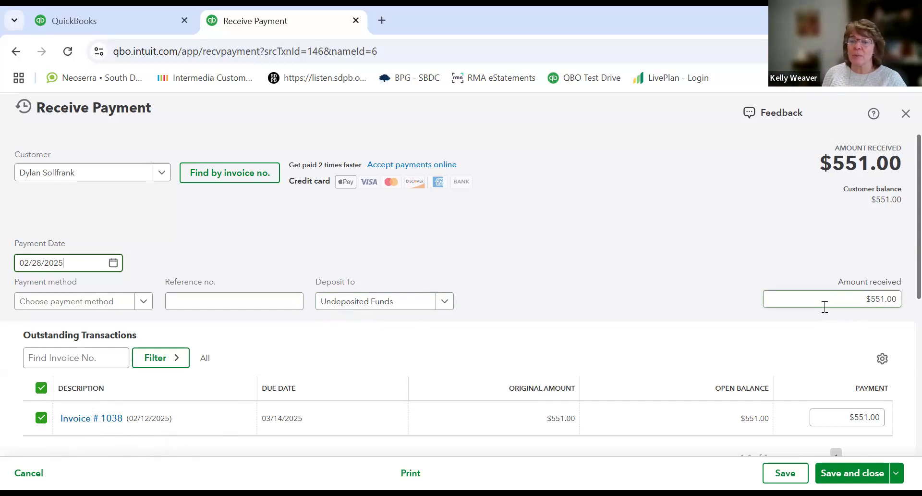
# Step: Set the amount received to 250 as a partial payment
pyautogui.click(867, 296)
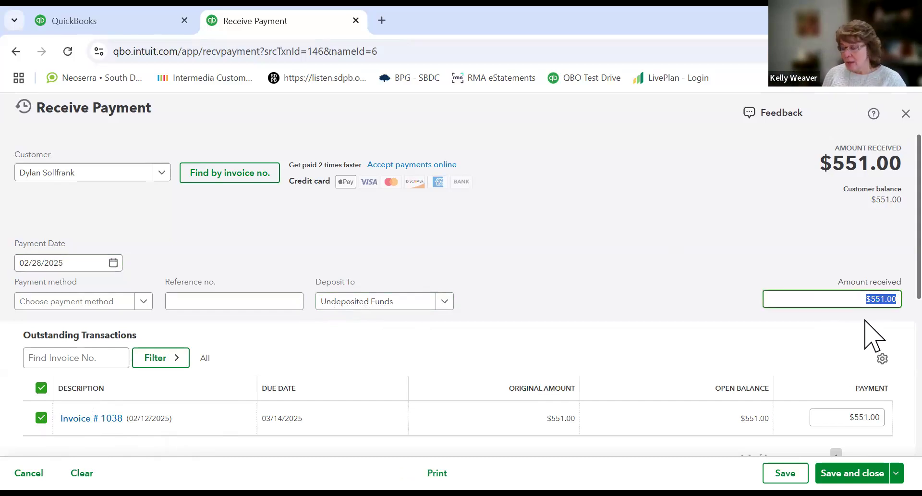
pyautogui.write('250')
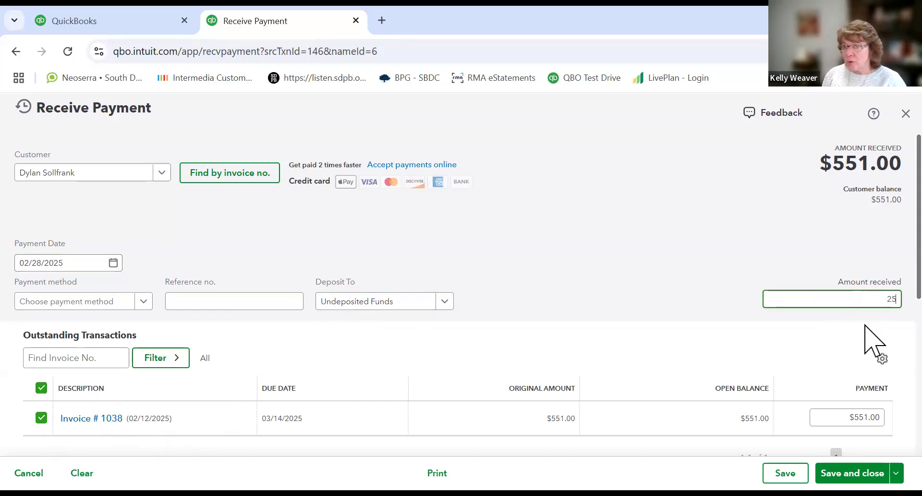
pyautogui.press('Tab')
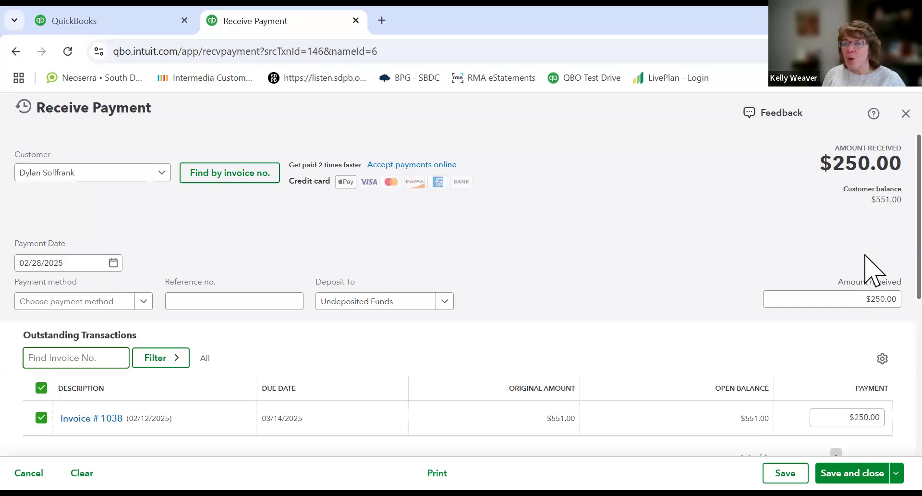
pyautogui.scroll(-2, 864, 269)
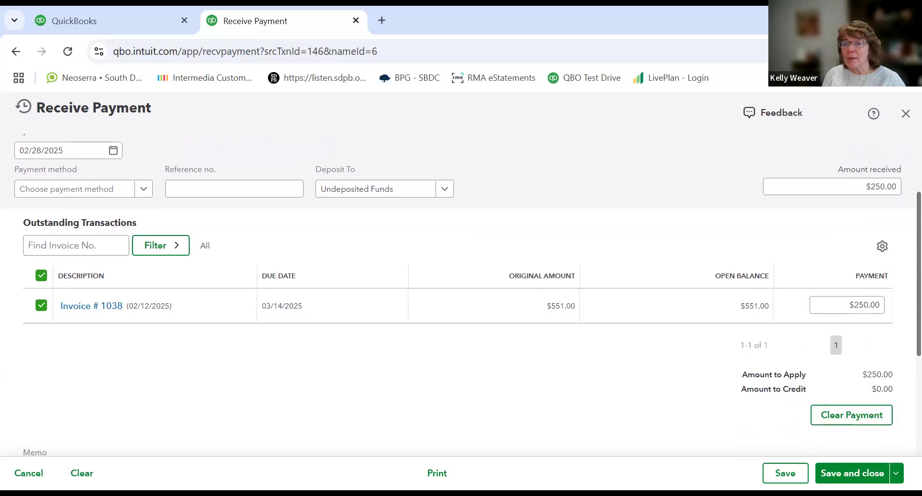
pyautogui.scroll(1, 861, 270)
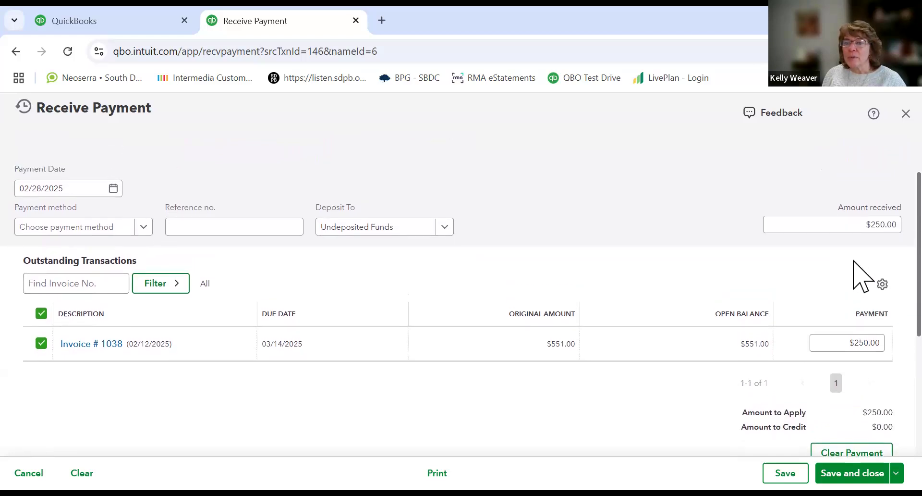
# Step: Set the amount received back to 551 to pay the invoice in full
pyautogui.click(867, 232)
pyautogui.write('551')
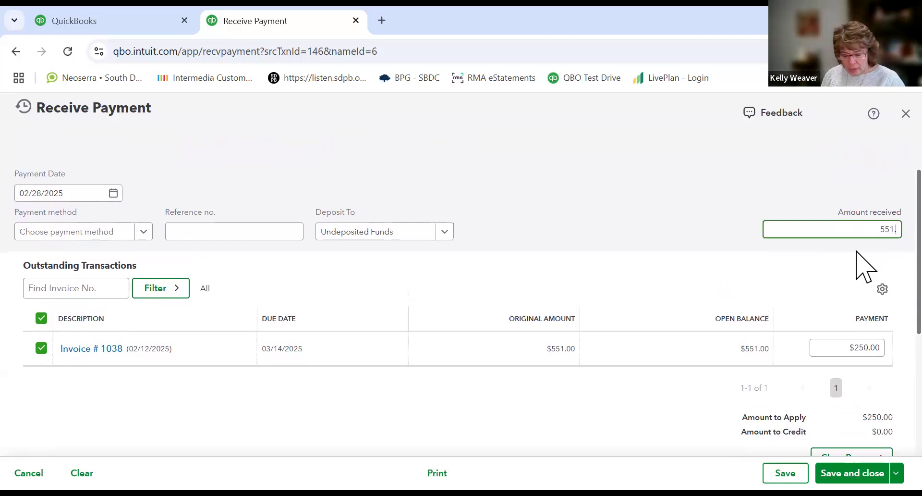
pyautogui.write('.')
# Step: Finish entering the 551 amount received and save and close the payment
pyautogui.press('Tab')
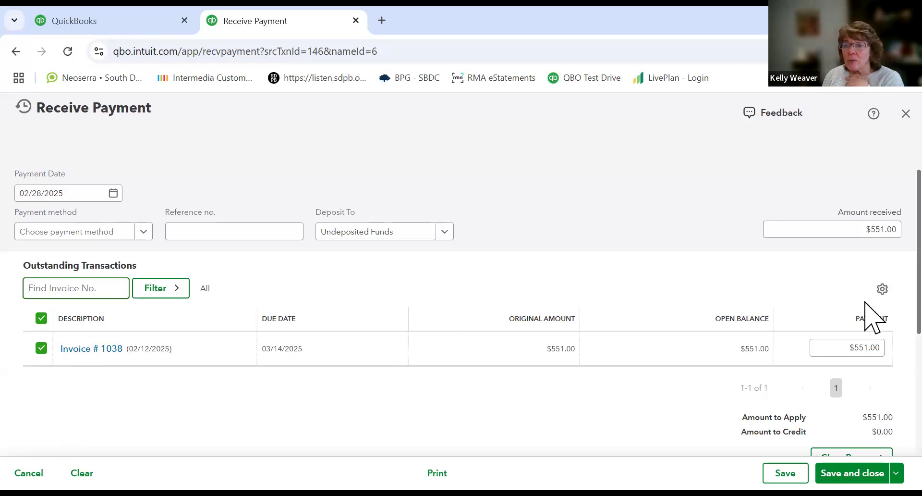
pyautogui.scroll(-2, 867, 332)
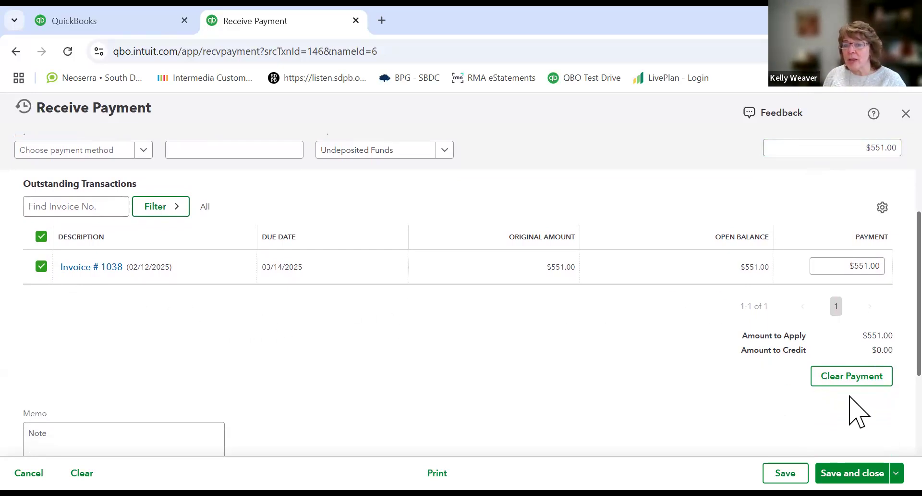
pyautogui.click(853, 472)
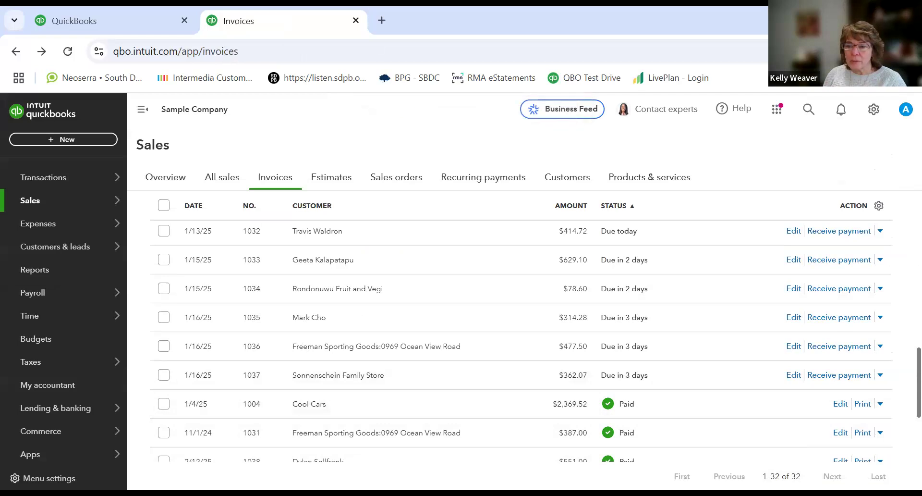
# Step: Review the Sales settings in Account and Settings, then close them
pyautogui.scroll(-3, 900, 404)
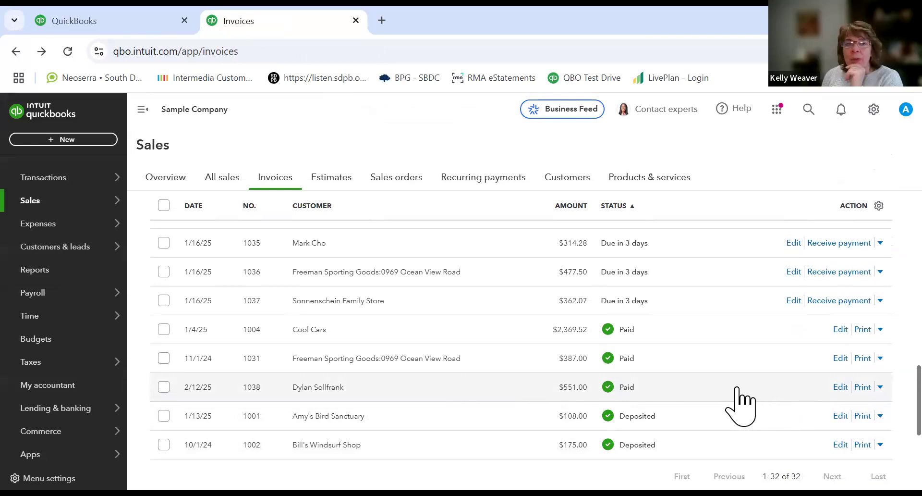
pyautogui.click(873, 115)
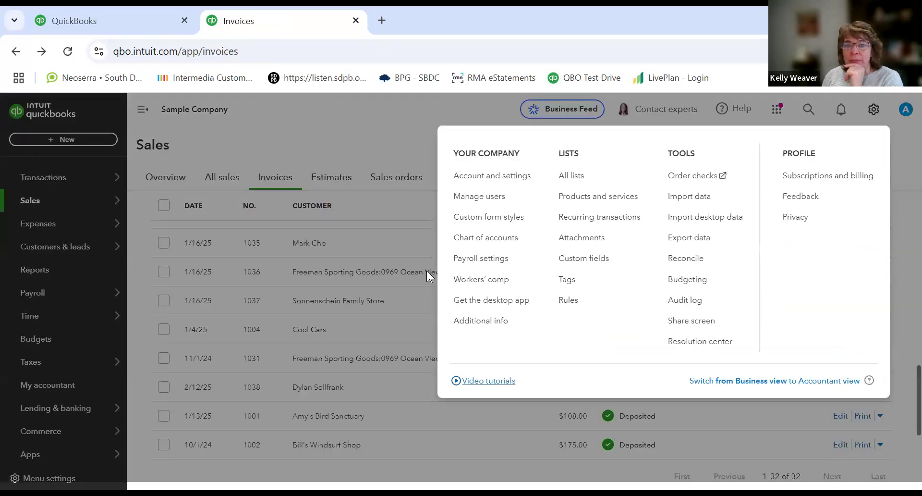
pyautogui.click(455, 176)
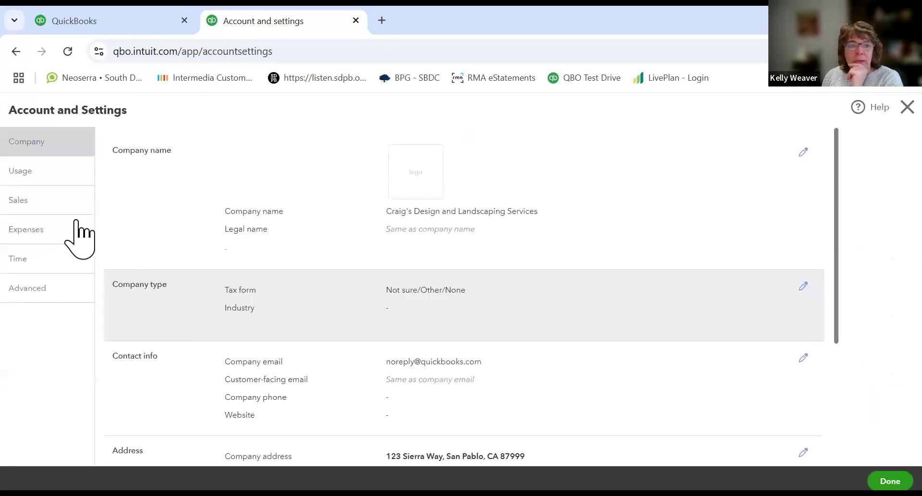
pyautogui.click(53, 201)
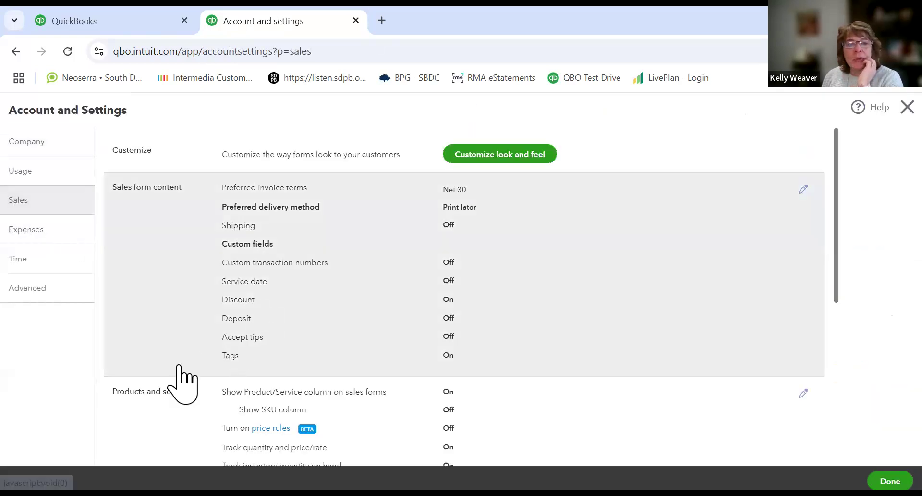
pyautogui.scroll(-7, 182, 372)
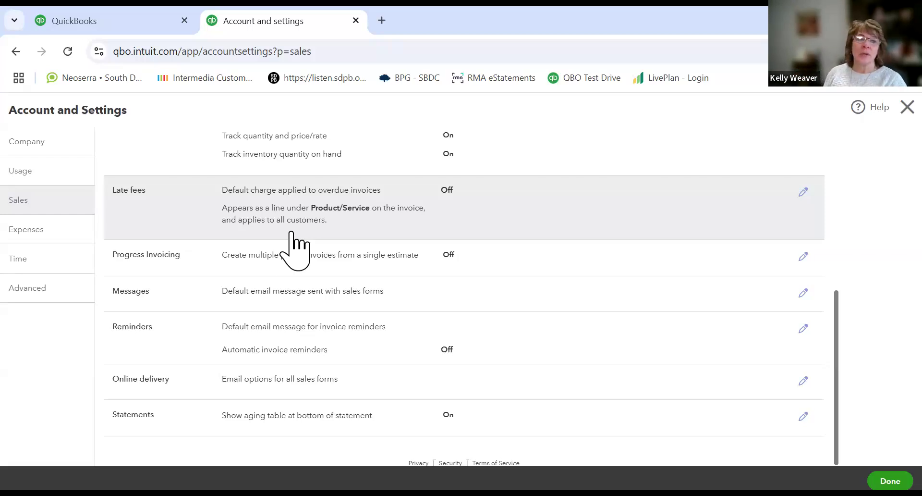
pyautogui.click(908, 107)
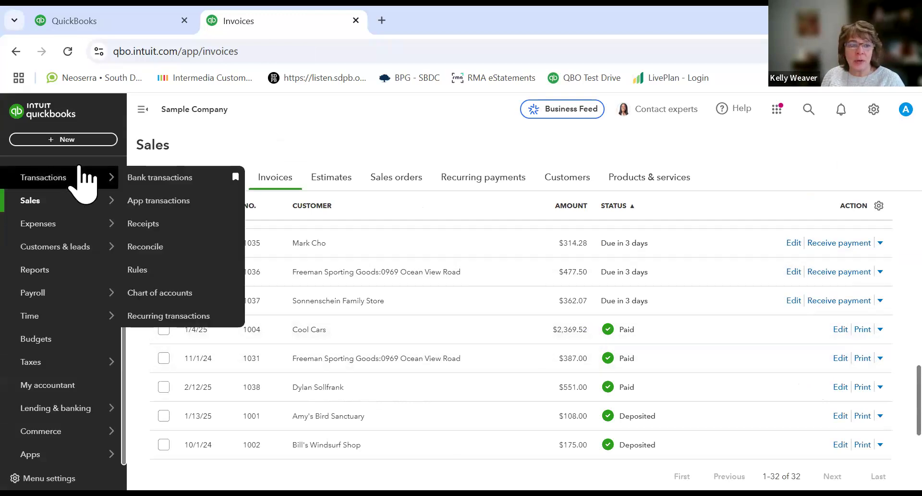
# Step: Create a bank deposit to Checking dated 02/28/2025 including all three undeposited payments, then save and close it
pyautogui.click(50, 137)
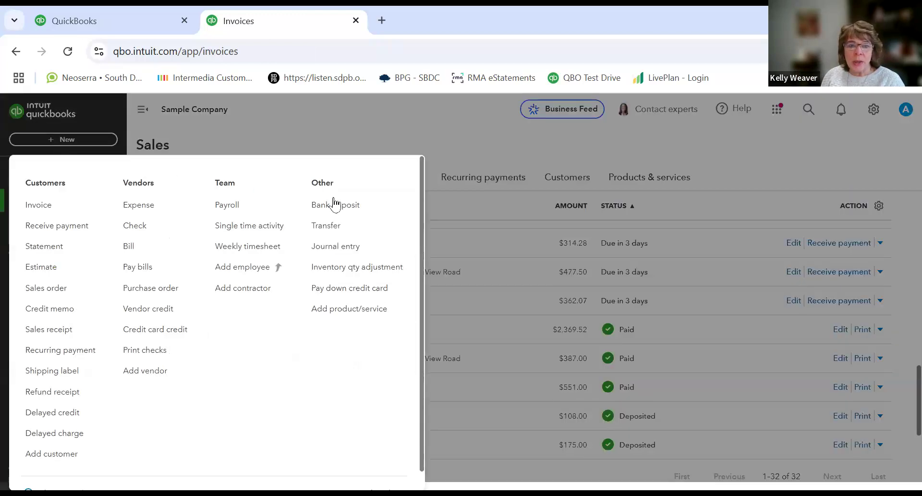
pyautogui.click(338, 207)
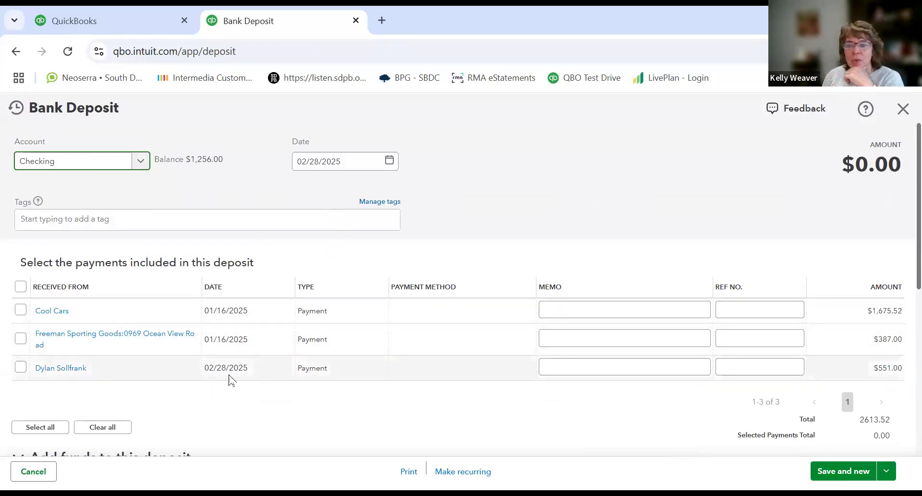
pyautogui.click(23, 369)
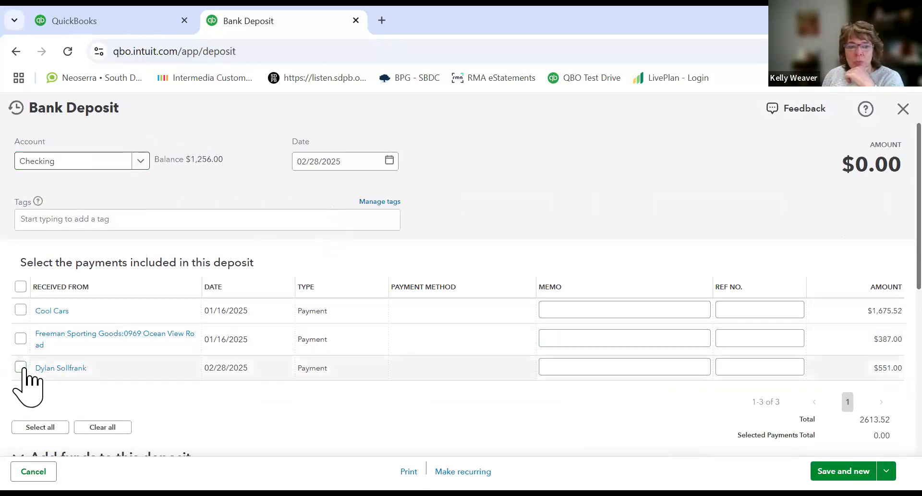
pyautogui.click(20, 342)
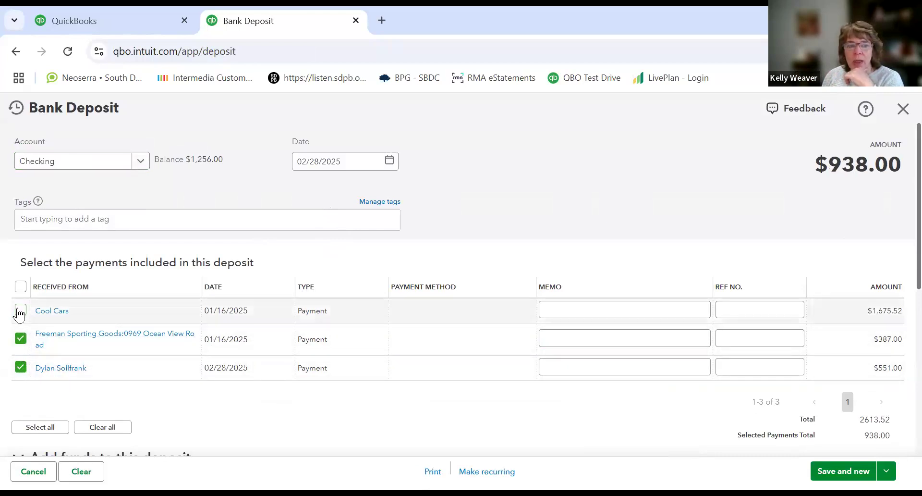
pyautogui.click(19, 313)
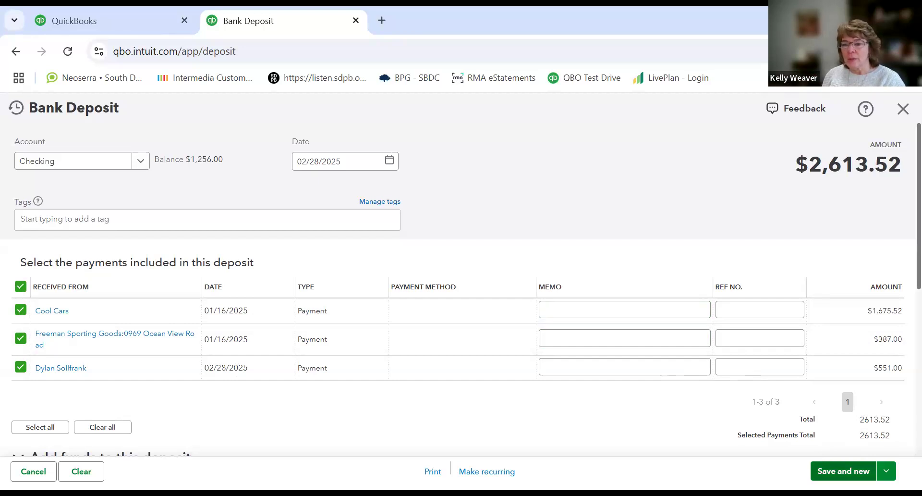
pyautogui.click(887, 471)
pyautogui.click(829, 443)
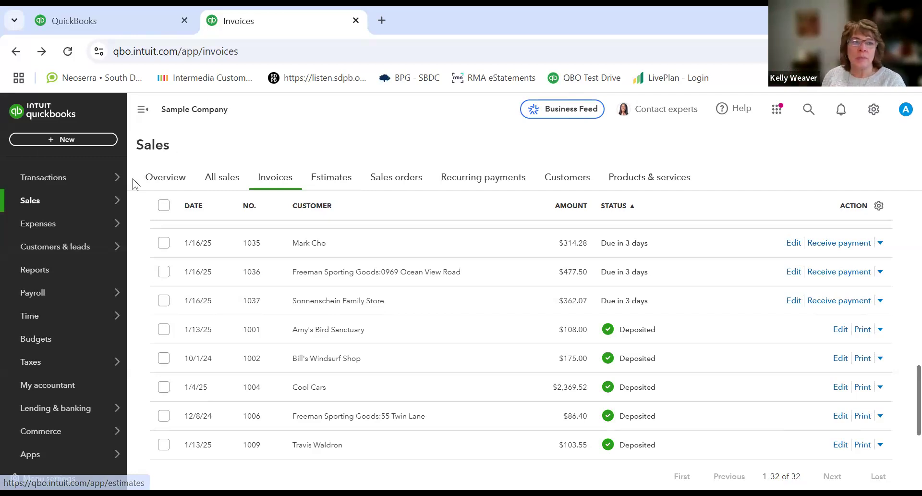
# Step: Open a new bank deposit to check for remaining undeposited payments, then close it
pyautogui.click(48, 141)
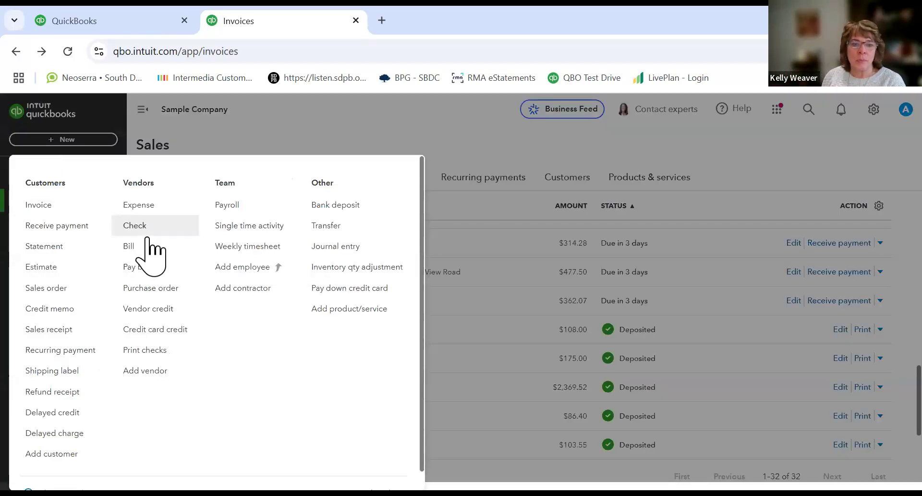
pyautogui.click(333, 205)
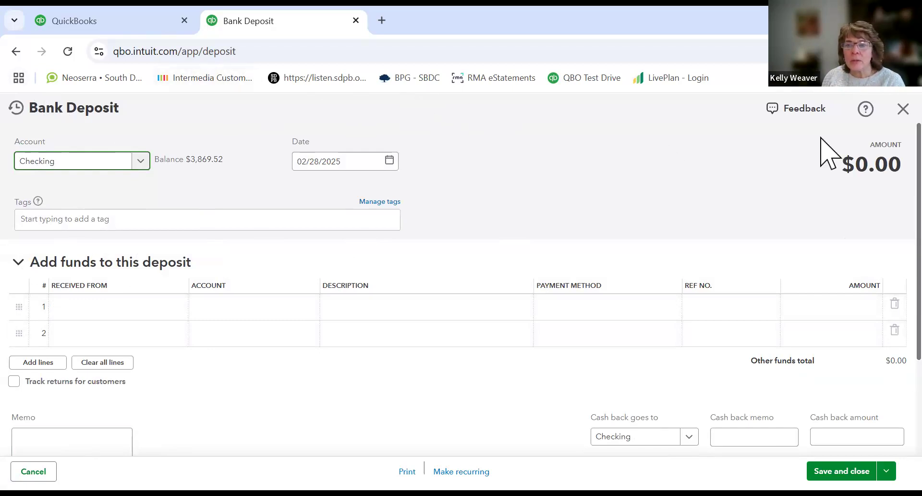
pyautogui.click(903, 109)
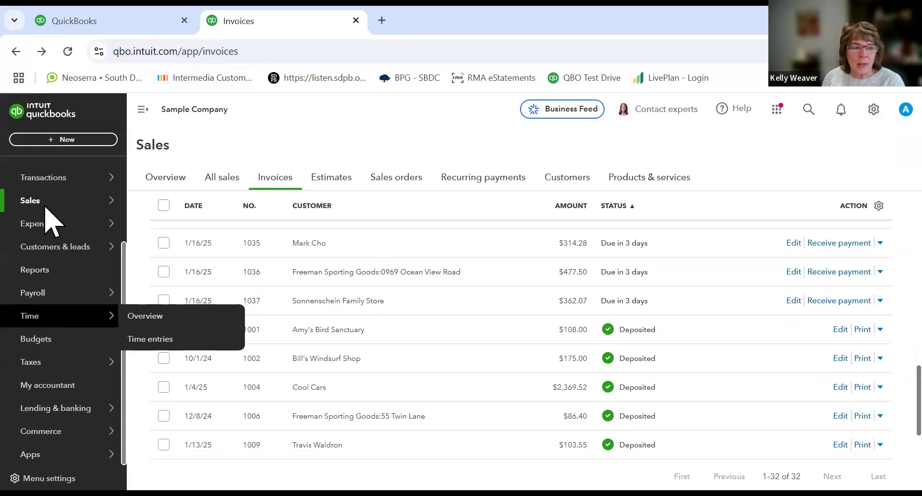
# Step: Open the 02/28/2025 deposit from the Checking account register for editing and review its funds section
pyautogui.moveTo(43, 185)
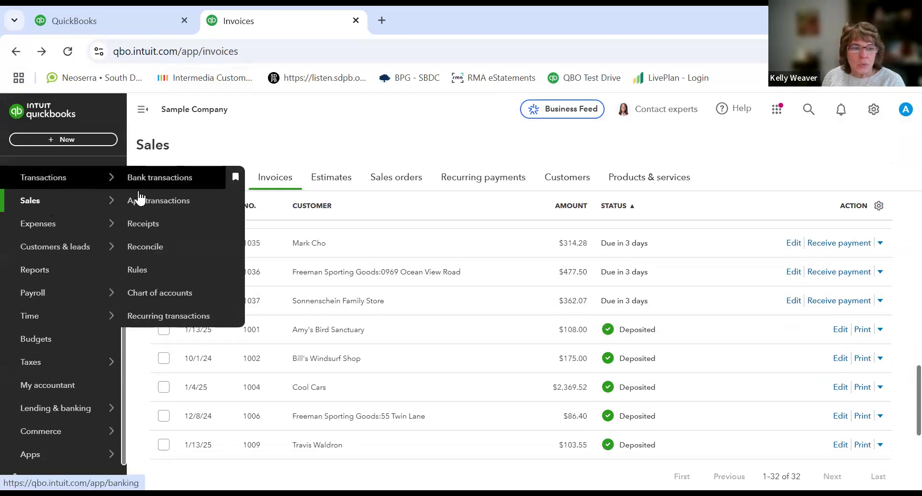
pyautogui.click(169, 294)
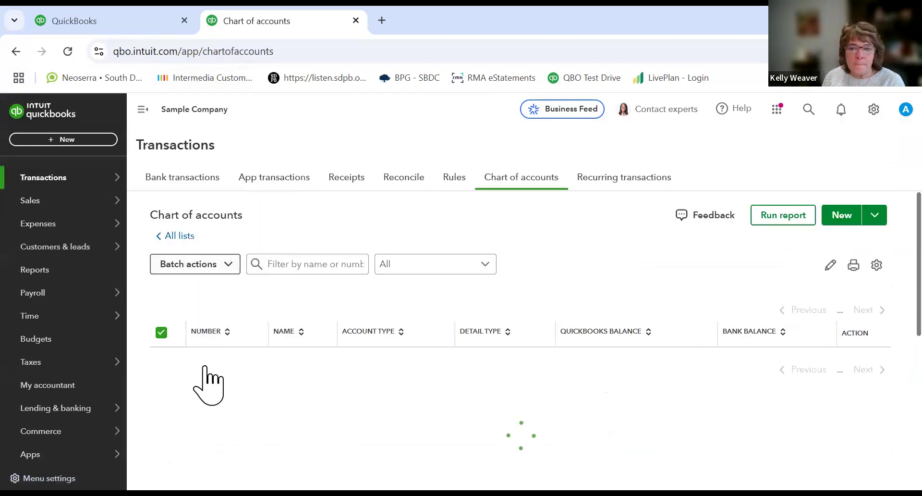
pyautogui.scroll(-18, 227, 379)
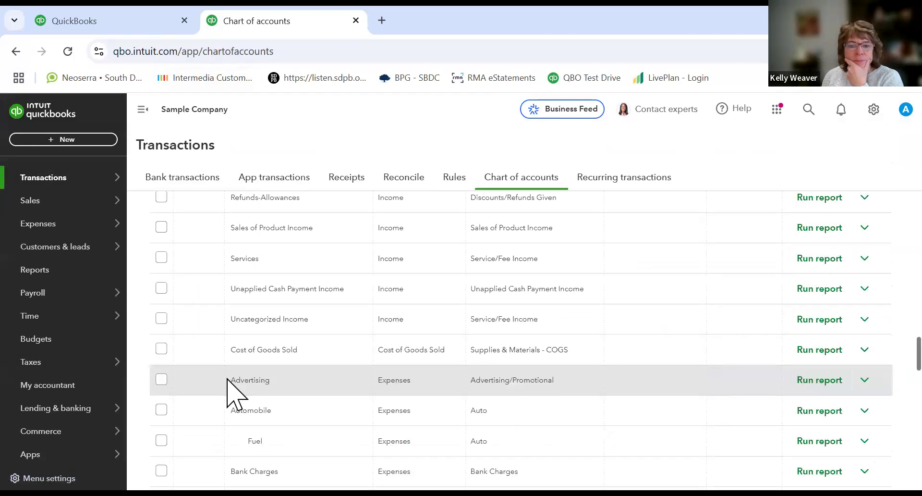
pyautogui.scroll(18, 299, 239)
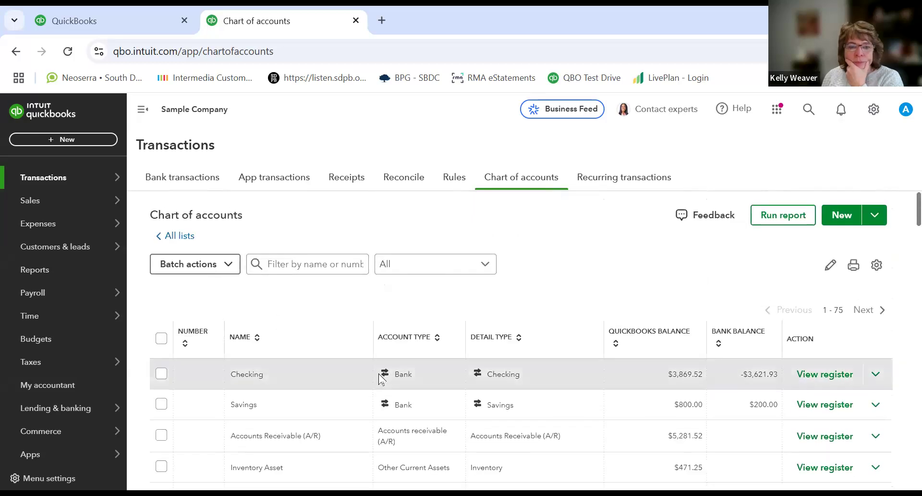
pyautogui.click(831, 378)
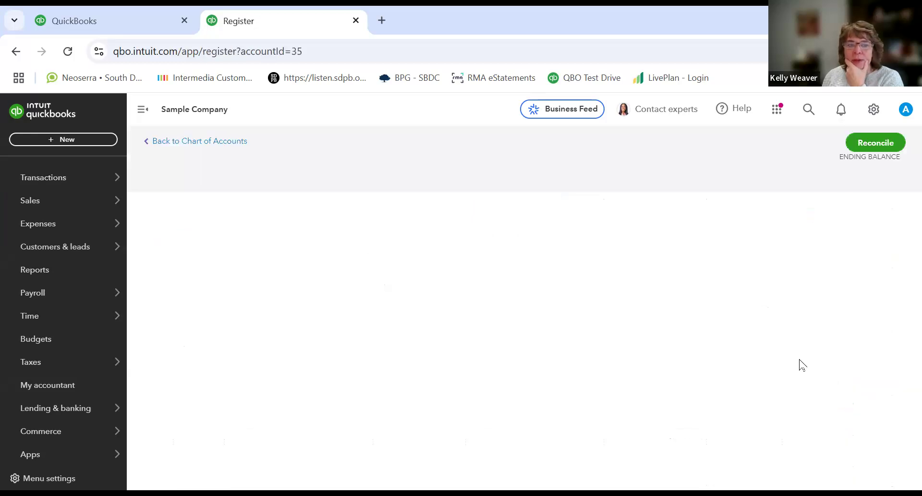
pyautogui.click(282, 280)
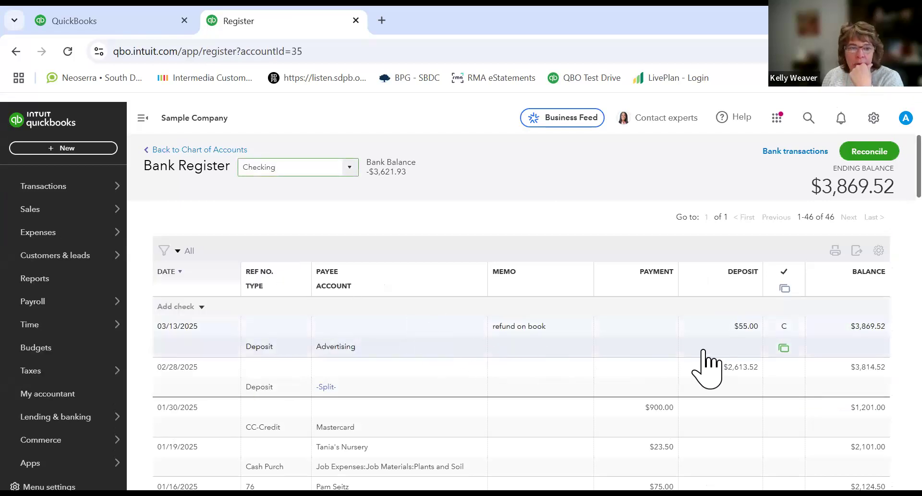
pyautogui.click(743, 379)
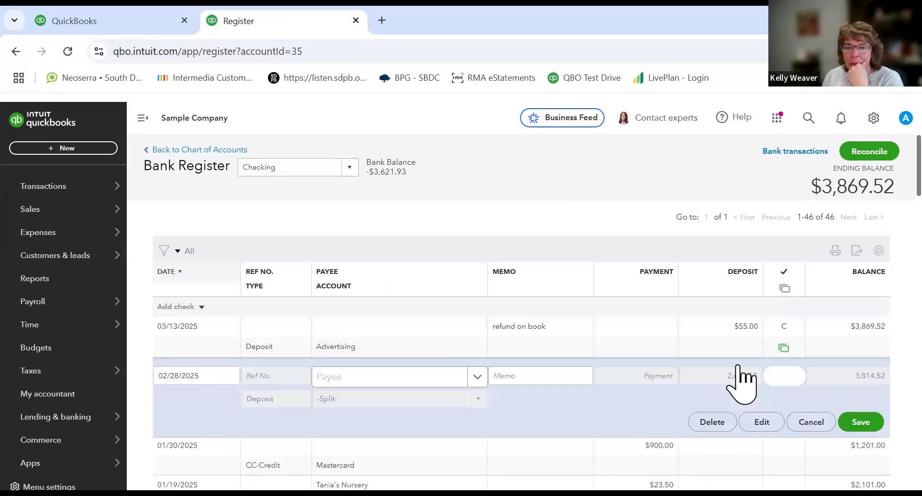
pyautogui.click(753, 426)
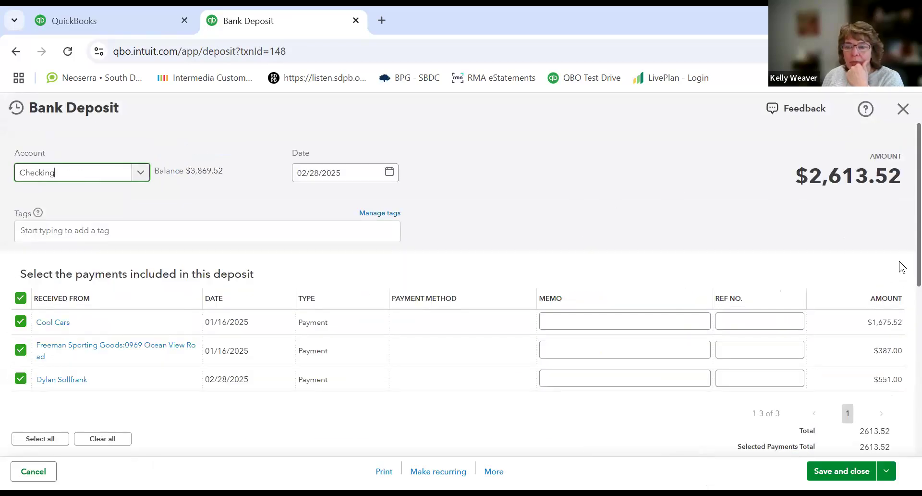
pyautogui.scroll(-1, 901, 267)
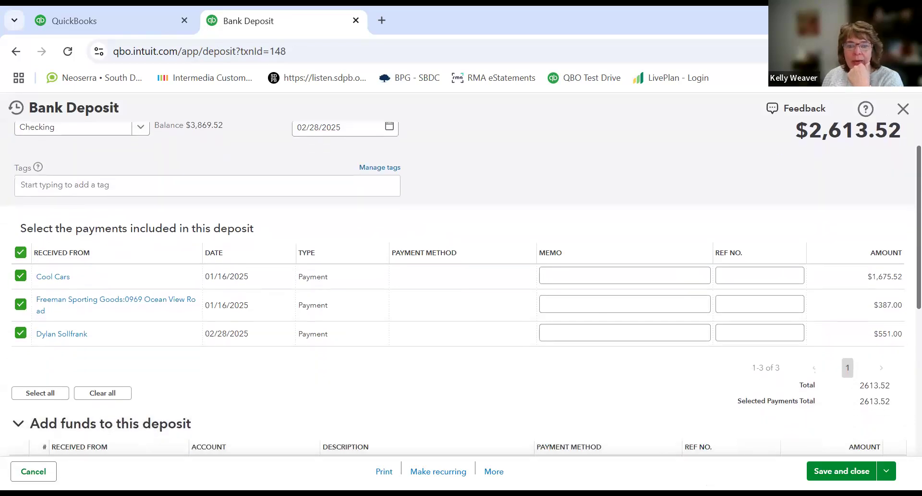
pyautogui.scroll(-2, 873, 339)
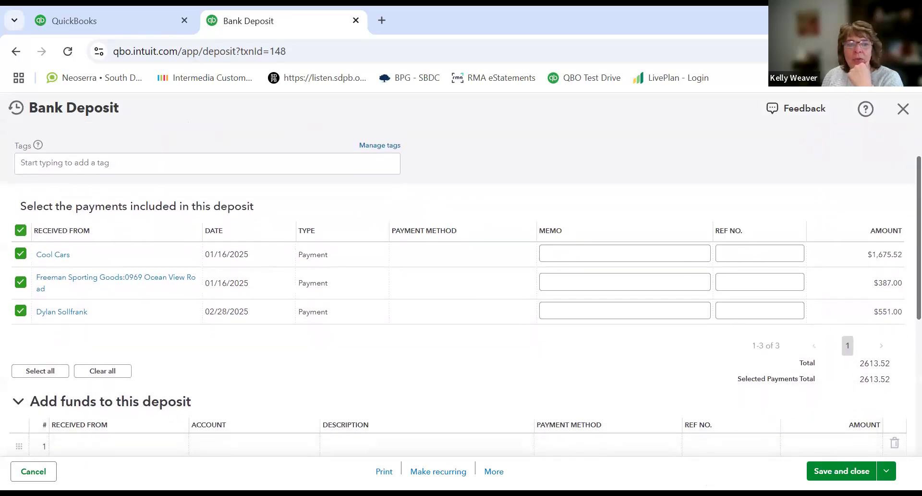
pyautogui.scroll(-1, 870, 345)
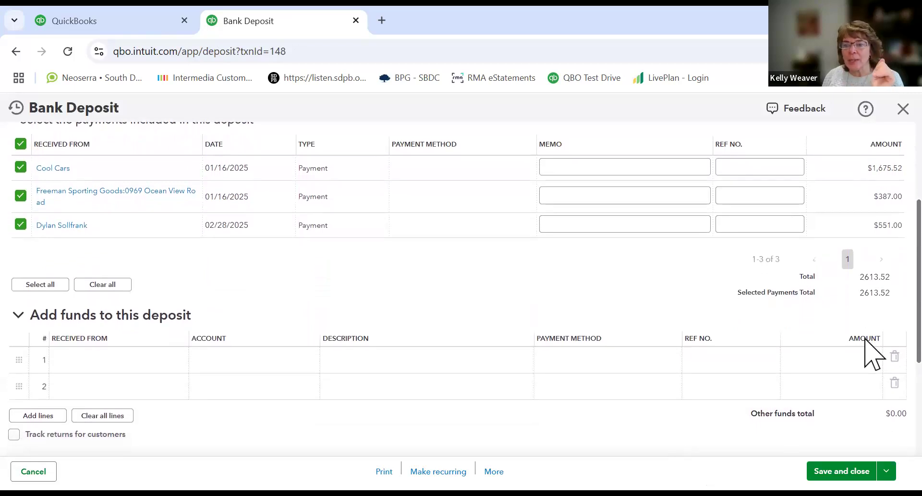
pyautogui.scroll(-1, 865, 338)
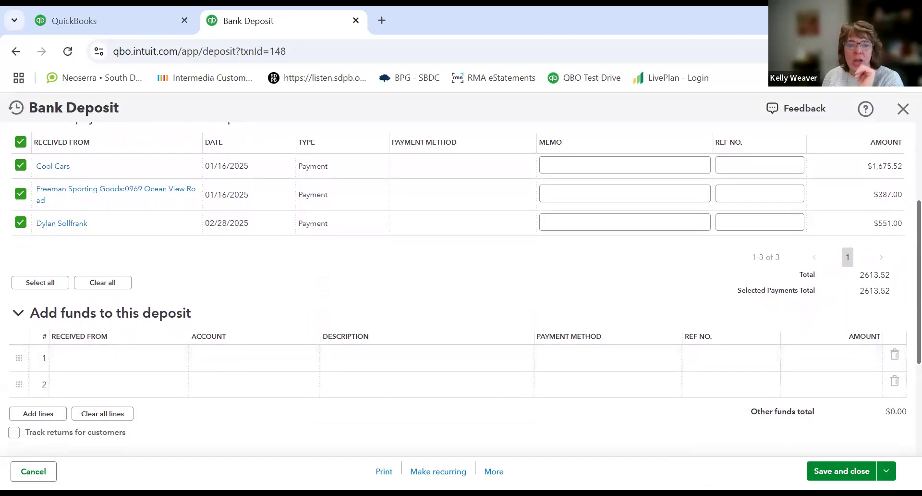
# Step: Add a funds line received from Brosnahan Insurance Agency, posted to the Insurance account
pyautogui.click(167, 369)
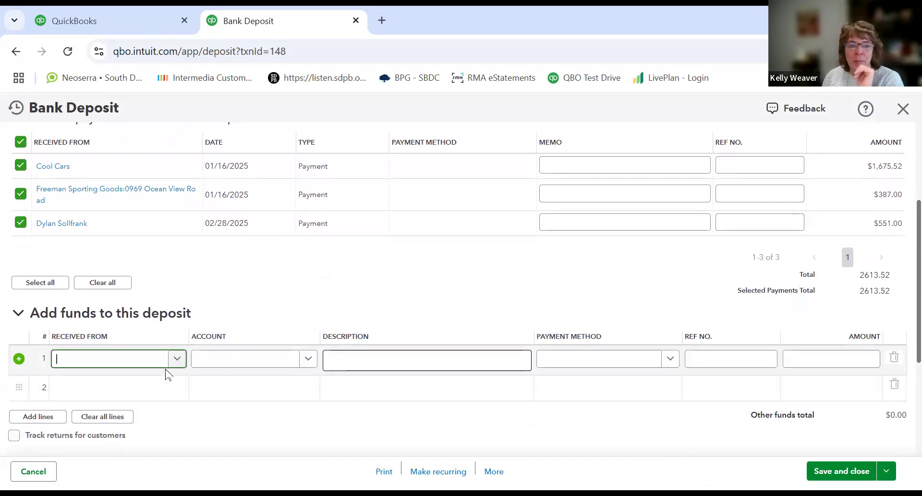
pyautogui.write('sar')
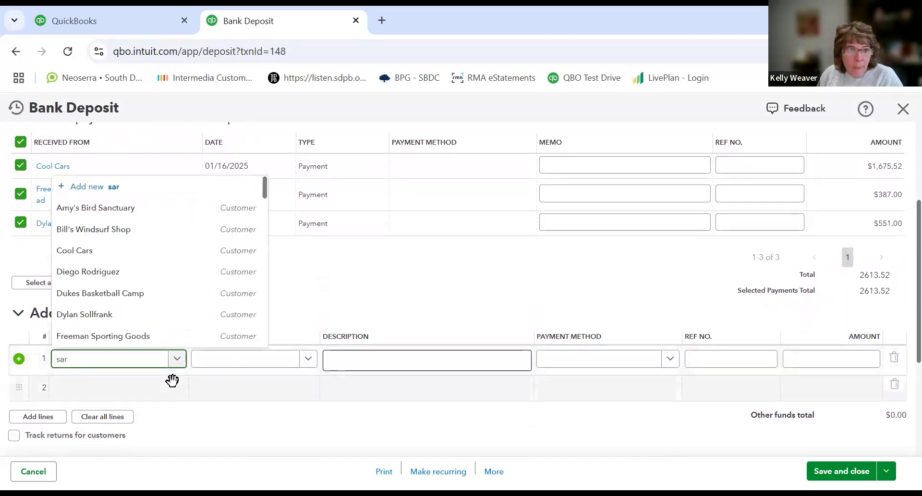
pyautogui.press('BackSpace')
pyautogui.press('BackSpace')
pyautogui.press('BackSpace')
pyautogui.write('insu')
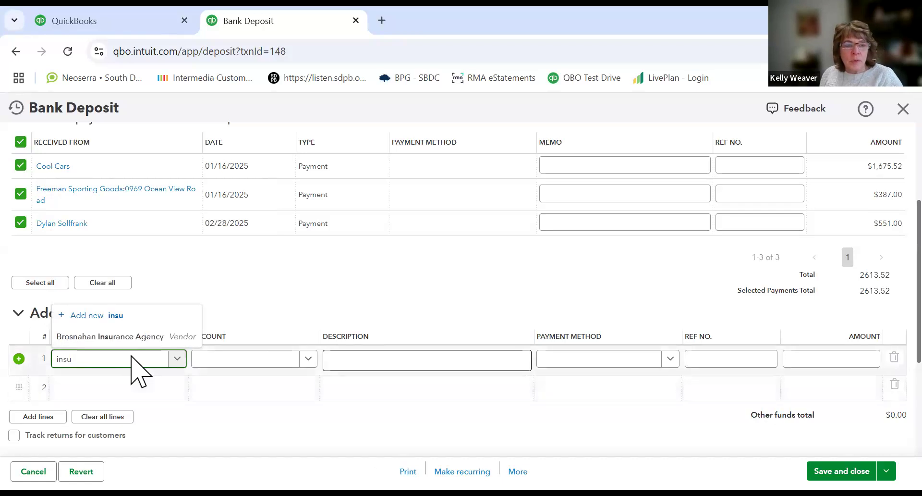
pyautogui.click(127, 339)
pyautogui.click(204, 357)
pyautogui.write('insu')
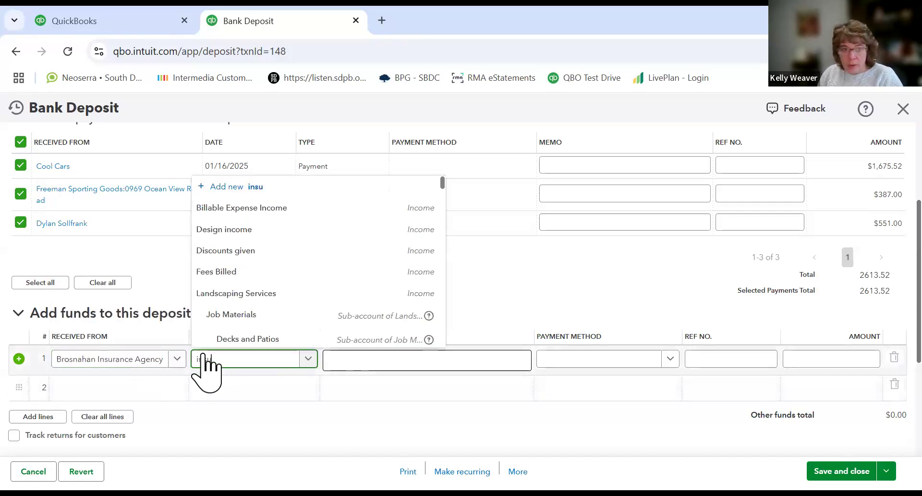
pyautogui.write('rance')
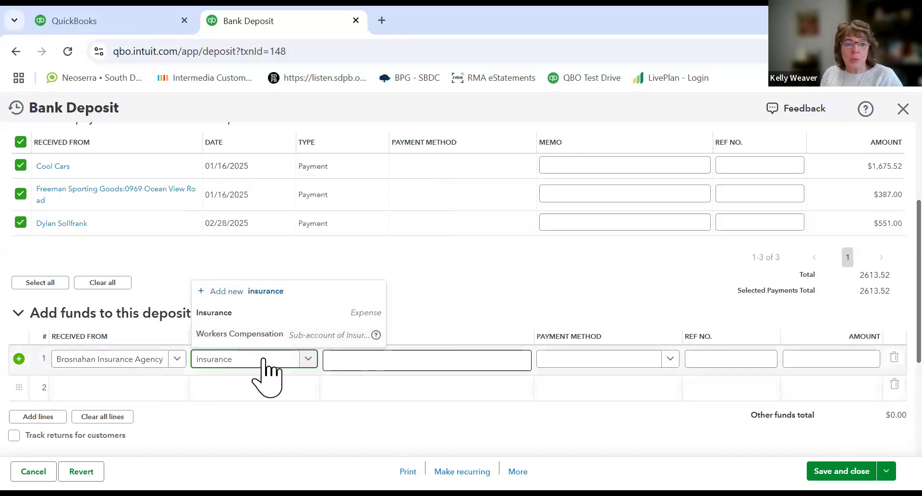
pyautogui.click(285, 361)
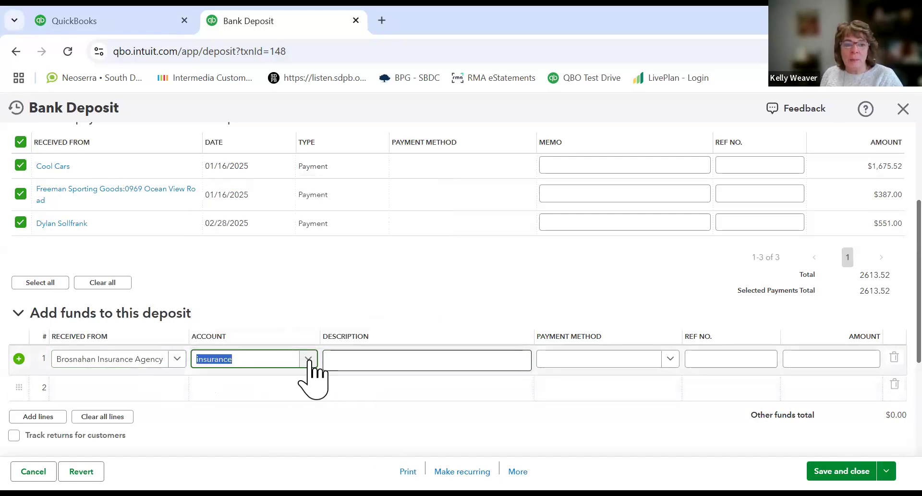
# Step: Enter the funds line description "wcaudit refund" and an amount of 50
pyautogui.click(338, 358)
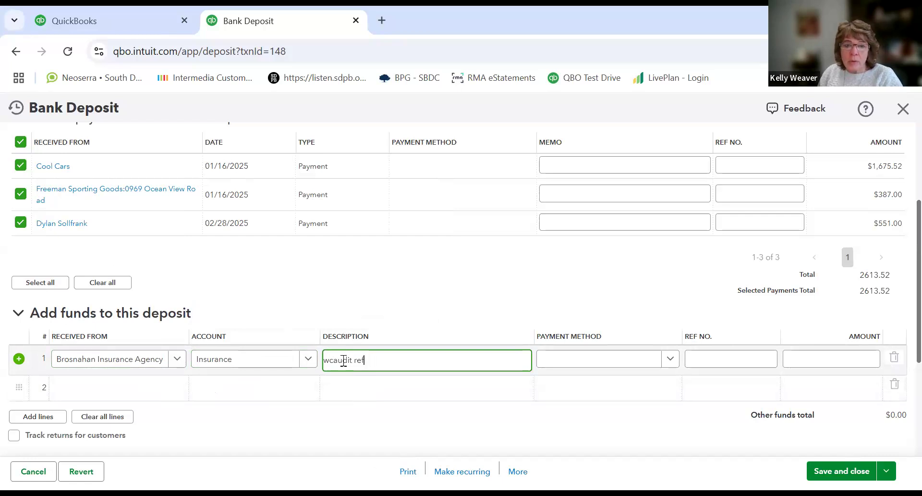
pyautogui.press('Tab')
pyautogui.press('Tab')
pyautogui.press('Tab')
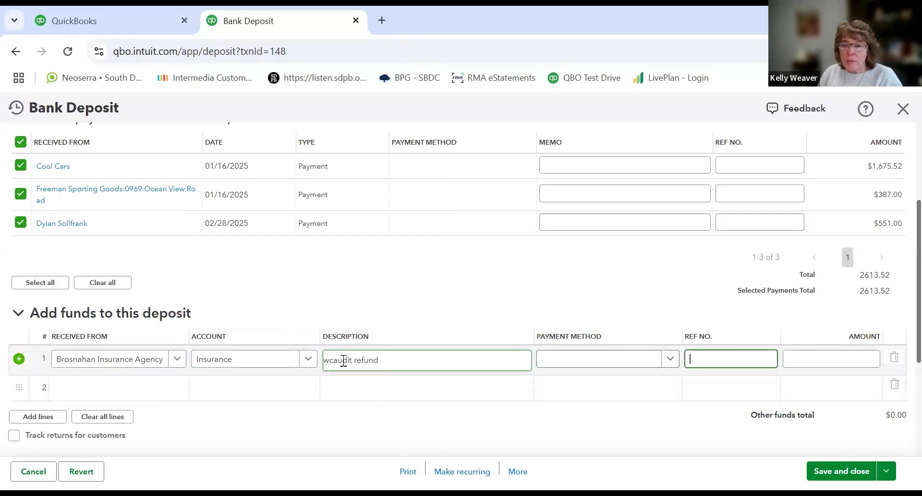
pyautogui.write('50.')
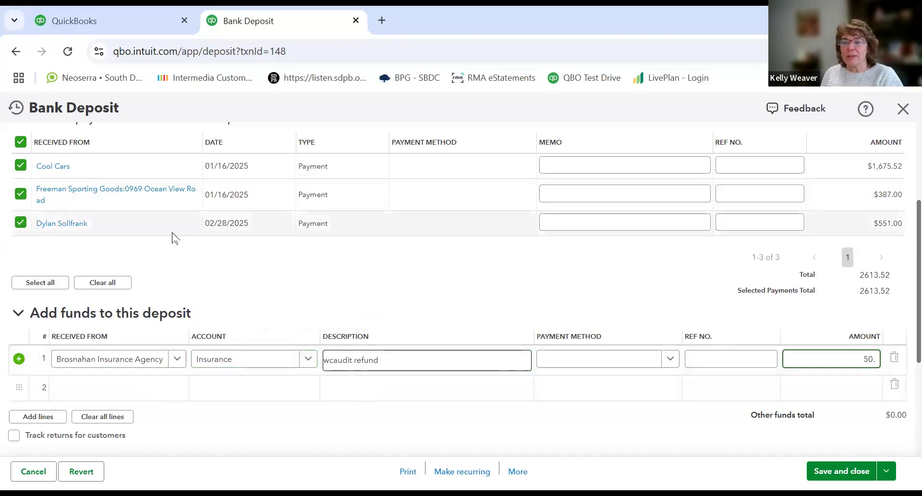
pyautogui.press('Tab')
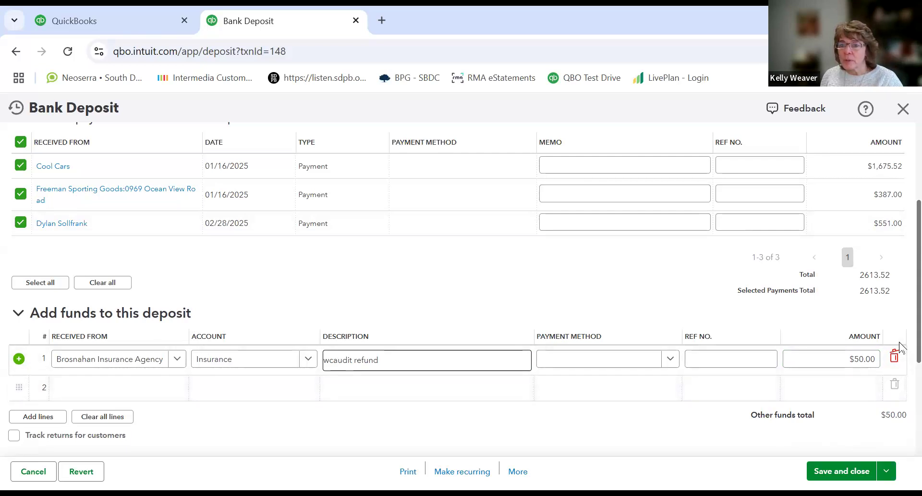
# Step: Search the cash back account list for a postage or supplies account
pyautogui.moveTo(919, 353); pyautogui.dragTo(919, 348)
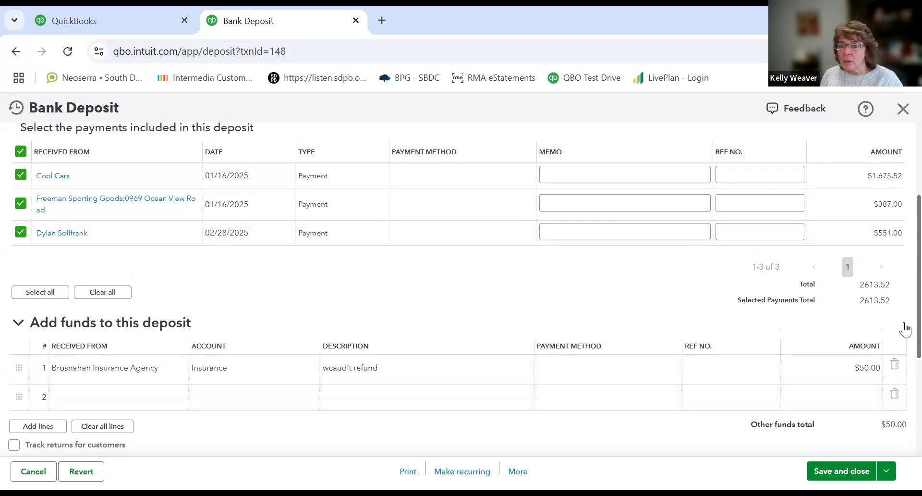
pyautogui.scroll(-1, 903, 326)
pyautogui.scroll(-2, 461, 288)
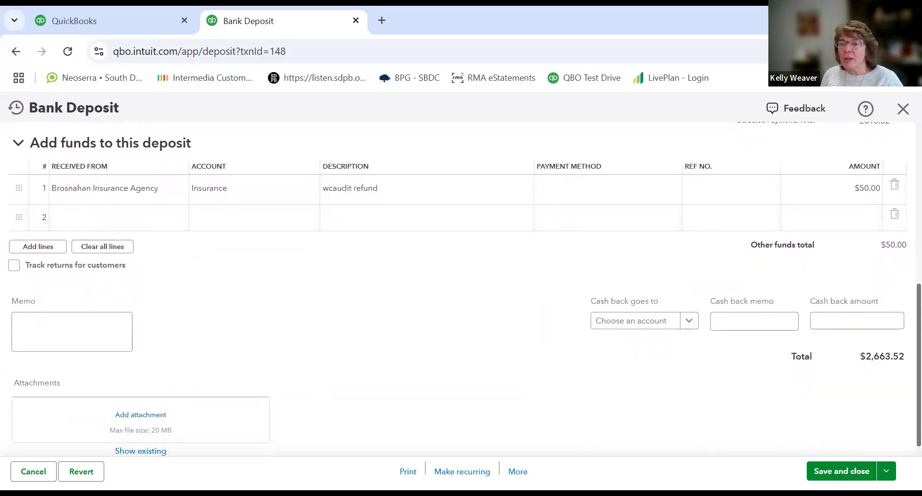
pyautogui.click(748, 321)
pyautogui.click(690, 322)
pyautogui.click(690, 322)
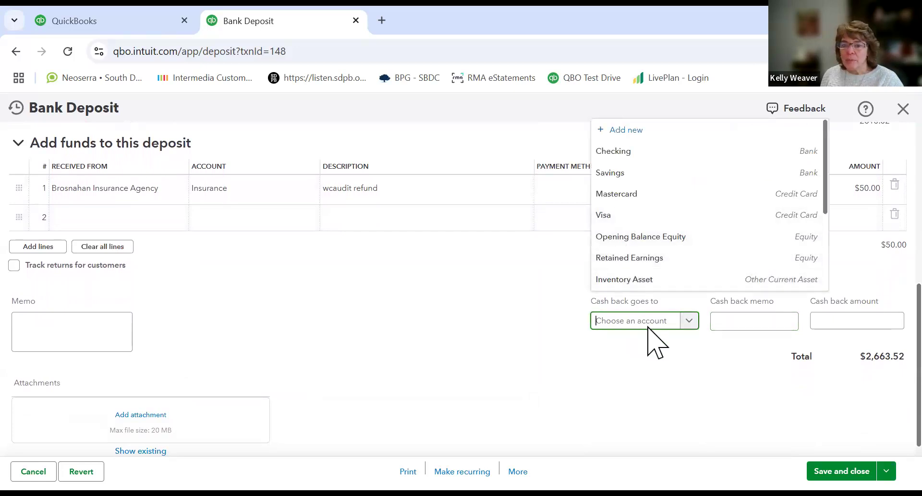
pyautogui.write('post')
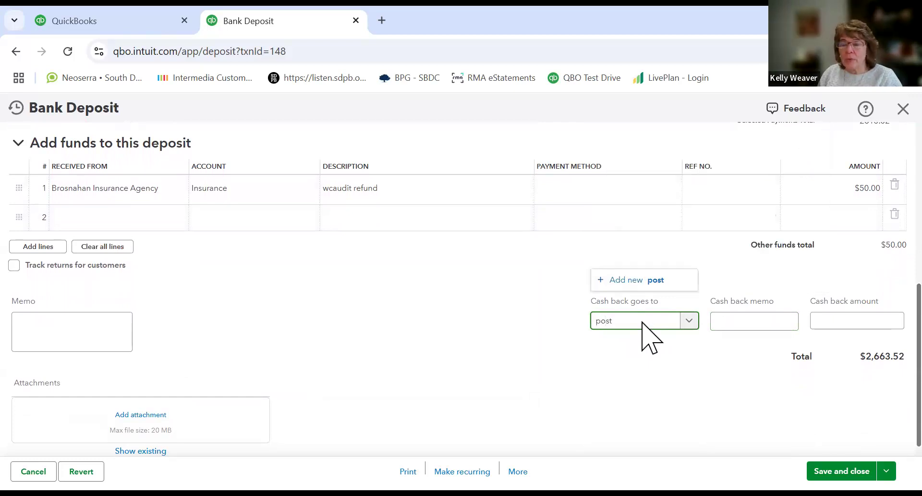
pyautogui.write('a')
pyautogui.press('BackSpace')
pyautogui.press('BackSpace')
pyautogui.press('BackSpace')
pyautogui.press('BackSpace')
pyautogui.press('BackSpace')
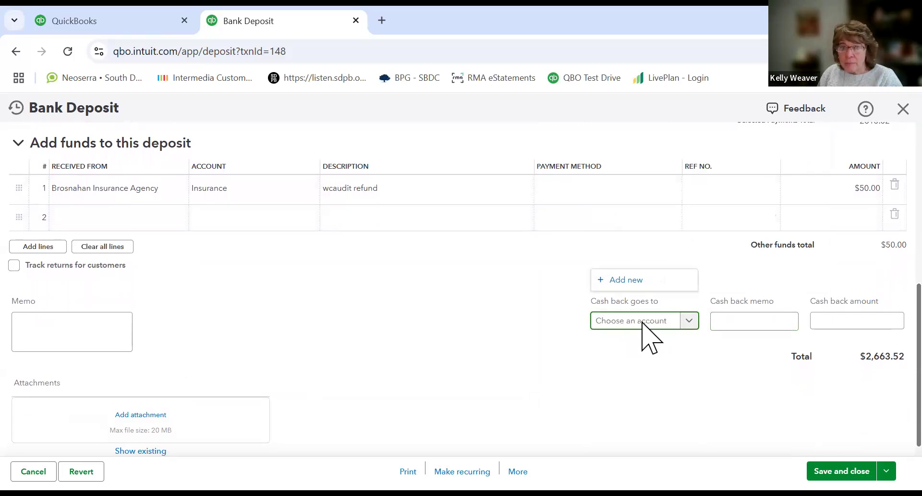
pyautogui.write('suppo')
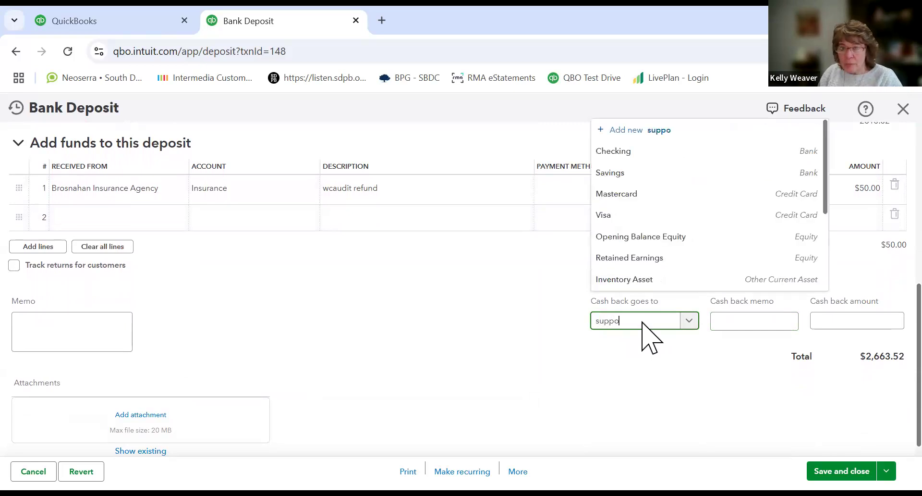
pyautogui.write('lie')
pyautogui.press('BackSpace')
pyautogui.press('BackSpace')
pyautogui.write('ies')
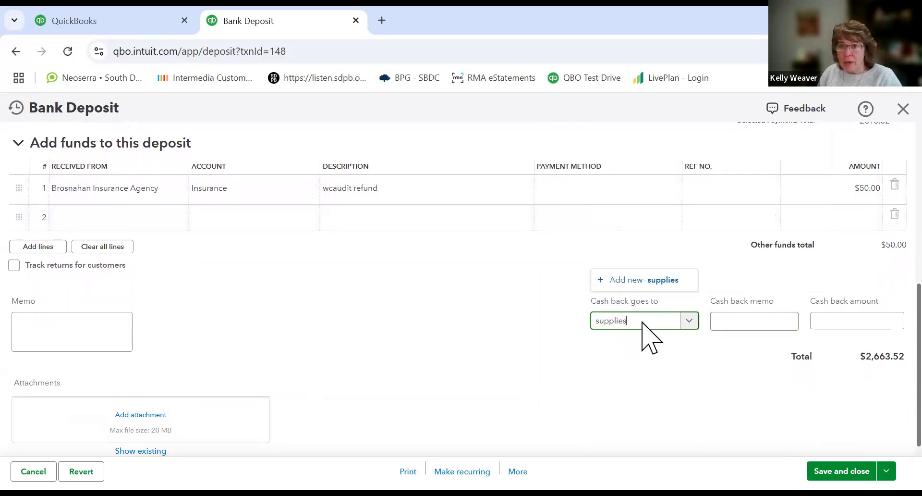
pyautogui.press('BackSpace')
pyautogui.press('BackSpace')
pyautogui.press('BackSpace')
pyautogui.press('BackSpace')
pyautogui.press('BackSpace')
pyautogui.press('BackSpace')
pyautogui.press('BackSpace')
pyautogui.press('BackSpace')
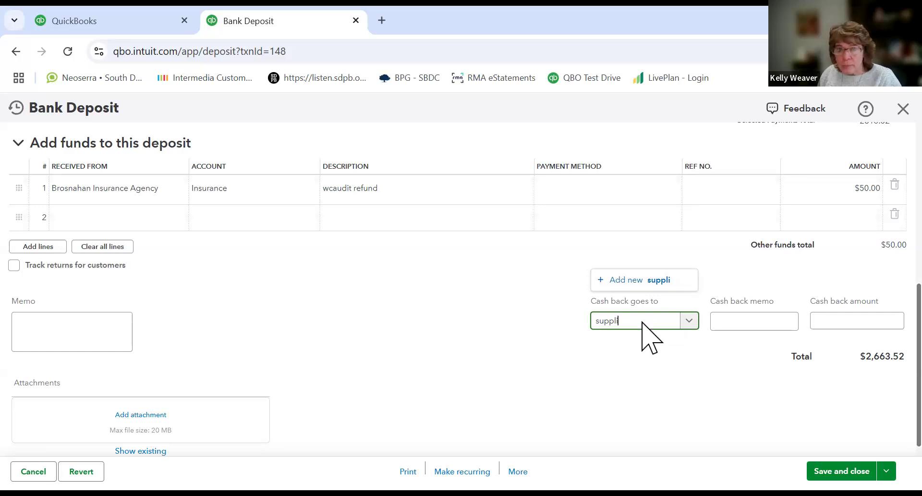
pyautogui.write('off')
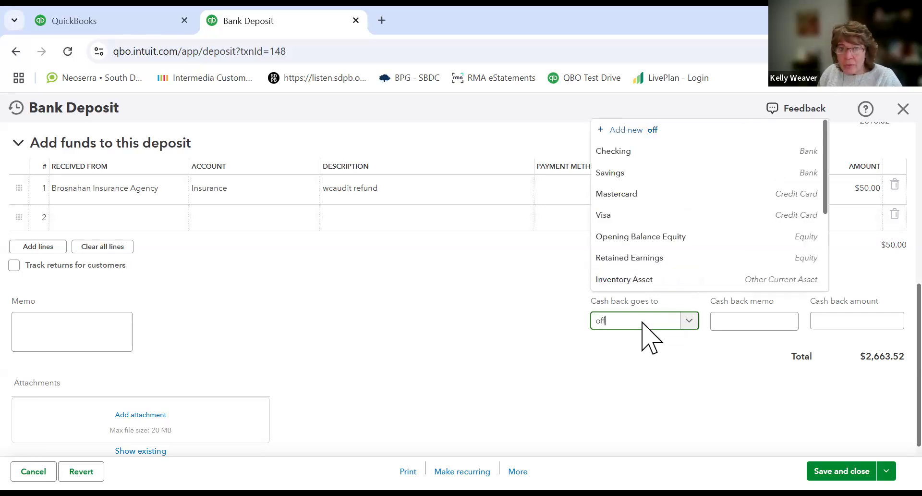
pyautogui.press('BackSpace')
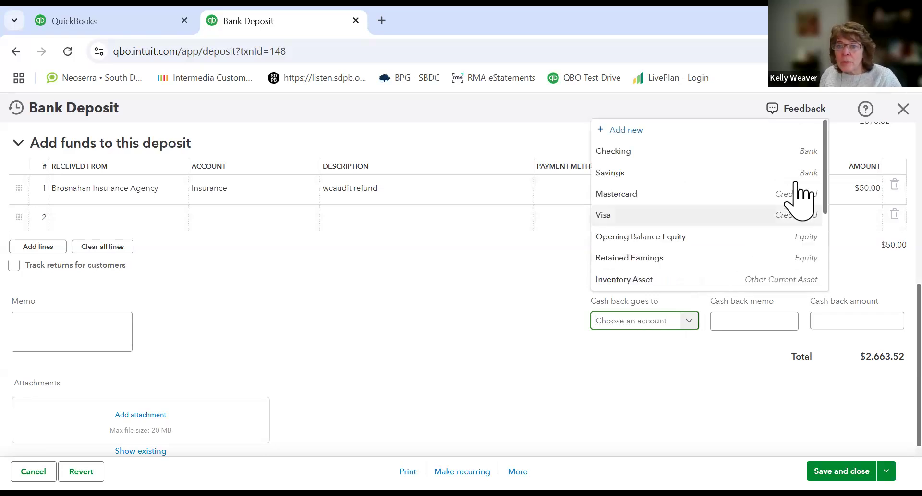
pyautogui.scroll(-5, 817, 202)
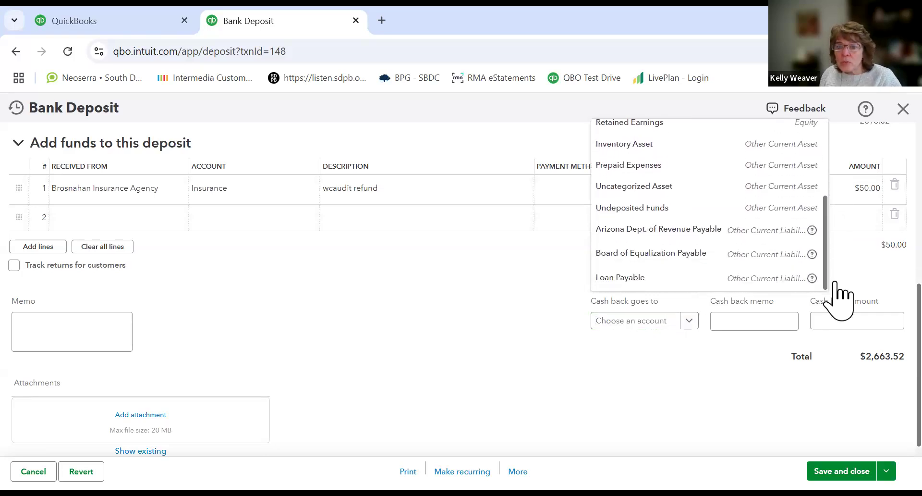
pyautogui.scroll(5, 835, 250)
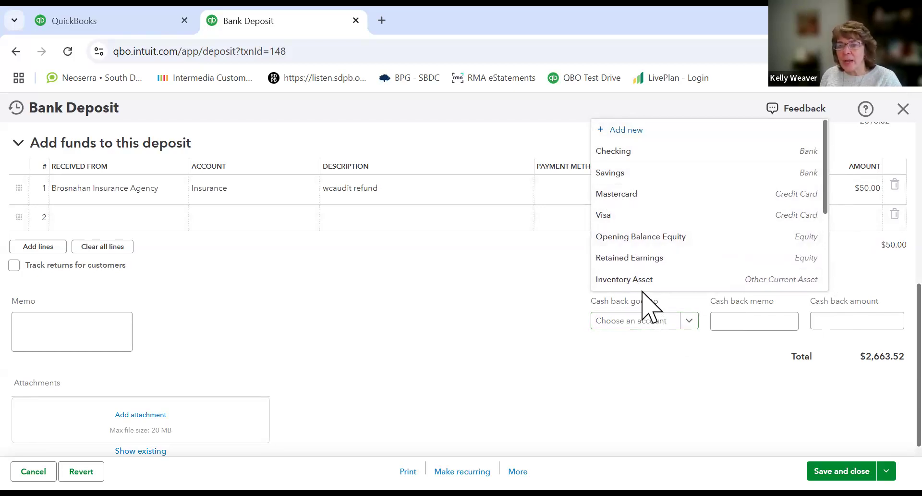
# Step: Enter a $20.00 cash back amount going to the Savings account, and save and close the deposit
pyautogui.click(683, 320)
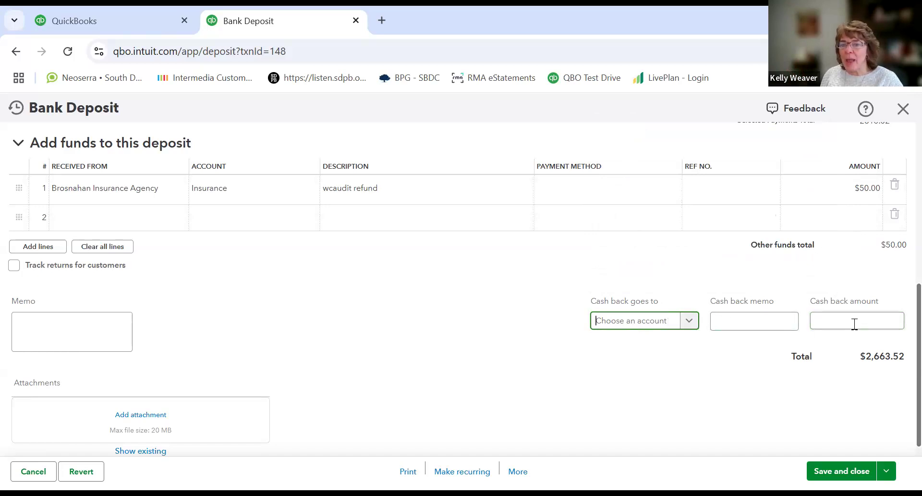
pyautogui.click(831, 321)
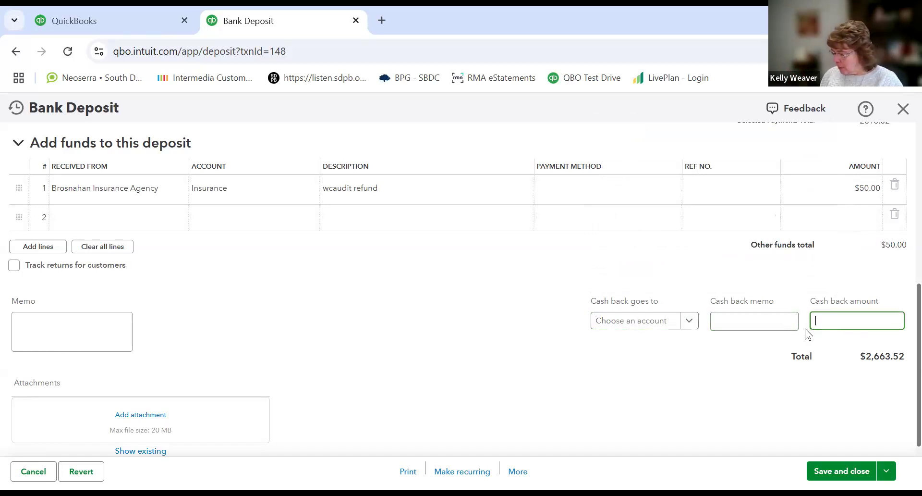
pyautogui.write('20.')
pyautogui.press('Tab')
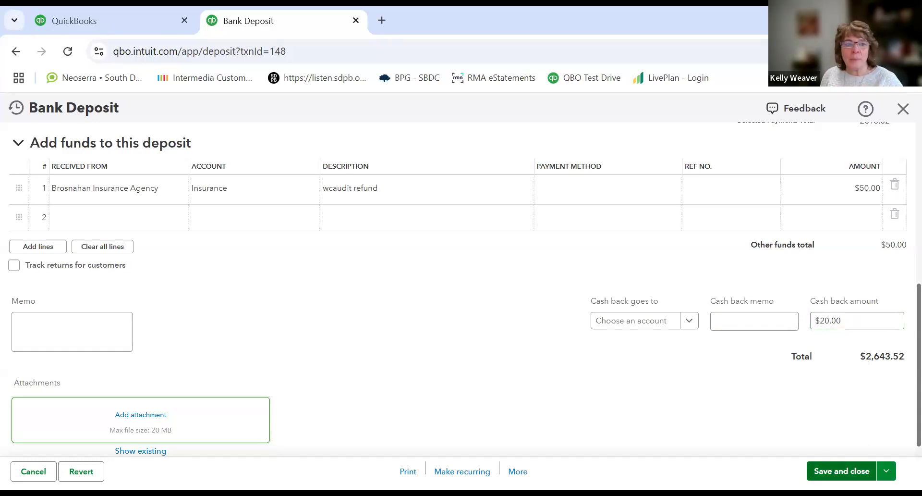
pyautogui.click(842, 471)
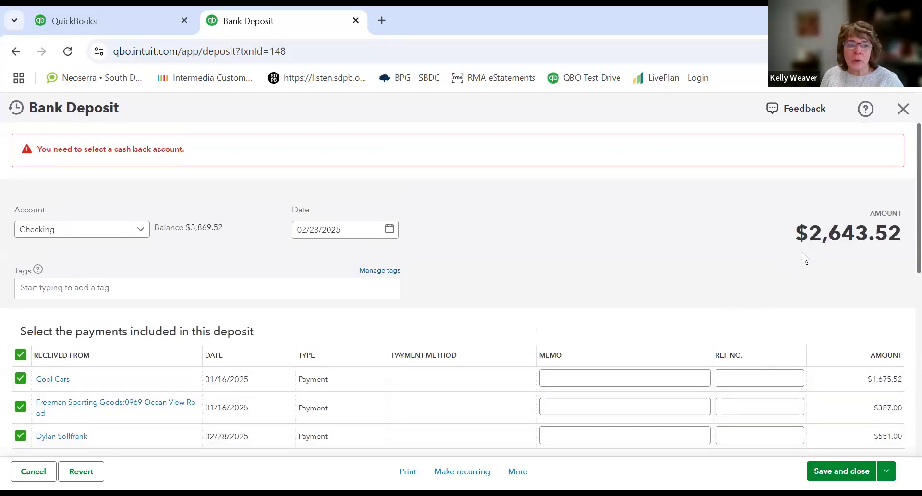
pyautogui.scroll(-10, 798, 289)
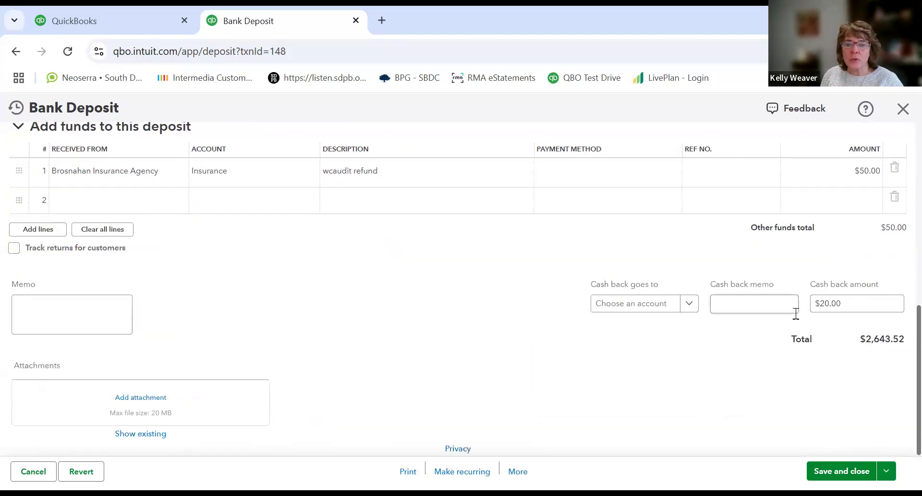
pyautogui.click(690, 305)
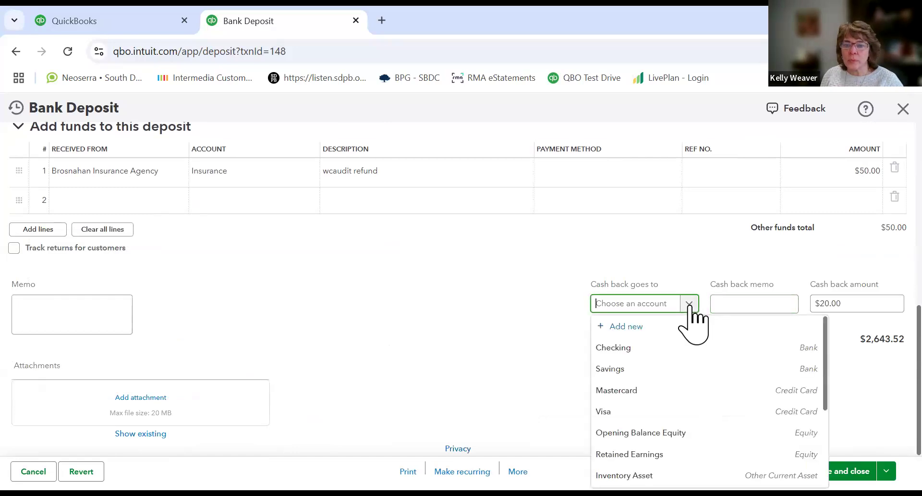
pyautogui.click(617, 369)
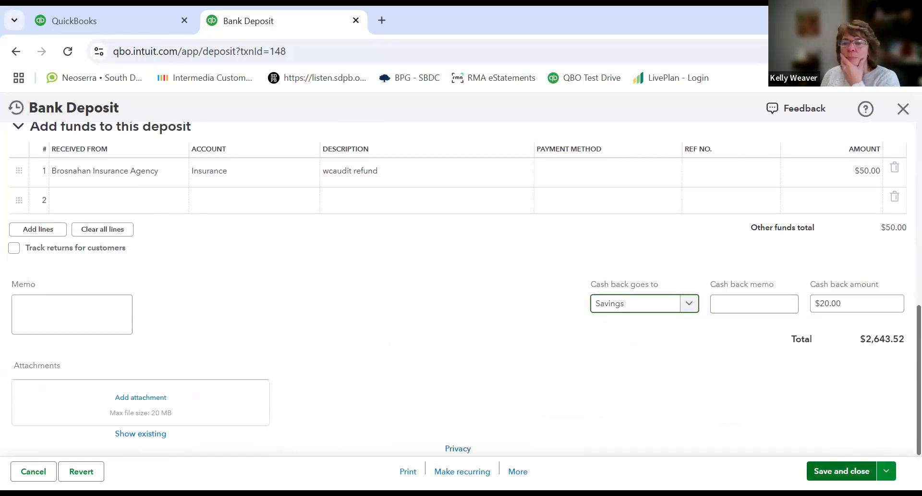
pyautogui.click(842, 472)
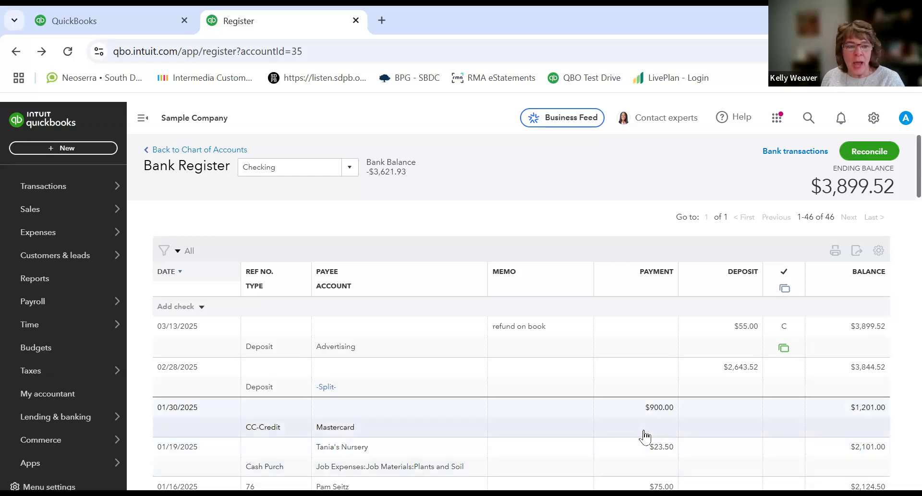
# Step: Start a new check from the Expenses page with Bob's Burger Joint as the payee
pyautogui.moveTo(36, 236)
pyautogui.click(146, 238)
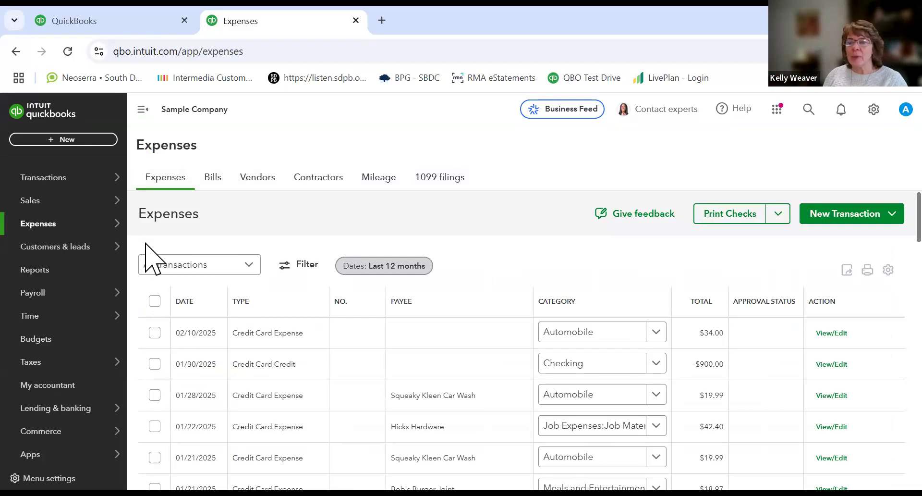
pyautogui.click(892, 213)
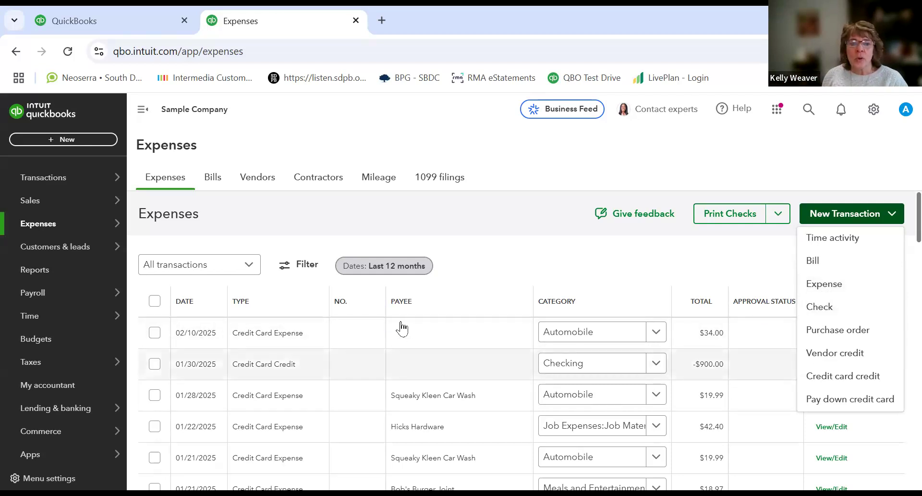
pyautogui.click(823, 310)
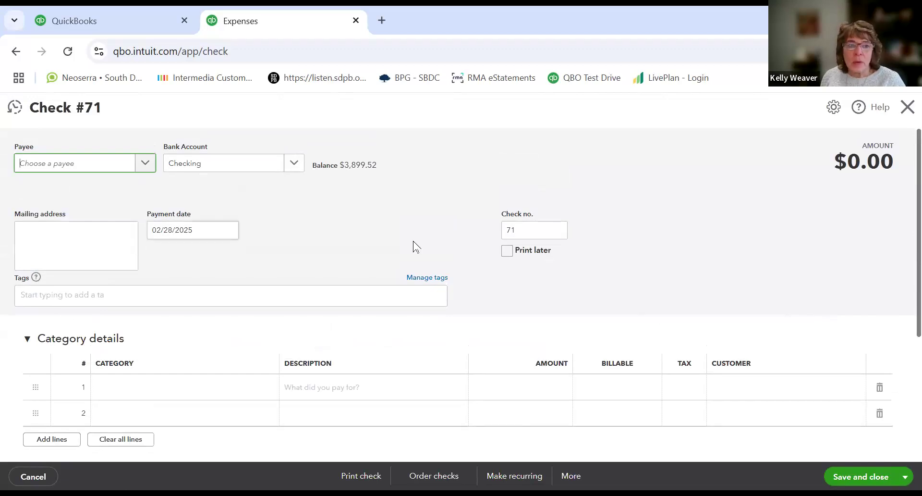
pyautogui.click(151, 162)
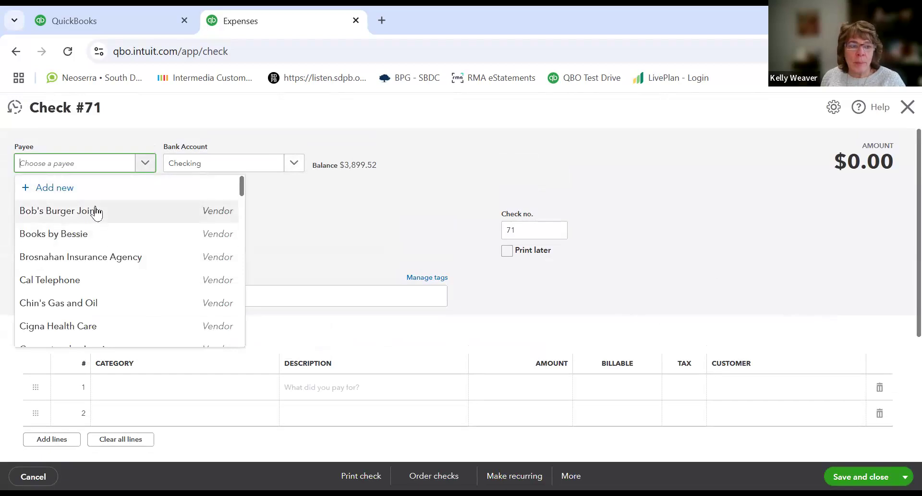
pyautogui.click(223, 215)
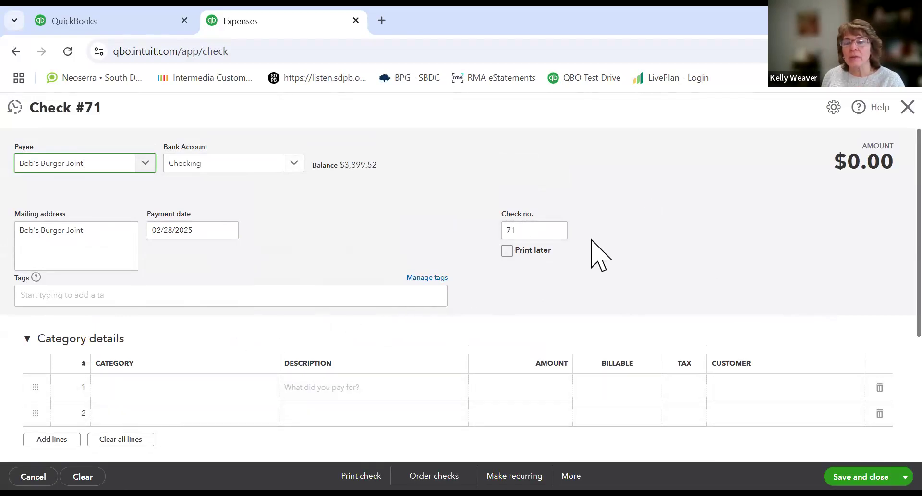
pyautogui.click(522, 230)
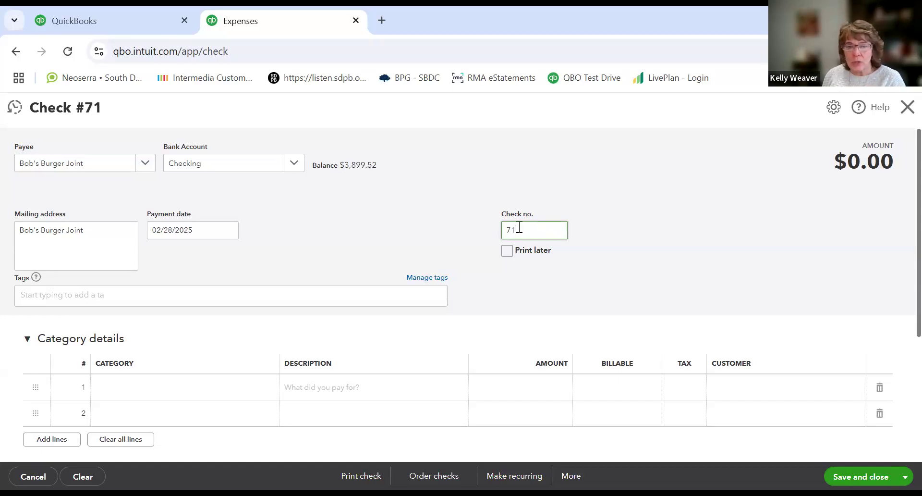
# Step: Fill the check's first line with category Travel Meals, description "lunch on sales visit to SF", and amount 85.05
pyautogui.click(169, 387)
pyautogui.write('mea')
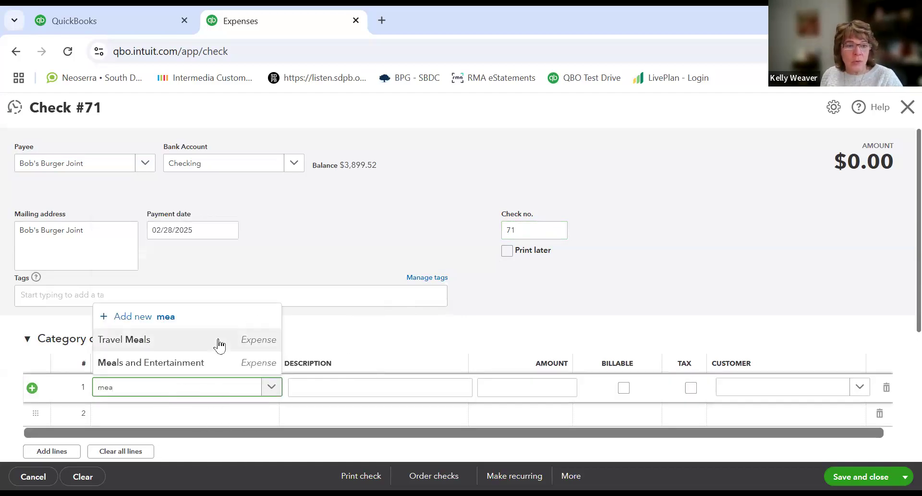
pyautogui.click(151, 347)
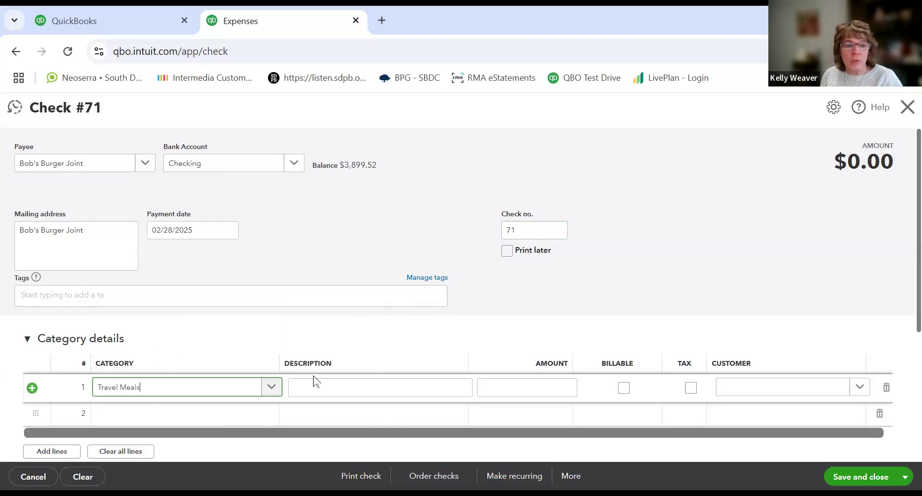
pyautogui.click(393, 390)
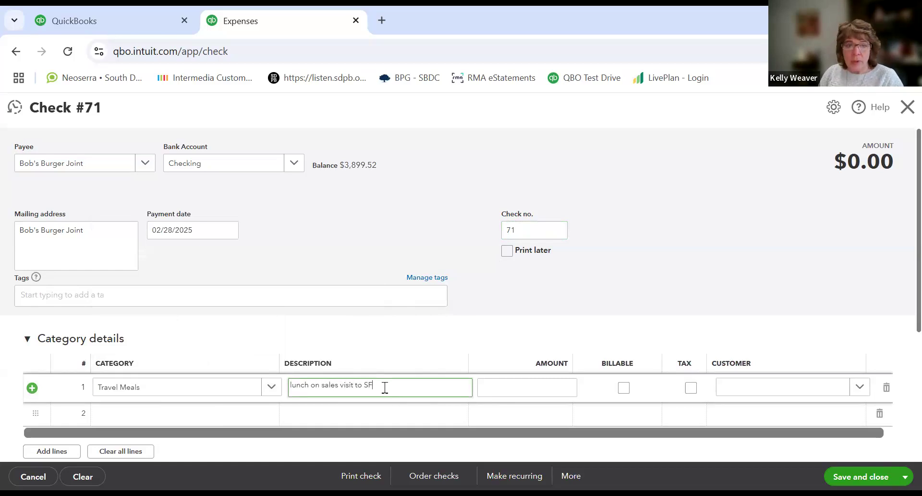
pyautogui.click(507, 391)
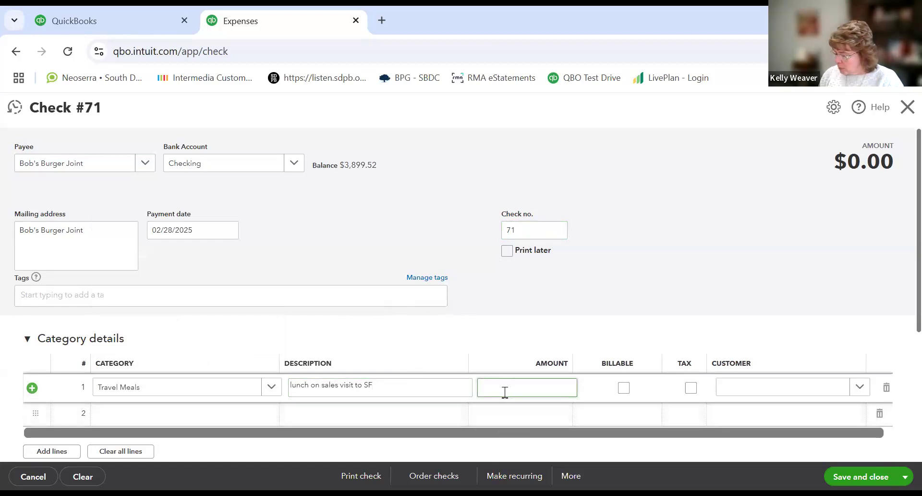
pyautogui.write('85.0')
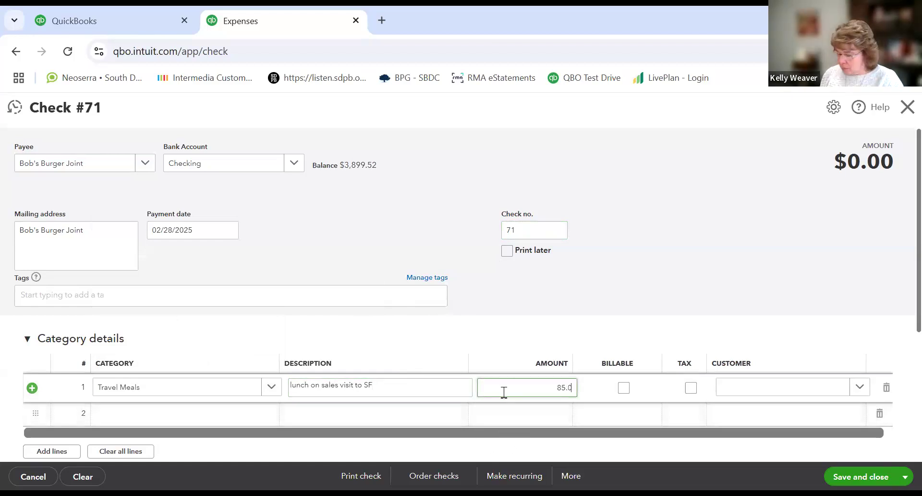
pyautogui.write('5')
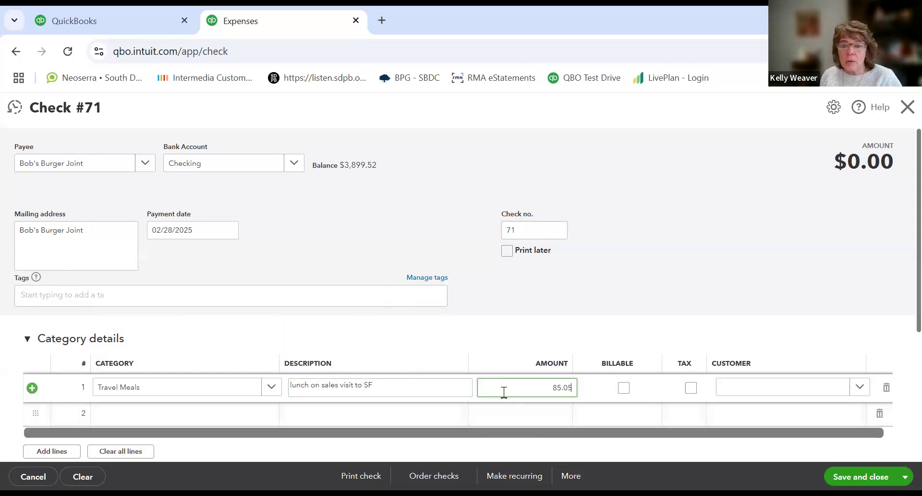
pyautogui.press('Tab')
pyautogui.press('Tab')
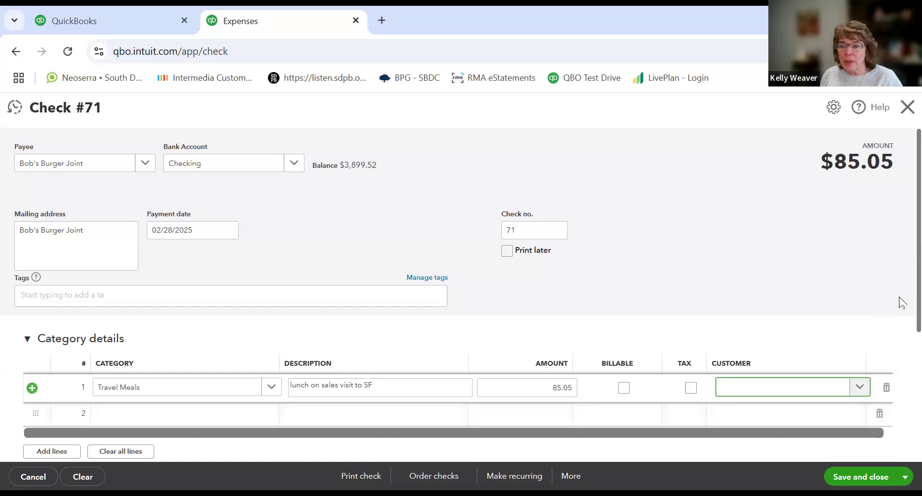
# Step: Save and close the check
pyautogui.scroll(-1, 902, 320)
pyautogui.moveTo(900, 329); pyautogui.dragTo(899, 326)
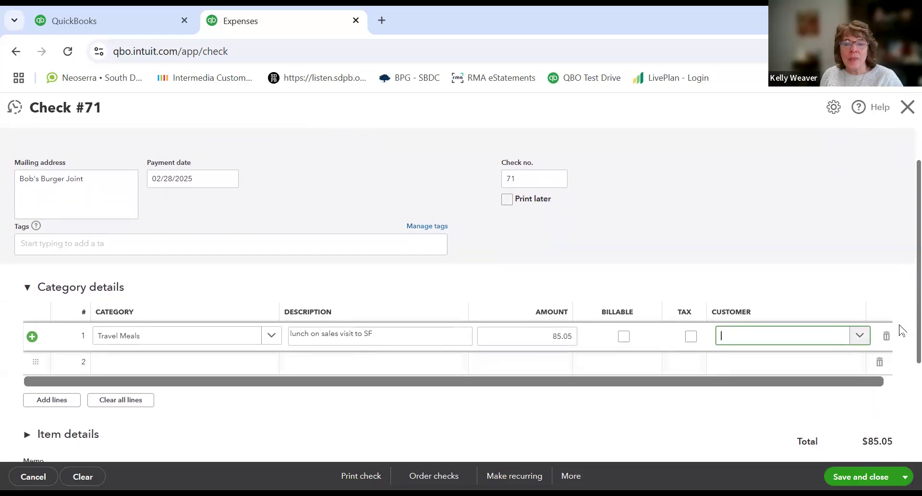
pyautogui.scroll(-1, 900, 331)
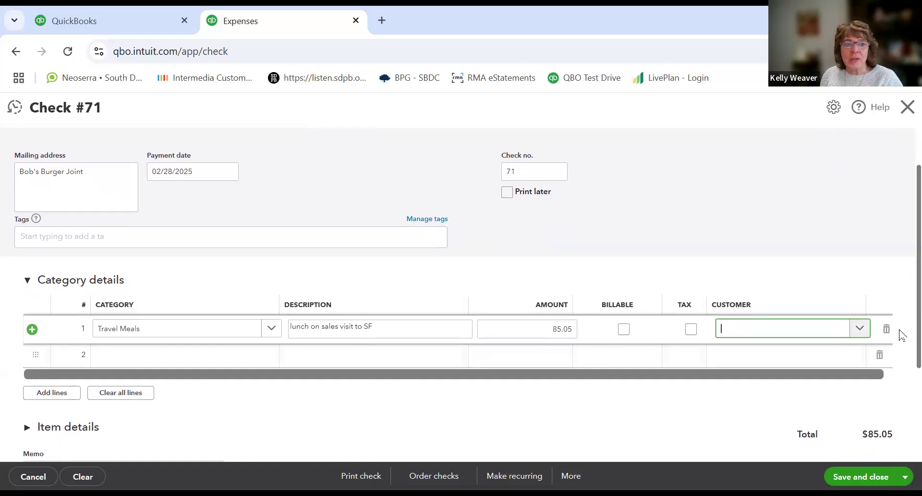
pyautogui.scroll(1, 901, 332)
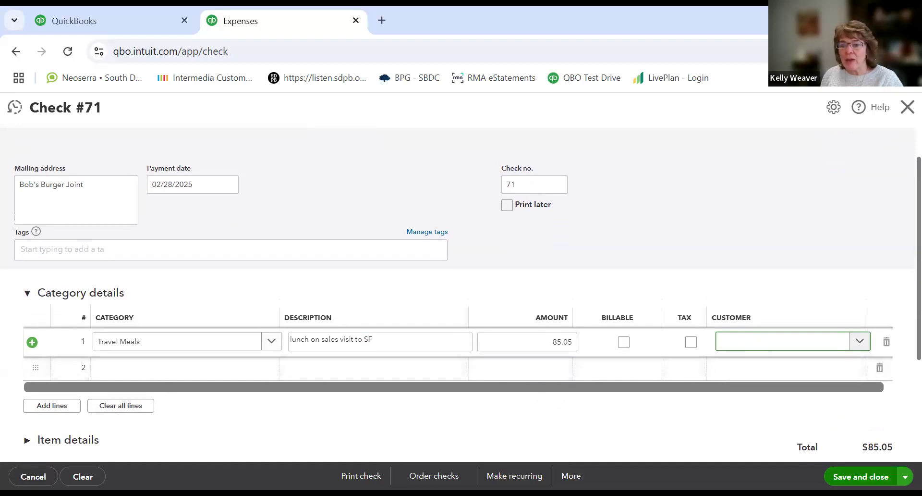
pyautogui.click(860, 477)
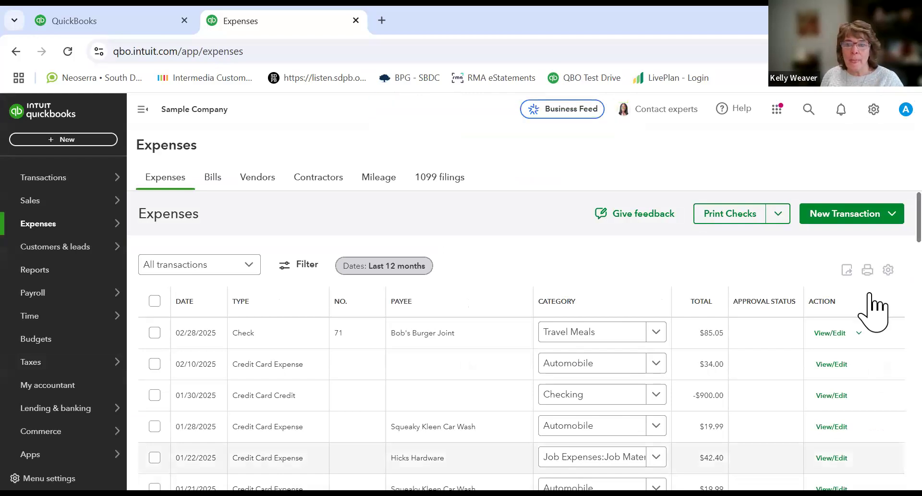
# Step: Start a new bill for vendor Cal Telephone and set its terms to Net 60
pyautogui.click(841, 217)
pyautogui.click(816, 262)
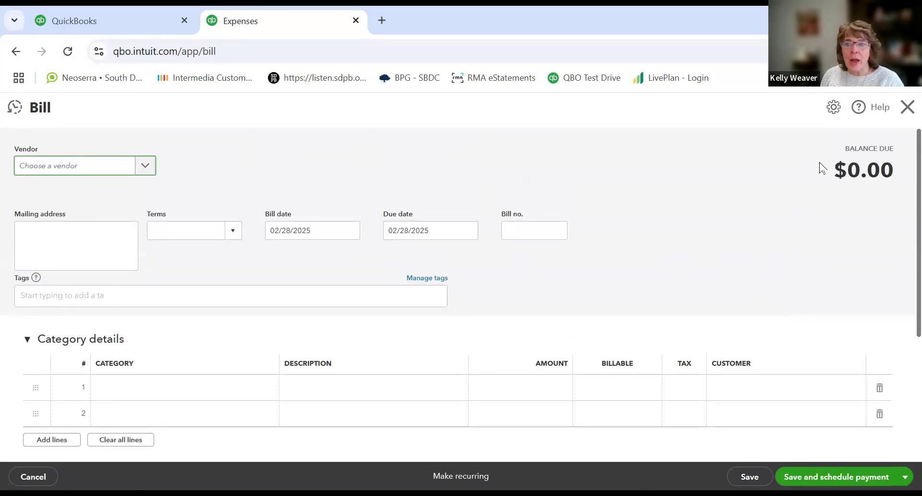
pyautogui.click(77, 172)
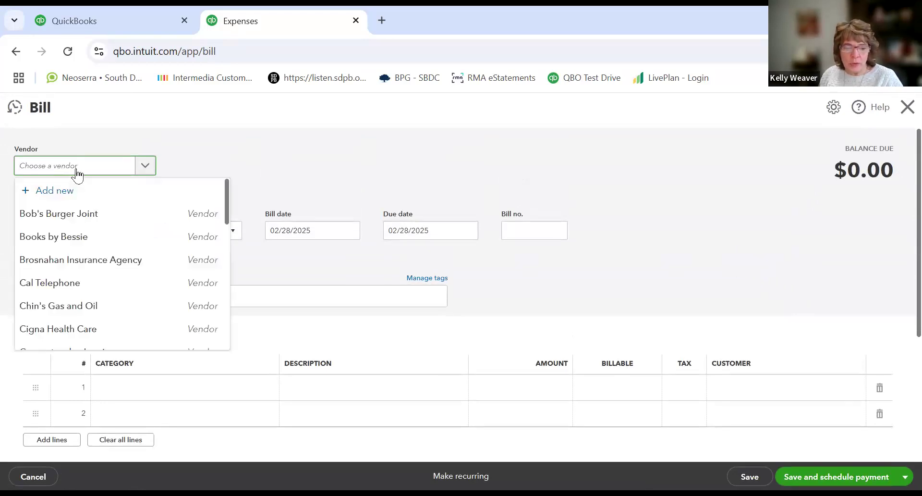
pyautogui.write('cal te')
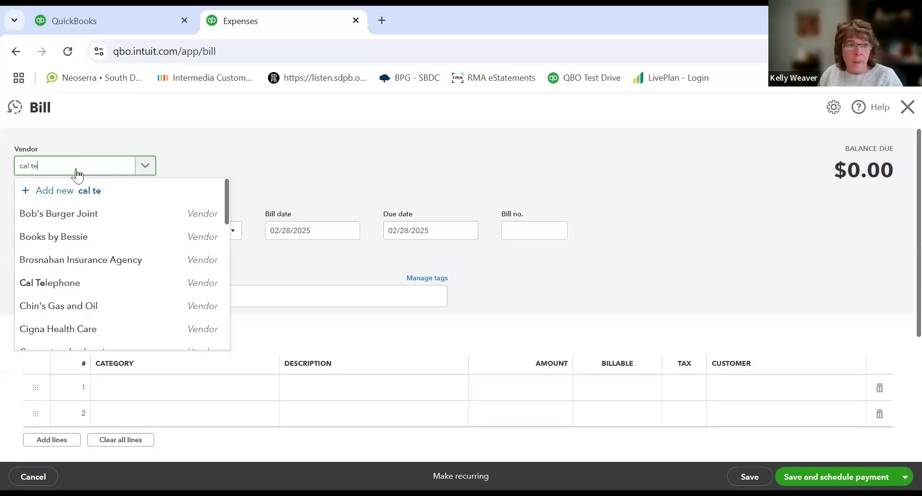
pyautogui.click(67, 216)
pyautogui.click(67, 216)
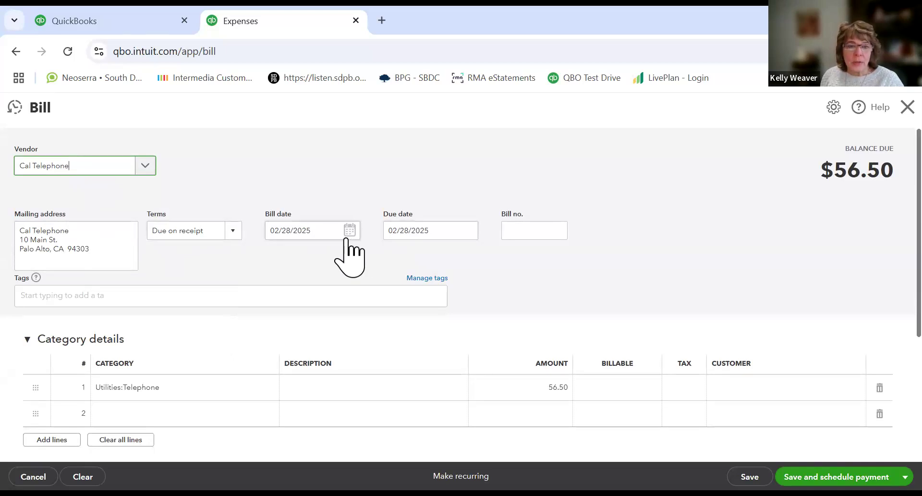
pyautogui.click(233, 238)
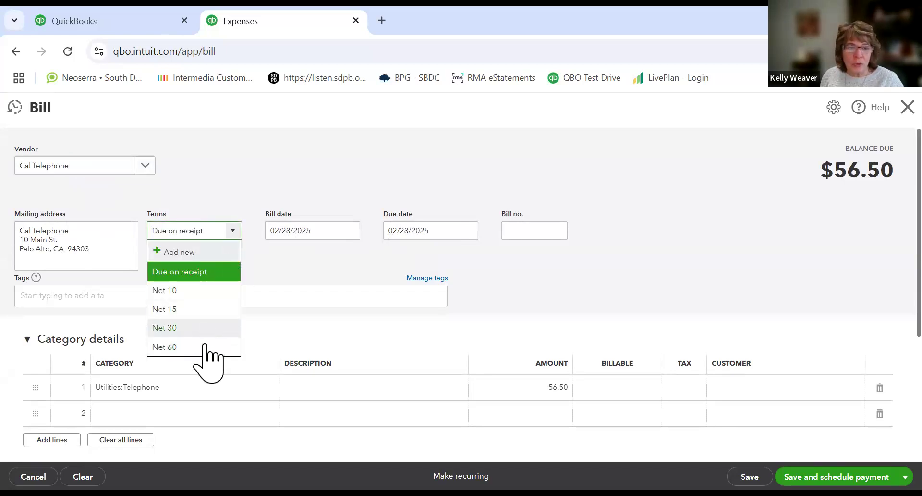
pyautogui.click(209, 347)
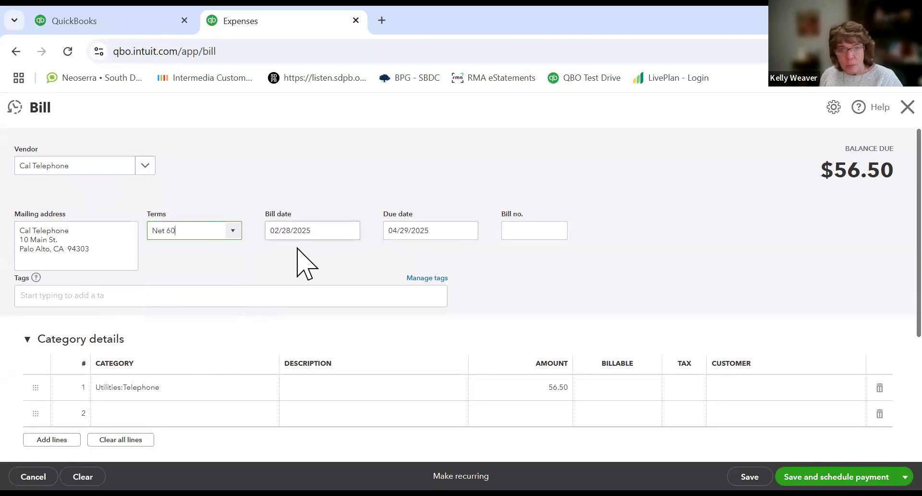
pyautogui.press('Tab')
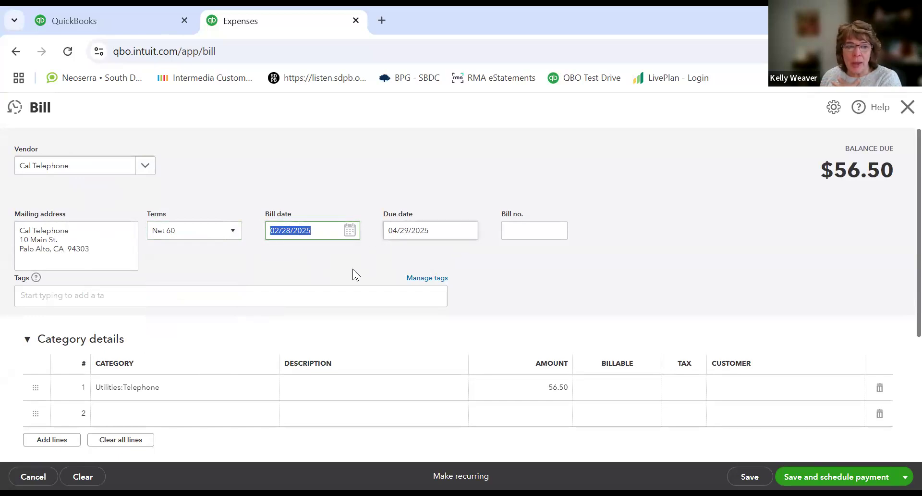
# Step: Browse the category account list for the bill's first line
pyautogui.click(215, 389)
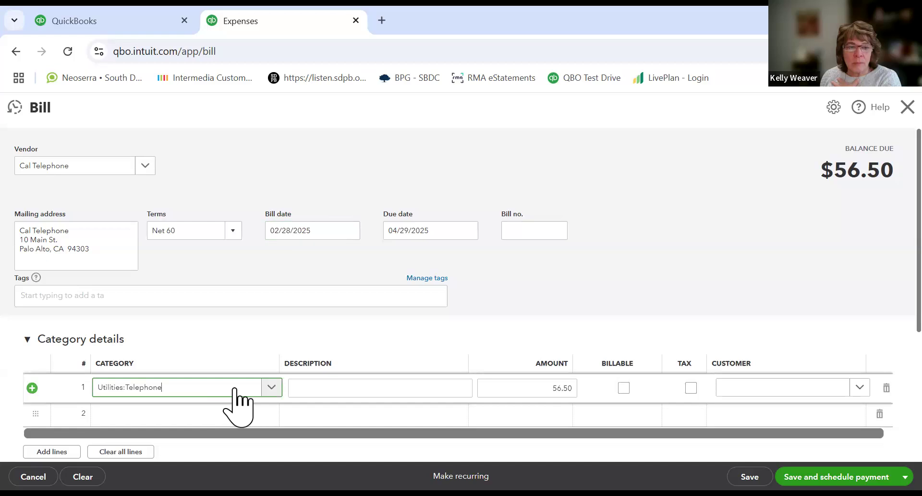
pyautogui.click(271, 388)
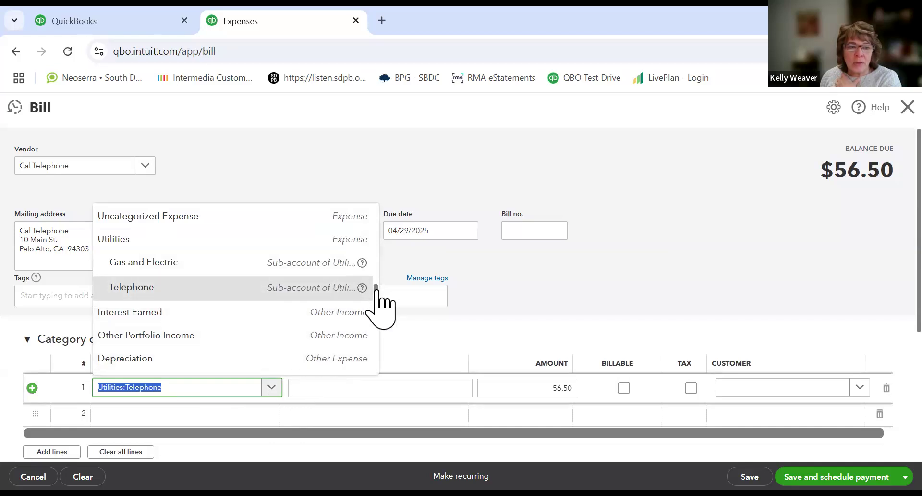
pyautogui.moveTo(376, 288); pyautogui.dragTo(364, 207)
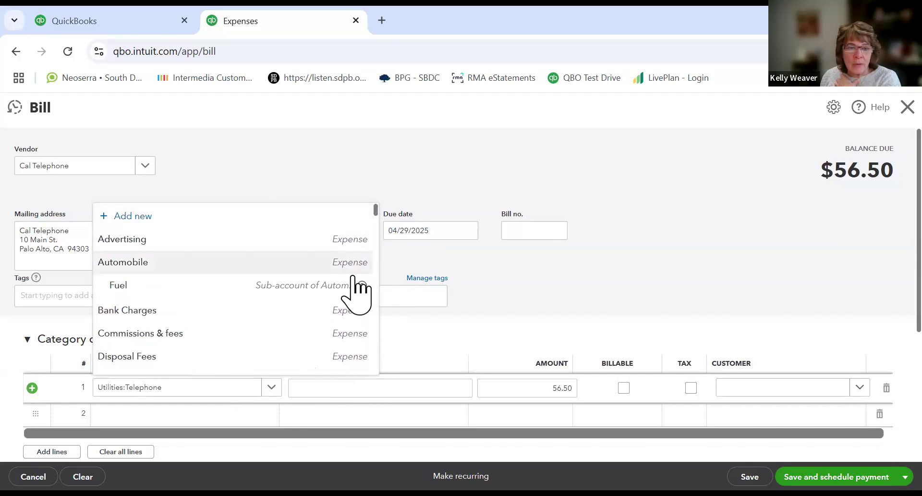
pyautogui.scroll(-15, 355, 293)
pyautogui.scroll(-5, 352, 296)
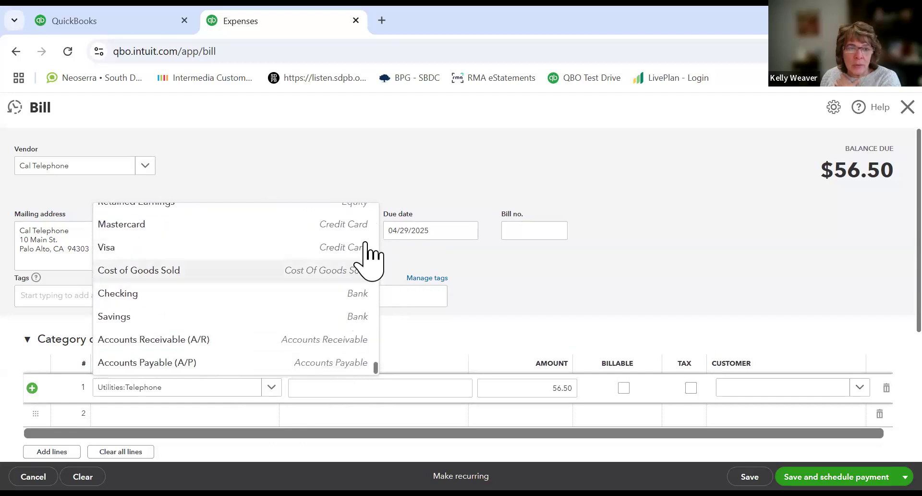
pyautogui.moveTo(375, 364)
pyautogui.mouseDown()
pyautogui.moveTo(376, 345)
pyautogui.moveTo(377, 356)
pyautogui.mouseUp()
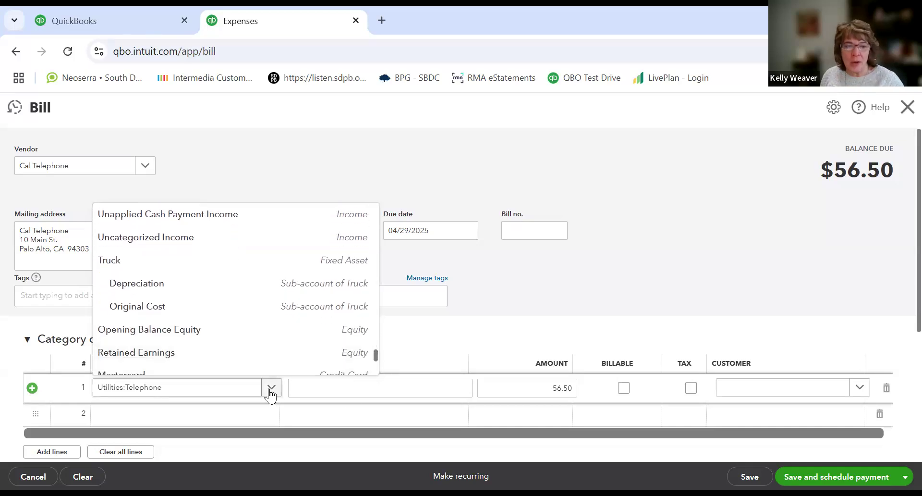
pyautogui.click(228, 391)
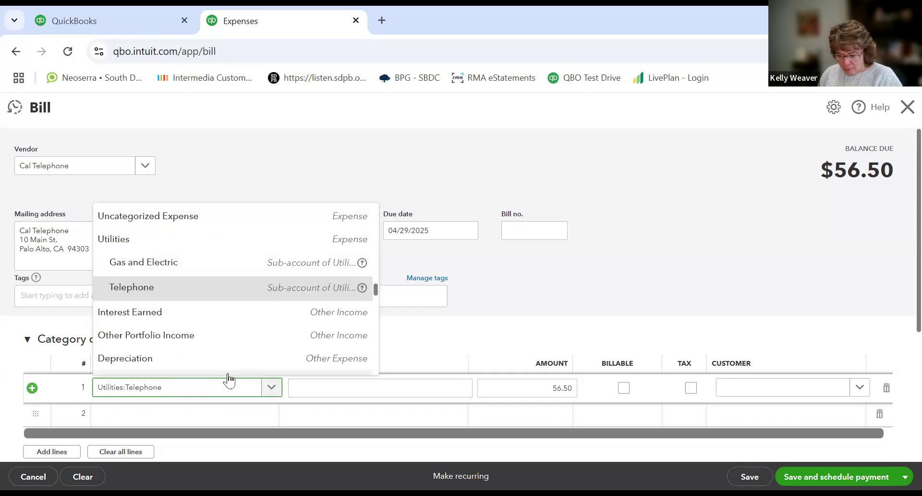
# Step: From the bill's first category line, add a new Fixed Assets account named Equipment with detail type Fixed Asset Phone
pyautogui.write('Equ8ip')
pyautogui.press('BackSpace')
pyautogui.press('BackSpace')
pyautogui.press('BackSpace')
pyautogui.press('BackSpace')
pyautogui.press('BackSpace')
pyautogui.press('BackSpace')
pyautogui.press('BackSpace')
pyautogui.press('BackSpace')
pyautogui.press('BackSpace')
pyautogui.press('BackSpace')
pyautogui.press('BackSpace')
pyautogui.press('BackSpace')
pyautogui.press('BackSpace')
pyautogui.press('BackSpace')
pyautogui.press('BackSpace')
pyautogui.press('BackSpace')
pyautogui.press('BackSpace')
pyautogui.press('BackSpace')
pyautogui.press('BackSpace')
pyautogui.press('BackSpace')
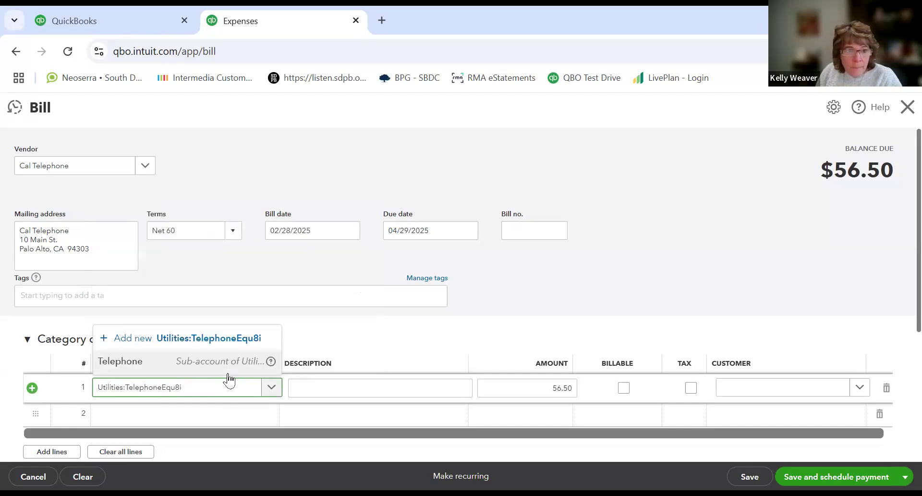
pyautogui.write('Equ')
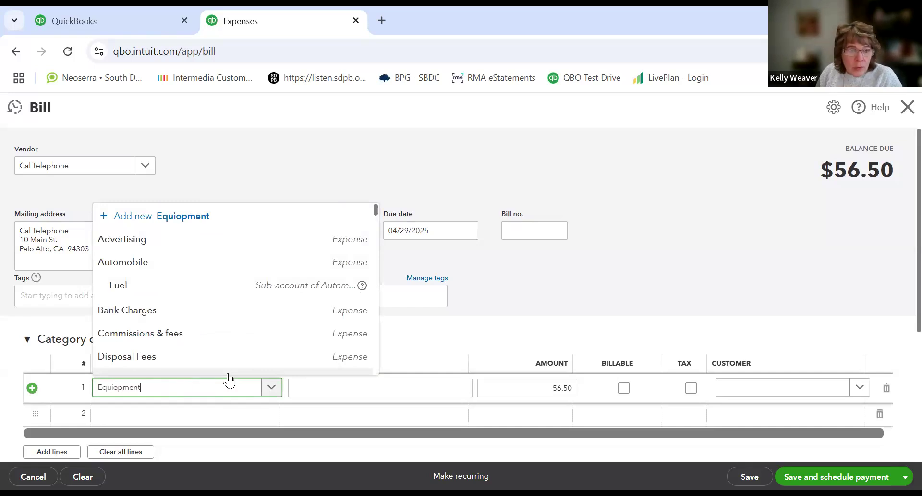
pyautogui.write('iopment')
pyautogui.press('BackSpace')
pyautogui.press('BackSpace')
pyautogui.press('BackSpace')
pyautogui.write('ip')
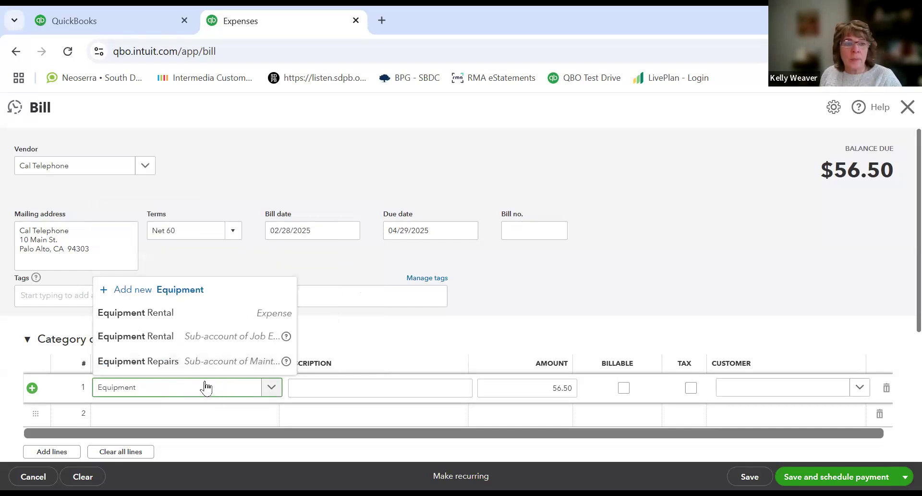
pyautogui.click(168, 295)
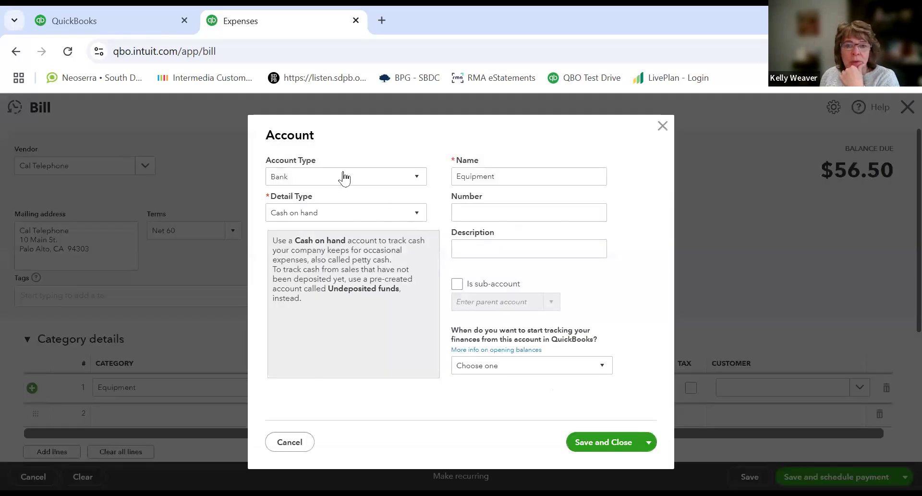
pyautogui.click(416, 183)
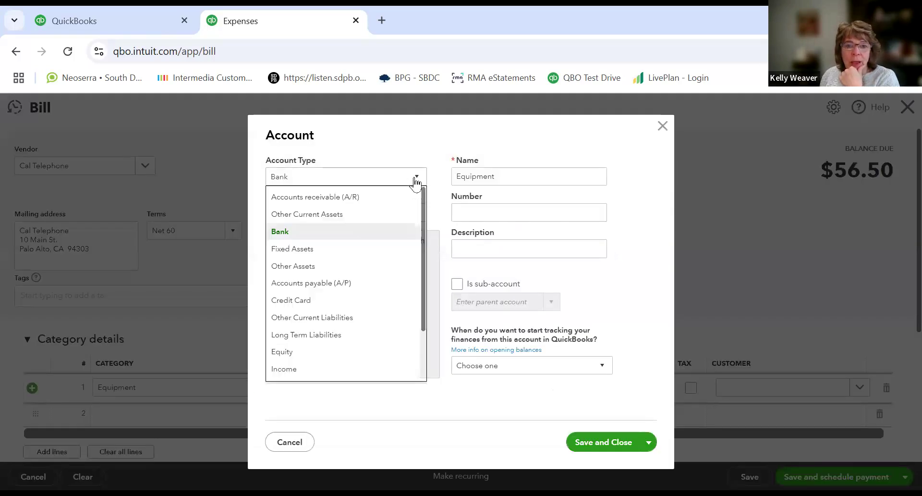
pyautogui.click(330, 249)
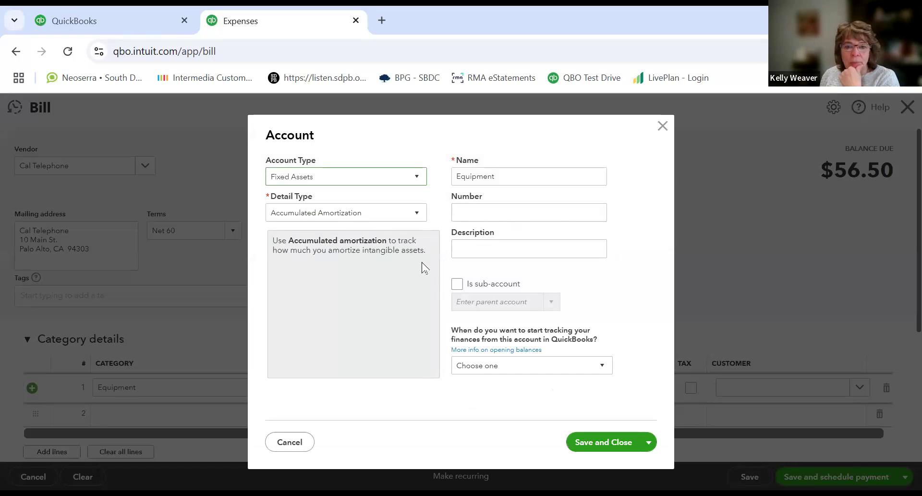
pyautogui.click(417, 221)
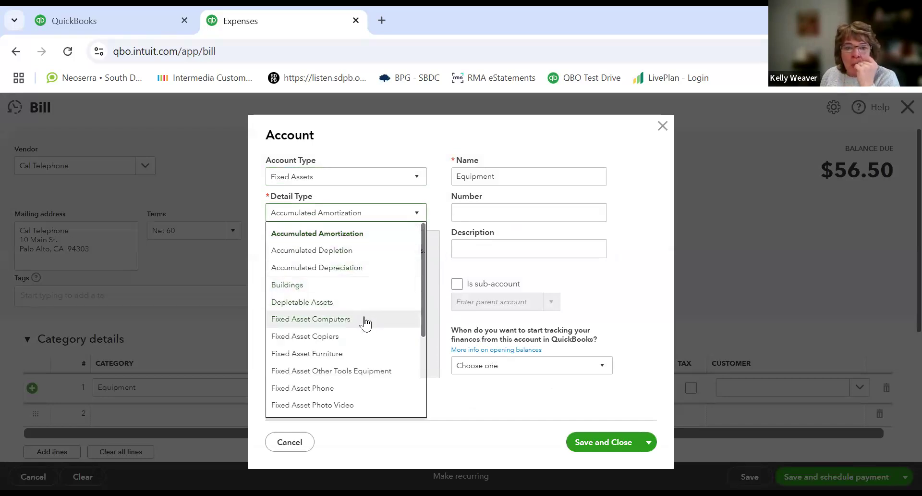
pyautogui.click(333, 394)
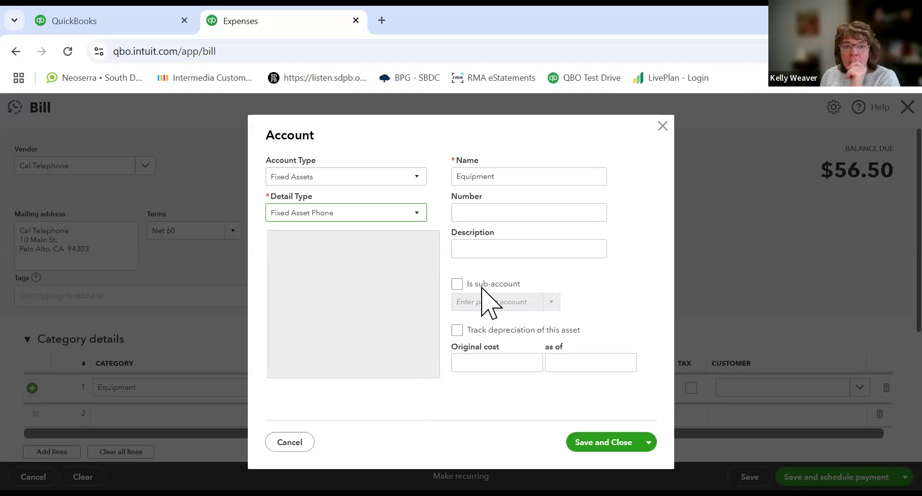
pyautogui.click(582, 439)
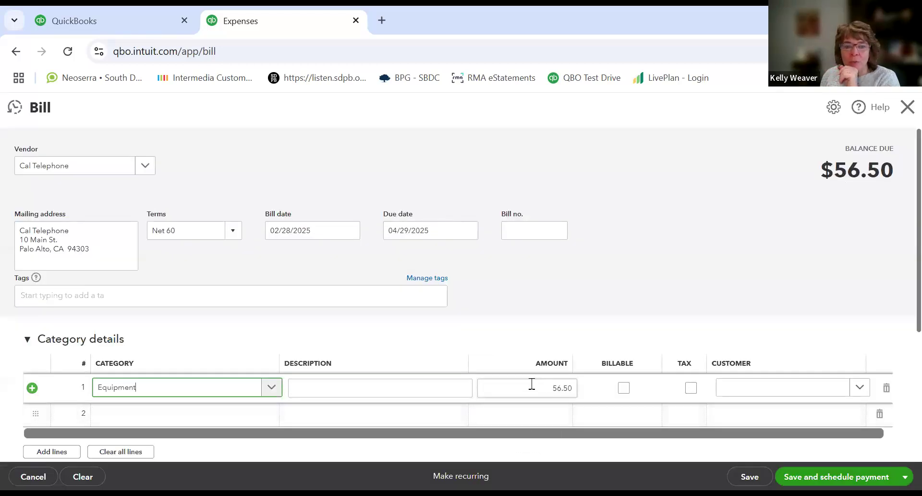
# Step: Set the first line's amount to 5925.02
pyautogui.moveTo(532, 386); pyautogui.dragTo(562, 376)
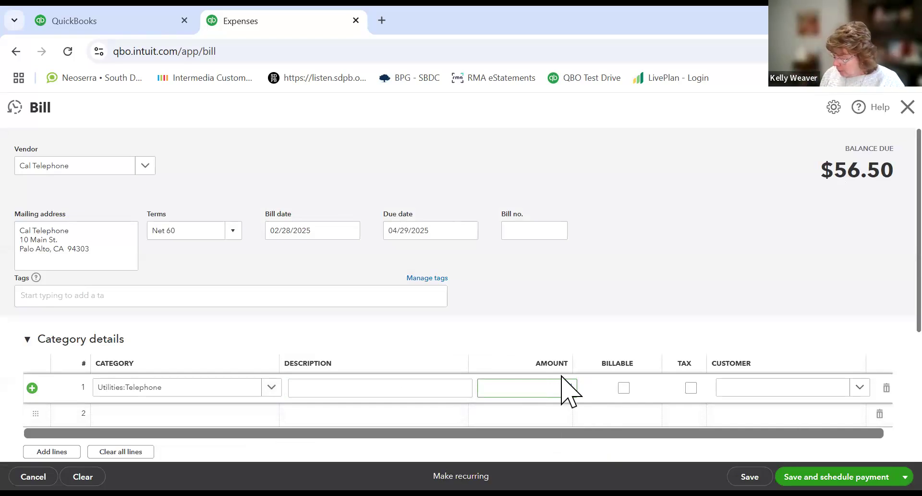
pyautogui.write('5925.02')
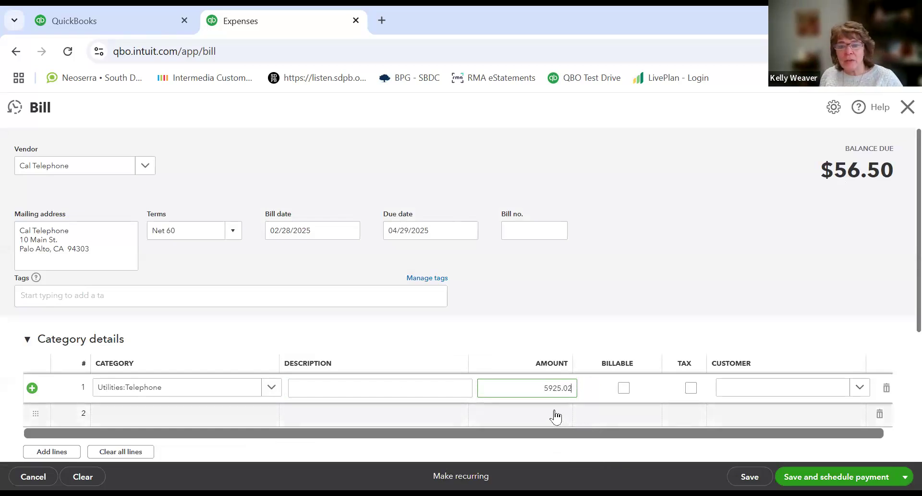
pyautogui.press('Tab')
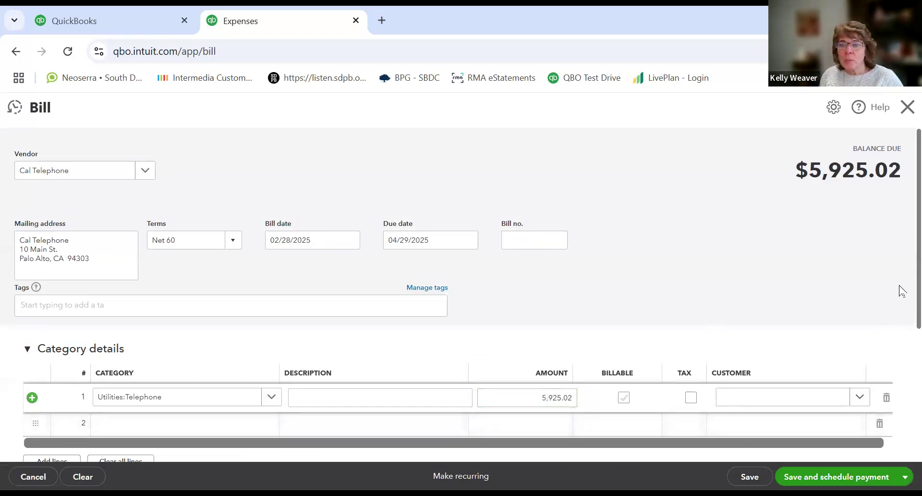
# Step: Choose the Equipment fixed-asset account as the first line's category
pyautogui.moveTo(919, 292); pyautogui.dragTo(919, 358)
pyautogui.scroll(3, 865, 329)
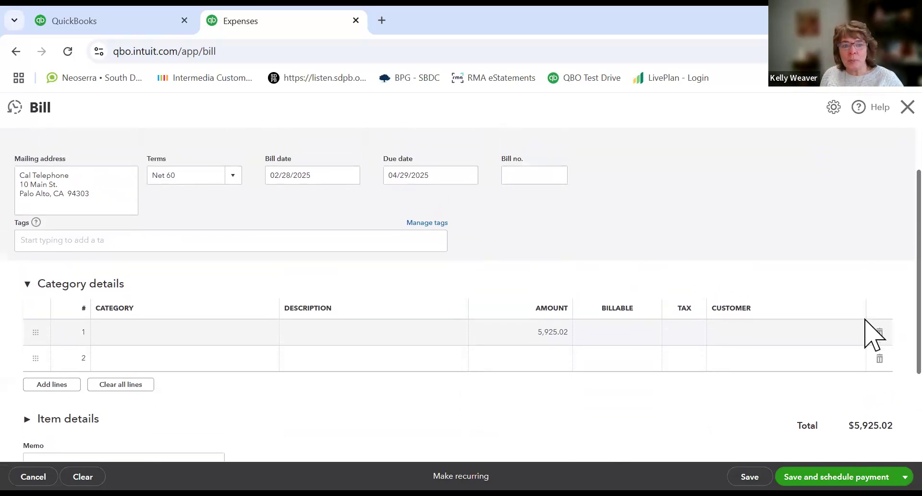
pyautogui.scroll(-1, 865, 309)
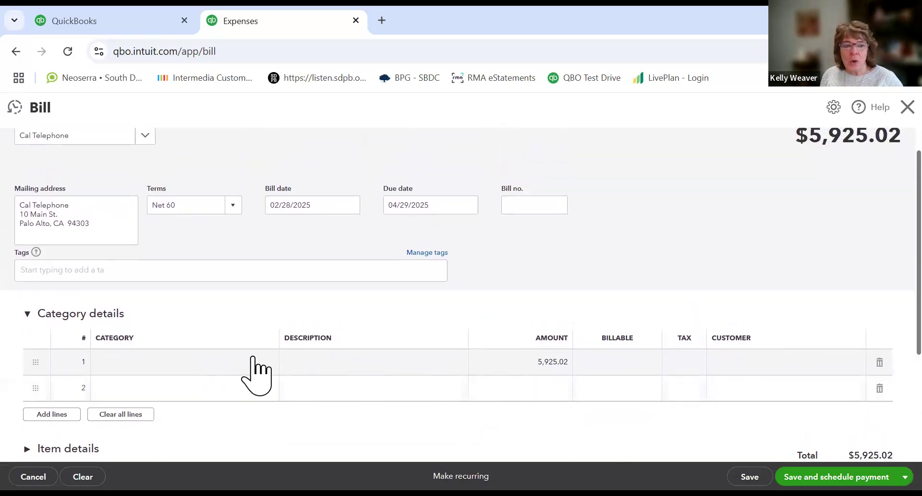
pyautogui.click(234, 365)
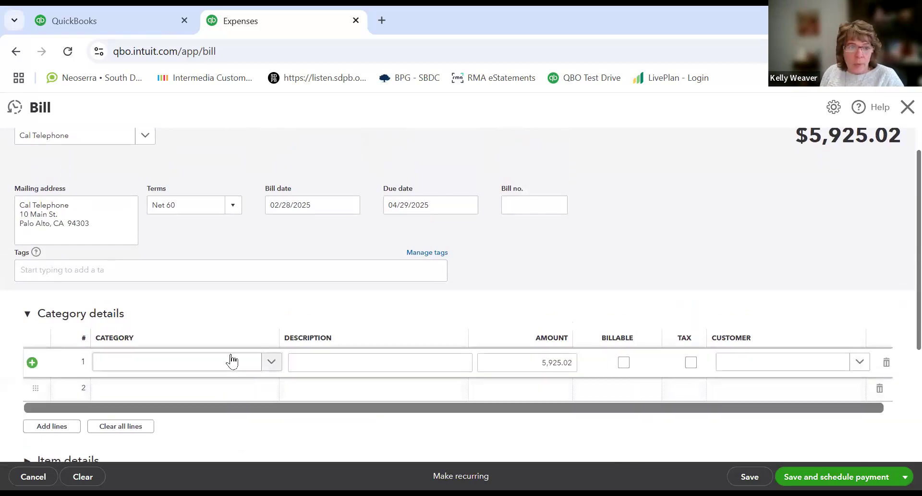
pyautogui.click(271, 362)
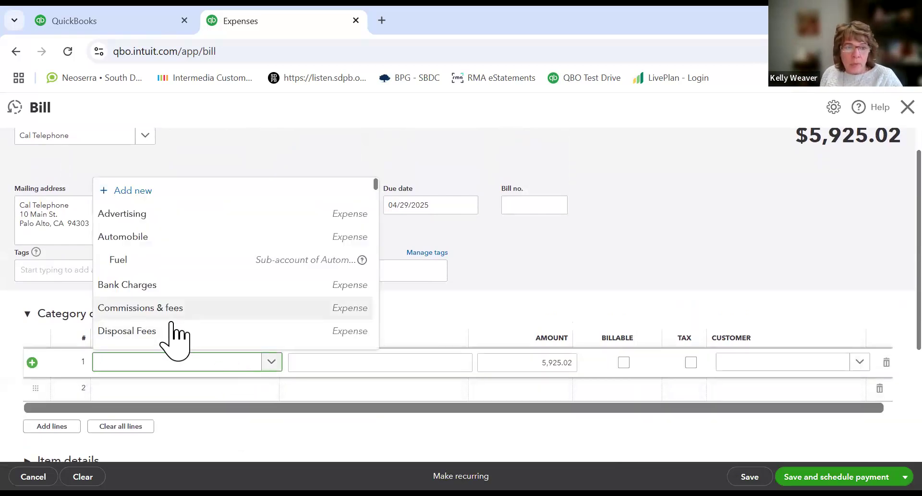
pyautogui.scroll(-5, 166, 319)
pyautogui.scroll(-5, 164, 318)
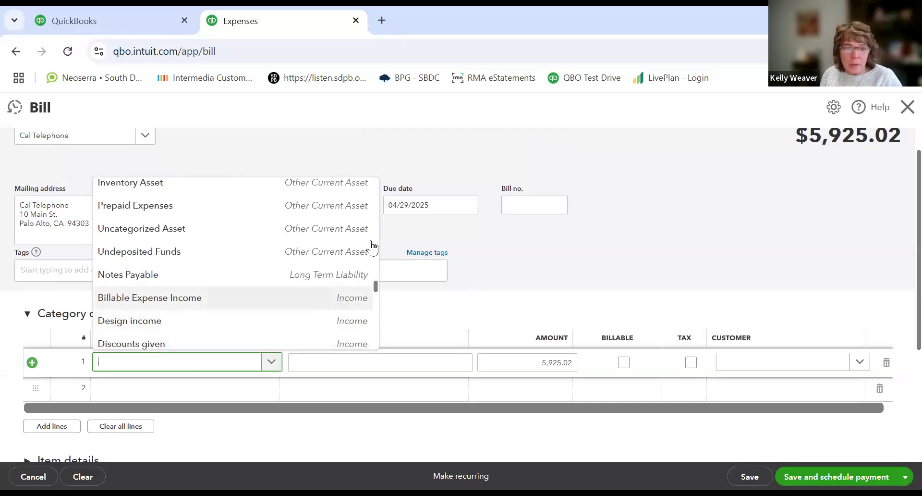
pyautogui.scroll(3, 359, 236)
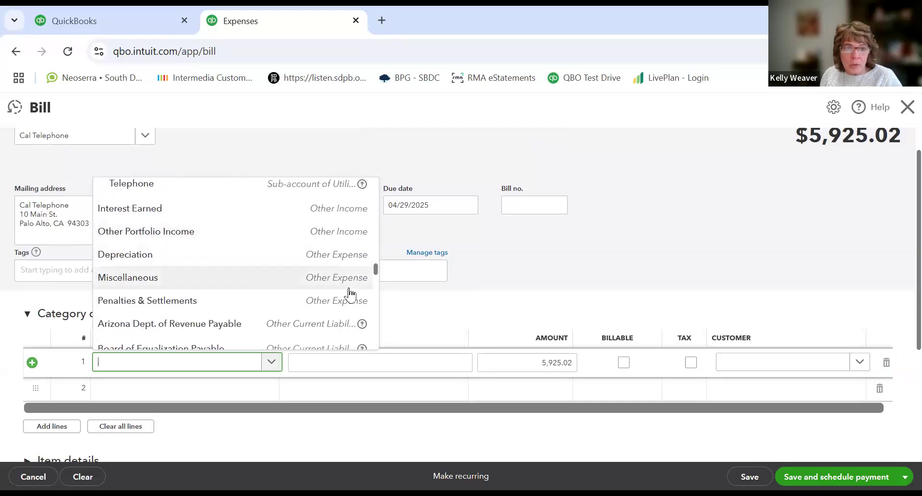
pyautogui.scroll(3, 350, 292)
pyautogui.scroll(-6, 347, 293)
pyautogui.scroll(-5, 258, 323)
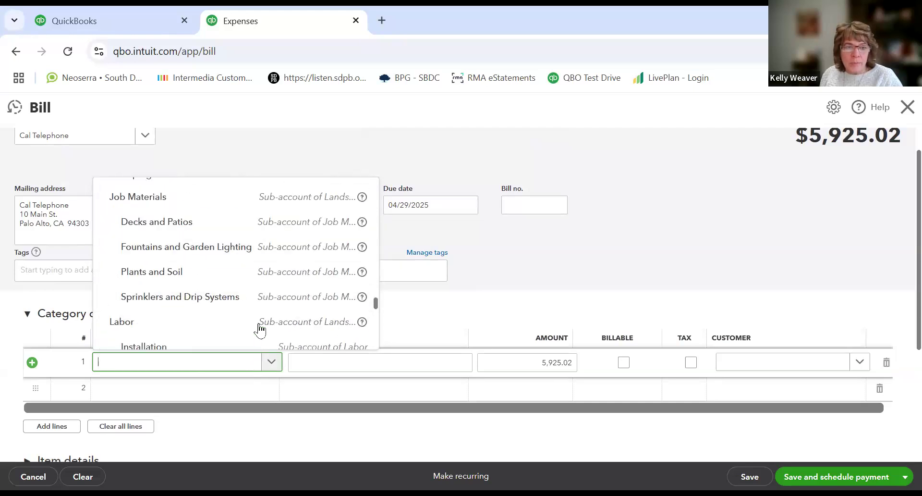
pyautogui.scroll(-4, 258, 325)
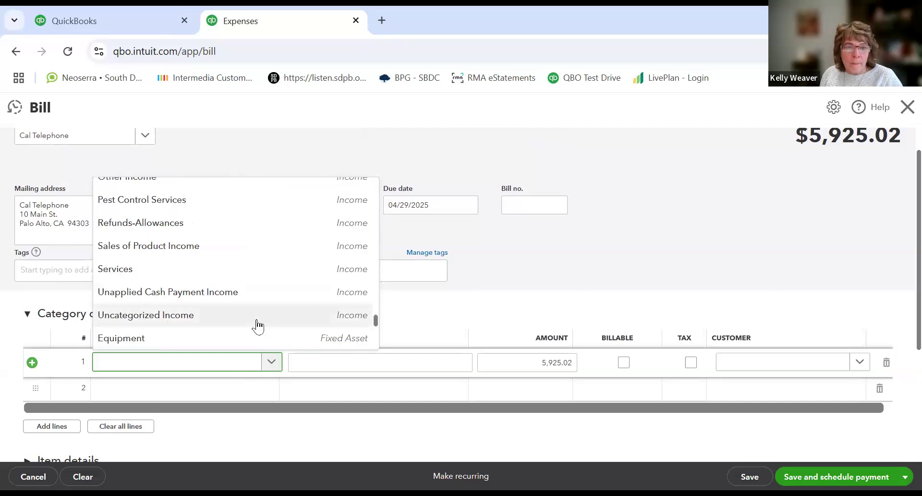
pyautogui.scroll(-4, 258, 327)
pyautogui.scroll(3, 258, 327)
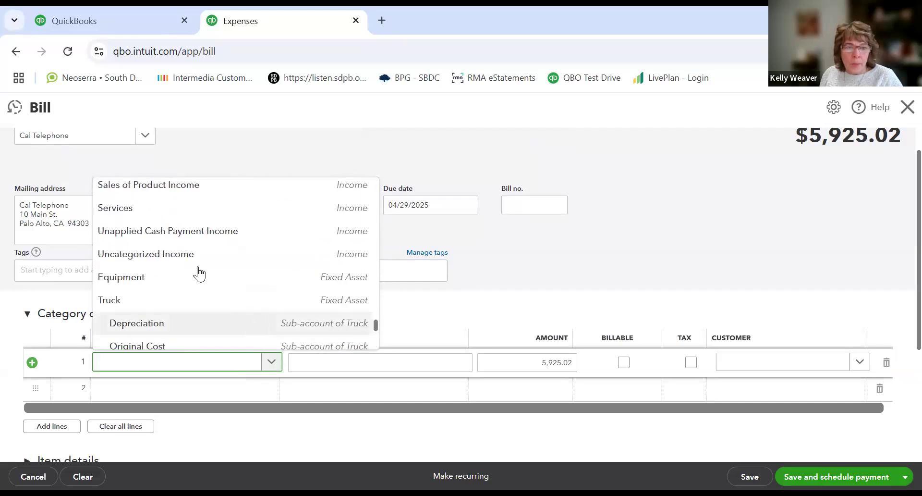
pyautogui.click(287, 277)
# Step: Enter the first line's description as "new VOIP phone system"
pyautogui.click(311, 366)
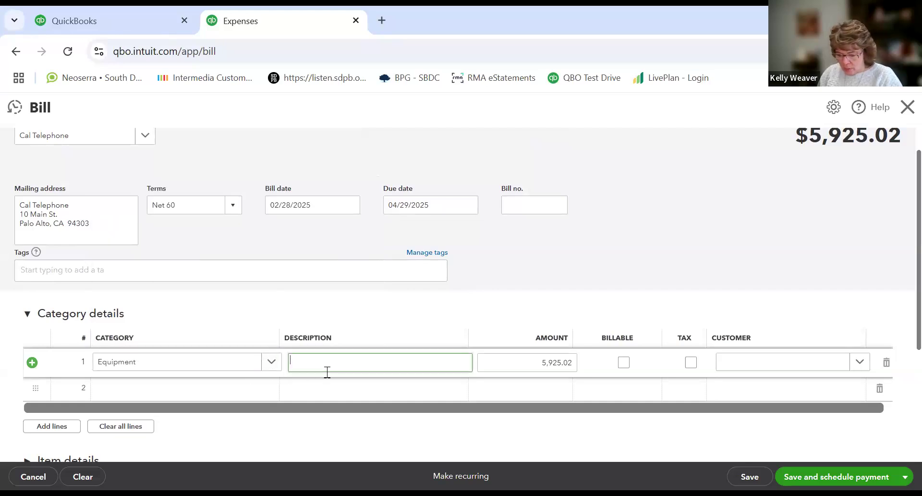
pyautogui.write('new VOIP phone system')
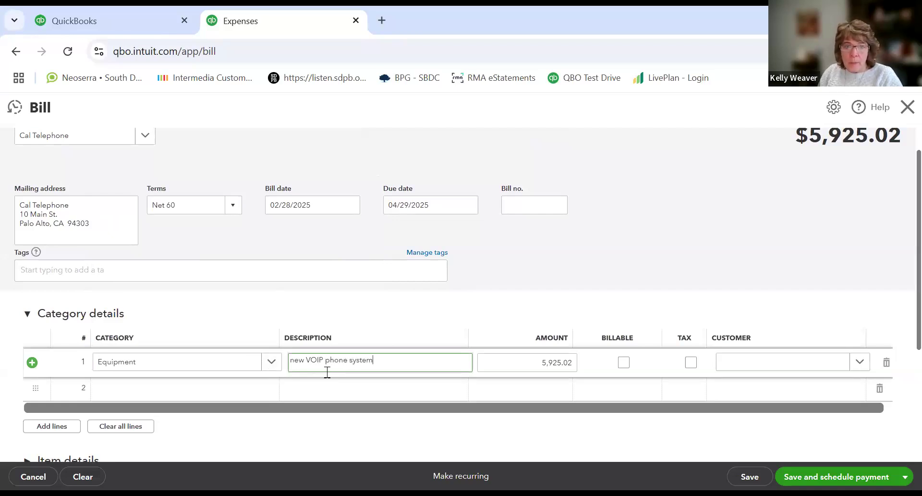
pyautogui.press('Tab')
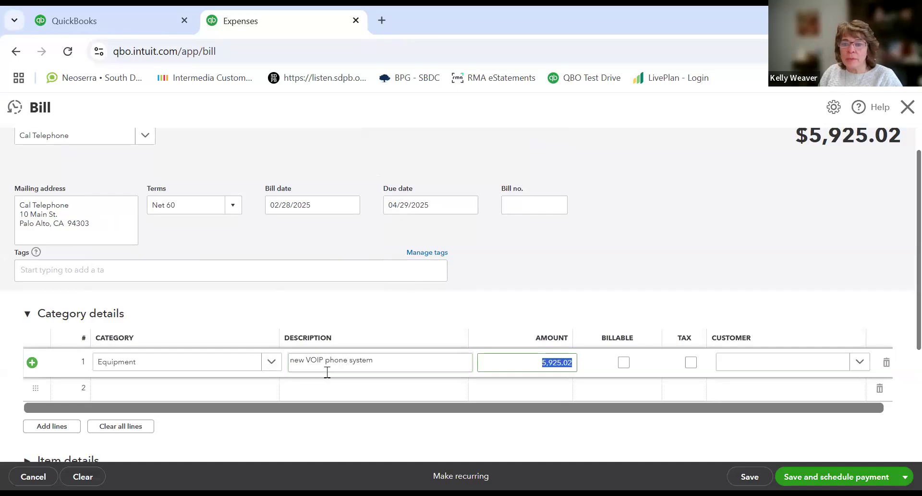
pyautogui.press('Tab')
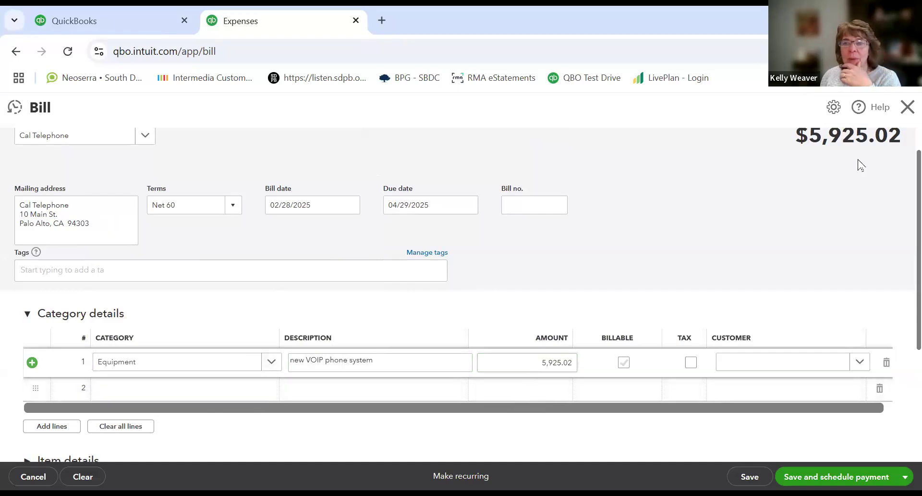
pyautogui.click(903, 211)
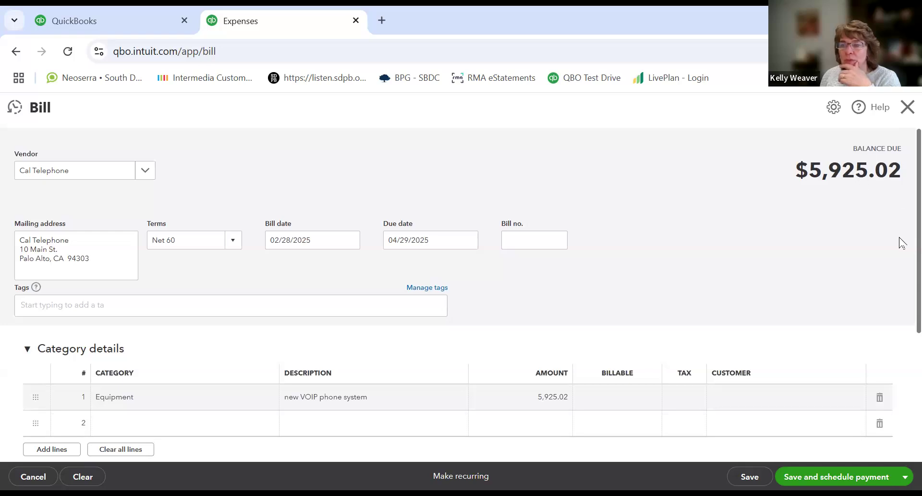
# Step: Save the bill and close it
pyautogui.scroll(-5, 901, 288)
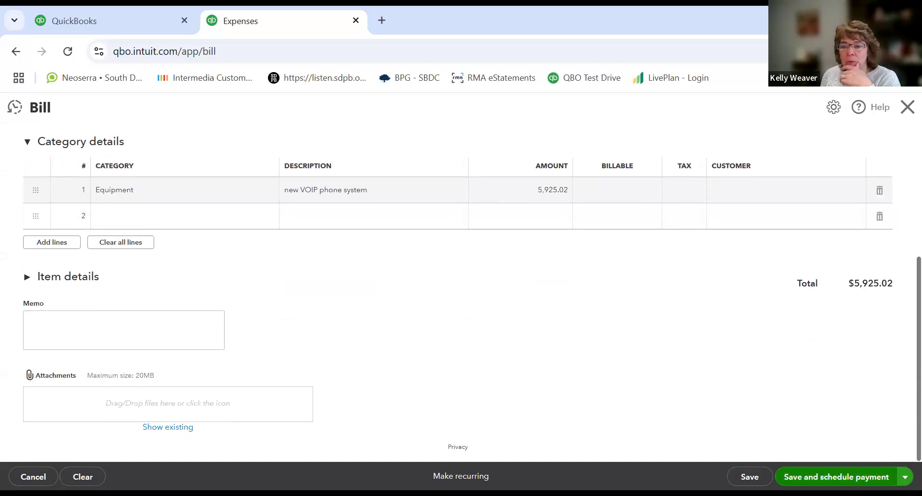
pyautogui.click(750, 476)
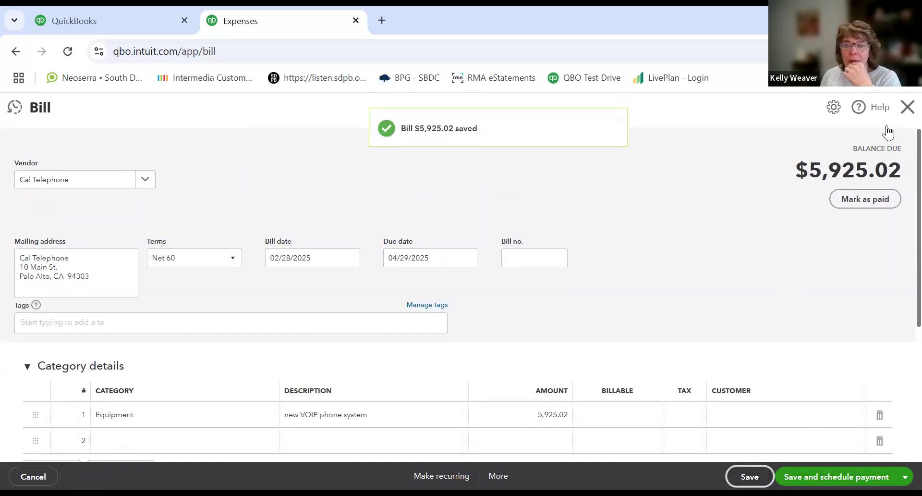
pyautogui.click(907, 106)
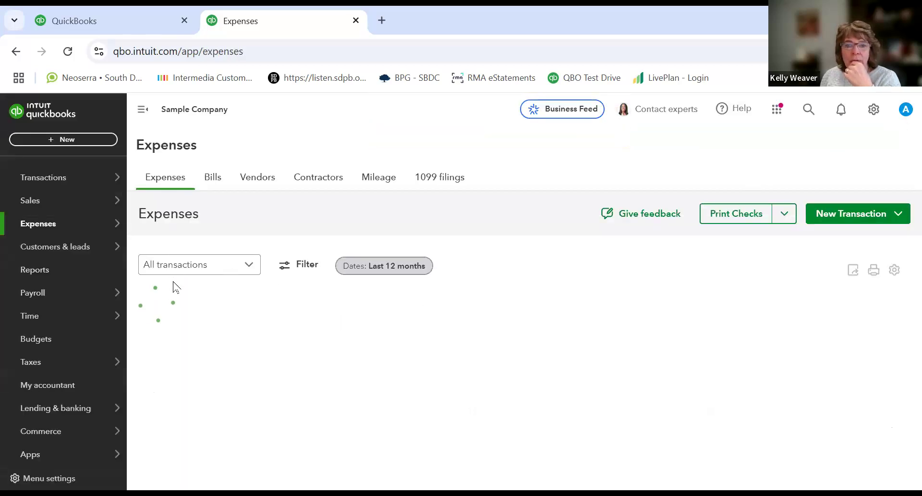
# Step: Review the unpaid bills list, then return to the expenses list
pyautogui.click(208, 184)
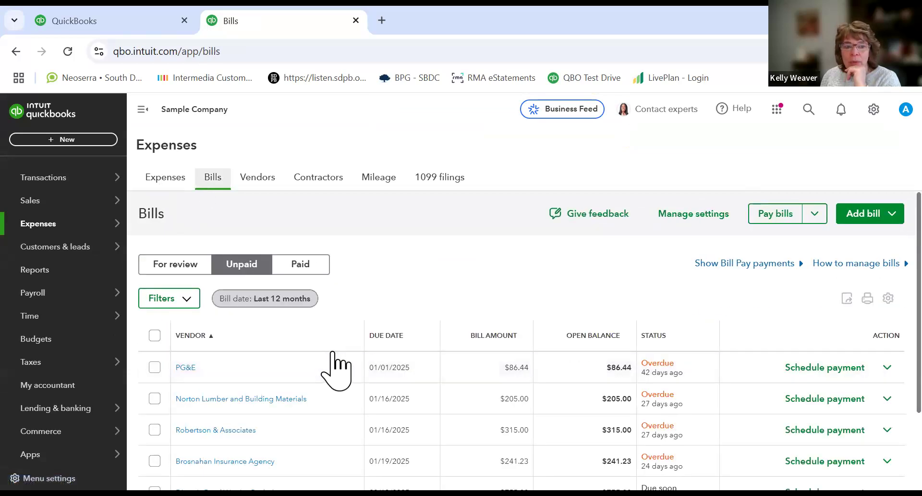
pyautogui.scroll(-2, 331, 368)
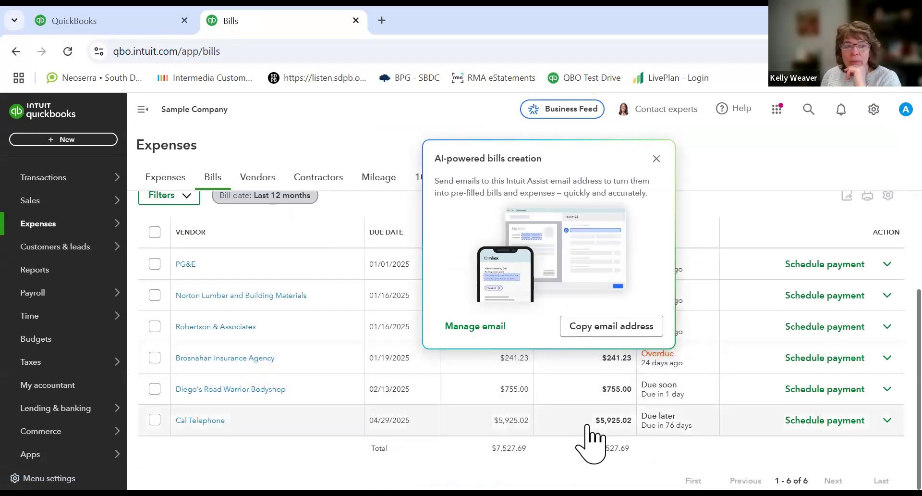
pyautogui.click(161, 180)
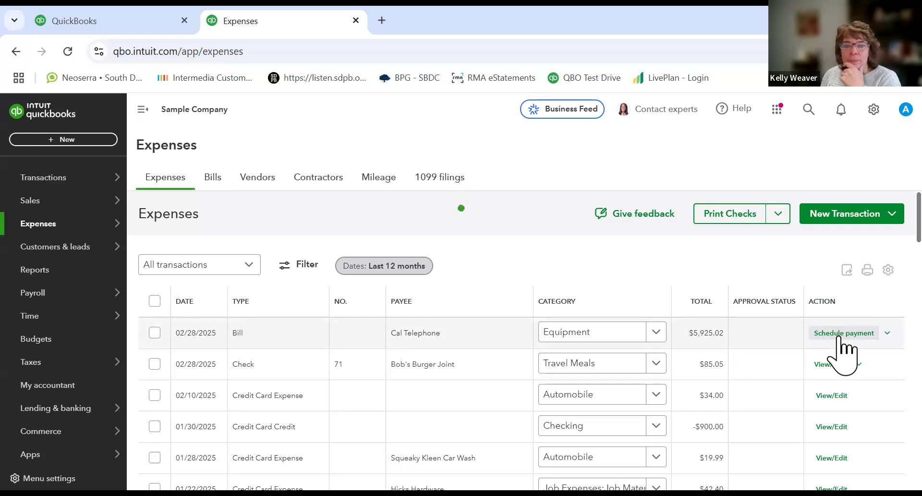
# Step: Open payment scheduling for the Cal Telephone bill from the expenses list
pyautogui.click(839, 336)
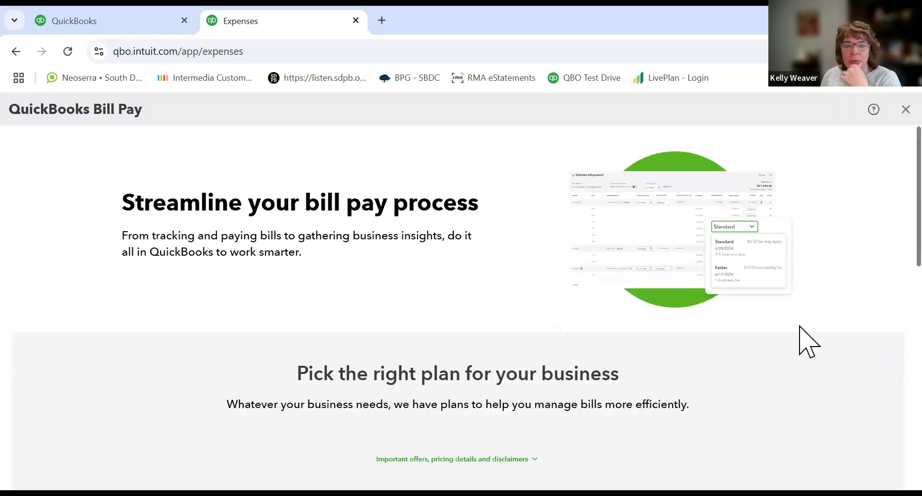
pyautogui.click(906, 110)
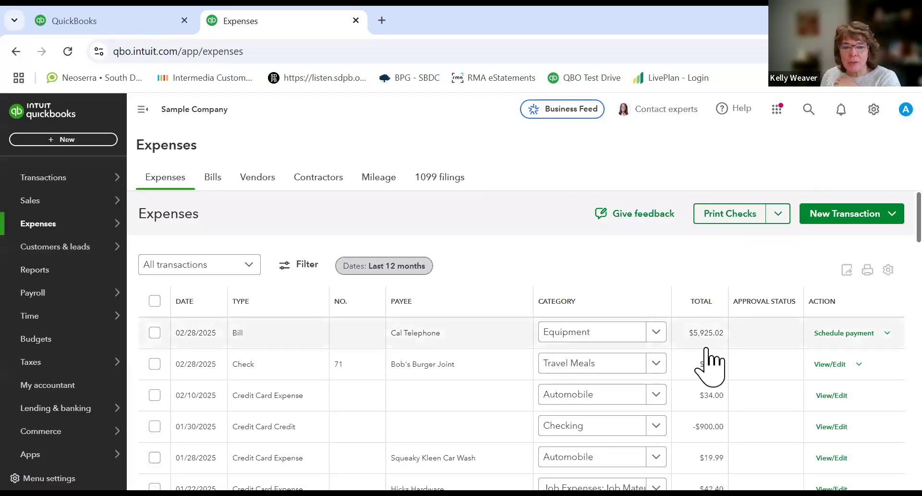
pyautogui.click(835, 334)
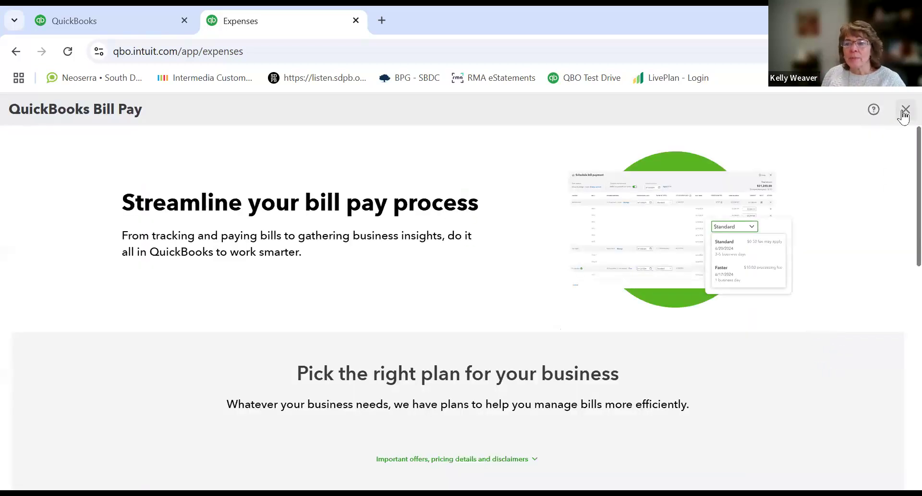
# Step: Close the Bill Pay page and review the action options for the Cal Telephone bill in the expenses list
pyautogui.click(905, 111)
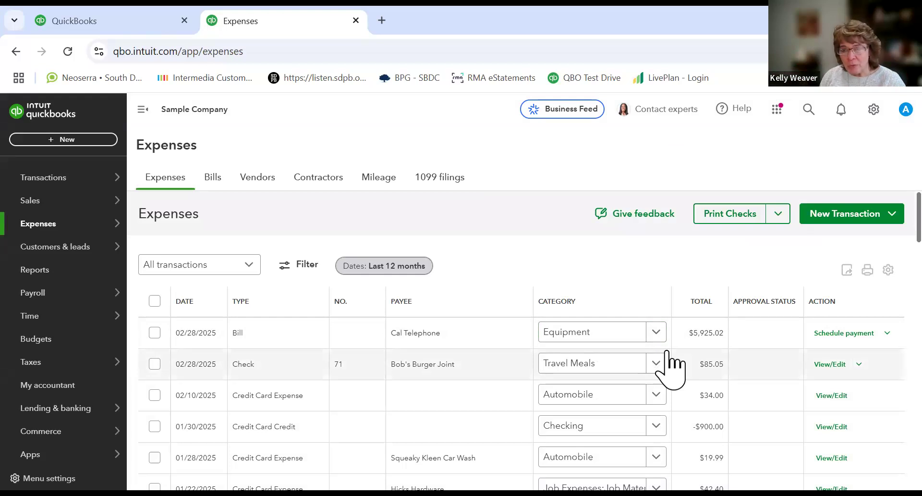
pyautogui.click(887, 333)
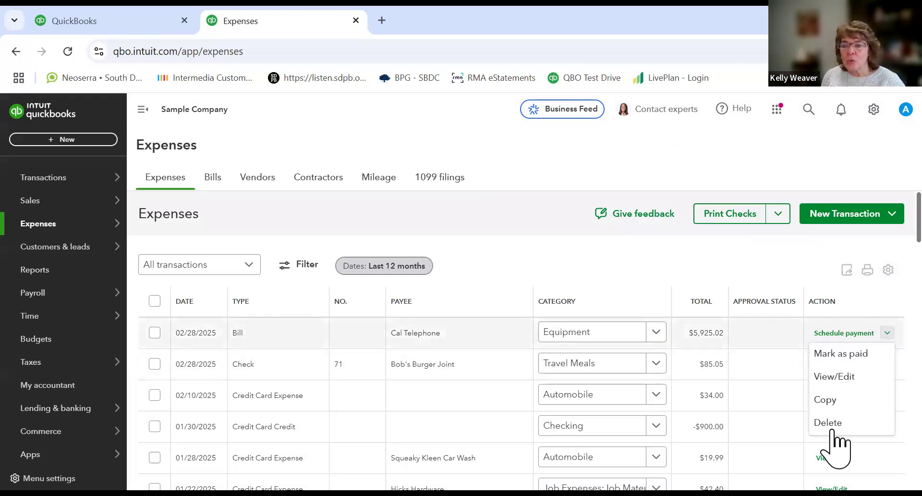
pyautogui.click(880, 335)
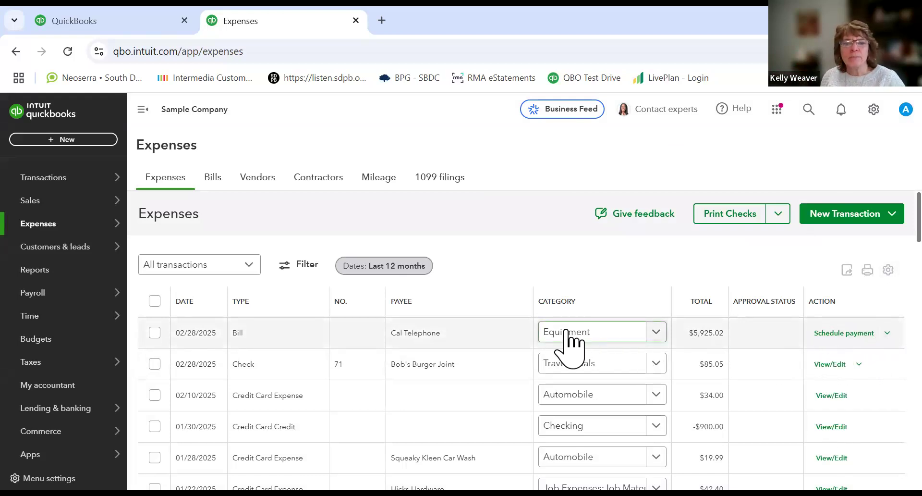
# Step: Open the Cal Telephone bill for viewing from the unpaid bills list
pyautogui.click(214, 185)
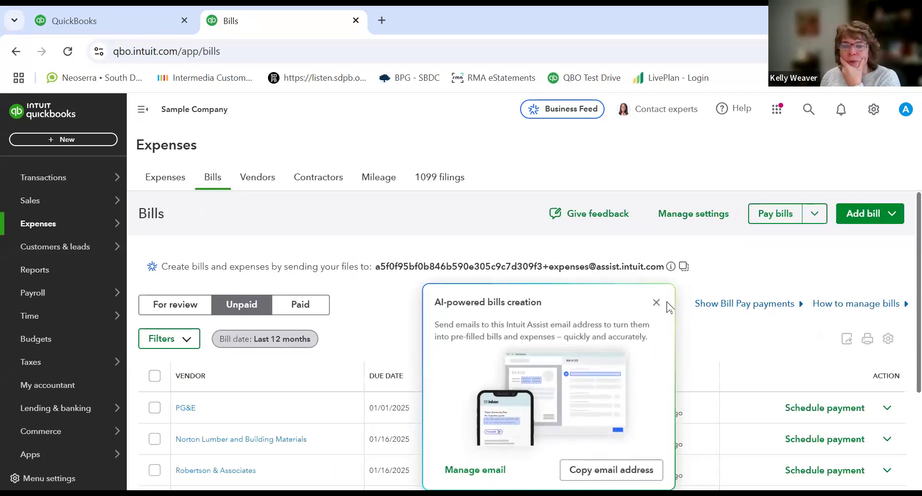
pyautogui.click(656, 303)
pyautogui.scroll(-3, 650, 330)
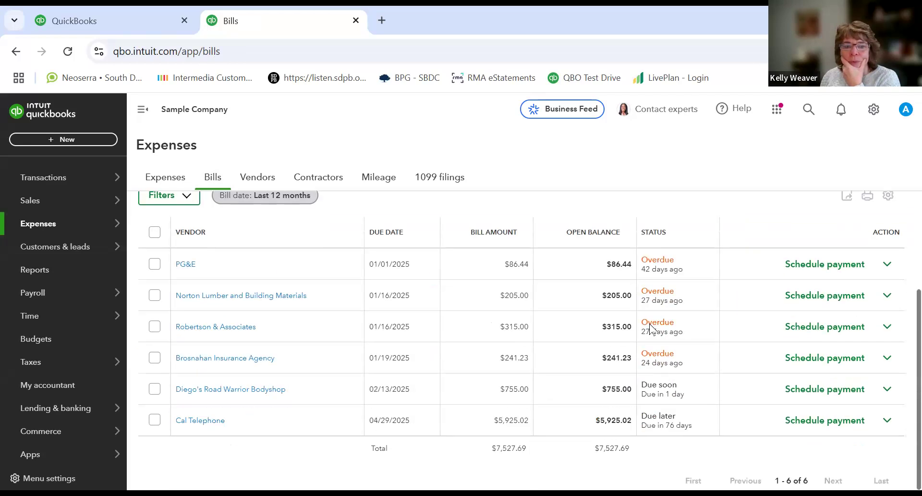
pyautogui.click(885, 424)
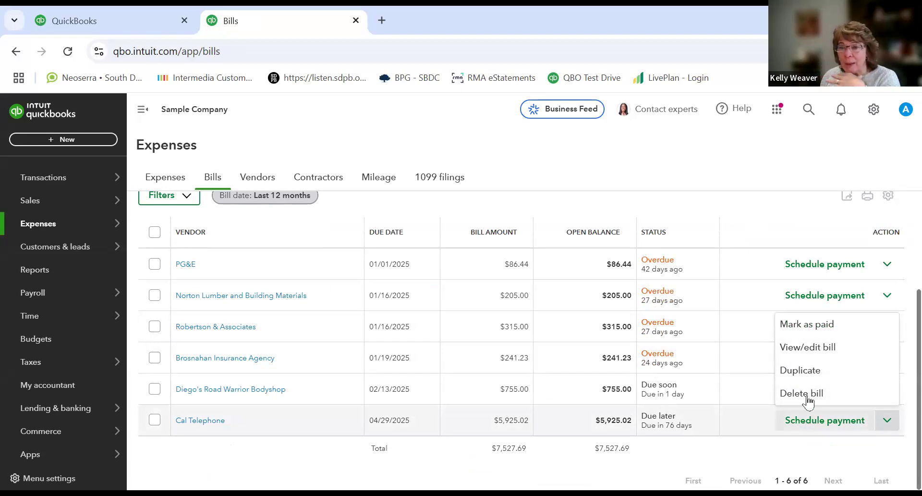
pyautogui.click(815, 350)
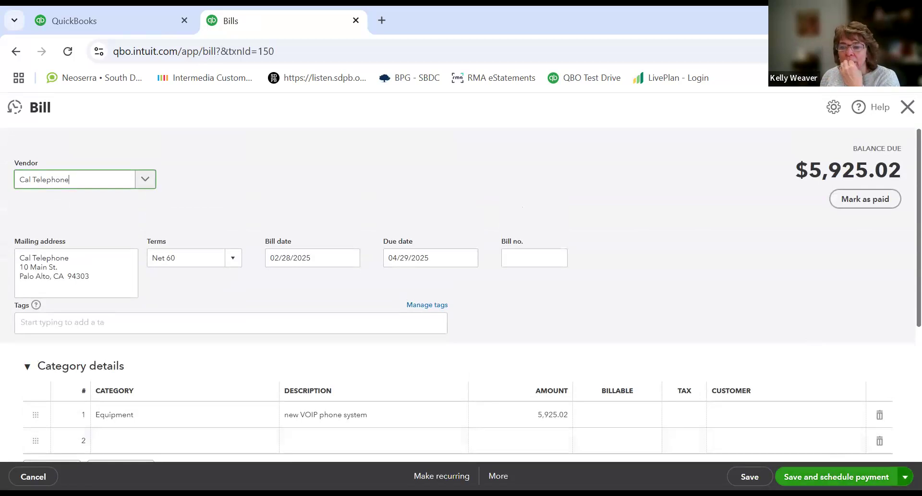
# Step: Try saving the Cal Telephone bill with Save and schedule payment, then close the Bill Pay page
pyautogui.click(905, 477)
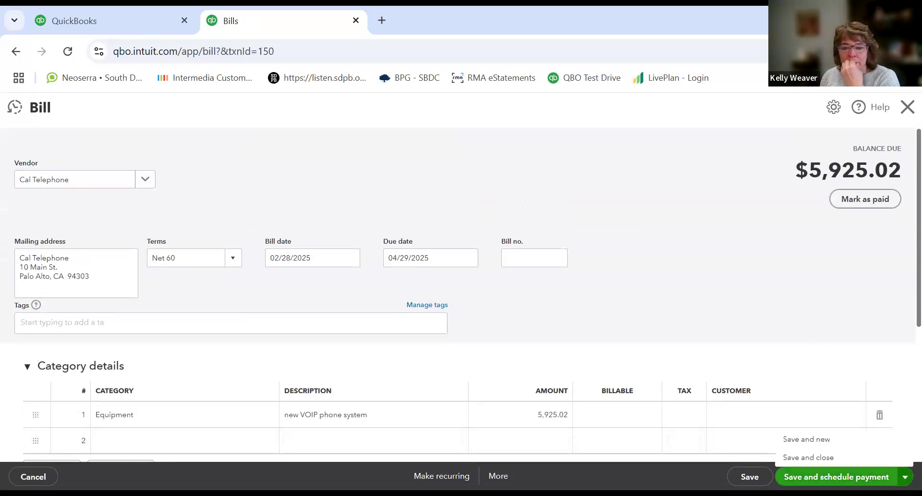
pyautogui.click(499, 476)
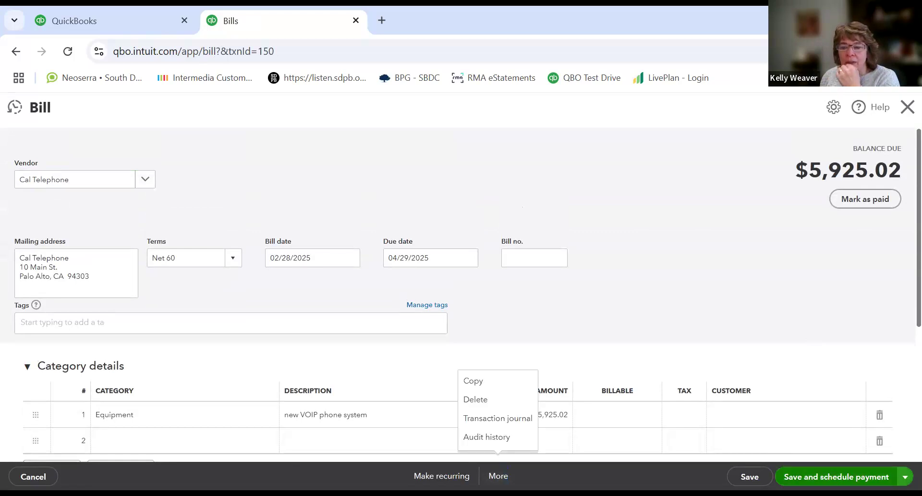
pyautogui.click(836, 477)
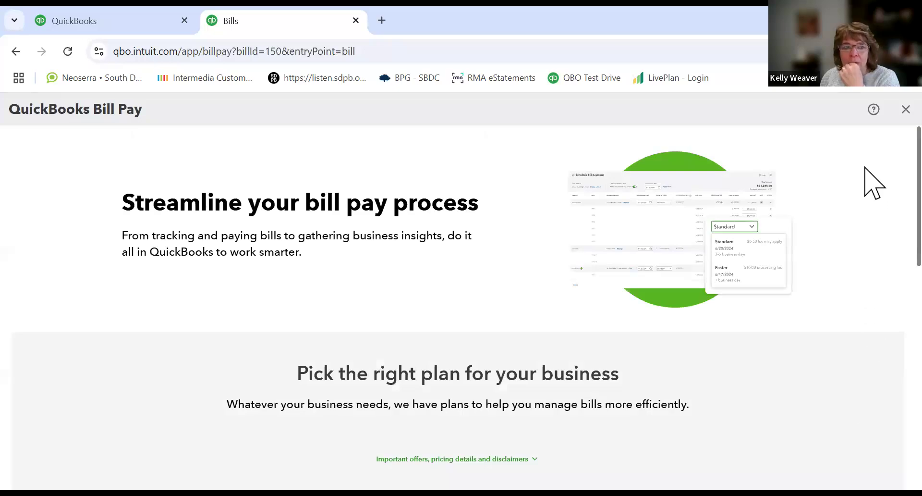
pyautogui.click(905, 112)
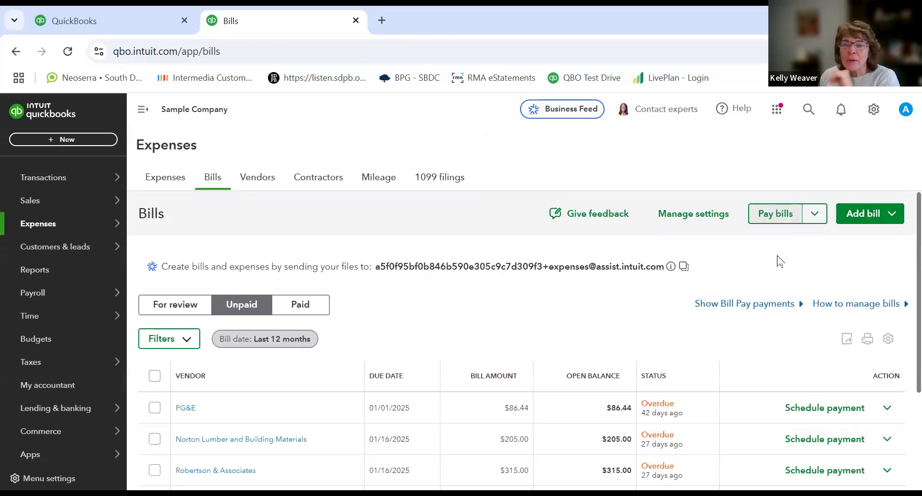
# Step: Open Pay Bills and select the Cal Telephone bill for payment
pyautogui.click(777, 214)
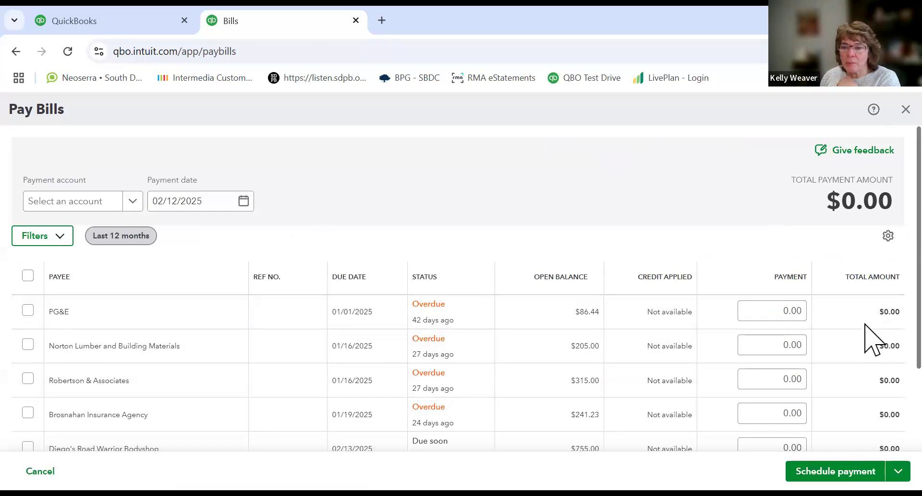
pyautogui.scroll(-3, 870, 346)
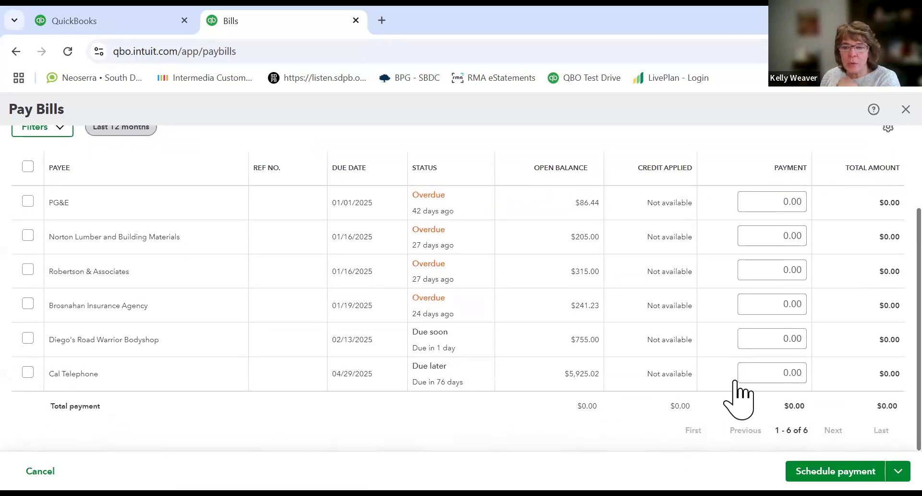
pyautogui.click(27, 373)
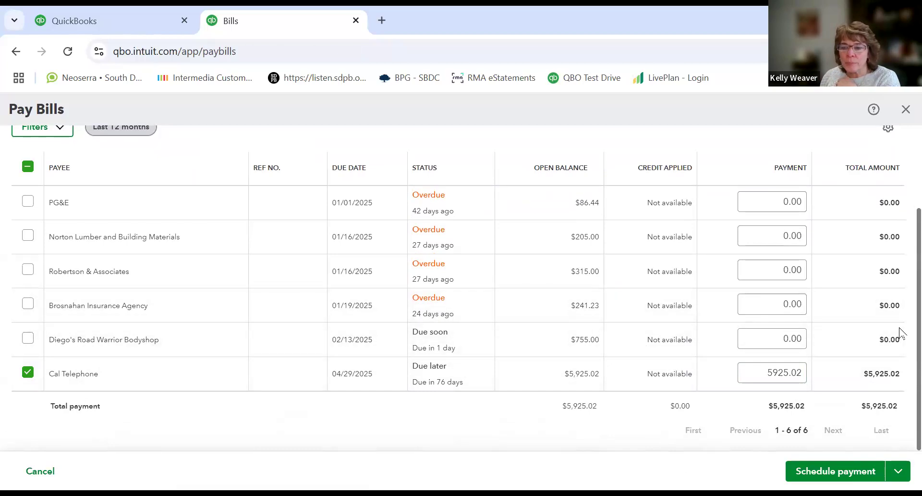
# Step: Set the payment account to Checking and the payment date to 03/28/2025
pyautogui.scroll(3, 900, 313)
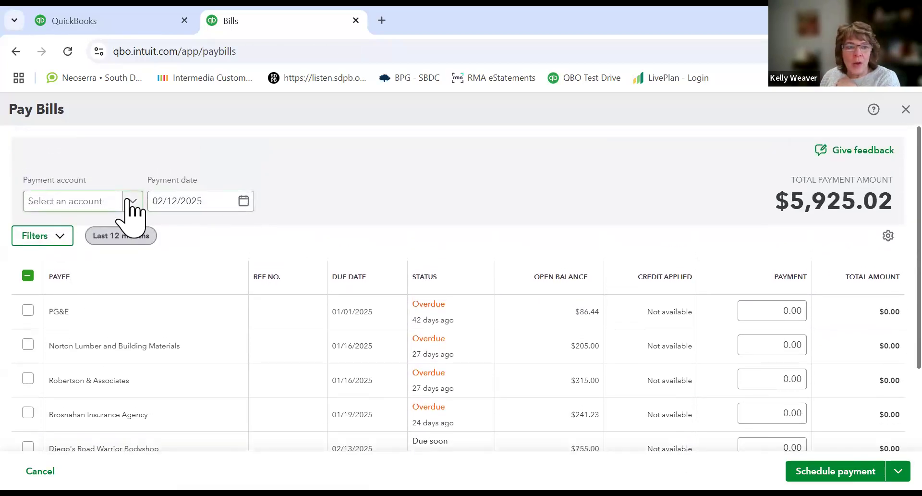
pyautogui.click(131, 200)
pyautogui.click(55, 251)
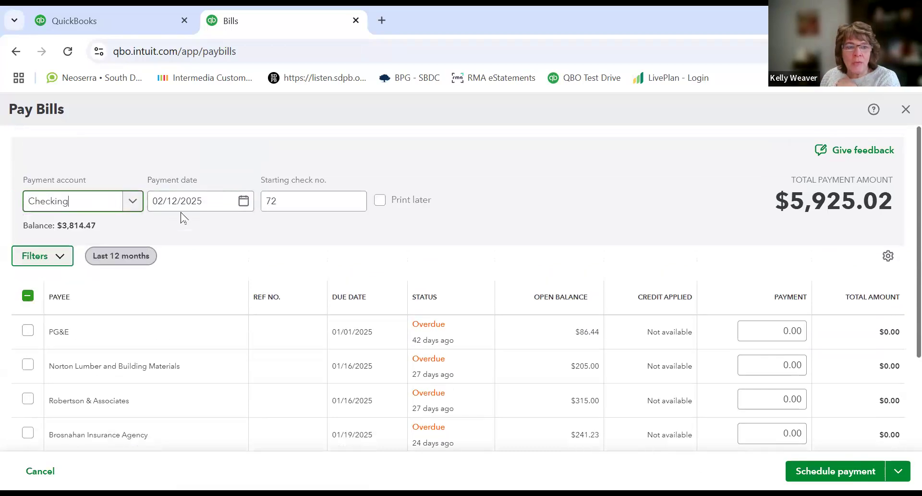
pyautogui.click(242, 201)
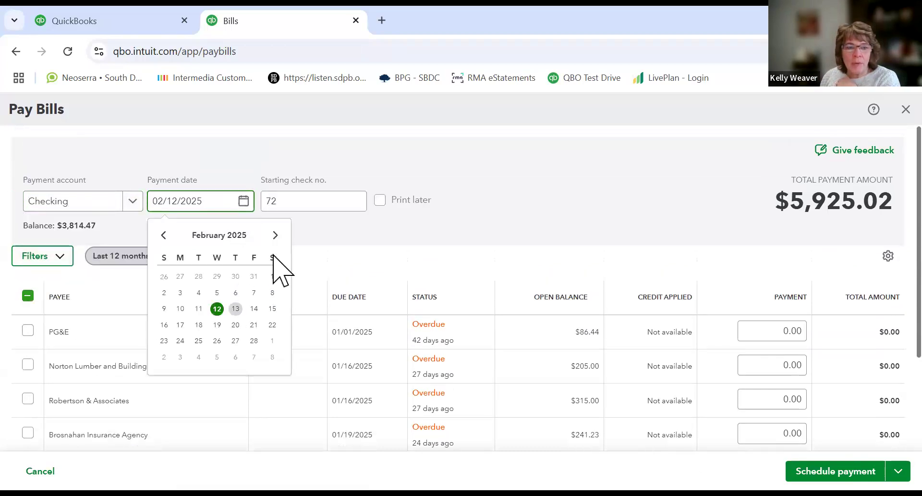
pyautogui.click(275, 235)
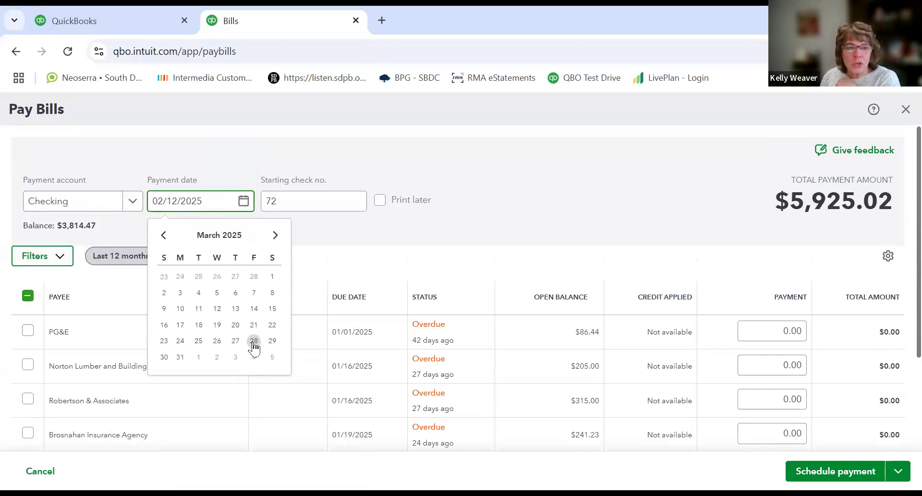
pyautogui.click(252, 341)
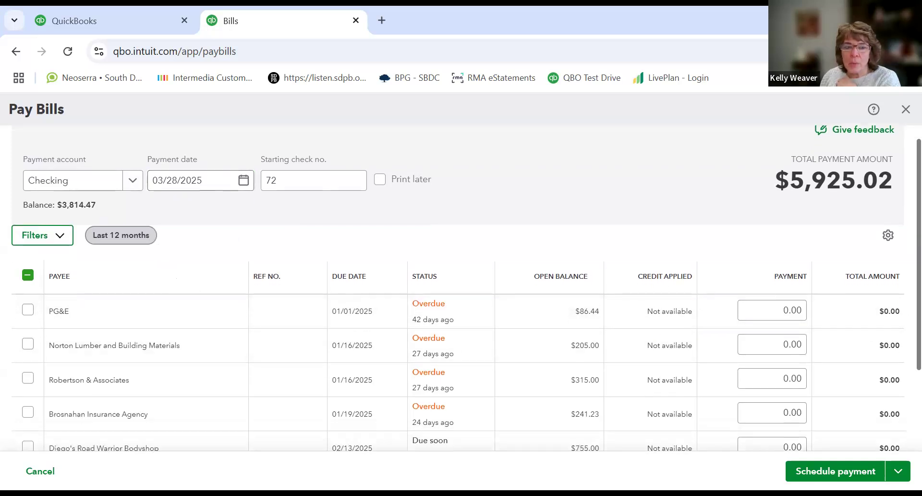
# Step: Save the bill payment and close Pay Bills
pyautogui.scroll(-2, 899, 433)
pyautogui.click(898, 471)
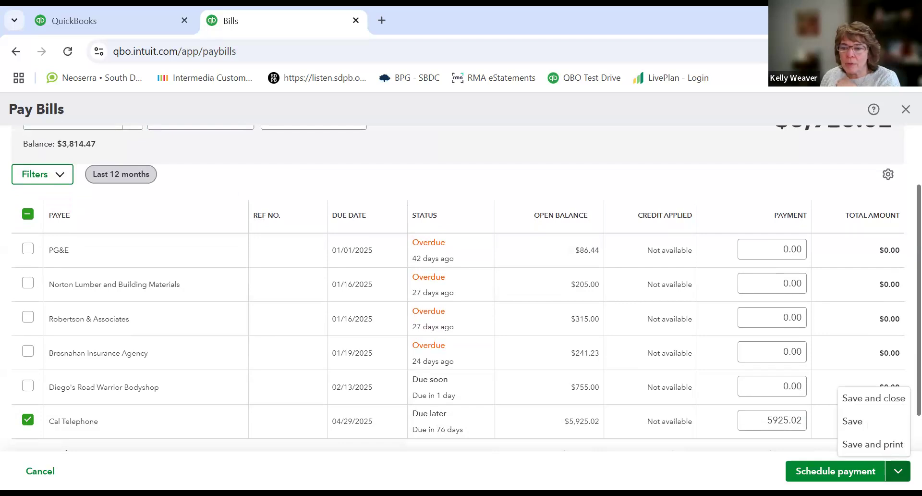
pyautogui.click(877, 402)
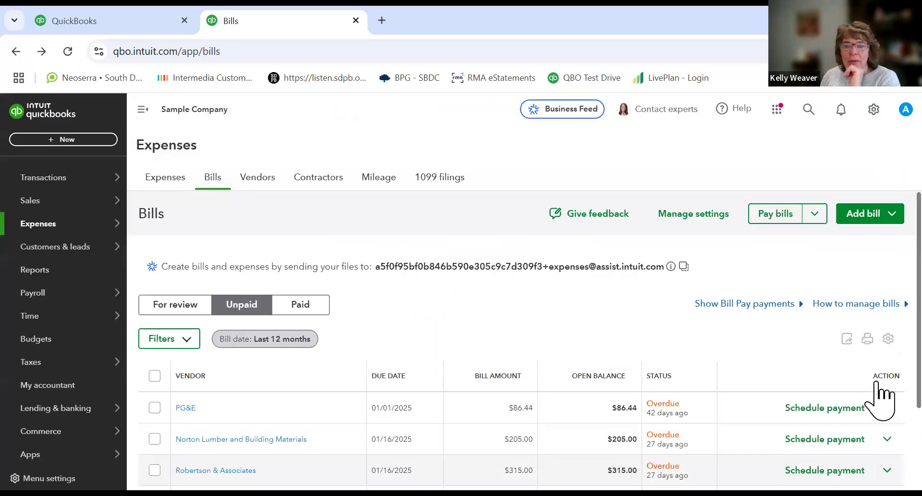
# Step: Review the remaining unpaid bills, then check the Cal Telephone bill payment in the expenses list
pyautogui.scroll(-2, 524, 340)
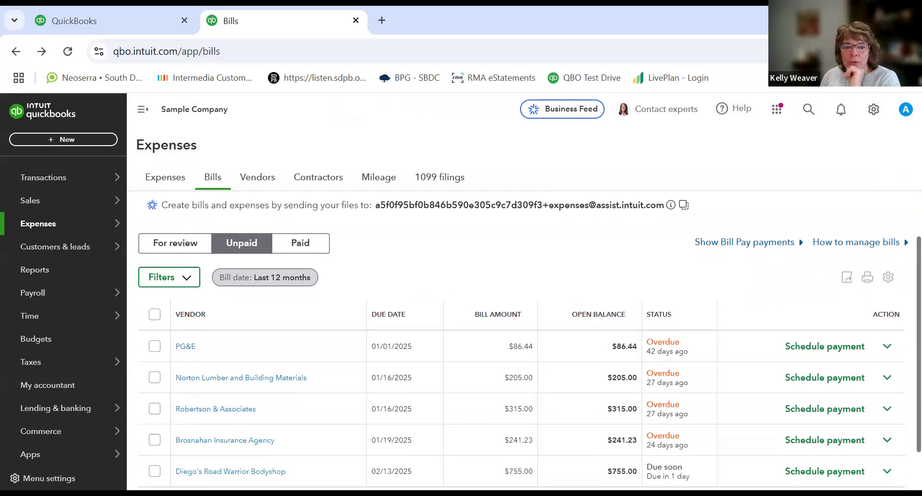
pyautogui.scroll(1, 836, 386)
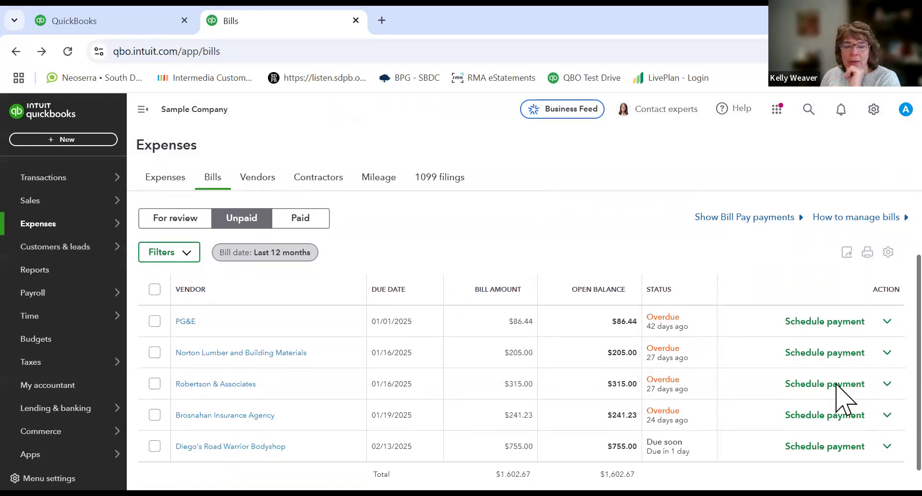
pyautogui.moveTo(86, 178)
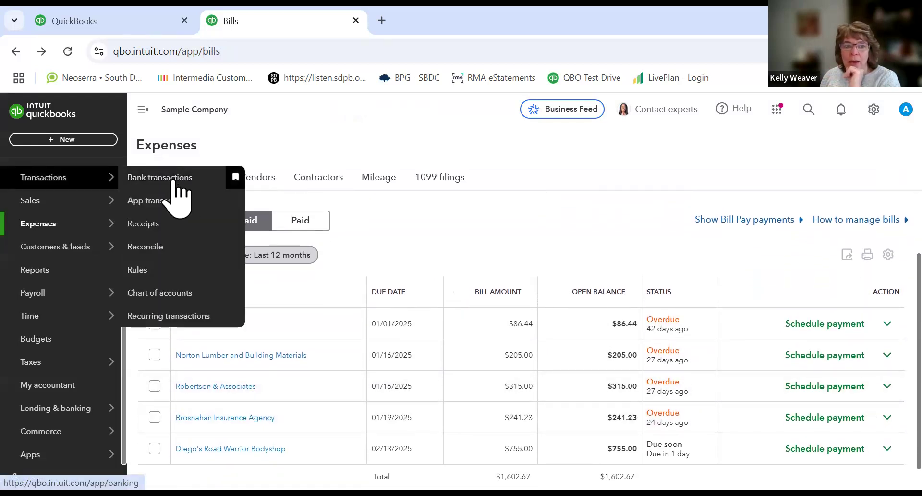
pyautogui.click(173, 179)
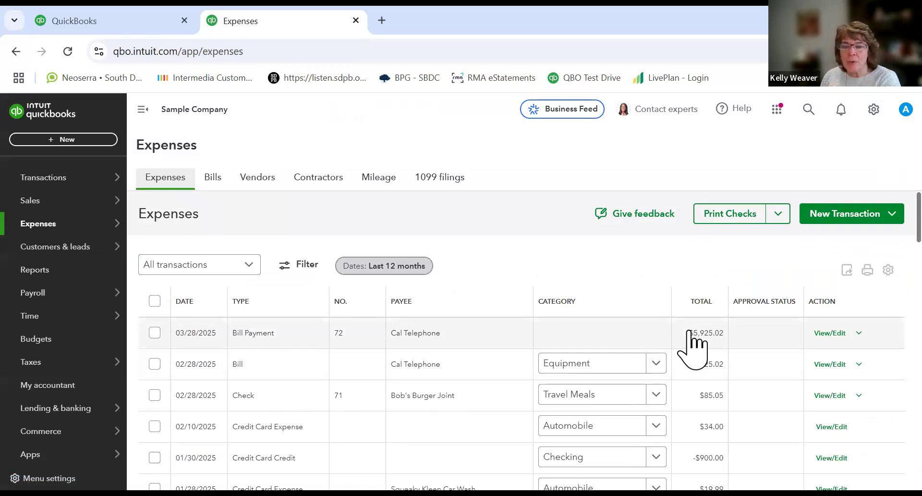
pyautogui.click(620, 302)
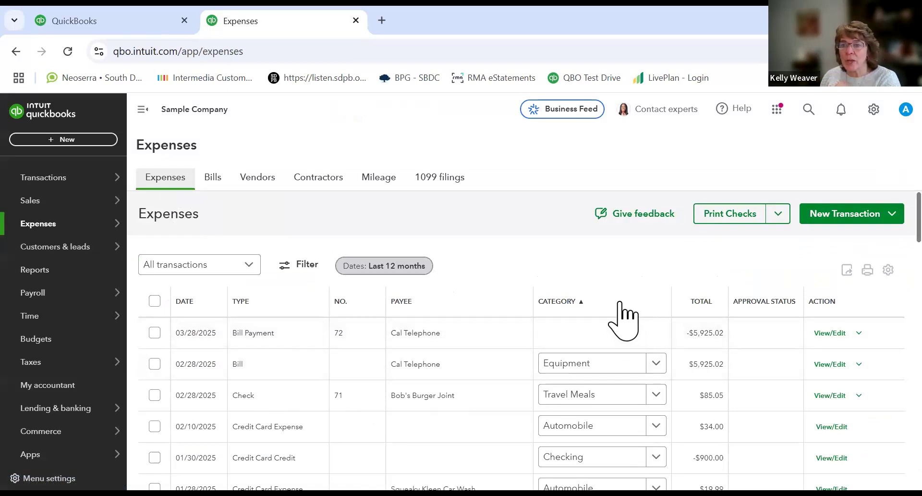
# Step: Open the Checking account register from the chart of accounts and dismiss the register tour
pyautogui.moveTo(56, 191)
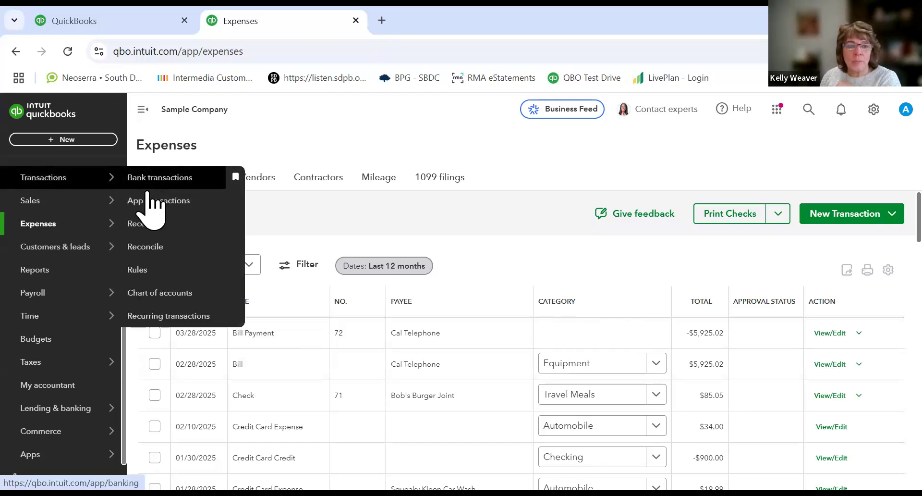
pyautogui.click(180, 294)
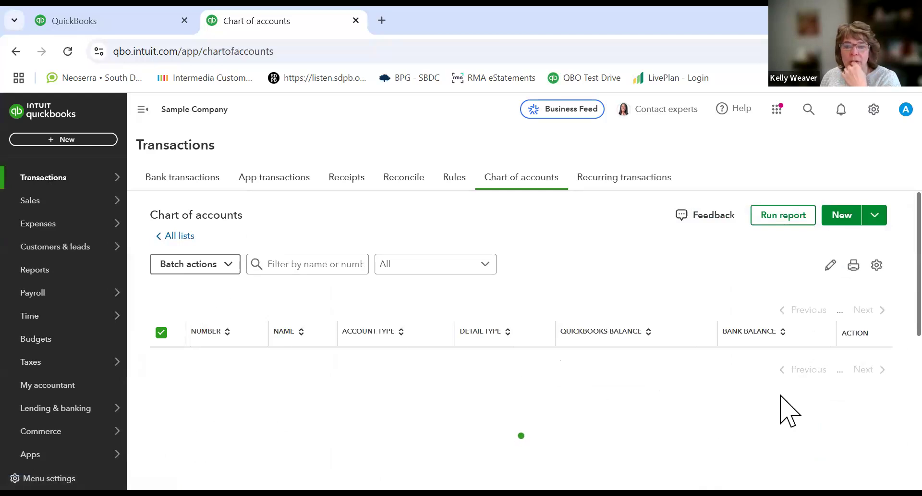
pyautogui.click(825, 291)
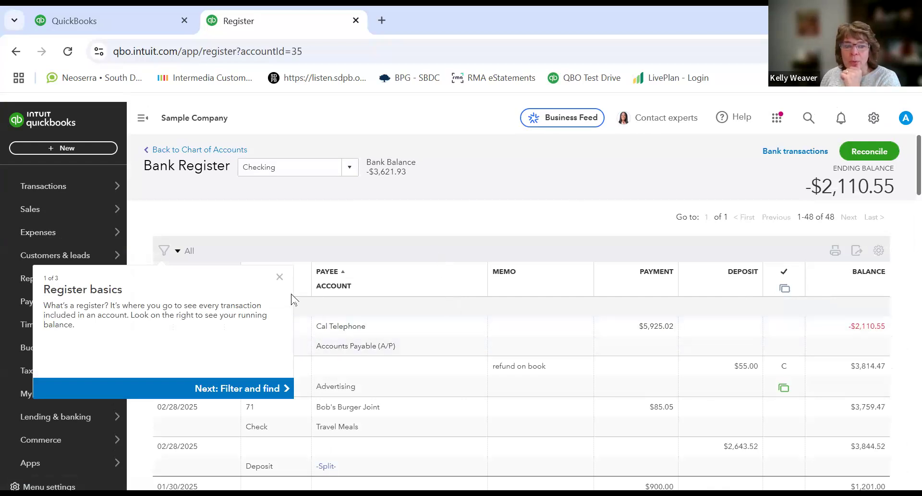
pyautogui.click(280, 278)
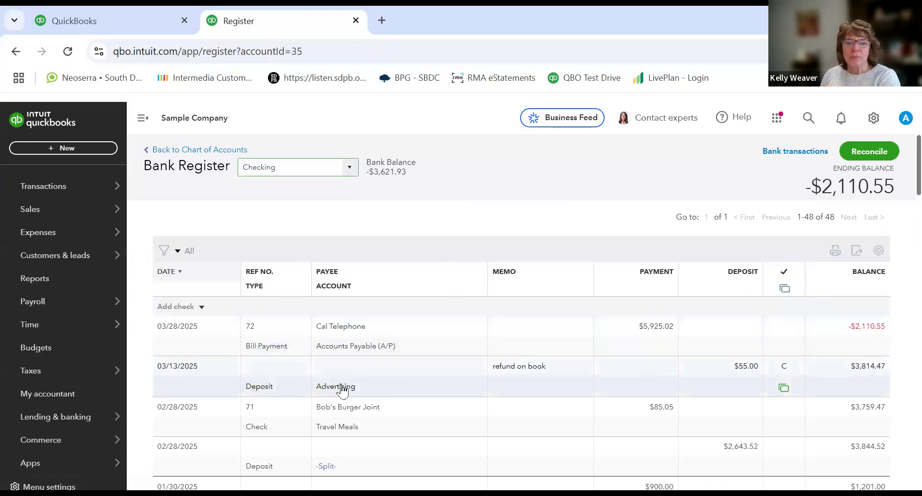
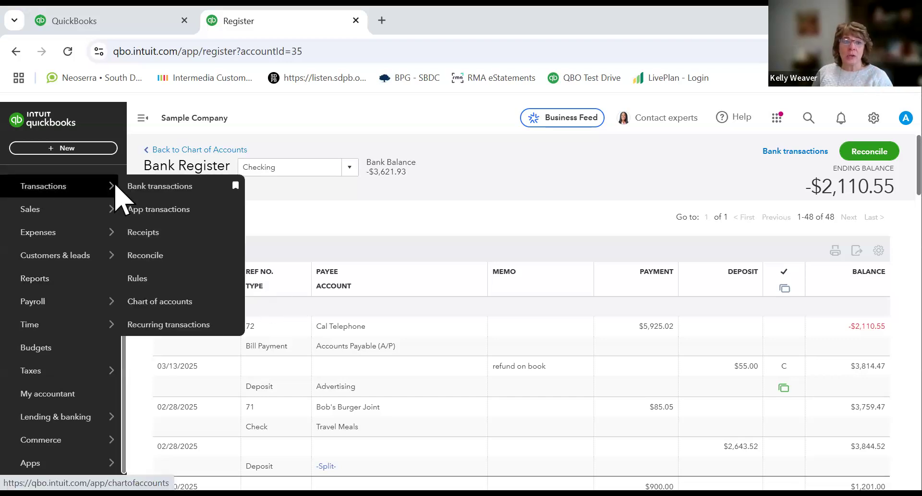
# Step: Open the reconciliation for the Checking account from bank transactions and dismiss the introduction screens
pyautogui.click(131, 186)
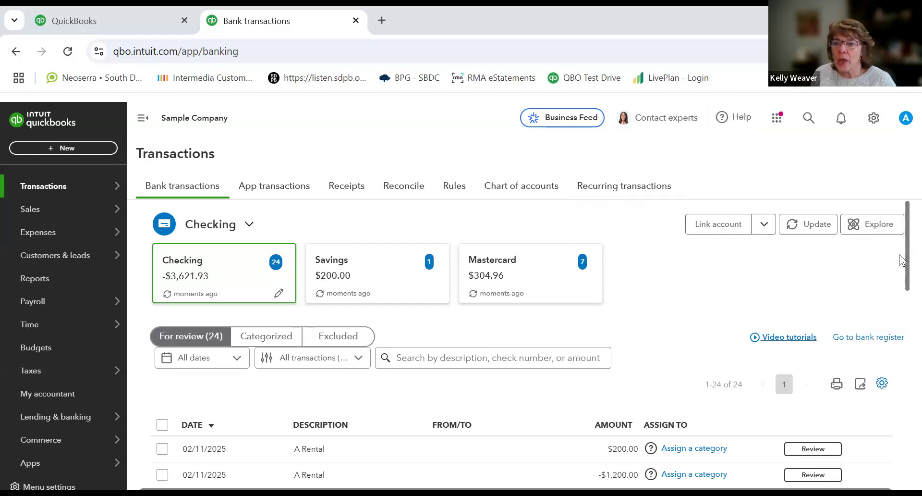
pyautogui.click(405, 189)
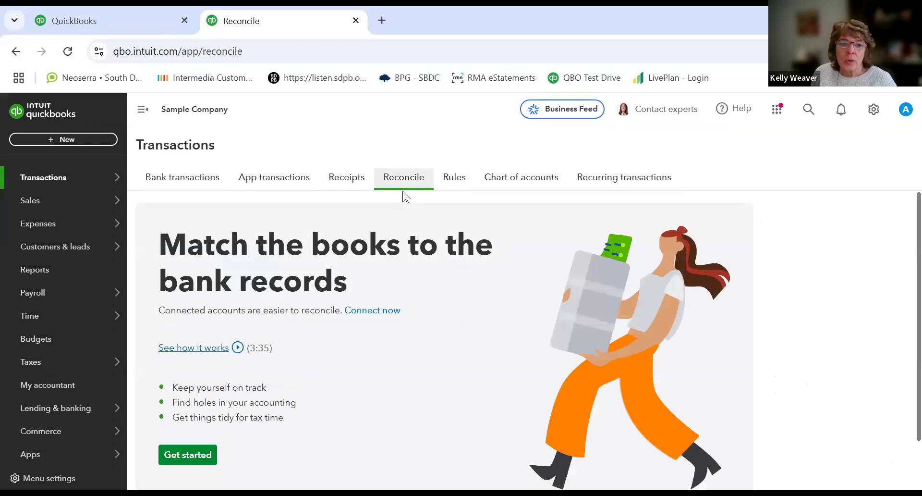
pyautogui.click(188, 455)
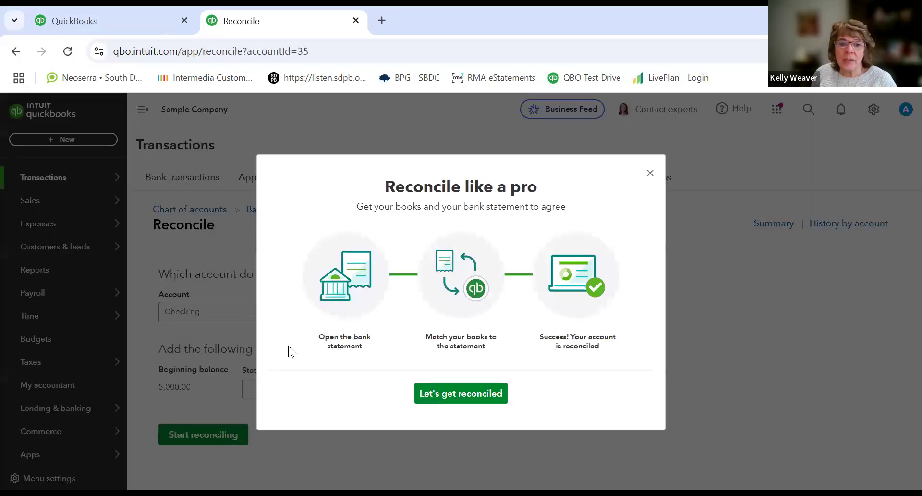
pyautogui.click(451, 397)
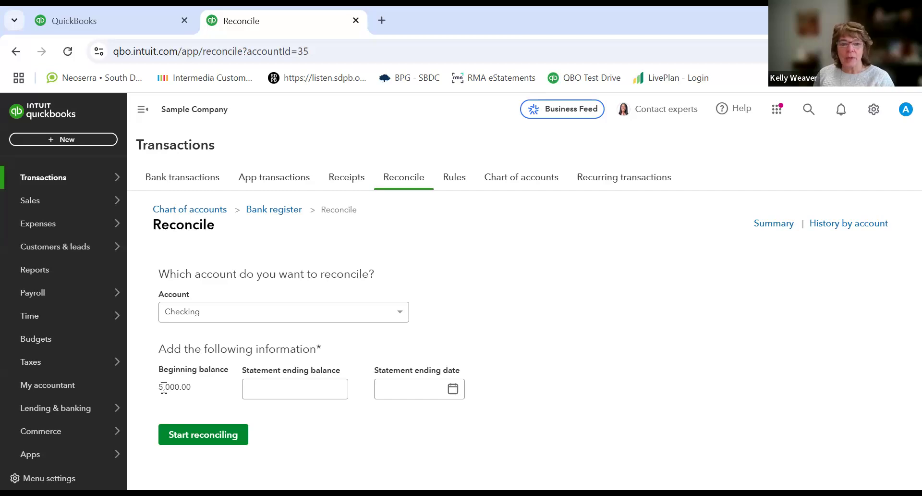
# Step: Set the statement ending balance to 1,250.00
pyautogui.click(279, 391)
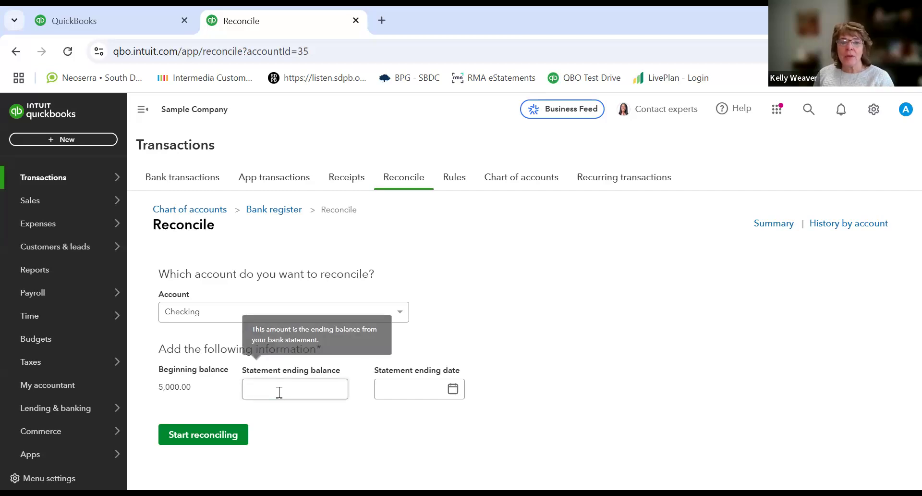
pyautogui.click(405, 390)
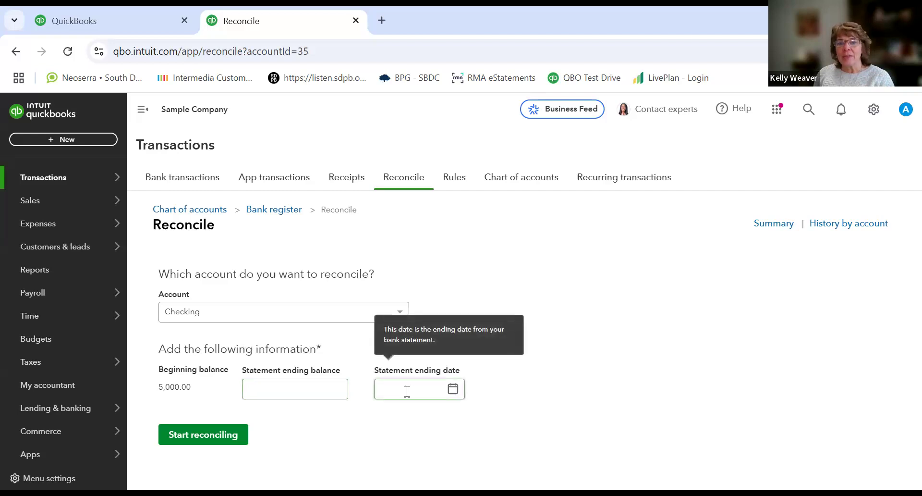
pyautogui.click(321, 392)
pyautogui.write('1250')
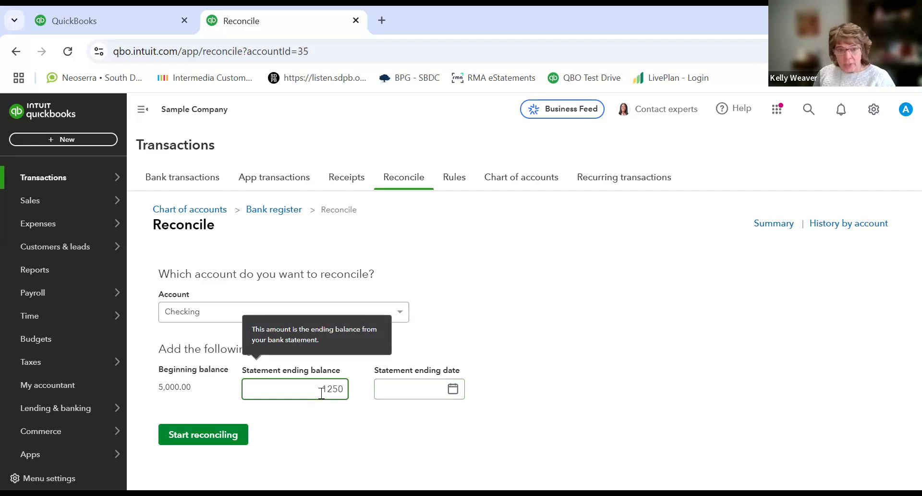
pyautogui.press('Tab')
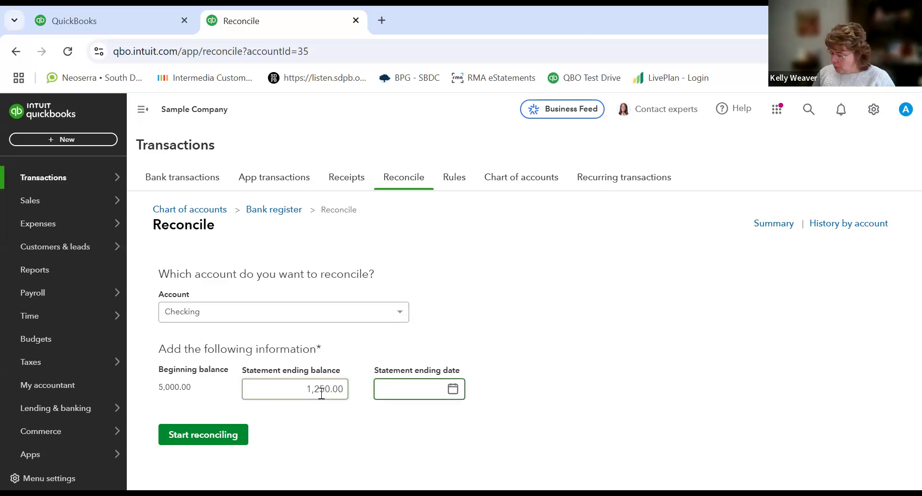
# Step: Set the statement ending date to 01/31/2025 and start reconciling
pyautogui.write('1/331/25')
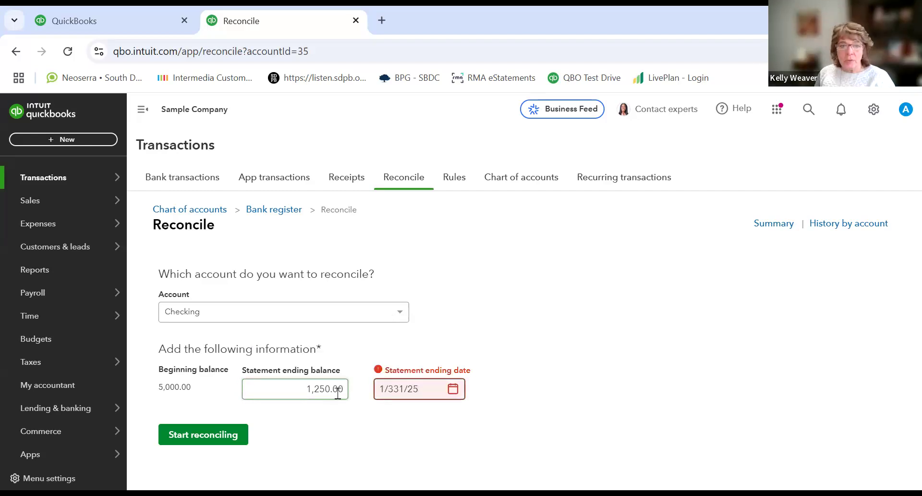
pyautogui.press('BackSpace')
pyautogui.press('BackSpace')
pyautogui.press('BackSpace')
pyautogui.press('BackSpace')
pyautogui.press('BackSpace')
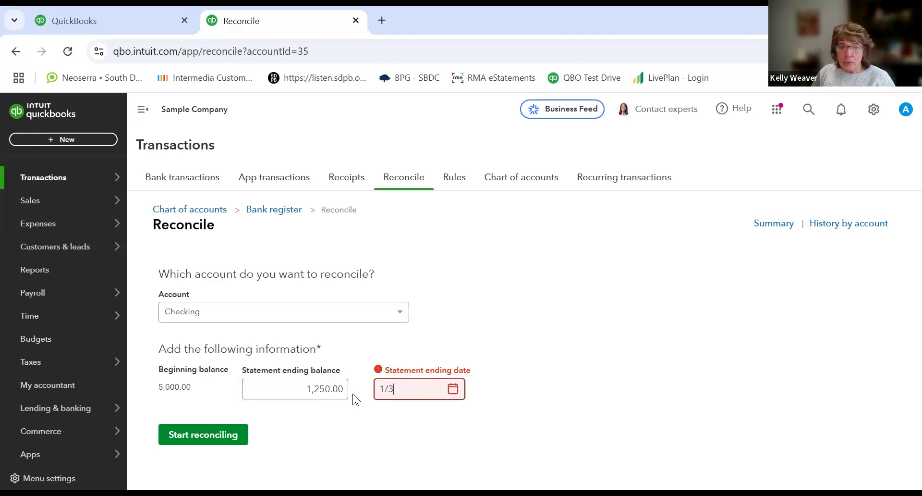
pyautogui.write('1/2025')
pyautogui.press('Tab')
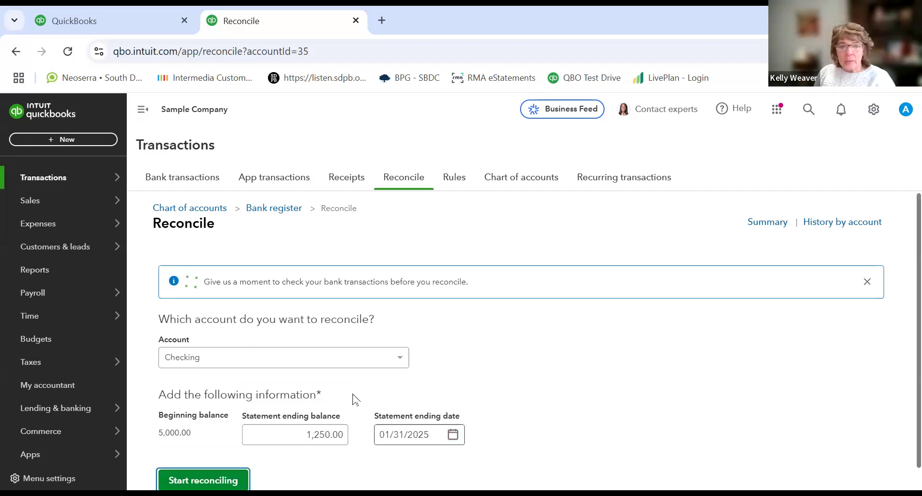
pyautogui.scroll(-1, 266, 442)
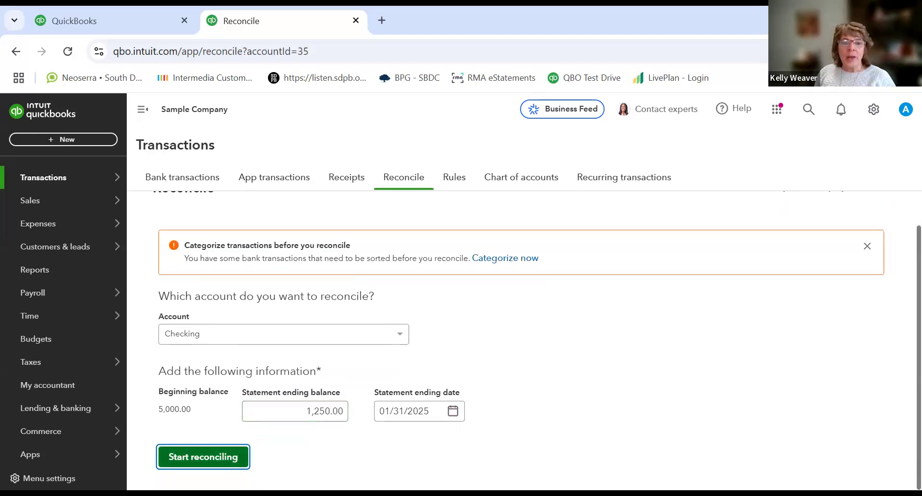
pyautogui.click(212, 462)
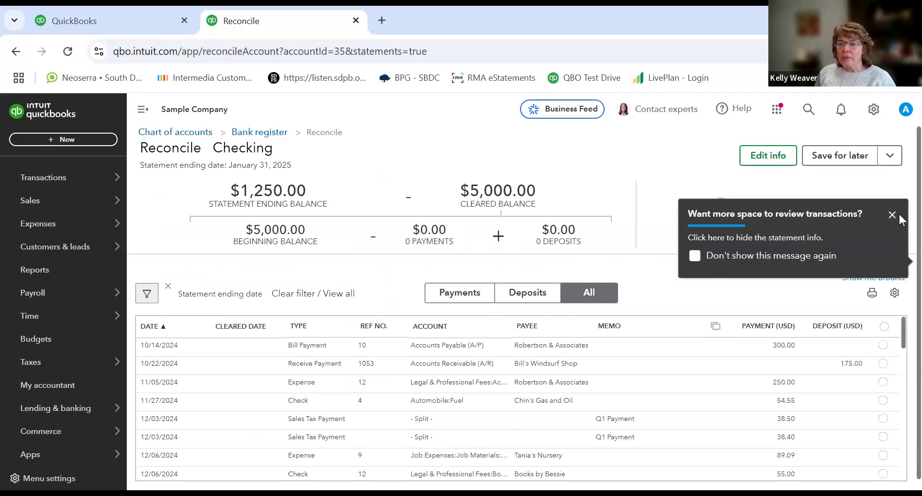
# Step: Mark the first six transactions, from 10/14/2024 through the two 12/03/2024 sales tax payments, as cleared
pyautogui.scroll(-1, 898, 220)
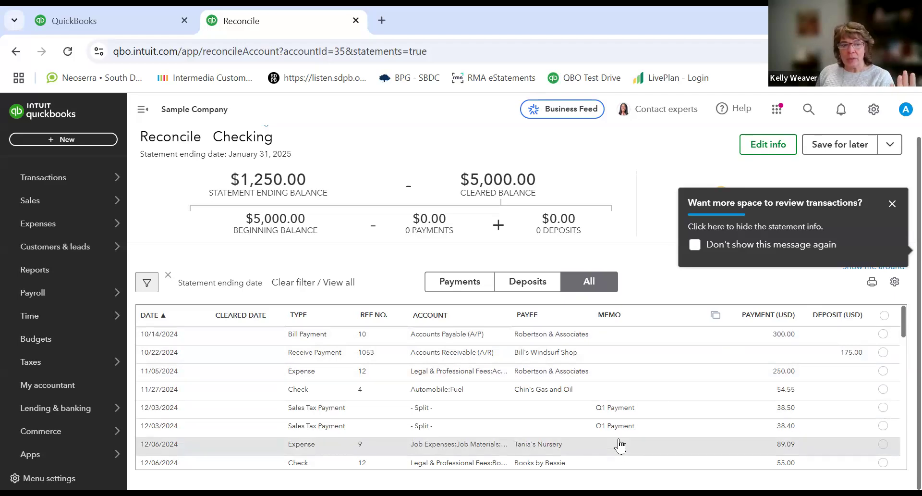
pyautogui.click(883, 335)
pyautogui.click(883, 353)
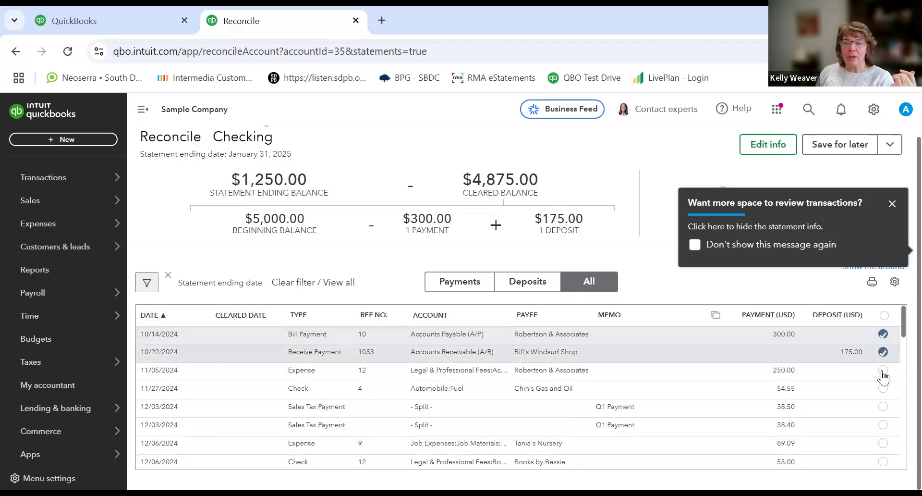
pyautogui.click(884, 370)
pyautogui.click(883, 388)
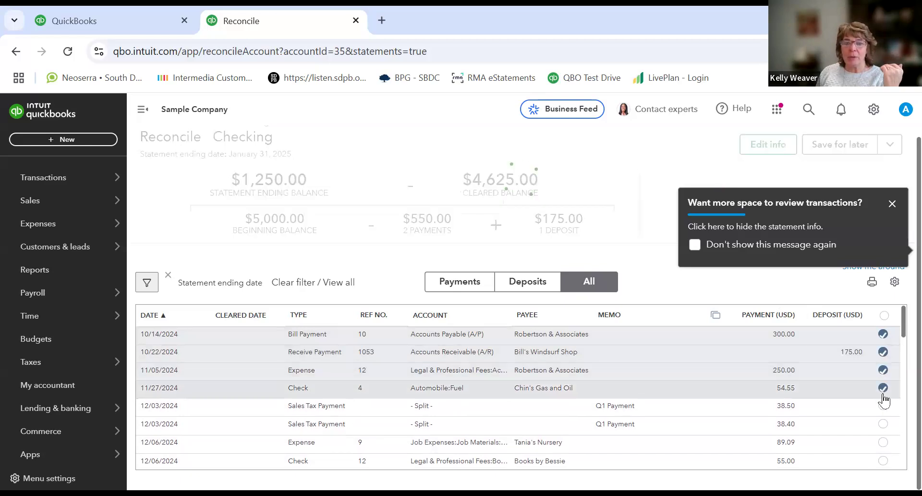
pyautogui.click(884, 406)
pyautogui.click(883, 423)
# Step: Scroll through the reconciliation transaction list and dismiss the two review tips
pyautogui.scroll(-3, 867, 345)
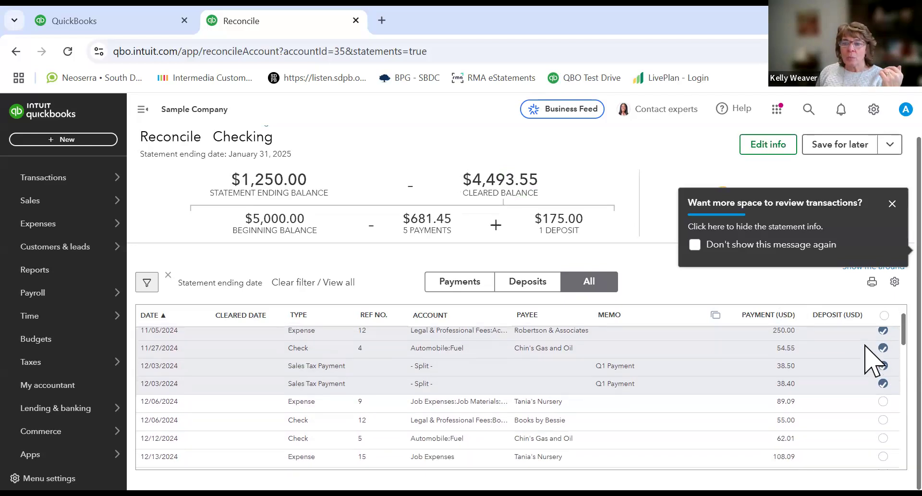
pyautogui.scroll(-4, 865, 370)
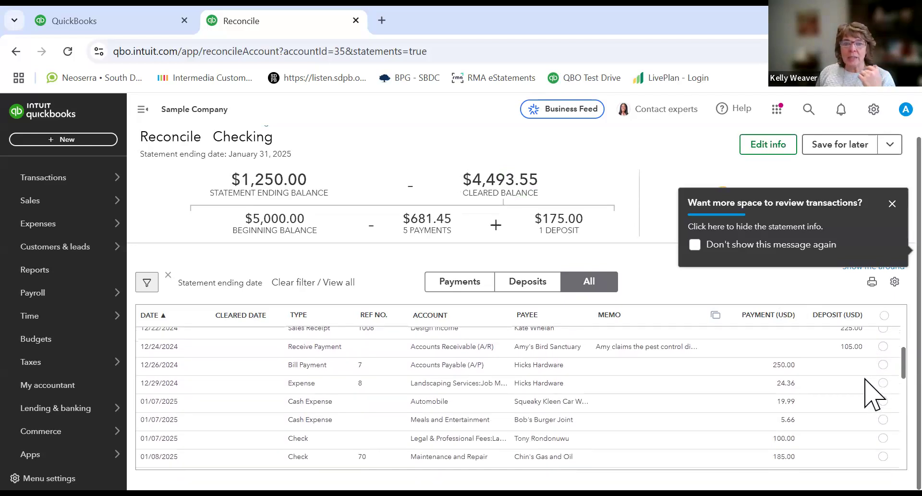
pyautogui.scroll(-6, 865, 390)
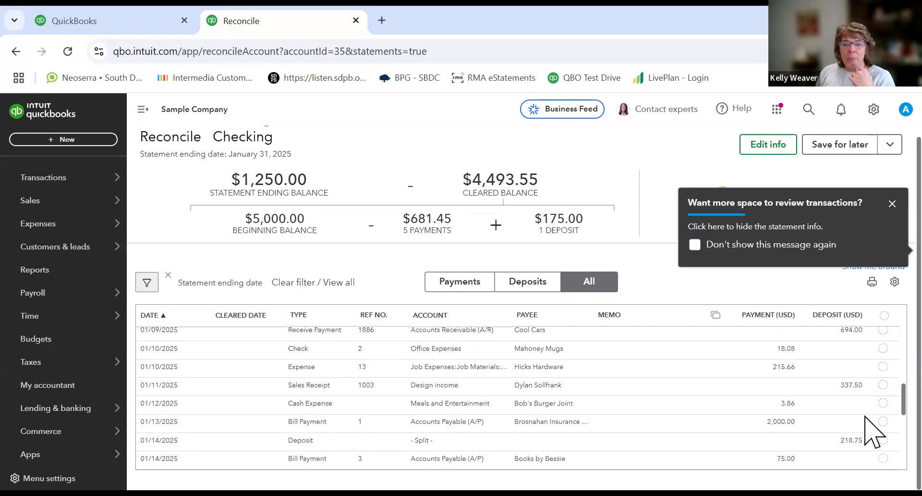
pyautogui.scroll(8, 875, 432)
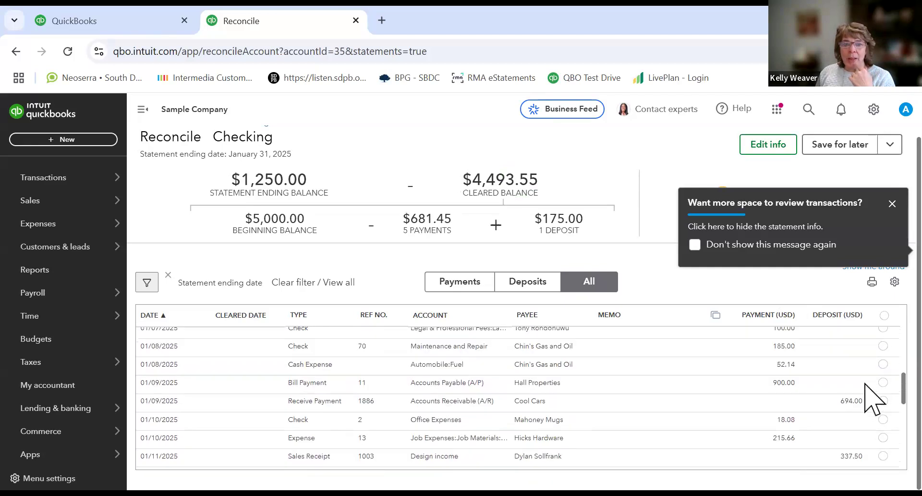
pyautogui.click(891, 203)
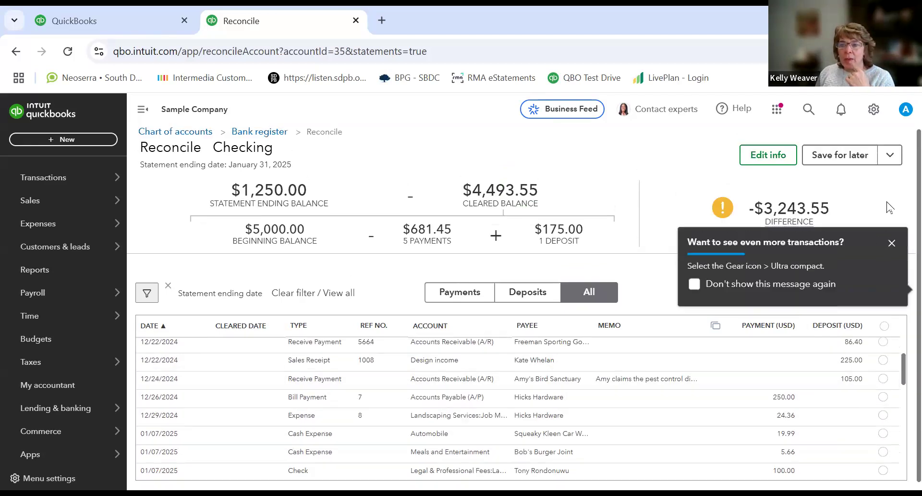
pyautogui.click(891, 247)
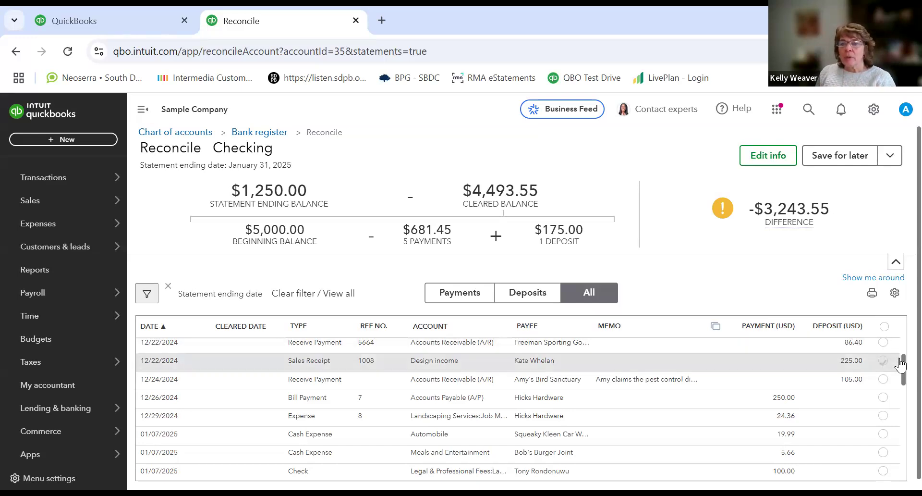
# Step: Scroll through the remaining transactions and review the difference amount and the reconciliation save options
pyautogui.moveTo(902, 371); pyautogui.dragTo(902, 436)
pyautogui.moveTo(903, 444); pyautogui.dragTo(903, 399)
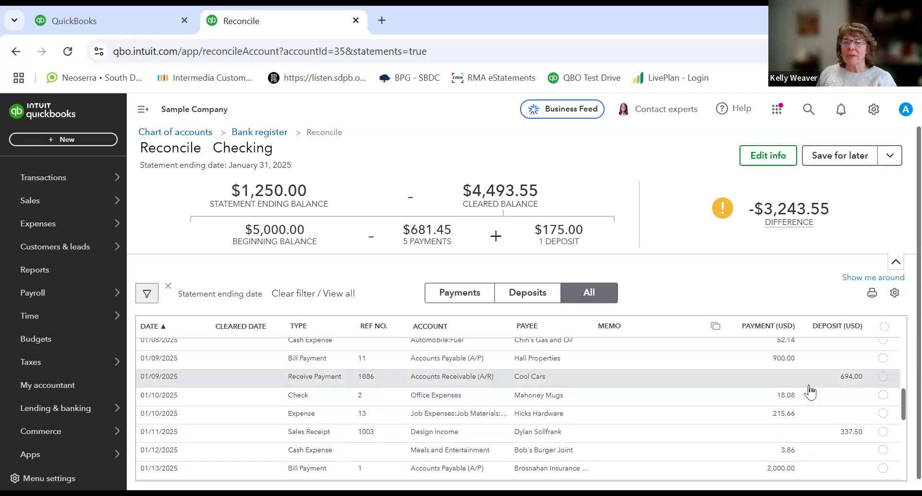
pyautogui.moveTo(790, 211)
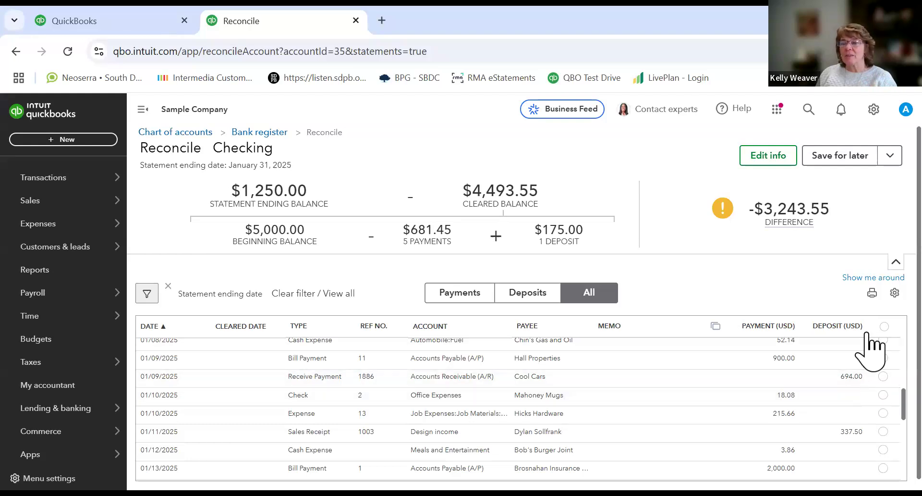
pyautogui.moveTo(801, 219)
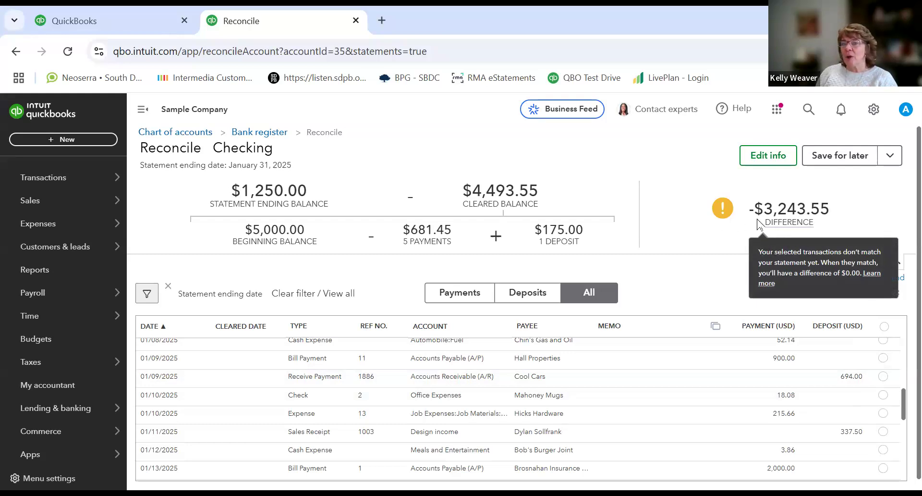
pyautogui.scroll(-2, 901, 407)
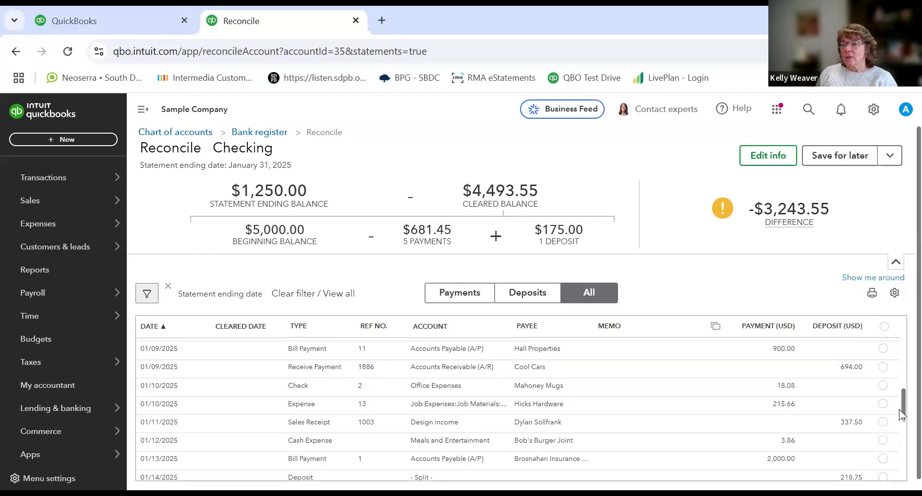
pyautogui.scroll(2, 901, 408)
pyautogui.moveTo(900, 403); pyautogui.dragTo(900, 404)
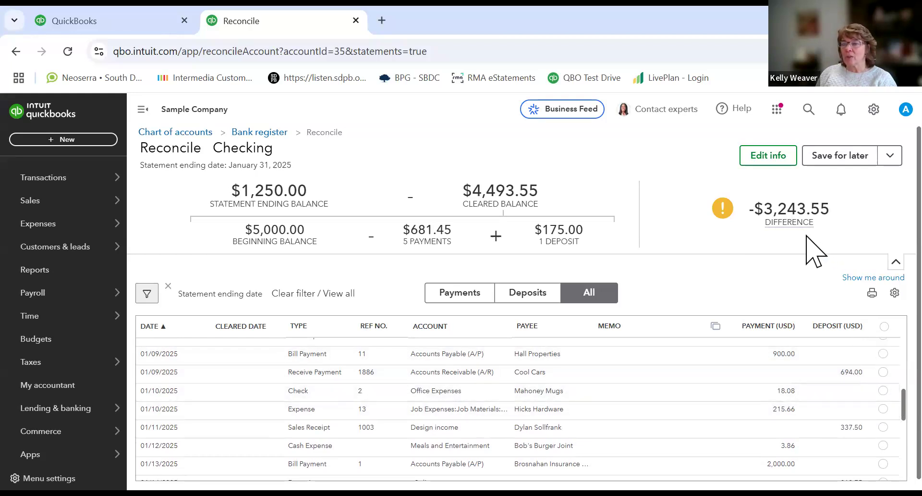
pyautogui.moveTo(902, 408); pyautogui.dragTo(903, 464)
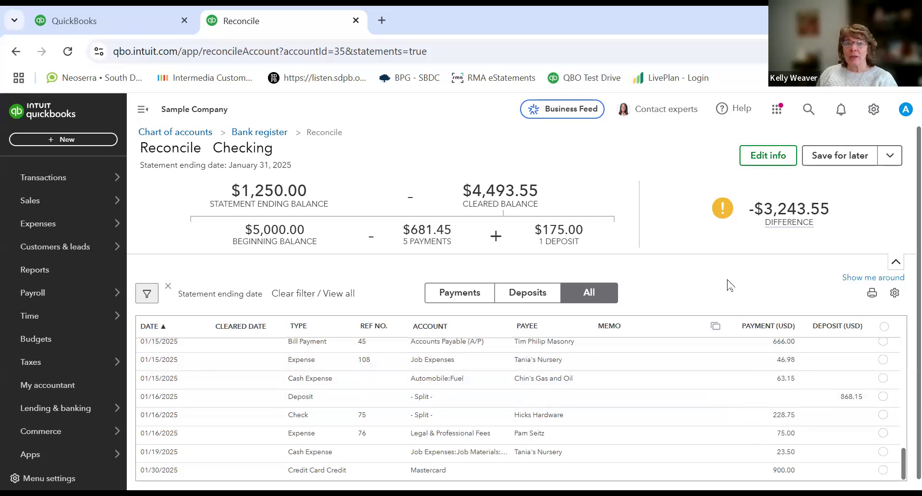
pyautogui.scroll(-1, 557, 315)
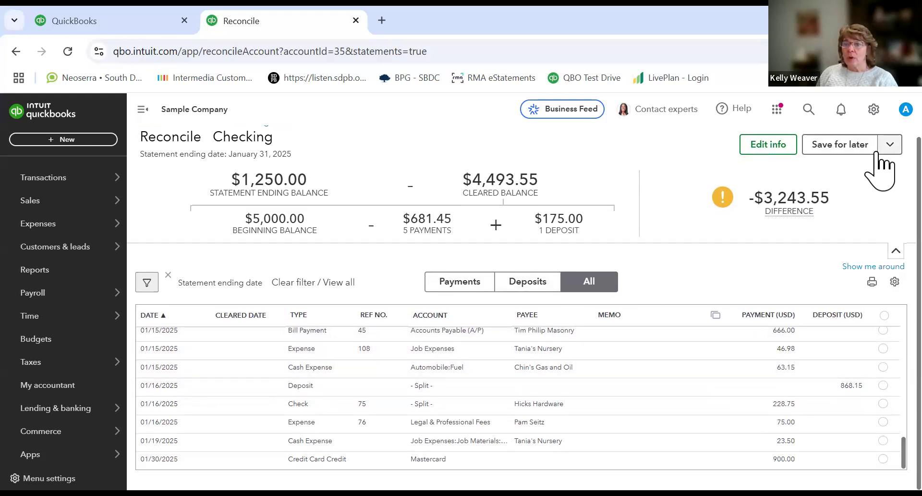
pyautogui.click(889, 143)
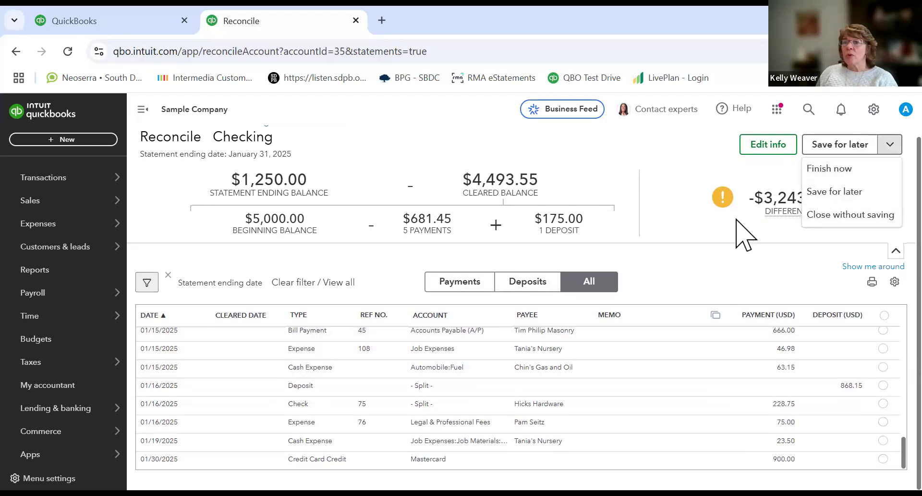
pyautogui.moveTo(755, 209)
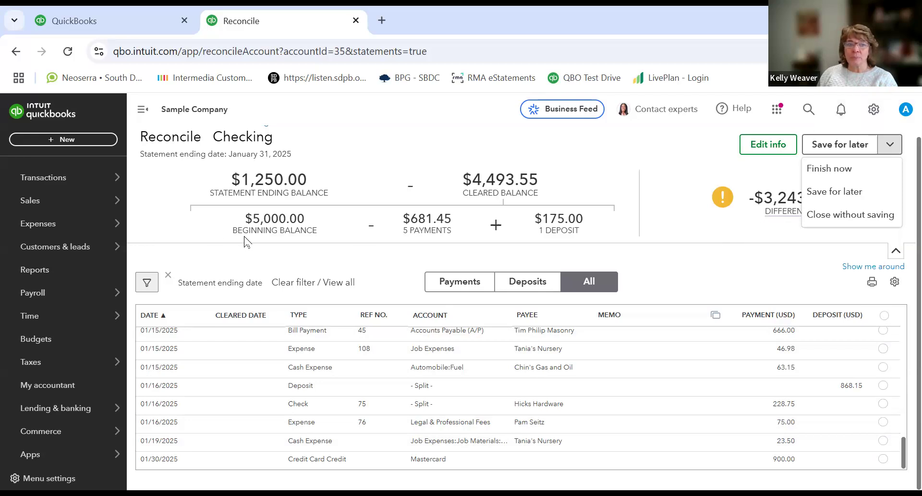
# Step: Open the Sales tax page under Taxes
pyautogui.moveTo(117, 172)
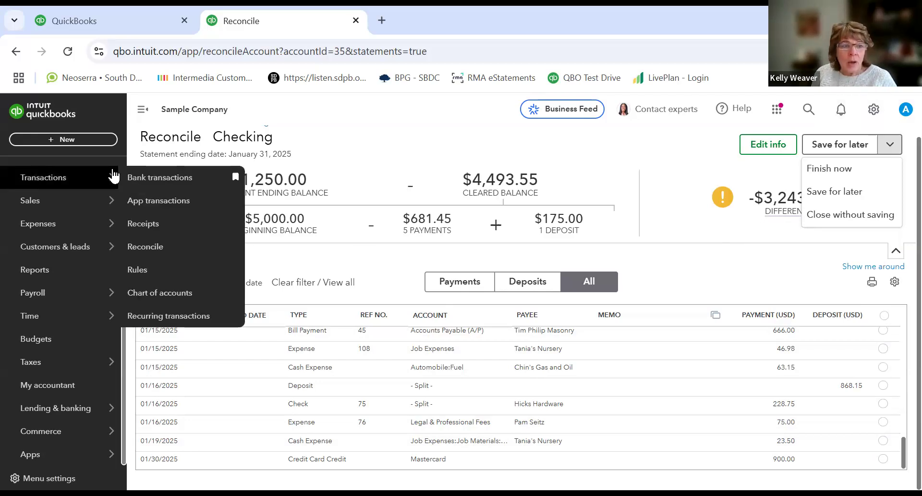
pyautogui.moveTo(24, 366)
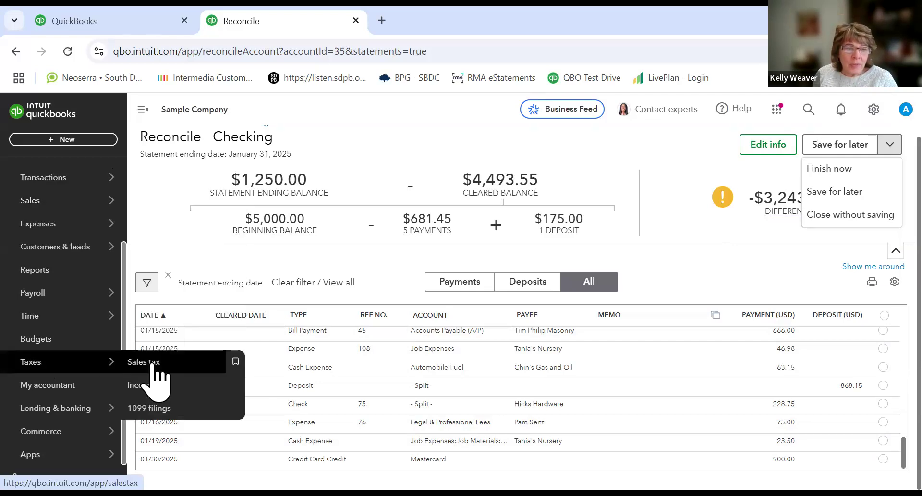
pyautogui.click(153, 366)
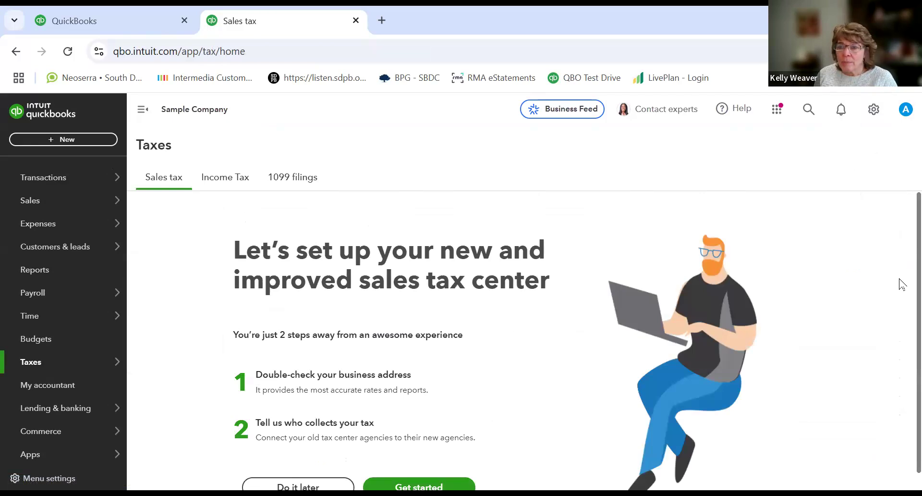
pyautogui.scroll(-1, 865, 346)
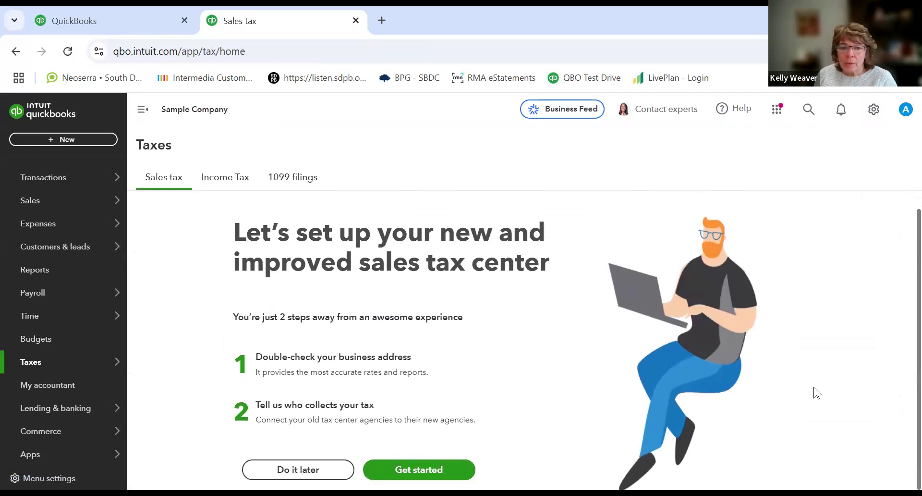
# Step: Start the sales tax center setup and accept the business address shown
pyautogui.click(419, 470)
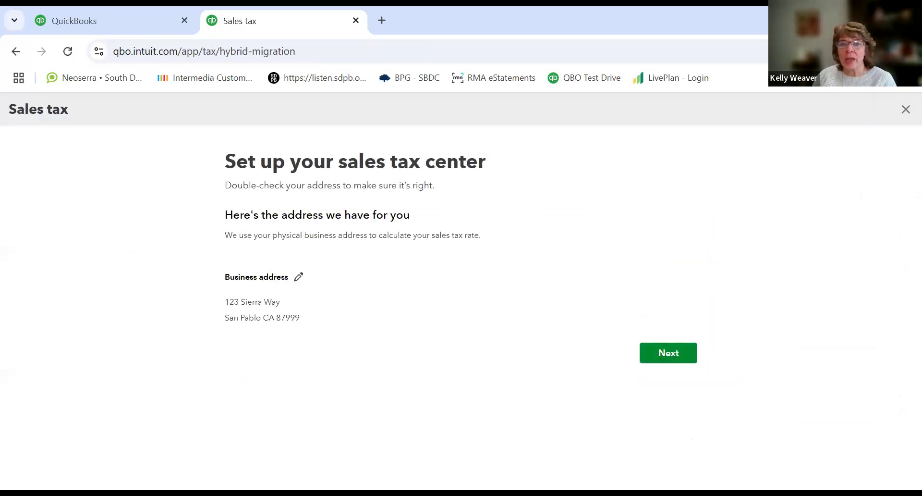
pyautogui.click(663, 355)
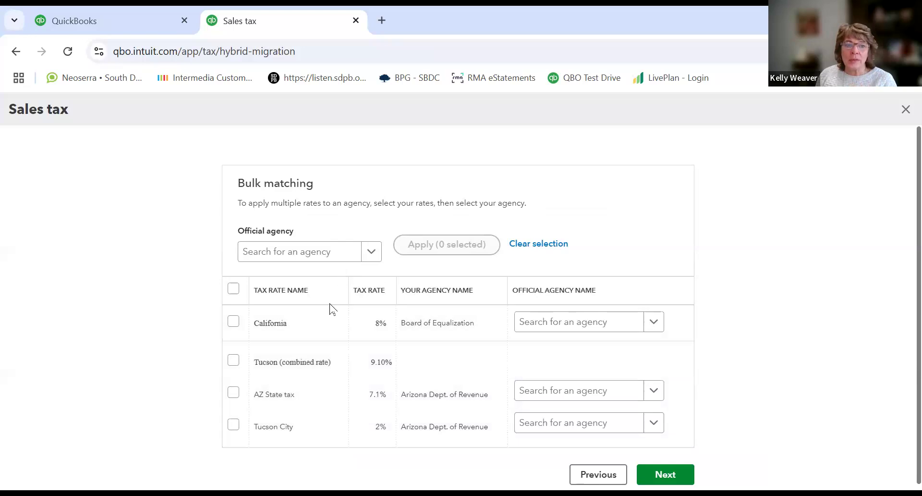
# Step: Set the bulk-matching official agency to Arizona Department Of Revenue
pyautogui.click(366, 256)
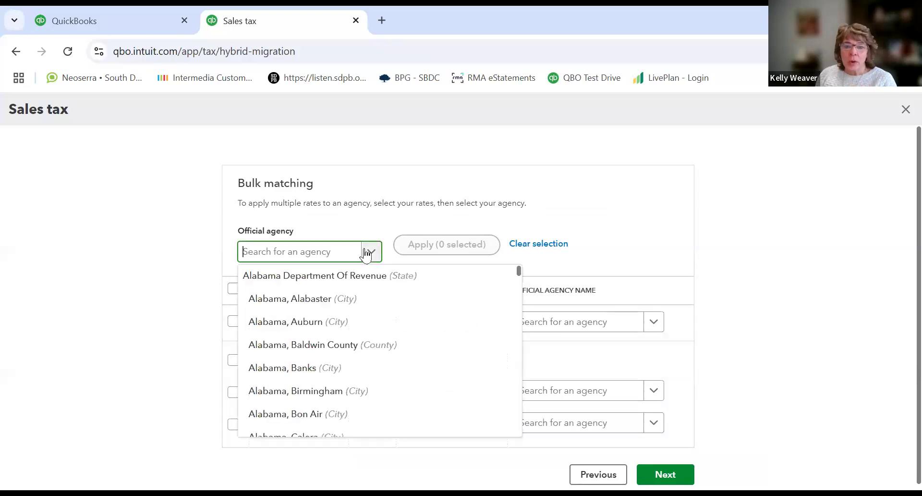
pyautogui.click(327, 280)
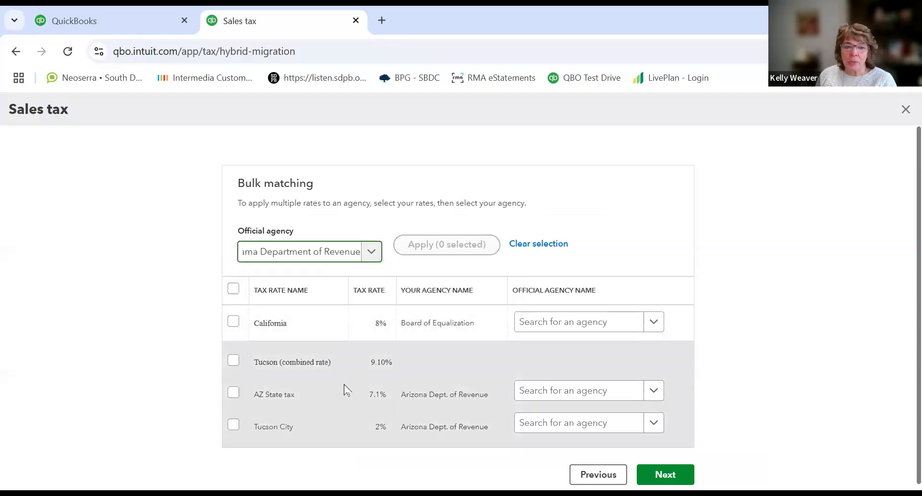
pyautogui.scroll(-1, 475, 376)
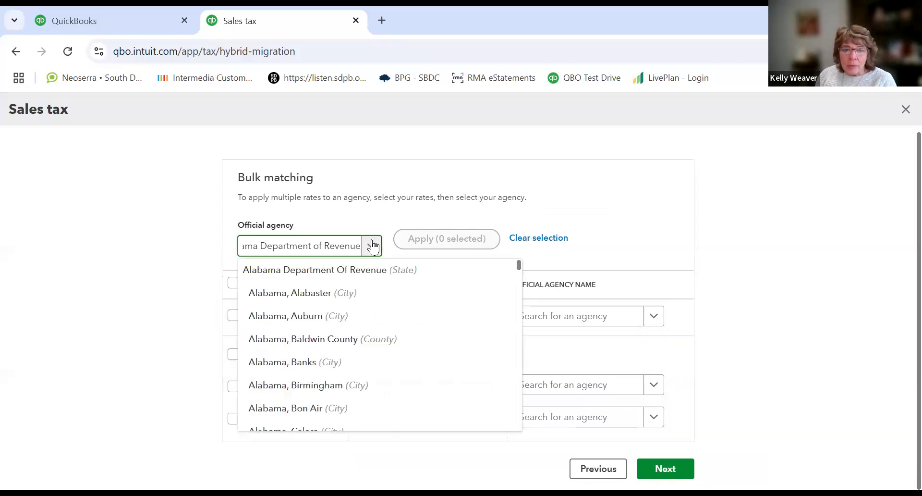
pyautogui.click(373, 246)
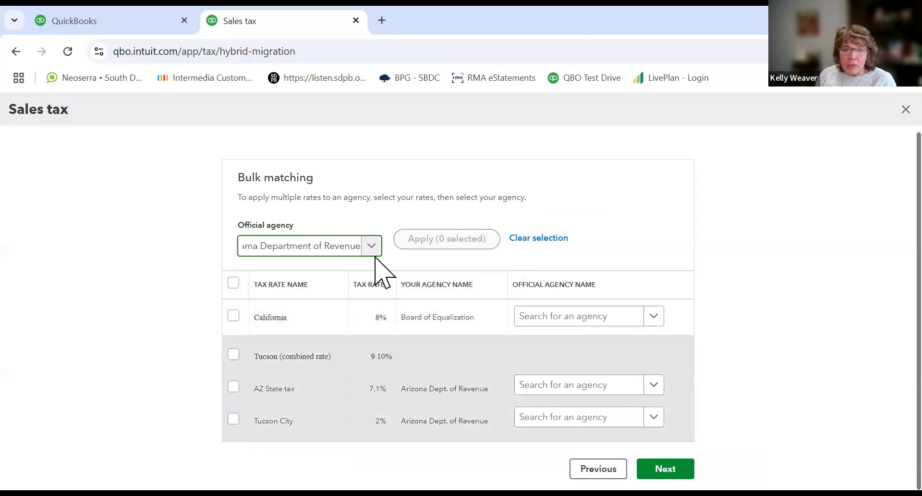
pyautogui.click(373, 250)
pyautogui.scroll(-5, 350, 374)
pyautogui.scroll(-20, 350, 375)
pyautogui.scroll(-20, 350, 375)
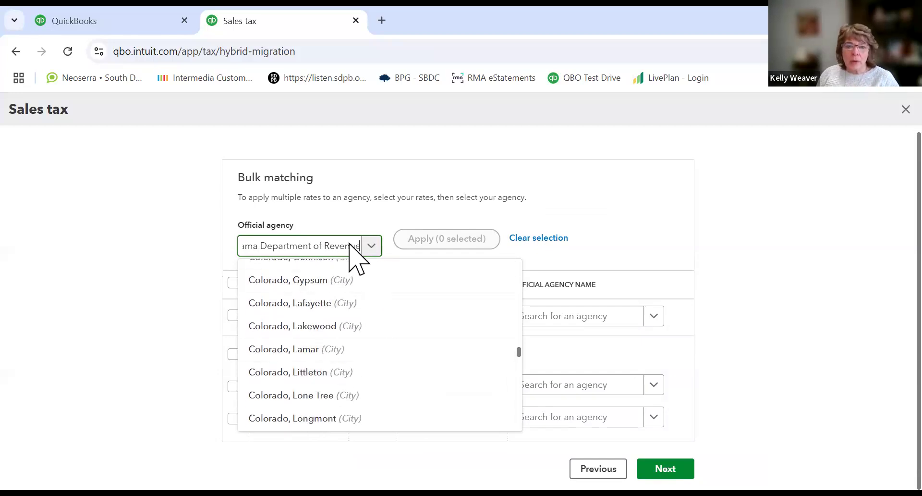
pyautogui.moveTo(350, 246); pyautogui.dragTo(199, 258)
pyautogui.write('ariz')
pyautogui.press('Delete')
pyautogui.press('Delete')
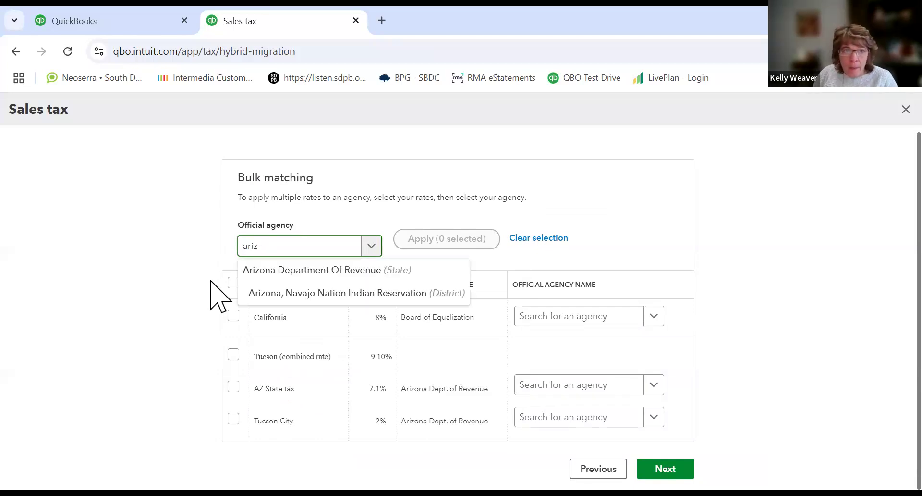
pyautogui.click(260, 277)
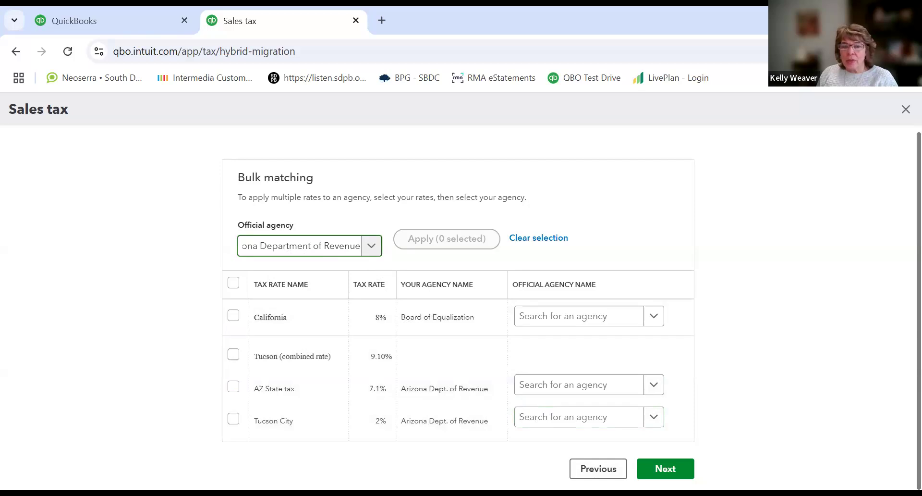
# Step: Match the AZ State tax and Tucson City rates to the official agency Arizona Department Of Revenue
pyautogui.click(666, 464)
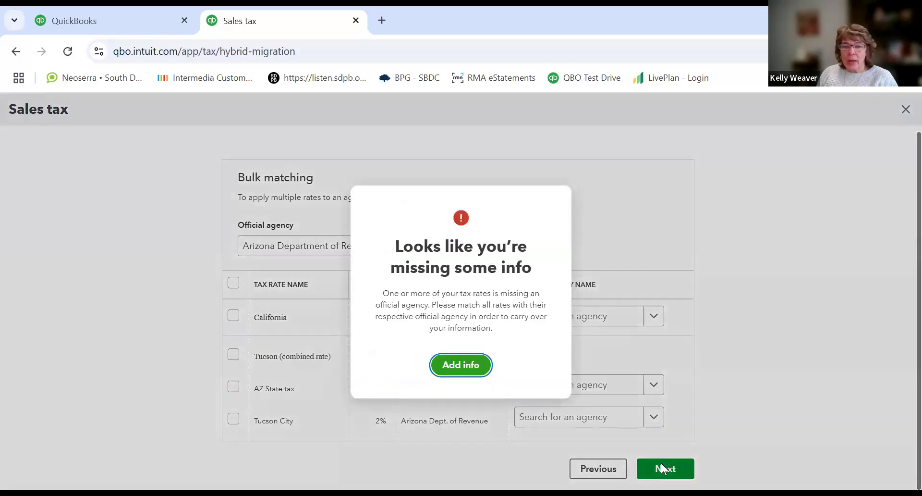
pyautogui.click(442, 364)
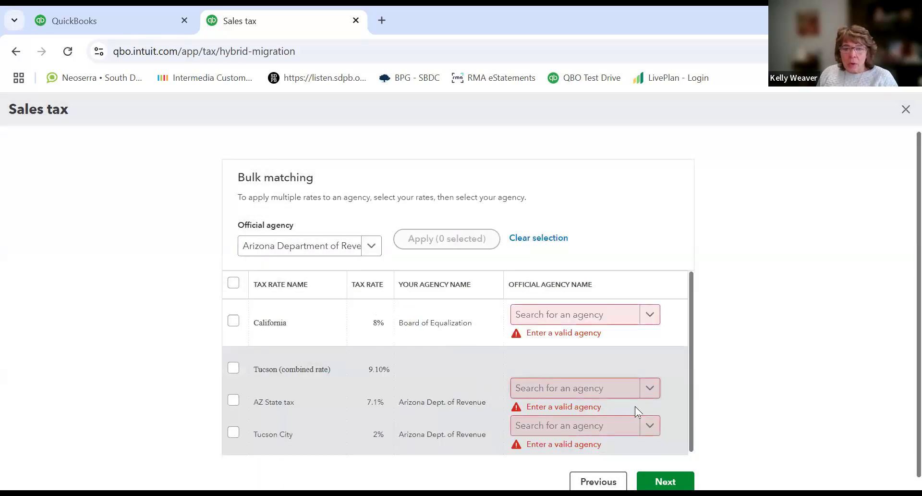
pyautogui.click(649, 390)
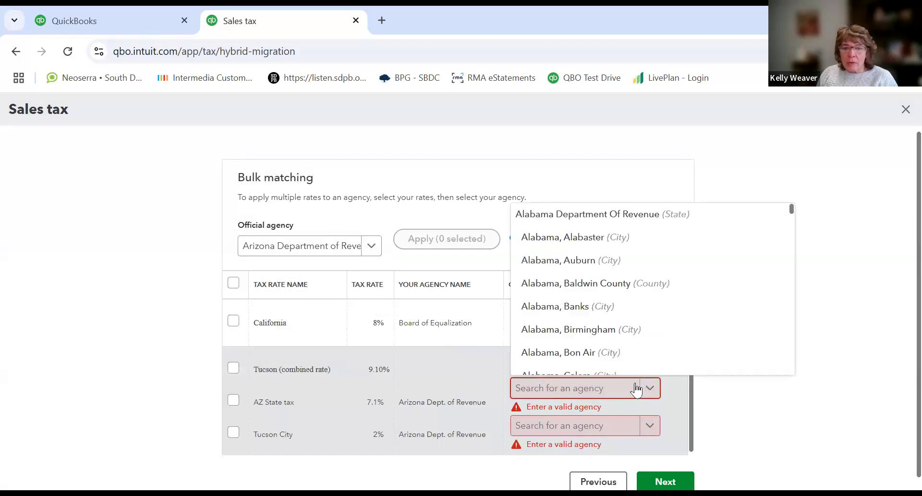
pyautogui.write('ariz')
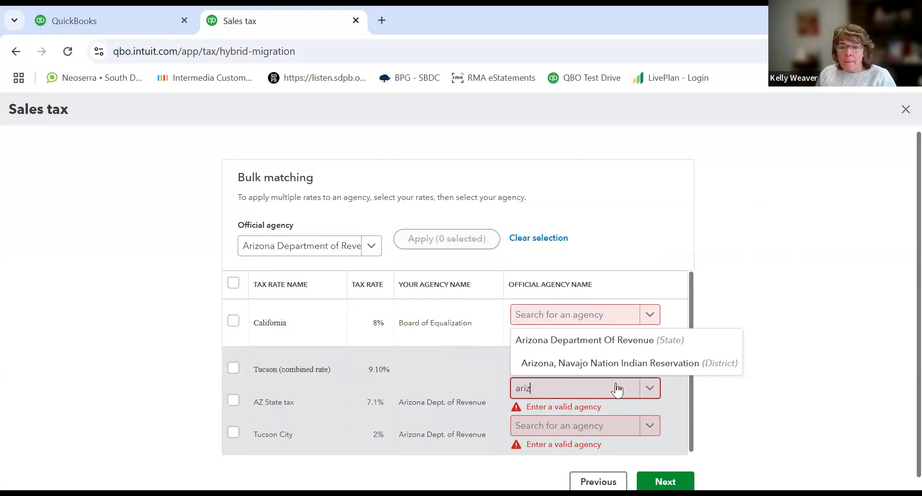
pyautogui.click(585, 340)
pyautogui.click(581, 423)
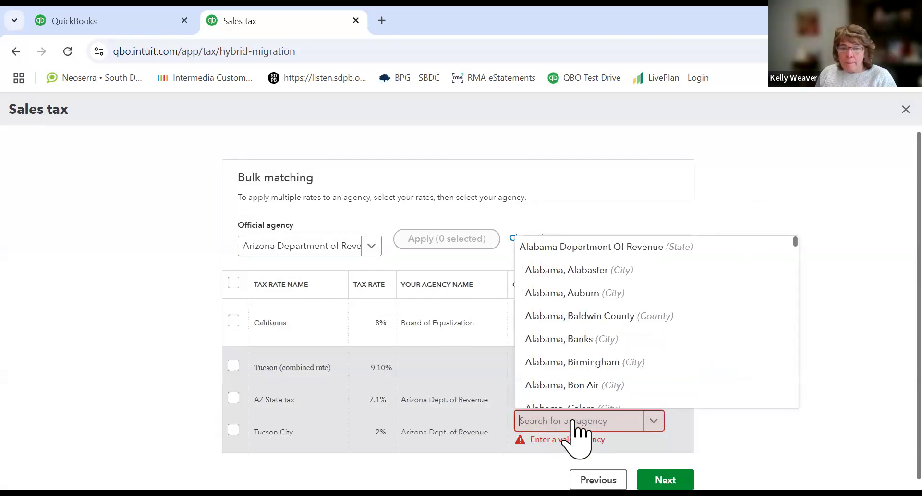
pyautogui.write('arizone')
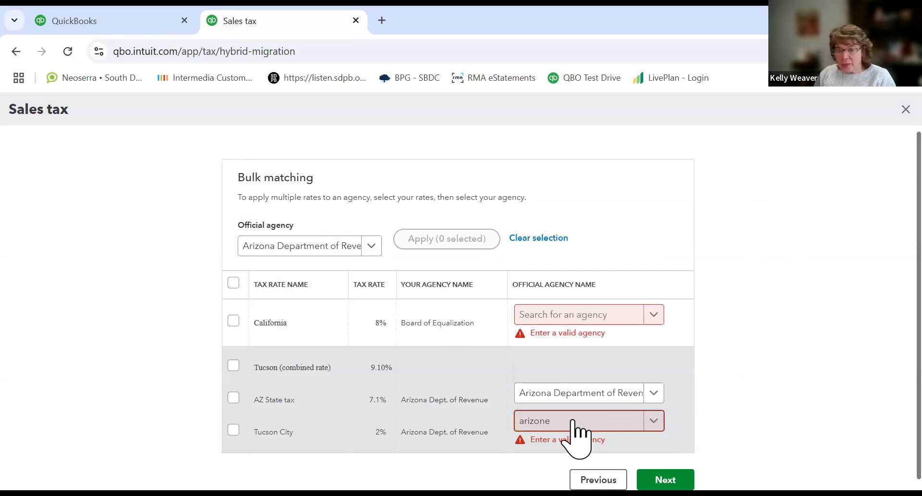
pyautogui.press('BackSpace')
pyautogui.write('a Department of Revenue')
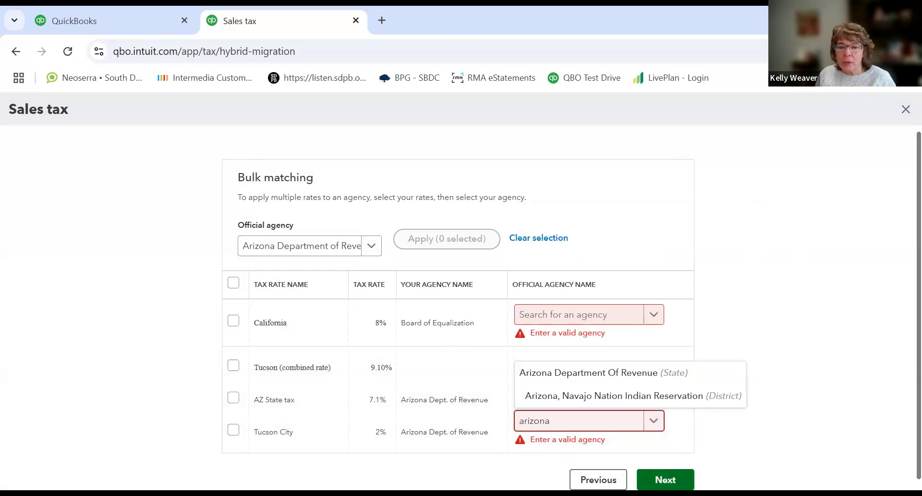
pyautogui.click(579, 377)
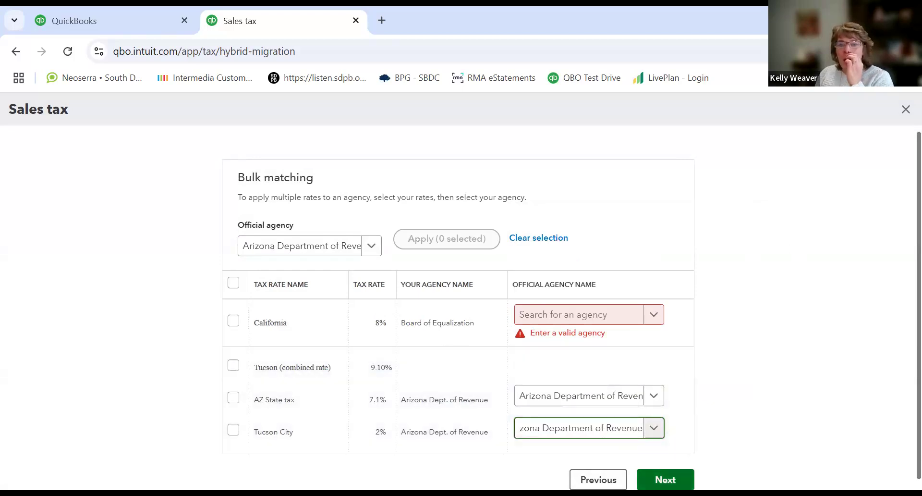
# Step: Match the California rate to the official agency California Department Of Tax And Fee Administration
pyautogui.click(666, 479)
pyautogui.click(461, 367)
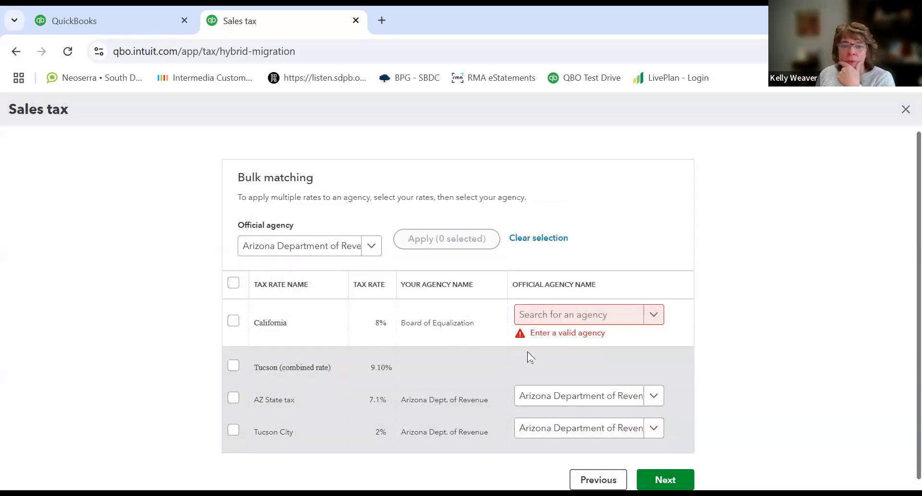
pyautogui.click(556, 319)
pyautogui.write('board')
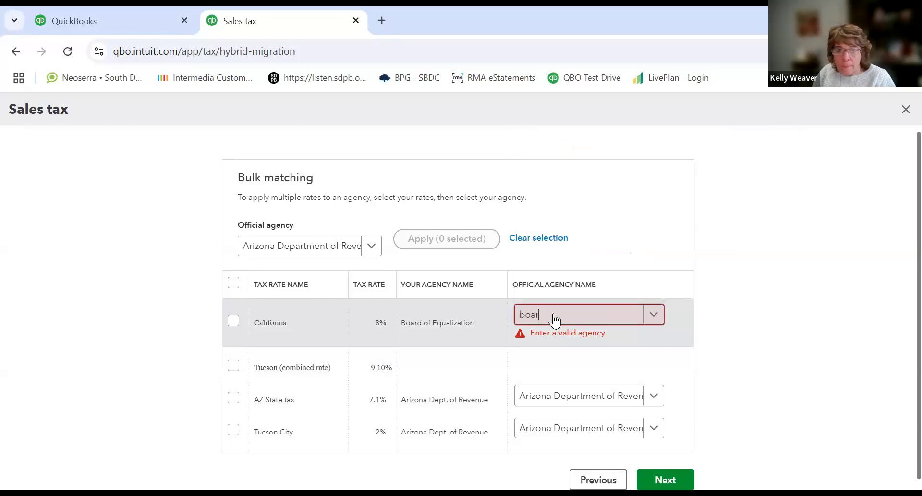
pyautogui.press('BackSpace')
pyautogui.press('BackSpace')
pyautogui.press('BackSpace')
pyautogui.press('BackSpace')
pyautogui.write('cal')
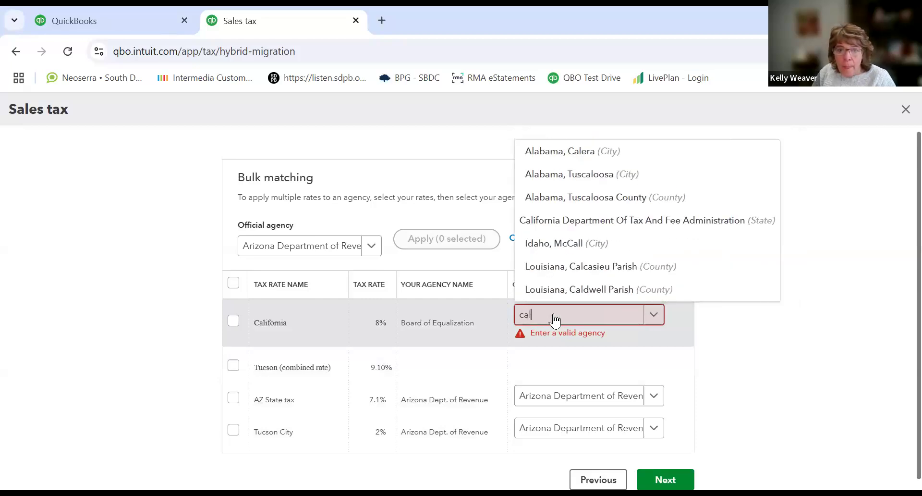
pyautogui.click(596, 219)
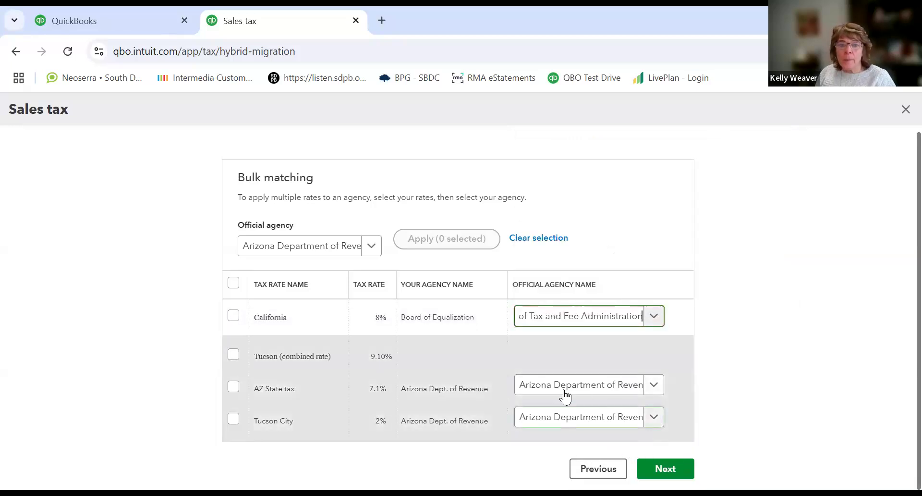
# Step: Select the AZ State tax and Tucson City rates and proceed to finish the agency matching
pyautogui.click(233, 387)
pyautogui.click(234, 419)
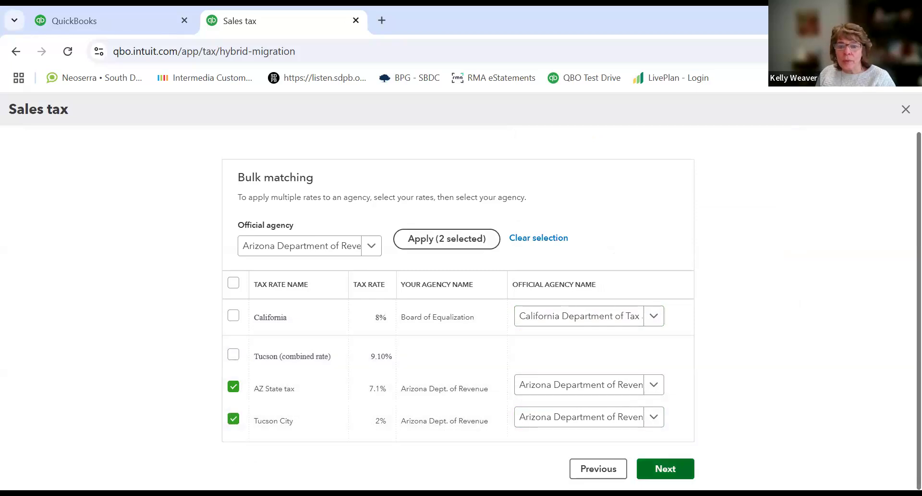
pyautogui.click(666, 469)
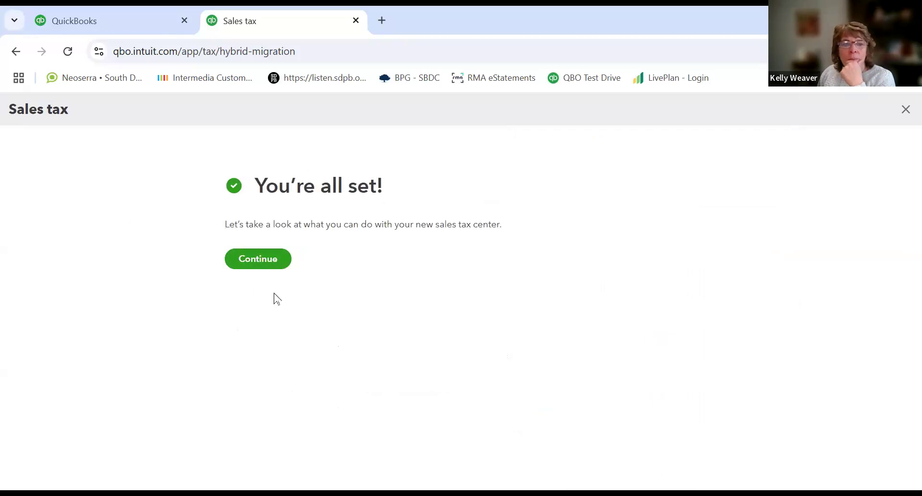
# Step: Continue through the sales tax center introduction screens and open the sales tax center
pyautogui.click(255, 262)
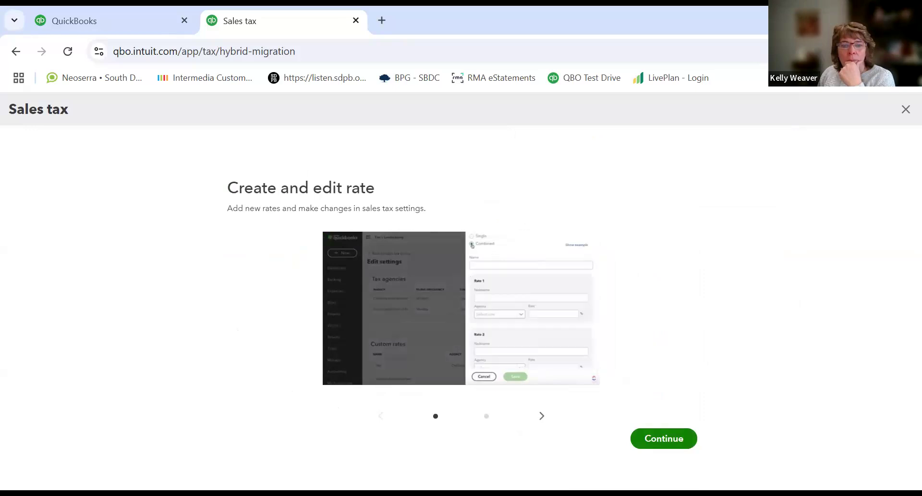
pyautogui.click(658, 438)
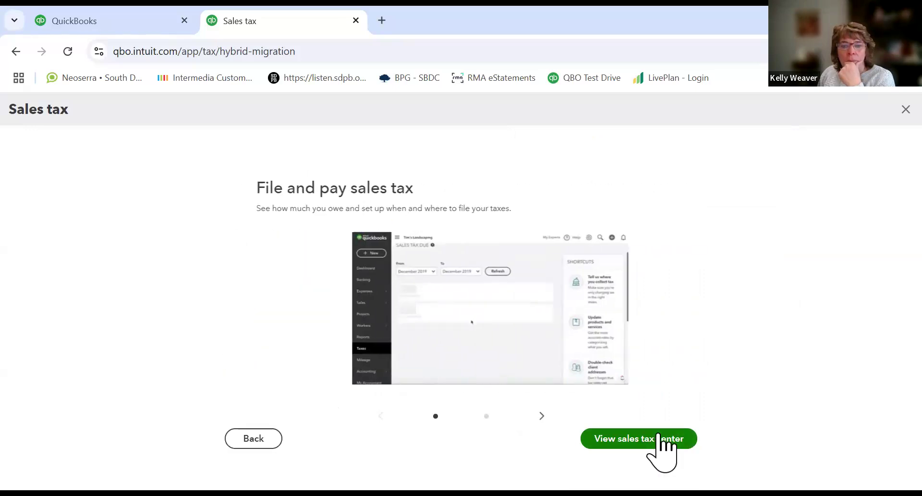
pyautogui.click(659, 438)
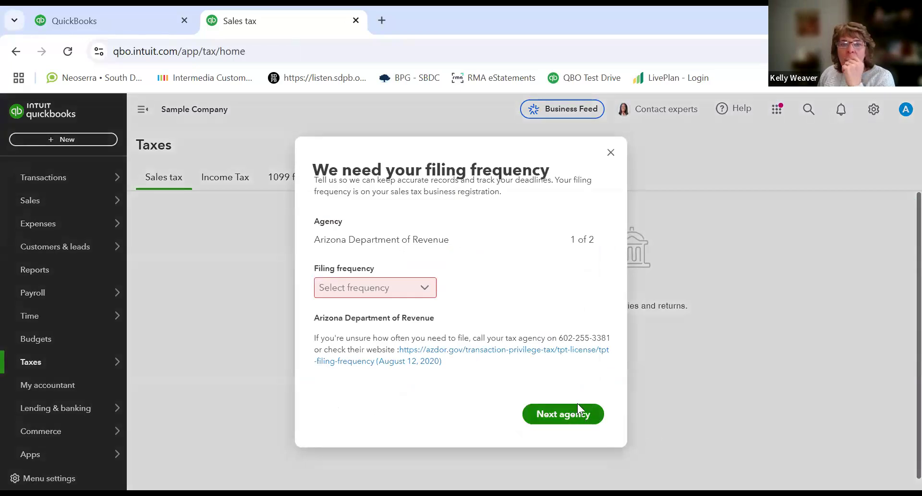
# Step: Set a Monthly filing frequency for both the Arizona and California agencies and save
pyautogui.click(425, 287)
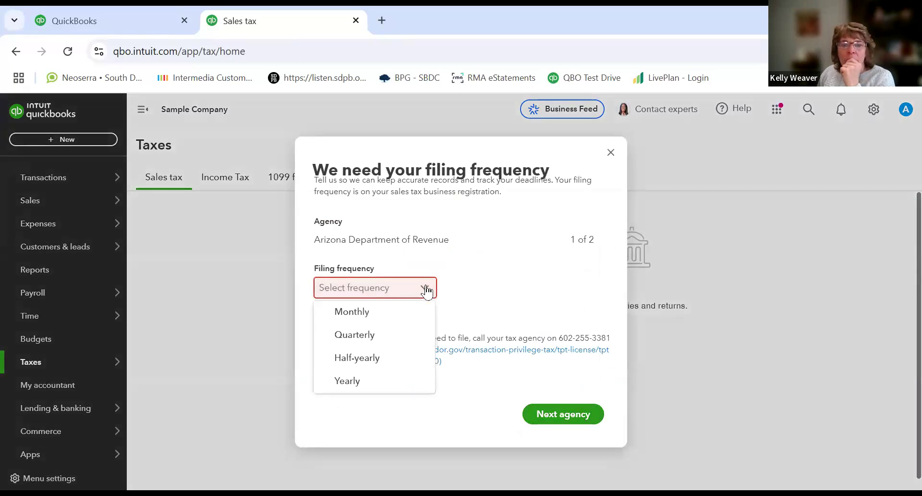
pyautogui.click(383, 312)
pyautogui.click(552, 414)
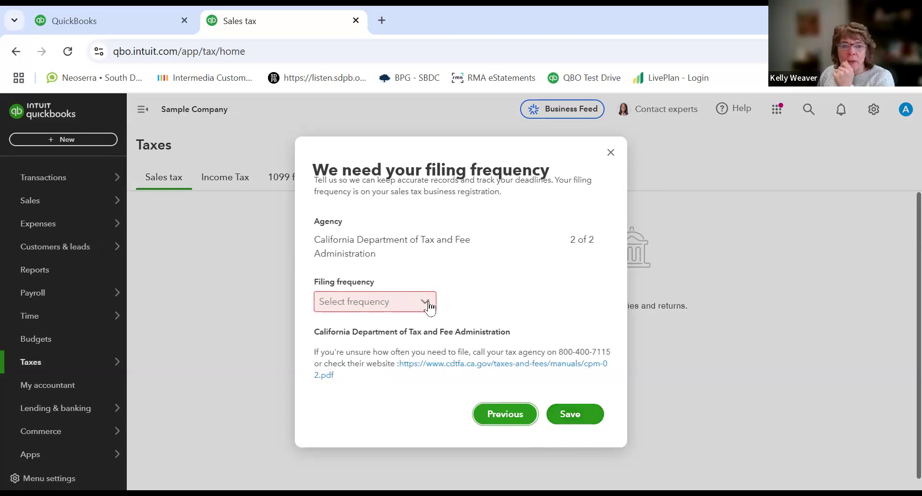
pyautogui.click(429, 304)
pyautogui.click(403, 327)
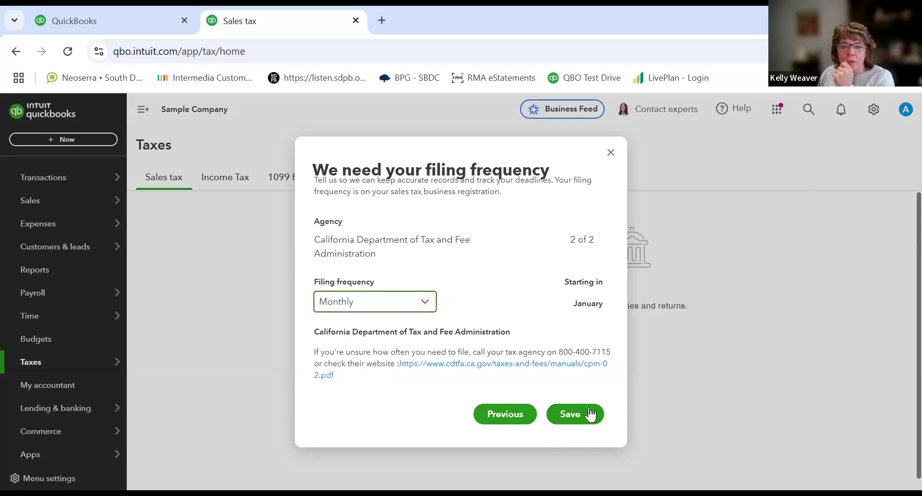
pyautogui.click(584, 413)
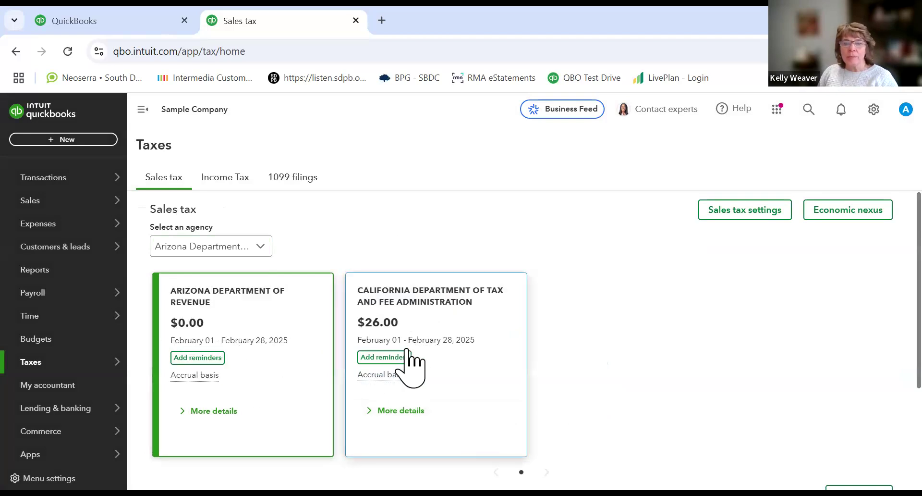
# Step: Expand the California agency card's details and review the sales tax returns list below
pyautogui.click(399, 412)
pyautogui.scroll(-4, 496, 363)
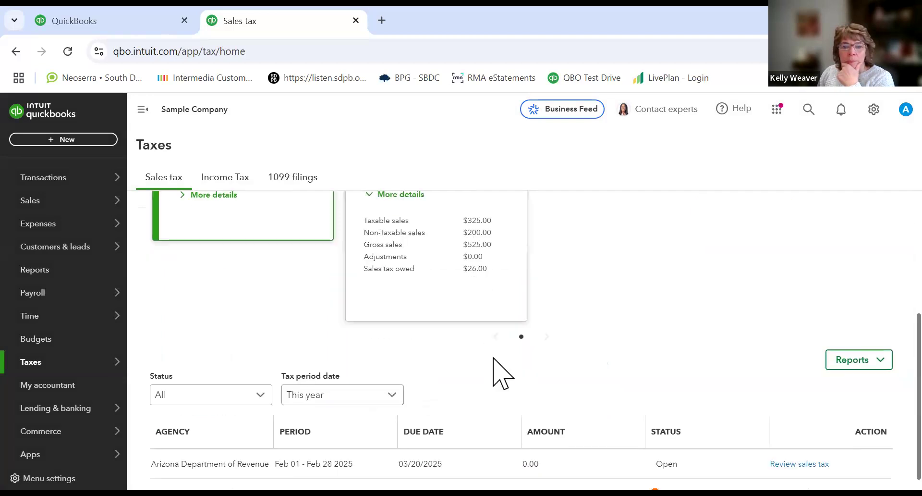
pyautogui.scroll(-1, 494, 365)
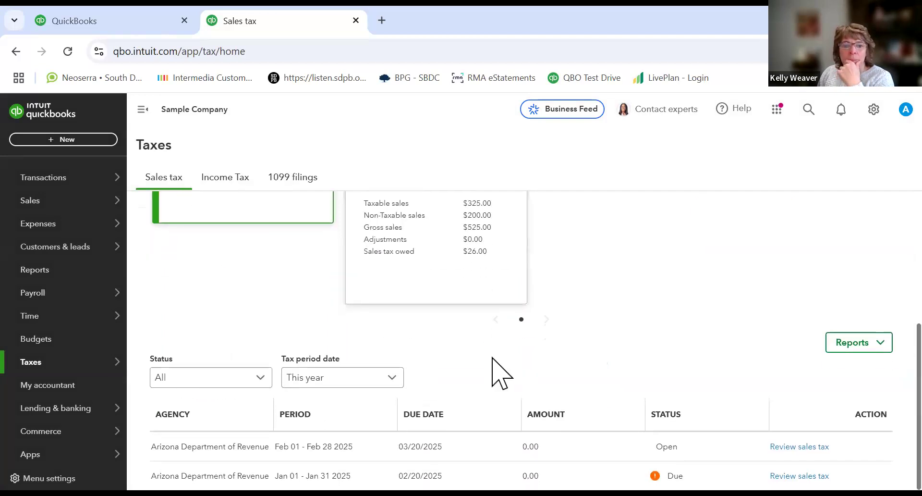
pyautogui.scroll(5, 495, 373)
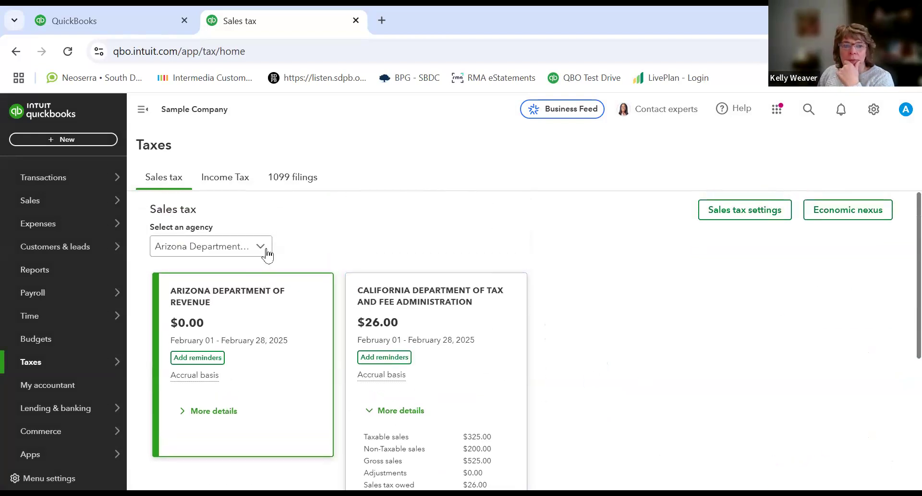
# Step: Select California Department of Tax and Fee Administration as the agency and review its returns
pyautogui.click(262, 254)
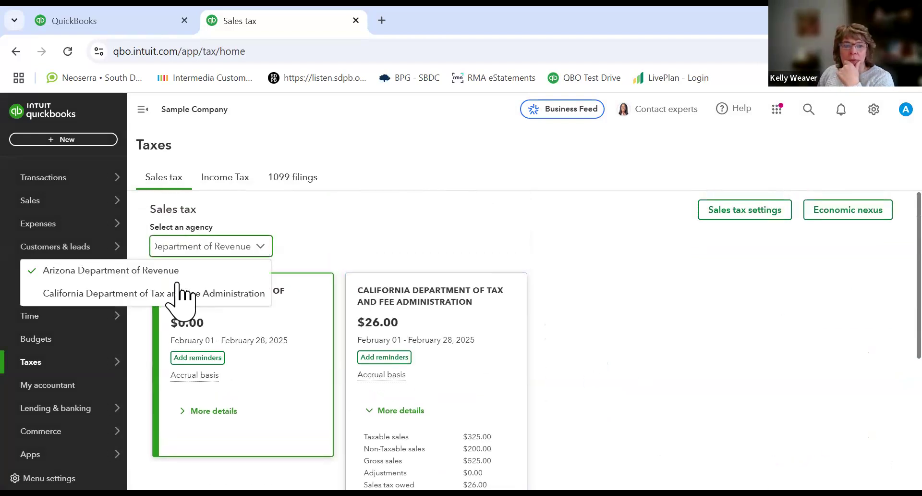
pyautogui.click(142, 293)
pyautogui.scroll(-4, 459, 343)
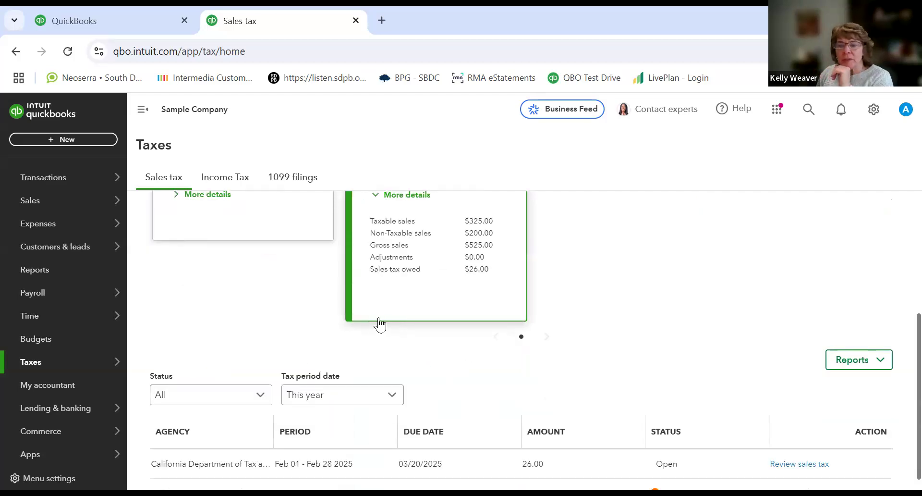
# Step: Review the California agency card and its list of sales tax returns with their amounts
pyautogui.scroll(4, 580, 319)
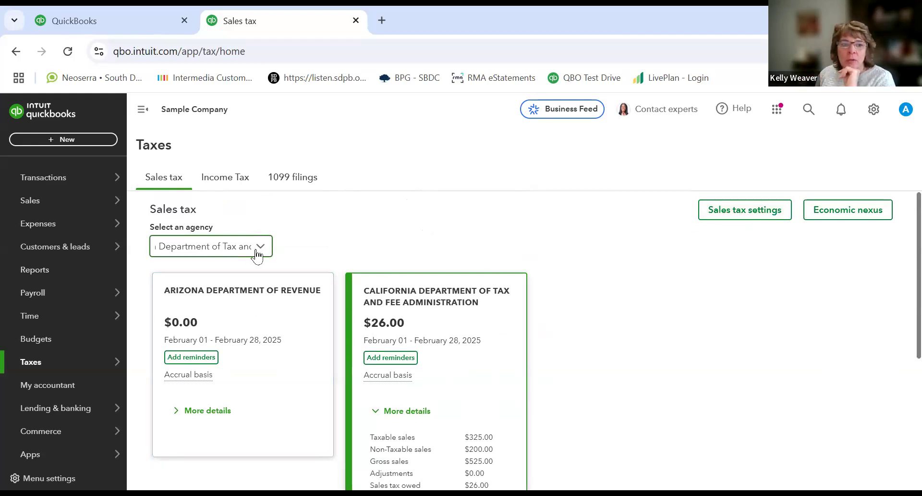
pyautogui.click(447, 345)
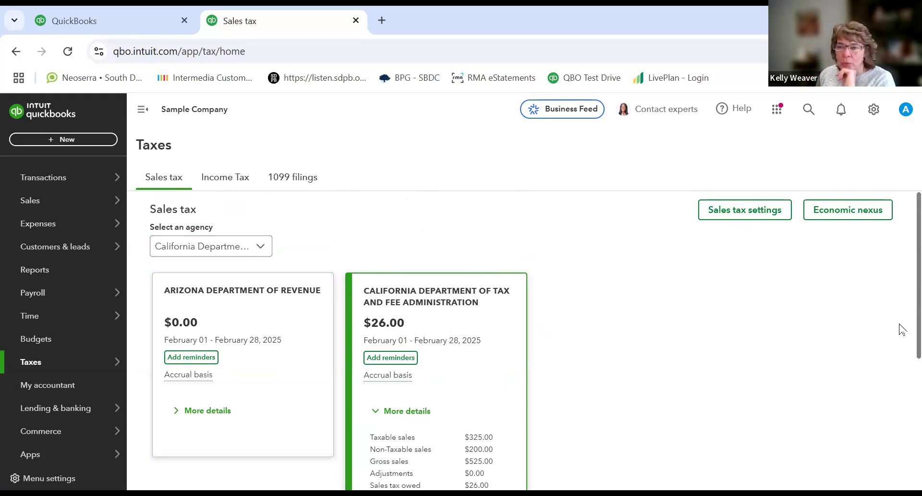
pyautogui.scroll(-3, 901, 336)
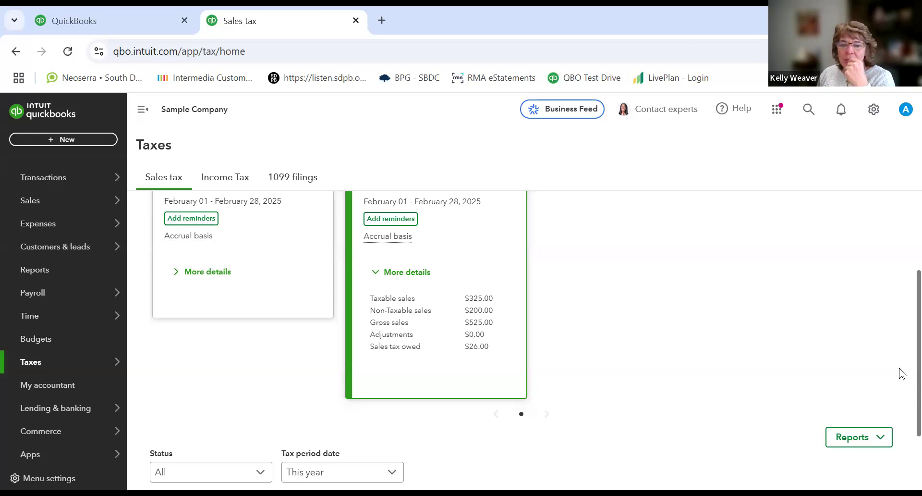
pyautogui.scroll(-2, 900, 379)
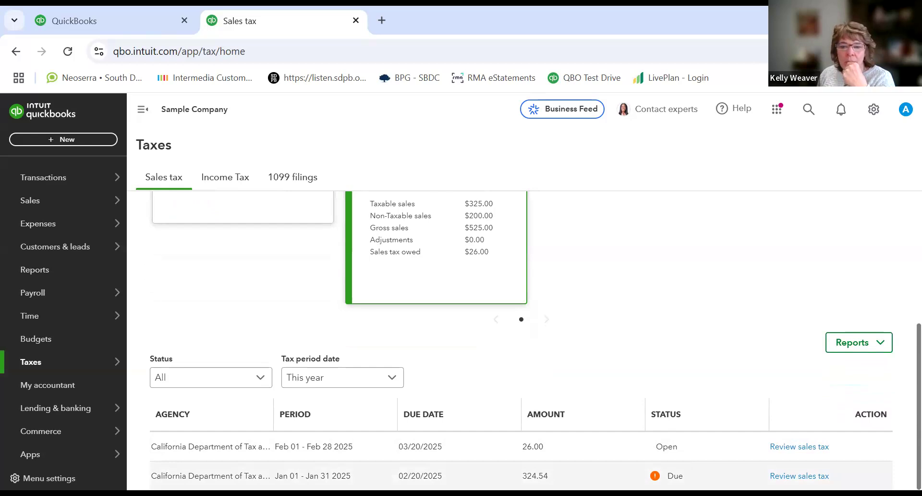
pyautogui.doubleClick(211, 476)
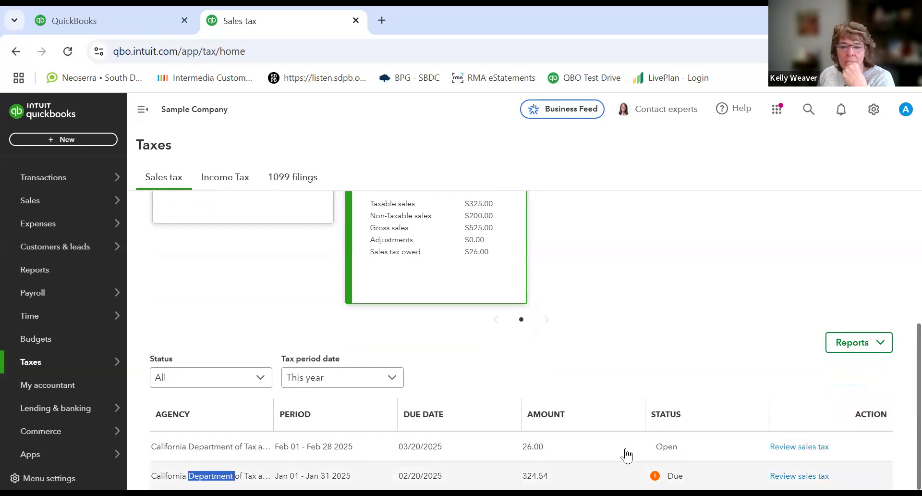
pyautogui.doubleClick(532, 447)
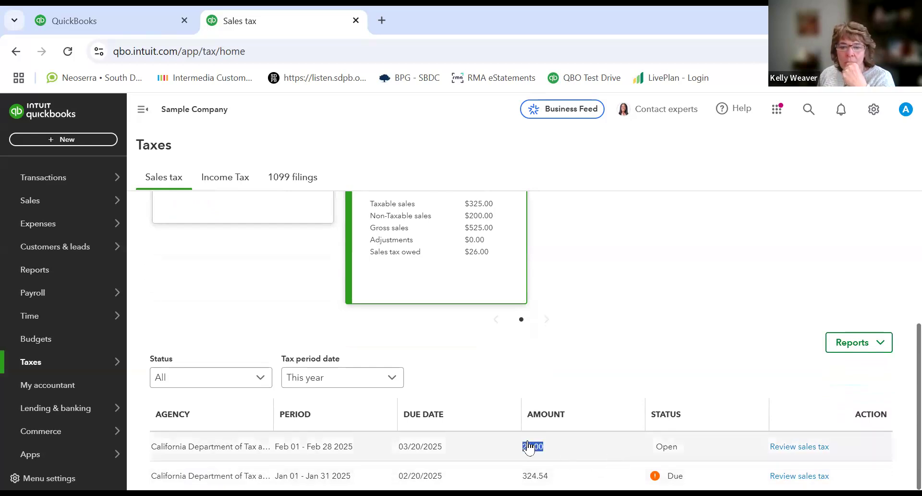
# Step: Open the sales tax liability report and run it for 01/01/2025 to 01/31/2025
pyautogui.click(848, 343)
pyautogui.click(811, 367)
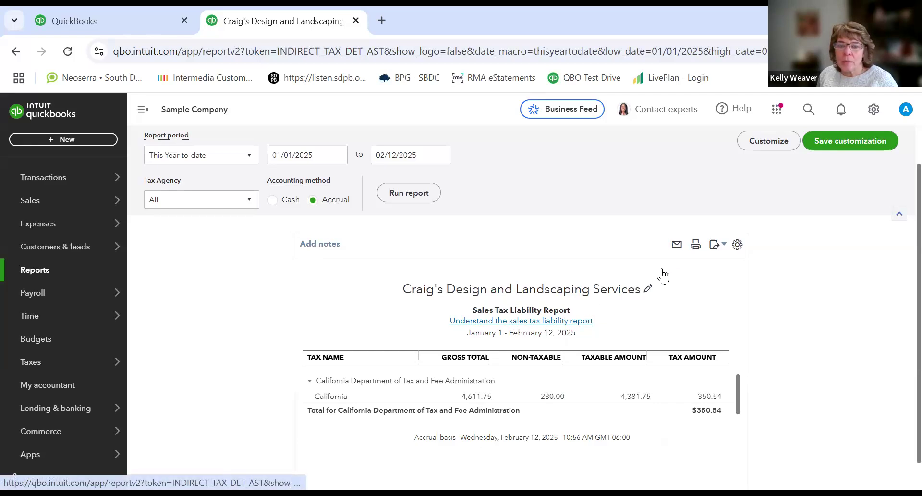
pyautogui.click(441, 156)
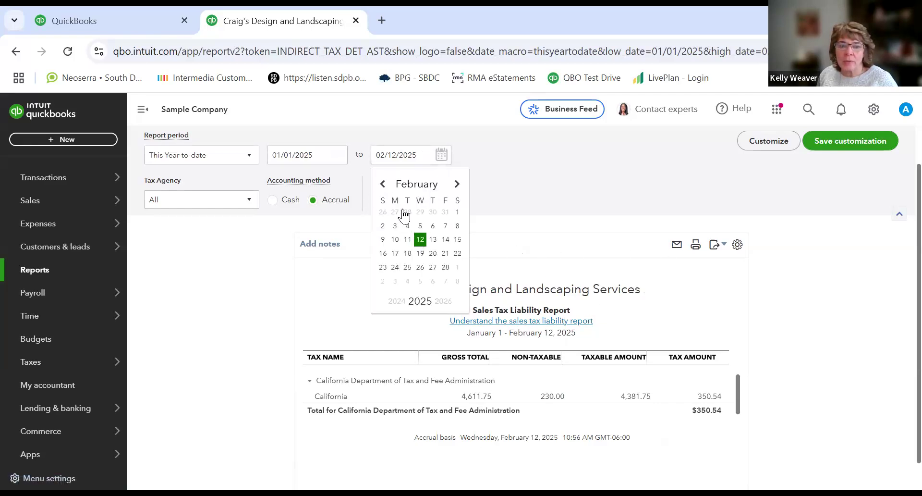
pyautogui.click(446, 212)
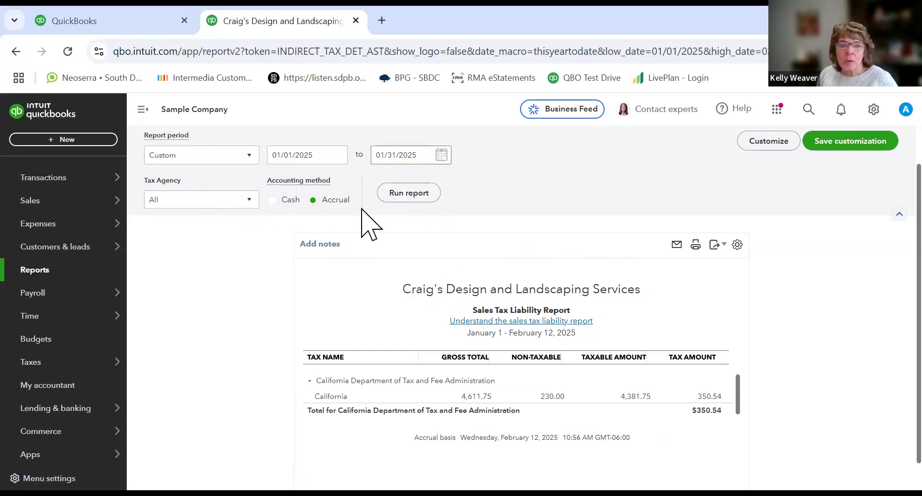
pyautogui.click(408, 194)
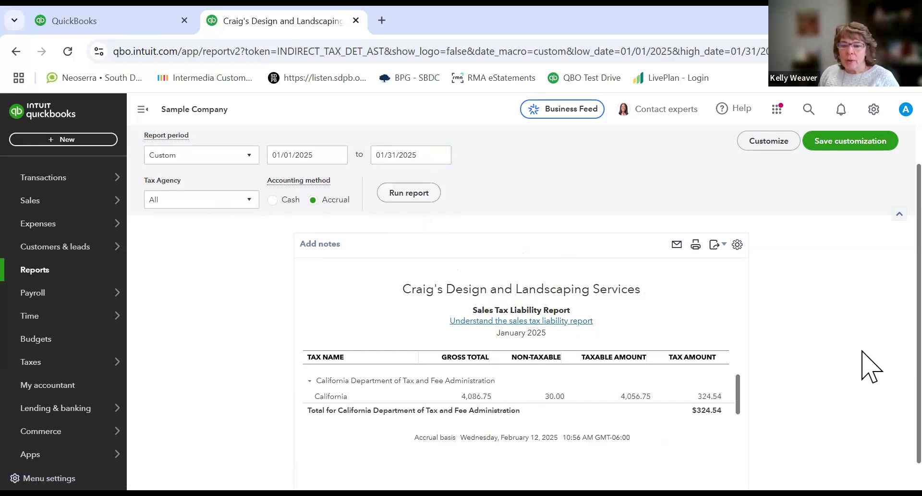
# Step: Scroll through the January sales tax liability report and go back to the sales tax center
pyautogui.scroll(-1, 866, 334)
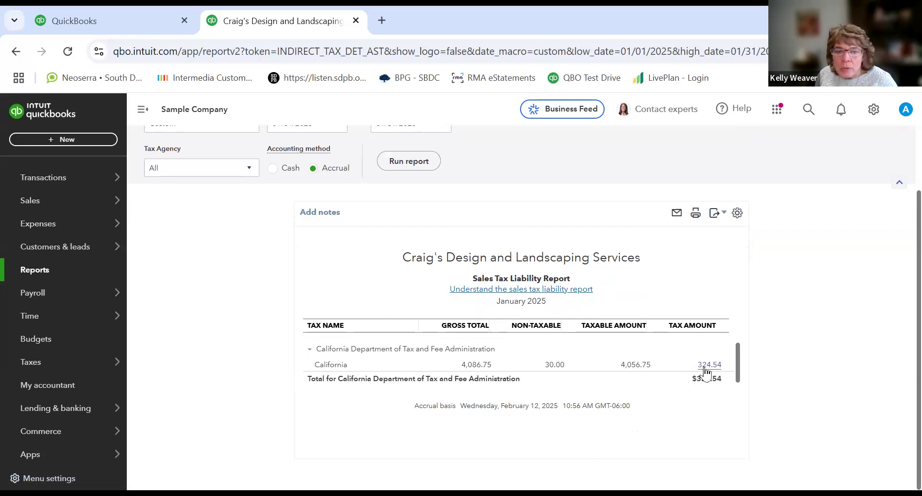
pyautogui.scroll(2, 449, 248)
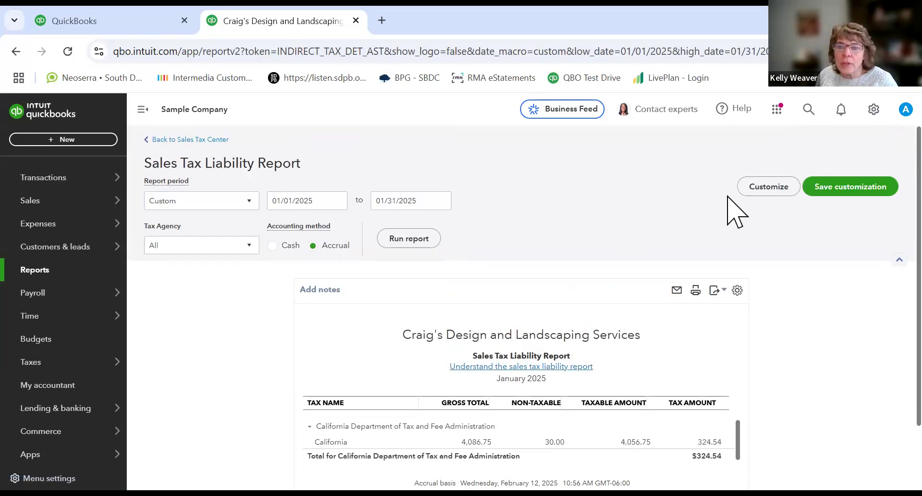
pyautogui.click(194, 140)
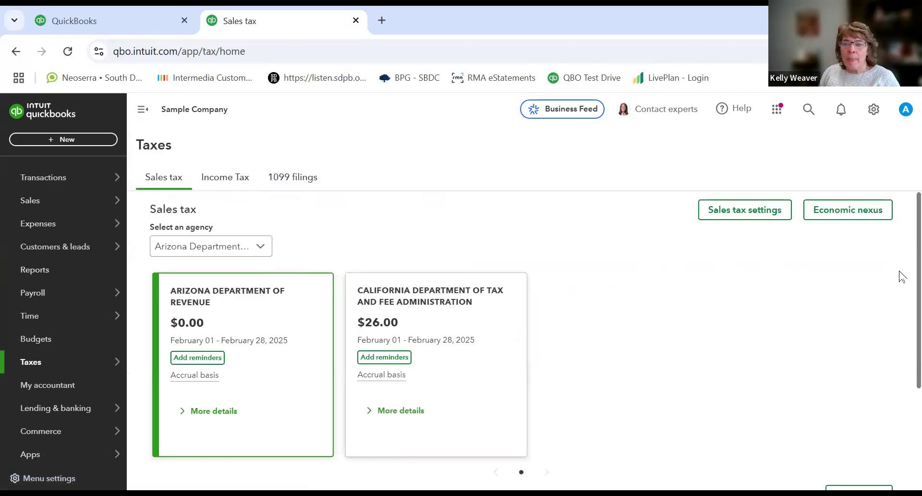
# Step: Open the review of the Arizona January 2025 return, then go back to the sales tax center
pyautogui.scroll(-3, 902, 282)
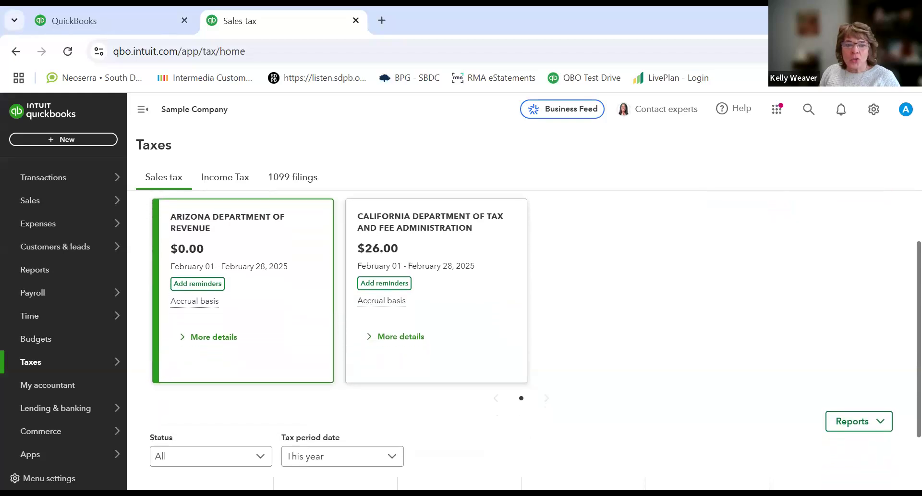
pyautogui.scroll(-1, 536, 341)
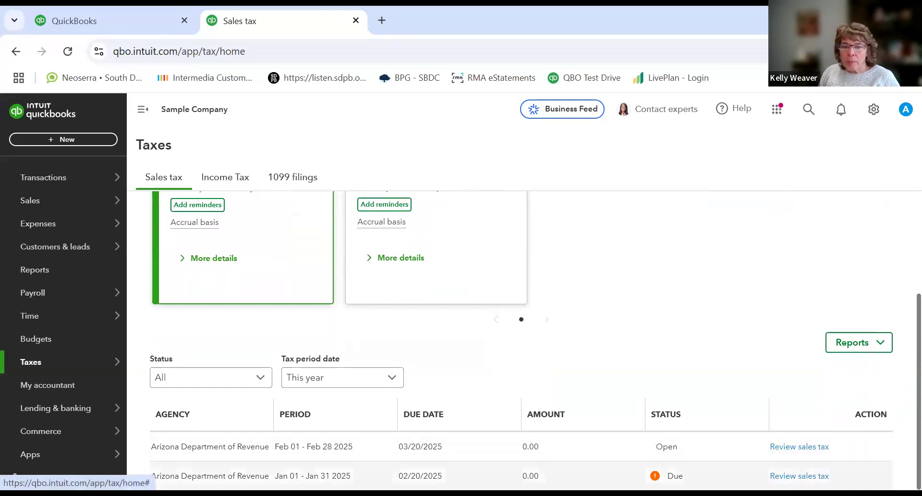
pyautogui.click(799, 475)
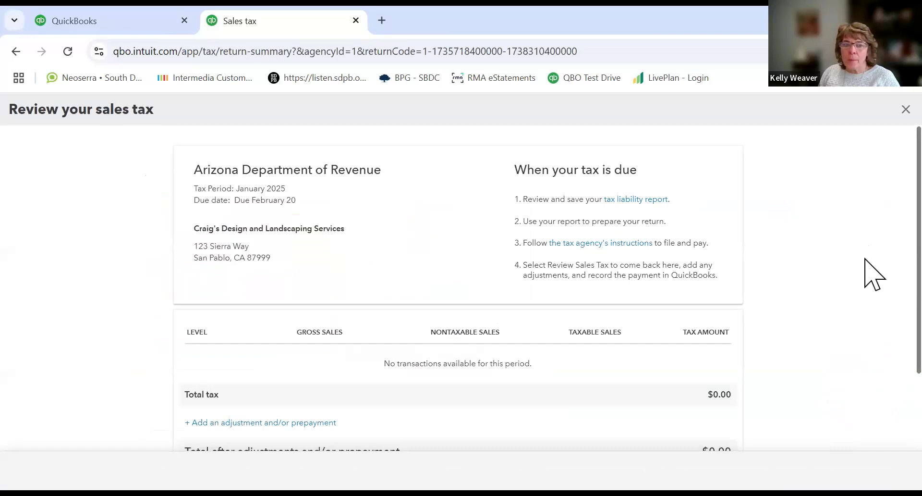
pyautogui.scroll(-1, 865, 269)
pyautogui.scroll(1, 865, 298)
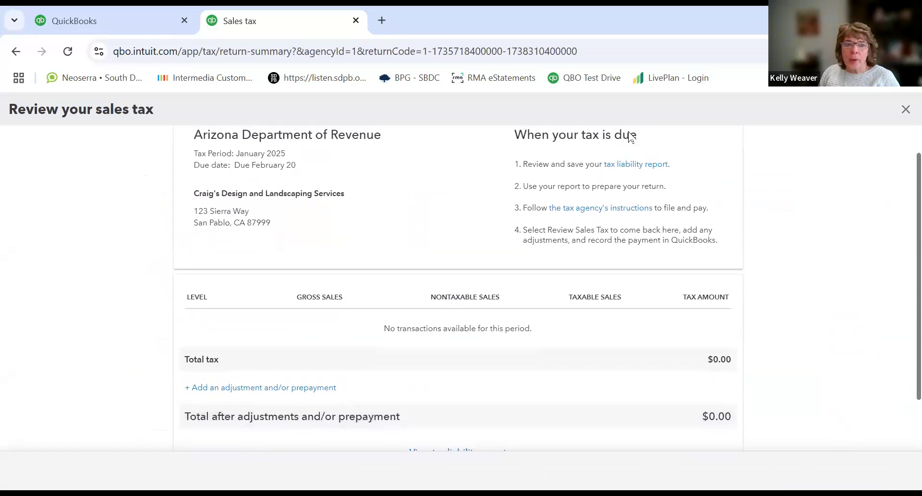
pyautogui.click(13, 52)
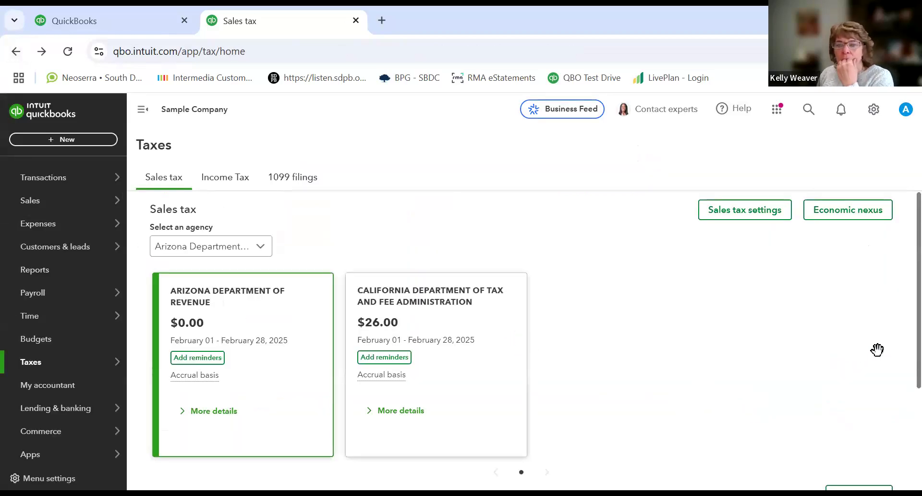
# Step: Switch the agency to California Department of Tax and Fee Administration and open its January 2025 return review
pyautogui.scroll(-3, 902, 368)
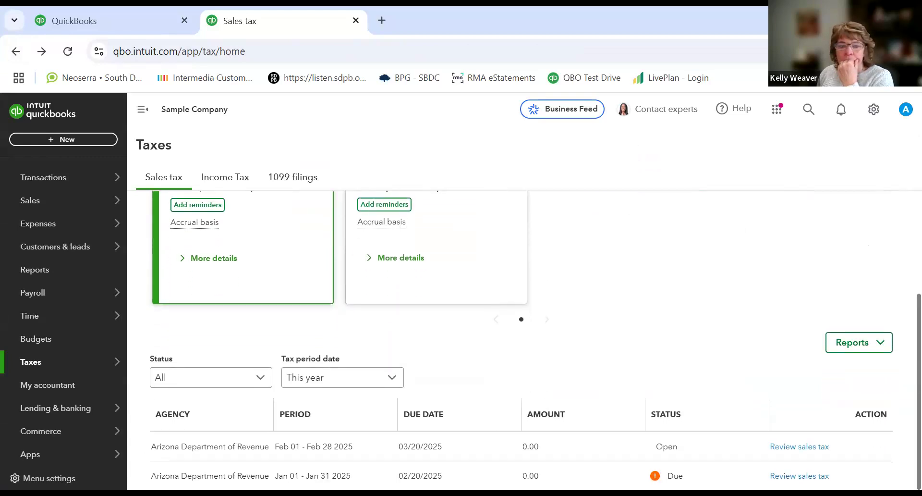
pyautogui.scroll(3, 578, 323)
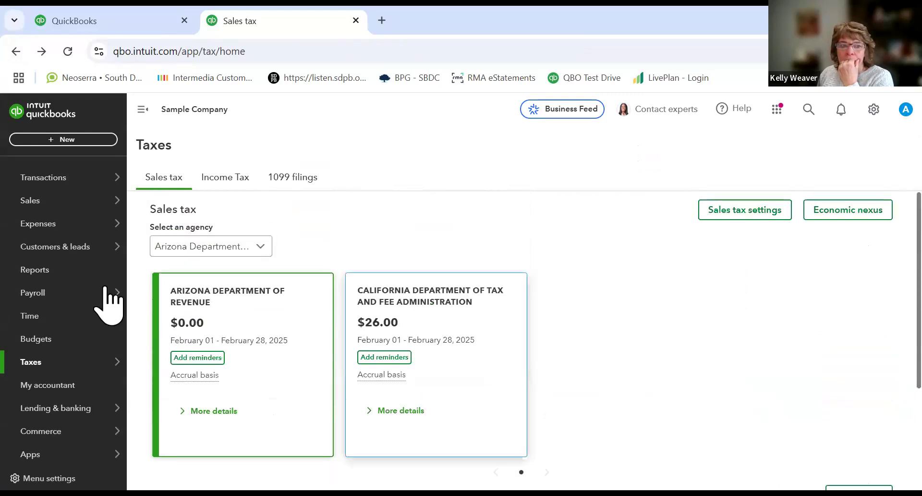
pyautogui.click(259, 248)
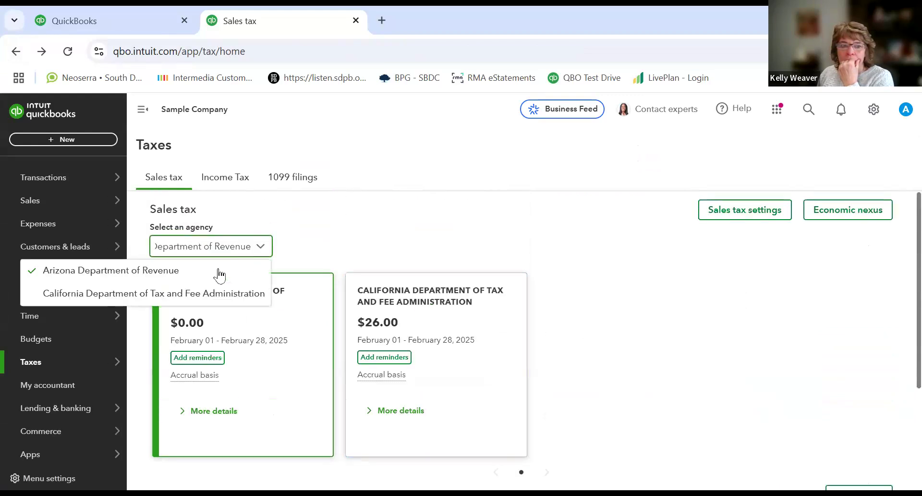
pyautogui.click(169, 296)
pyautogui.scroll(-3, 657, 276)
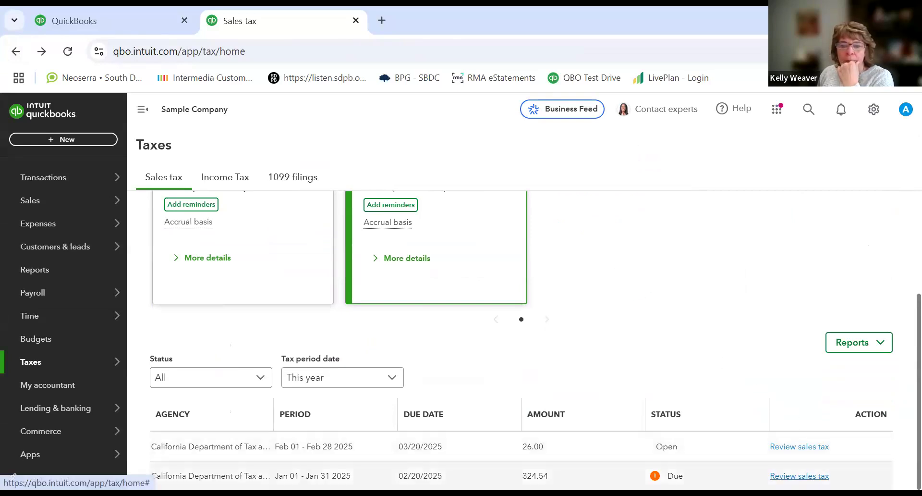
pyautogui.click(800, 476)
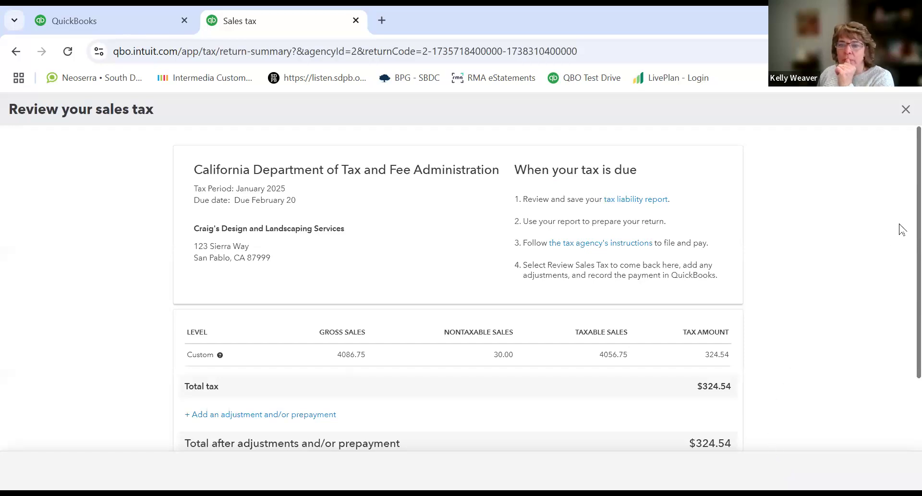
pyautogui.scroll(-1, 902, 235)
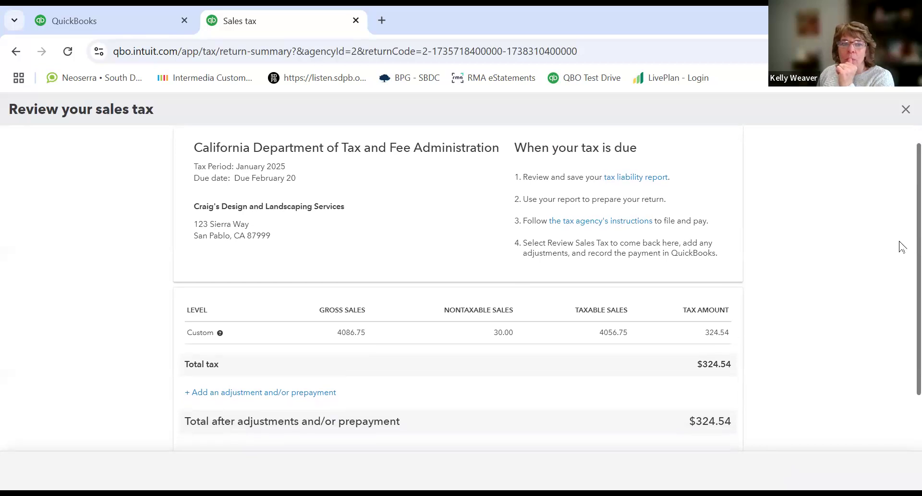
pyautogui.scroll(-1, 901, 247)
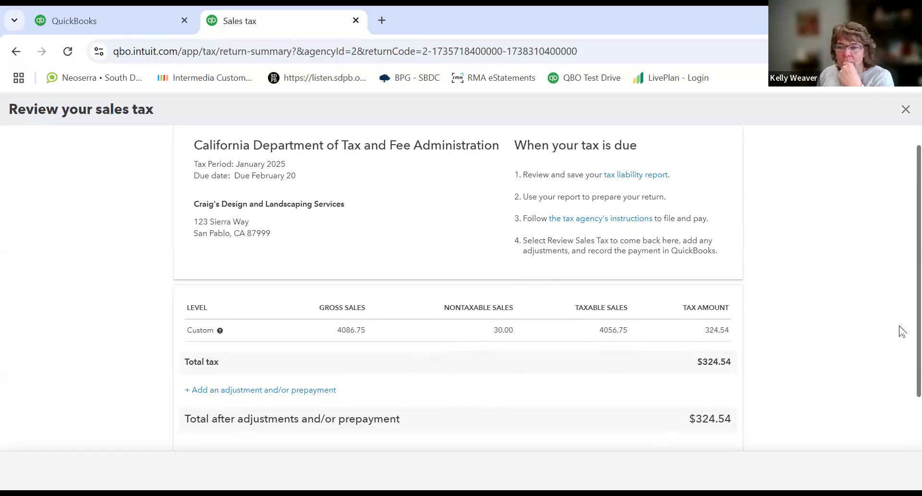
pyautogui.scroll(-2, 902, 332)
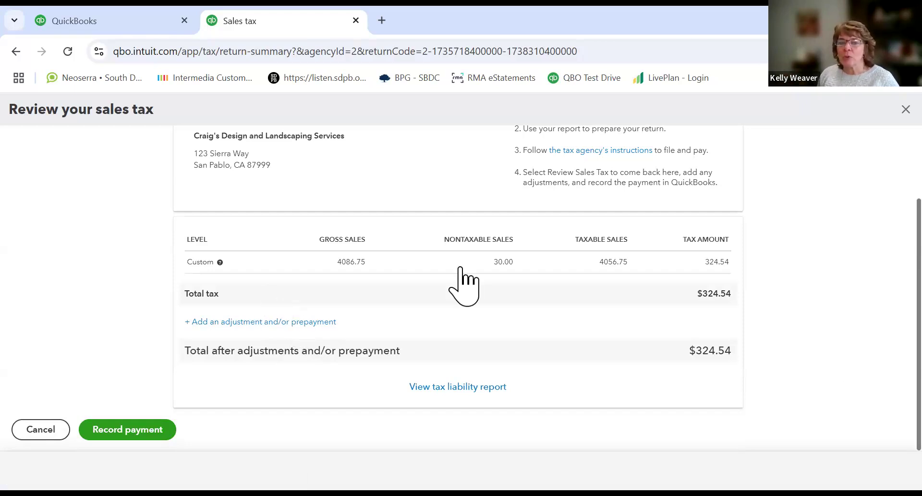
# Step: Start a sales tax adjustment with reason Credit / Discount, date 01/31/2025 and account Refunds-Allowances
pyautogui.click(231, 323)
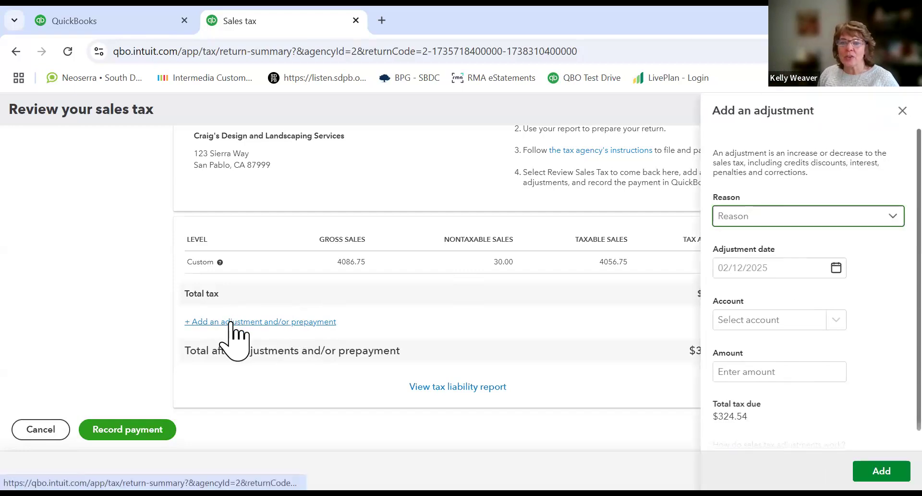
pyautogui.click(800, 229)
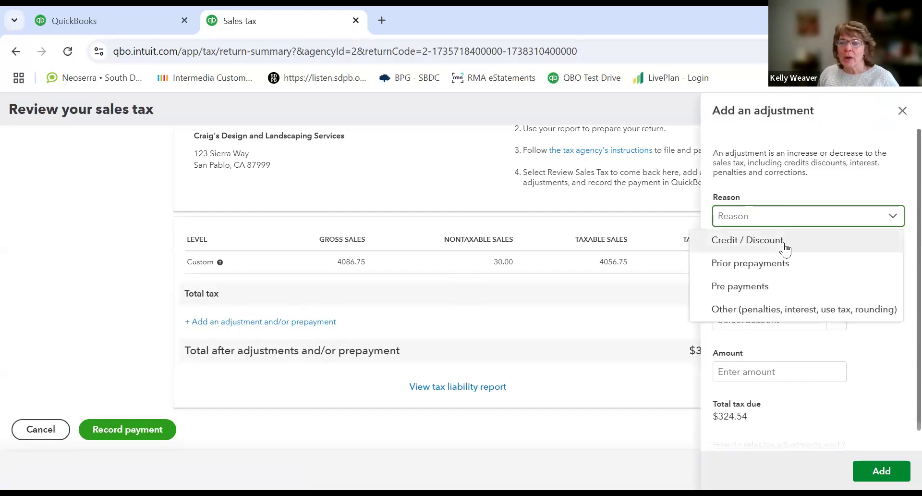
pyautogui.click(784, 245)
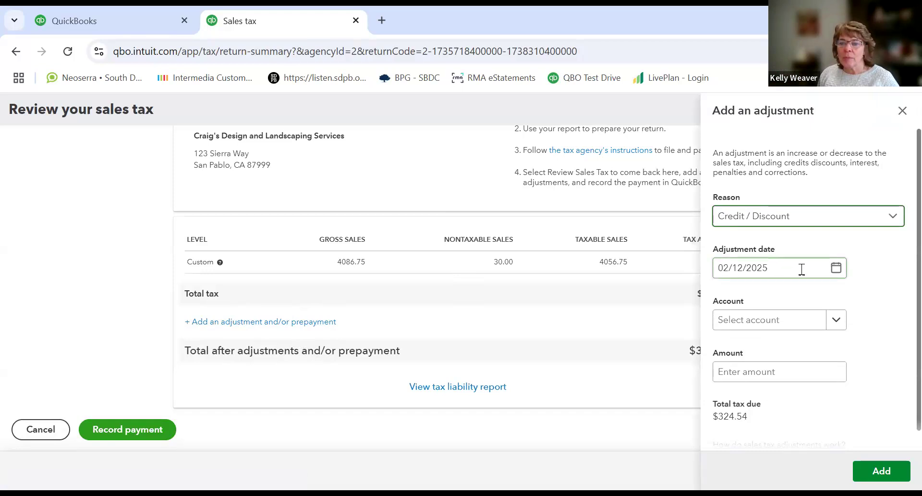
pyautogui.click(839, 270)
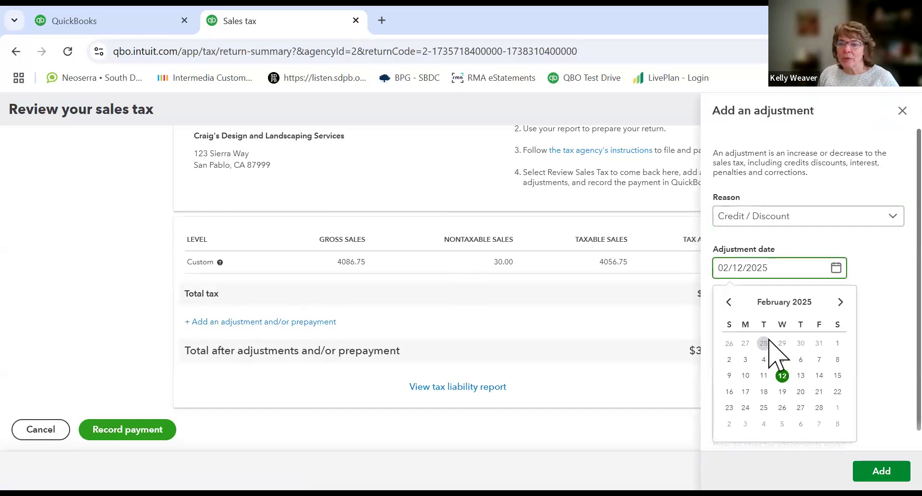
pyautogui.click(820, 343)
pyautogui.click(778, 320)
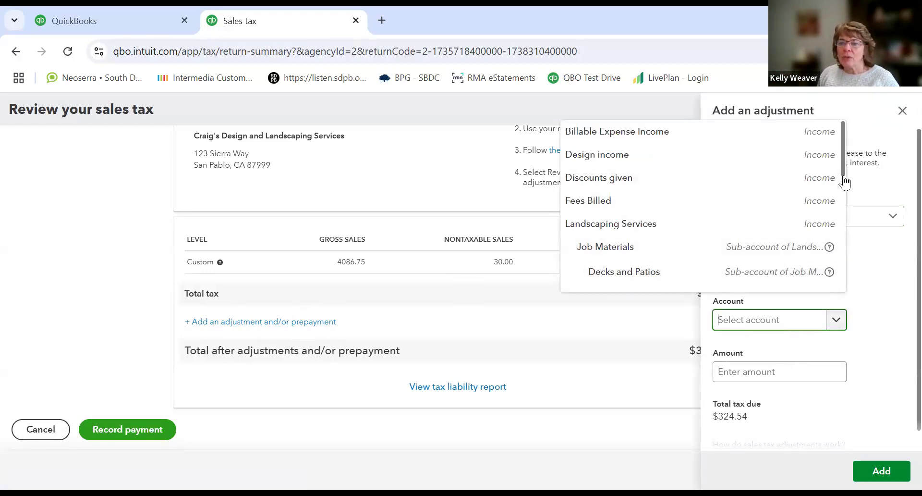
pyautogui.scroll(-1, 846, 211)
pyautogui.scroll(-5, 846, 221)
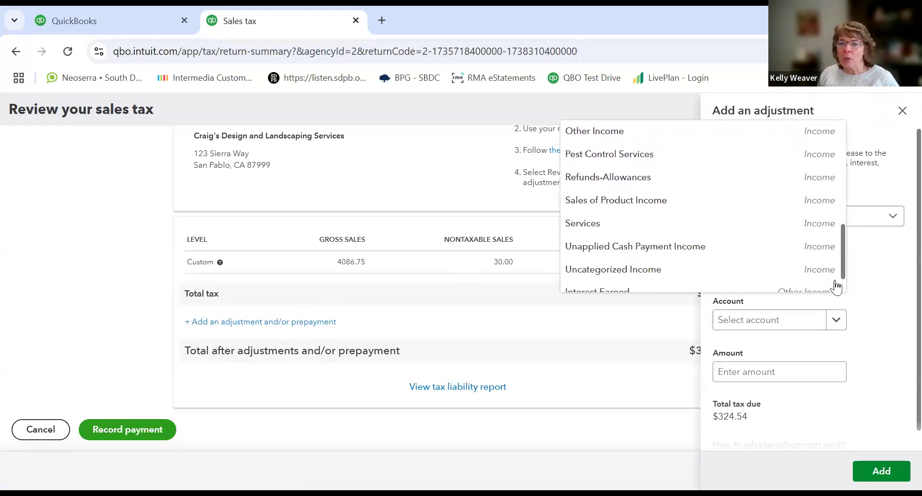
pyautogui.moveTo(834, 282); pyautogui.dragTo(835, 284)
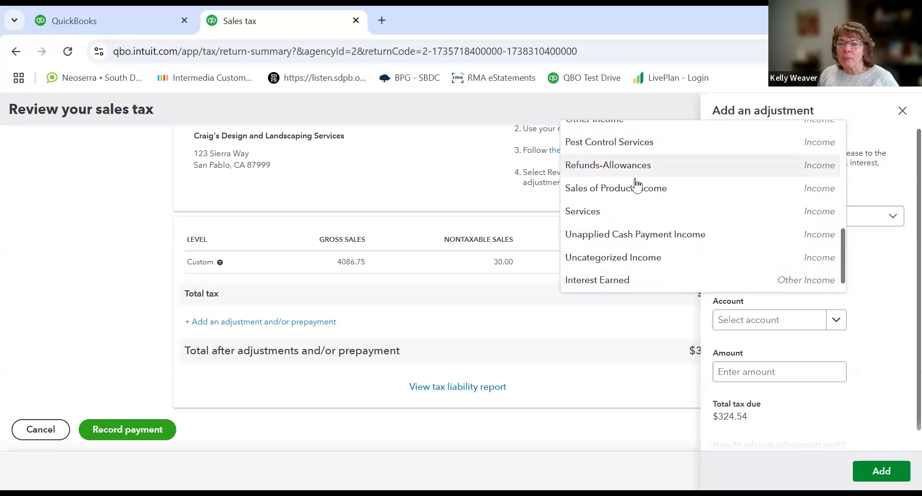
pyautogui.moveTo(845, 256)
pyautogui.mouseDown()
pyautogui.moveTo(845, 265)
pyautogui.moveTo(845, 251)
pyautogui.mouseUp()
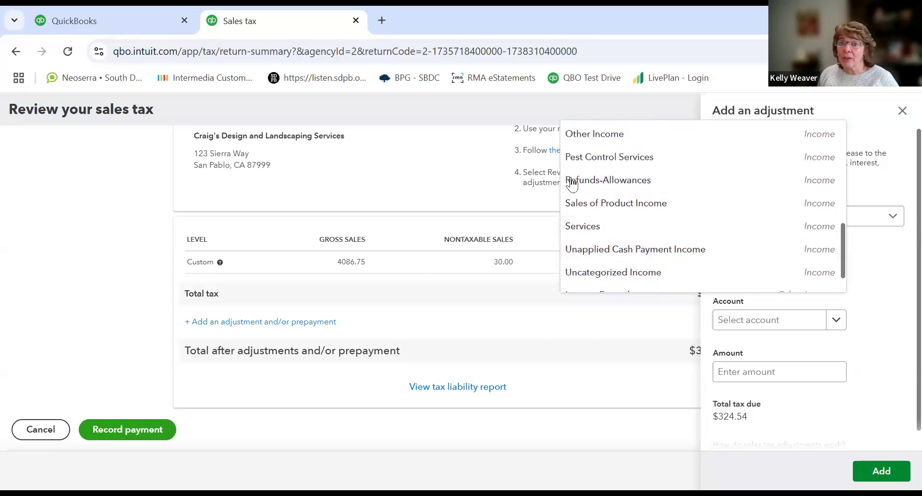
pyautogui.click(576, 183)
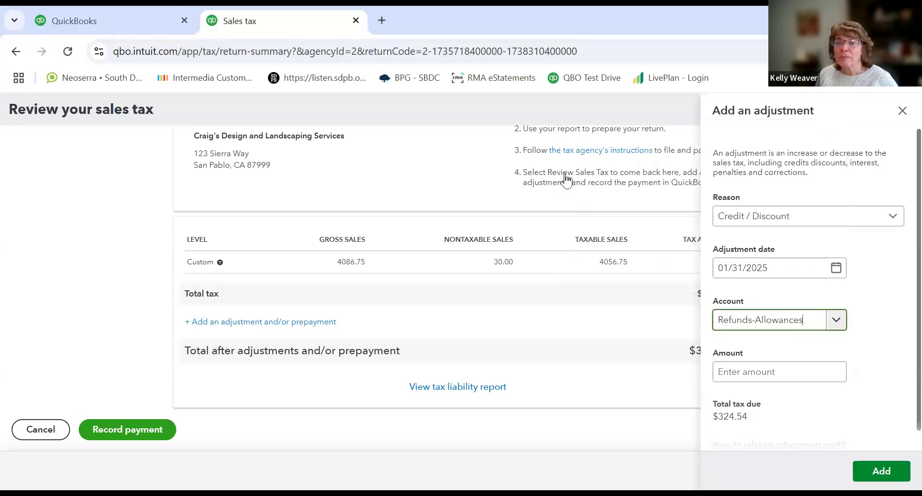
# Step: Enter -0.54 as the adjustment amount and add the adjustment
pyautogui.click(820, 370)
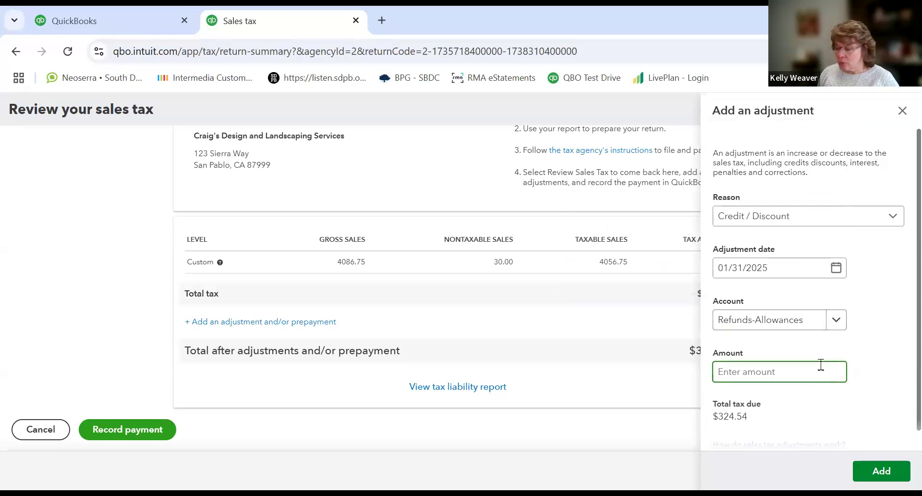
pyautogui.write('.')
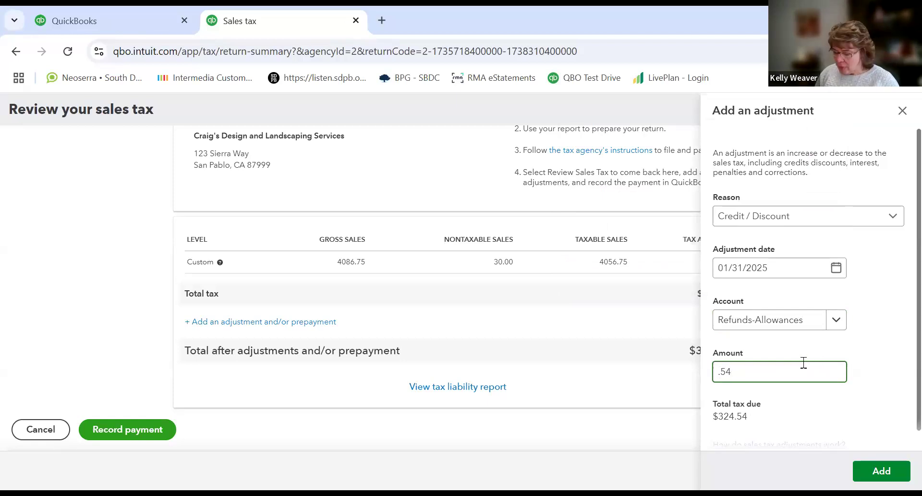
pyautogui.press('BackSpace')
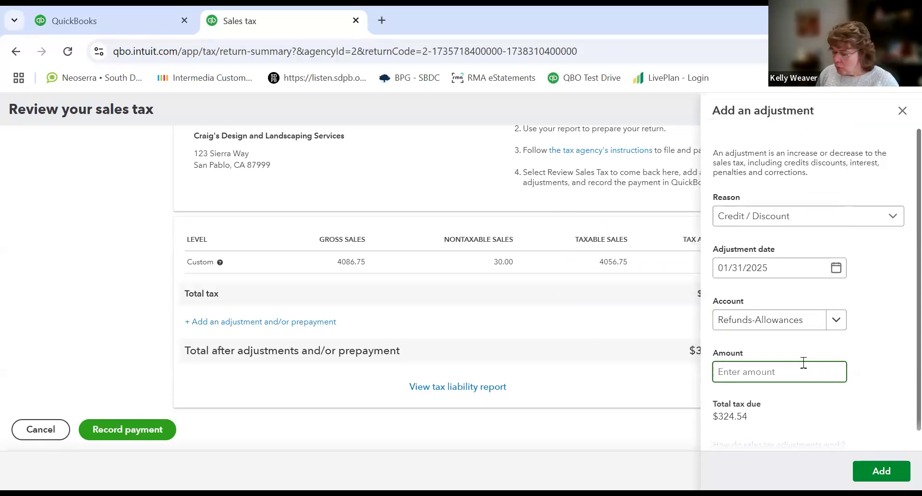
pyautogui.write('-')
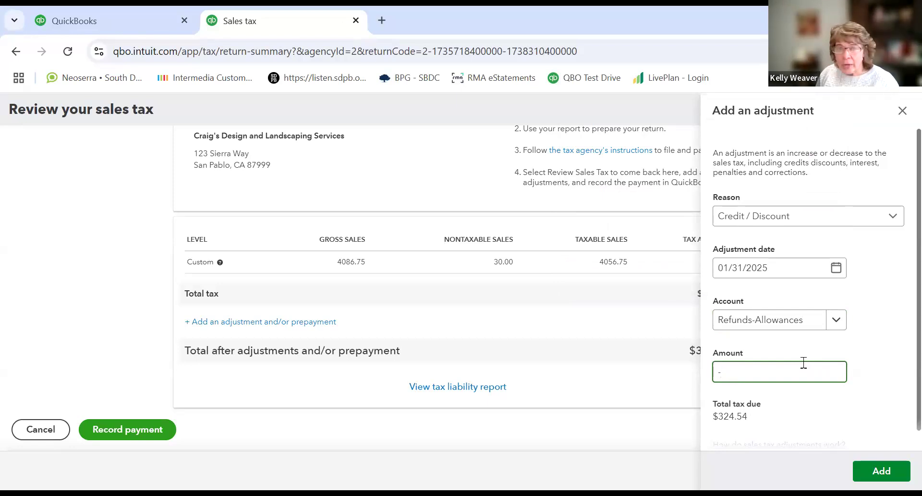
pyautogui.write('0.5')
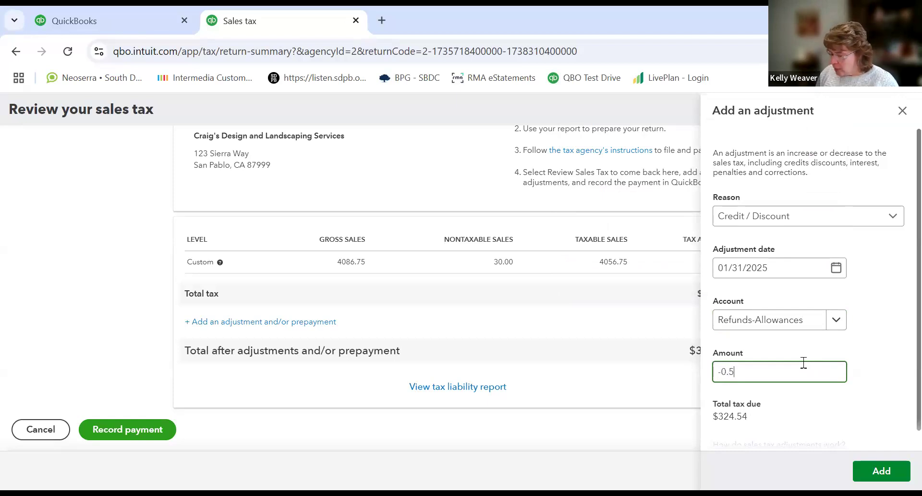
pyautogui.write('4')
pyautogui.click(875, 470)
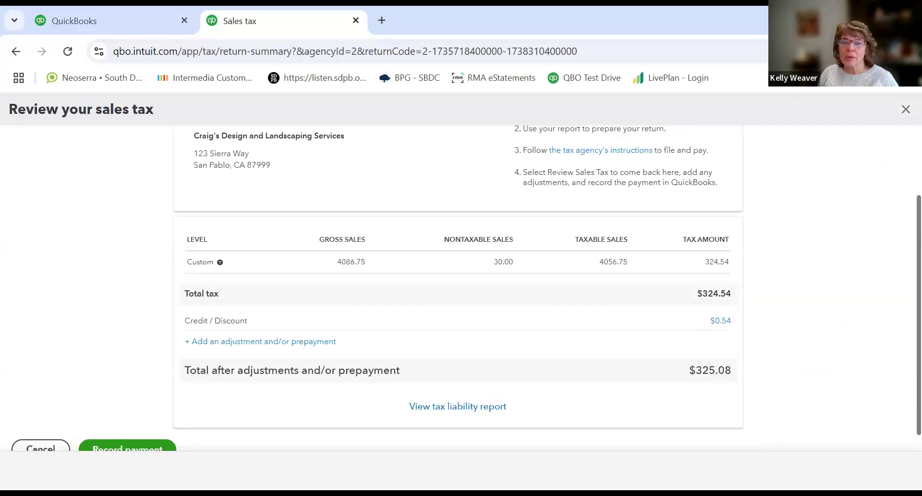
# Step: Open the added Credit / Discount adjustment and delete it
pyautogui.click(724, 324)
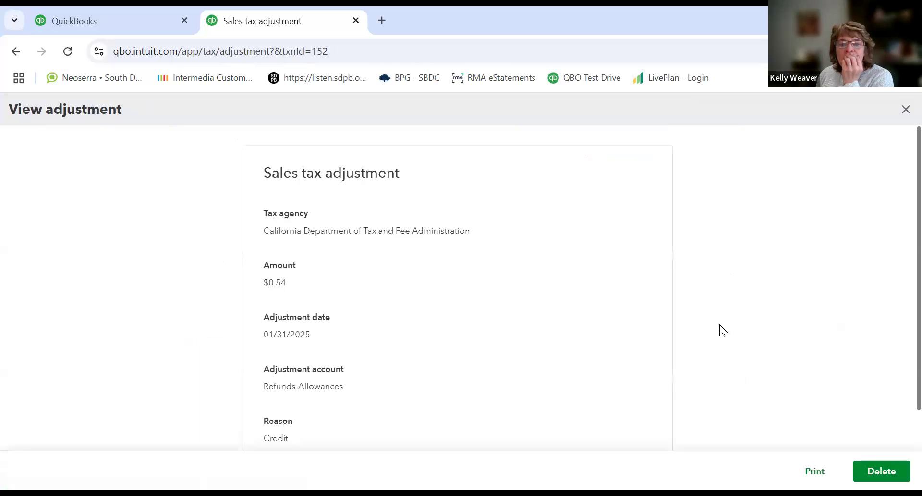
pyautogui.scroll(-2, 684, 347)
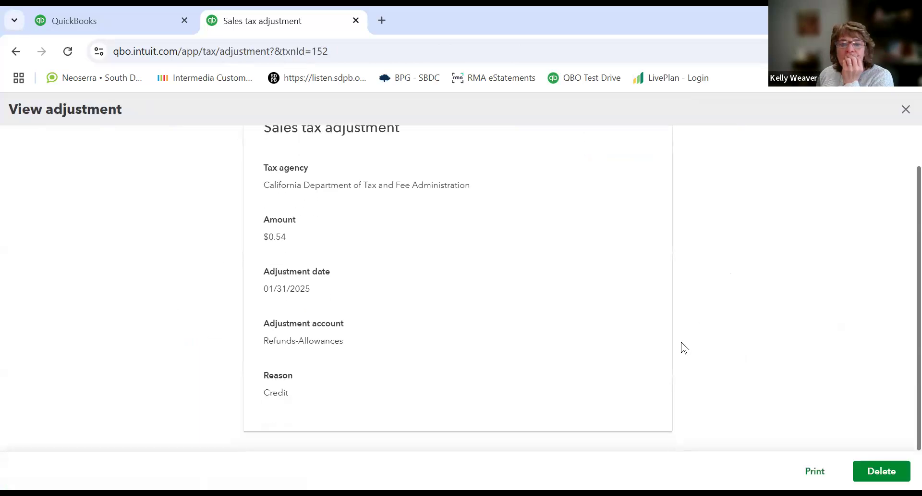
pyautogui.scroll(2, 685, 347)
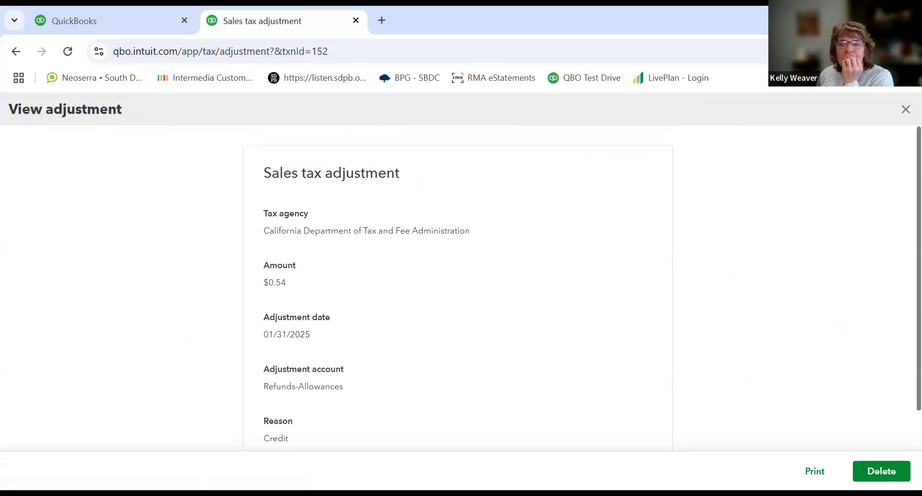
pyautogui.scroll(-2, 897, 319)
pyautogui.click(893, 468)
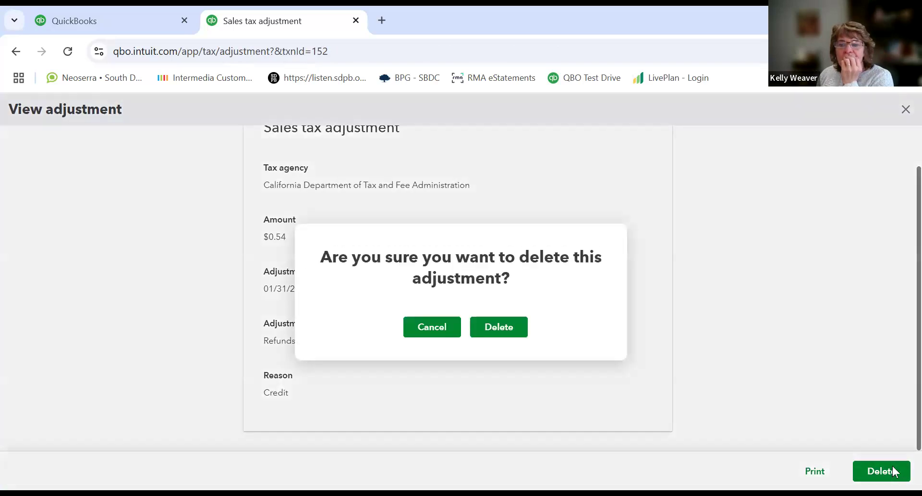
pyautogui.click(500, 332)
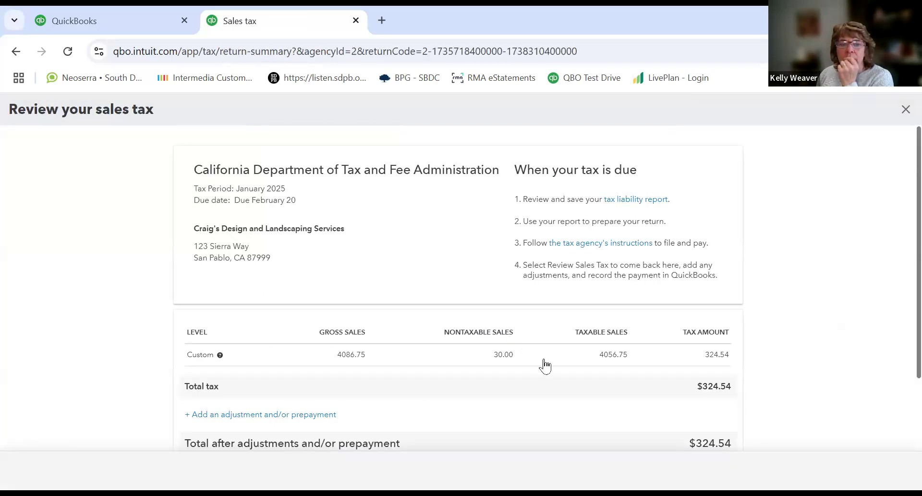
# Step: Start another adjustment with reason Credit / Discount and adjustment date 01/31/2025
pyautogui.click(320, 416)
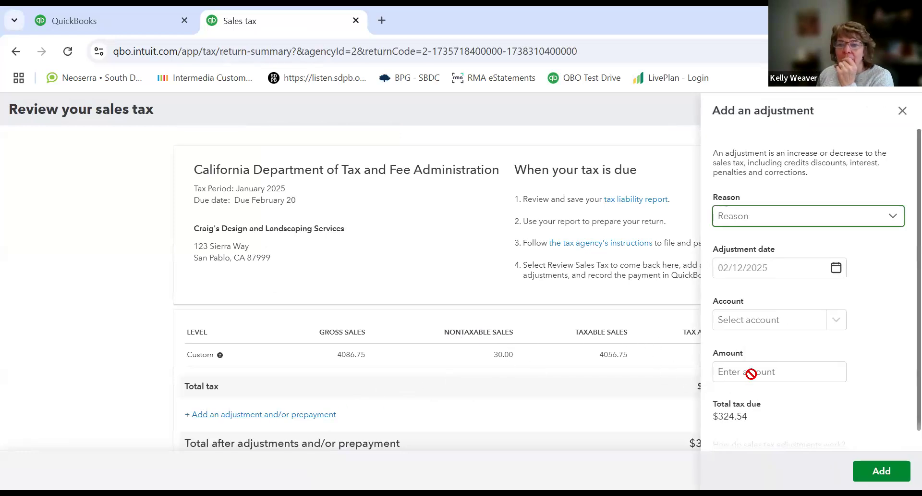
pyautogui.click(765, 220)
pyautogui.click(759, 243)
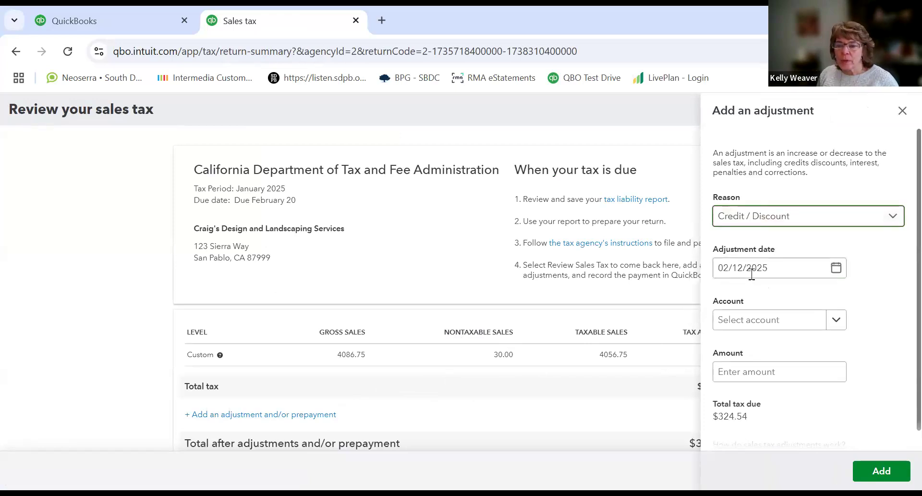
pyautogui.click(752, 274)
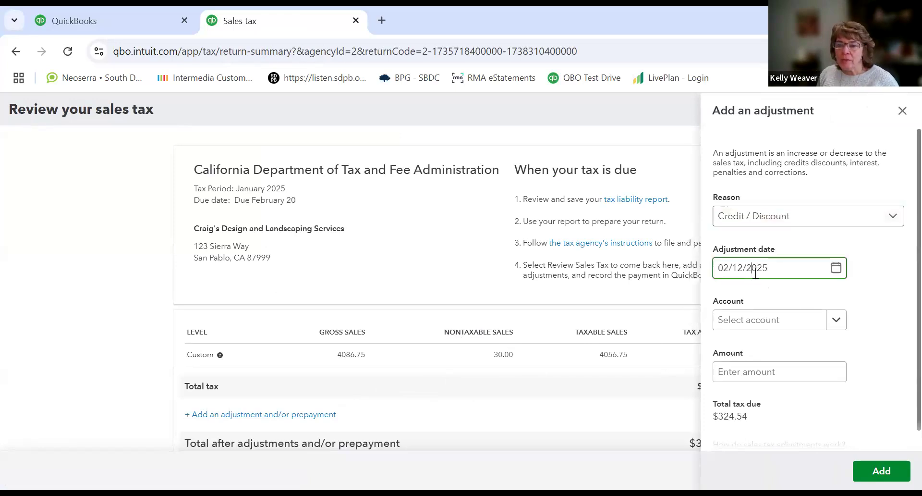
pyautogui.click(838, 274)
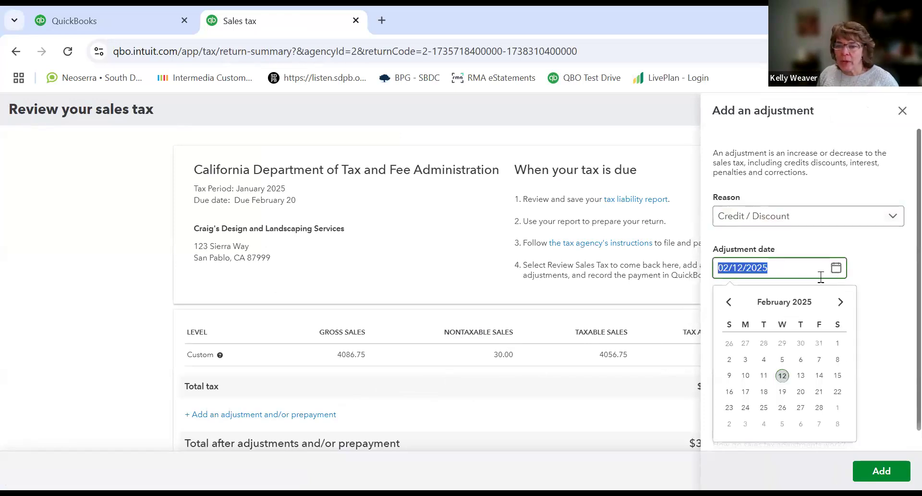
pyautogui.click(819, 343)
# Step: Set the adjustment account to Refunds-Allowances
pyautogui.click(765, 323)
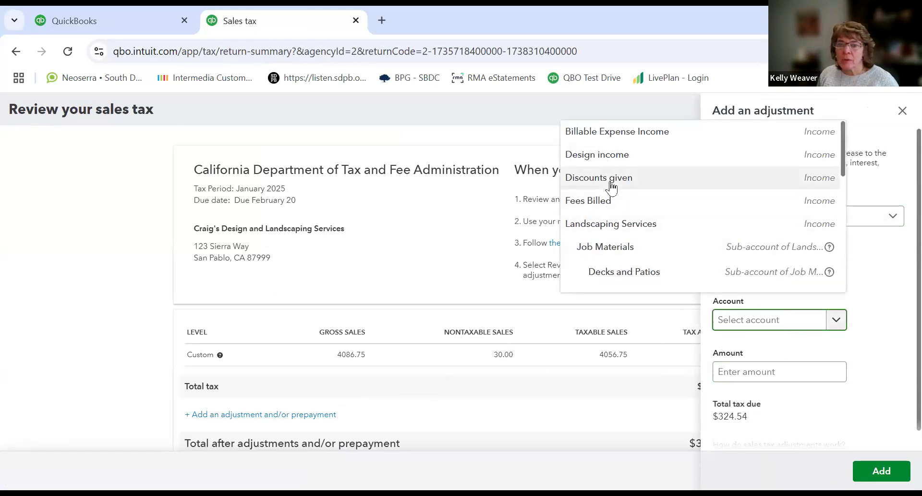
pyautogui.scroll(-15, 612, 186)
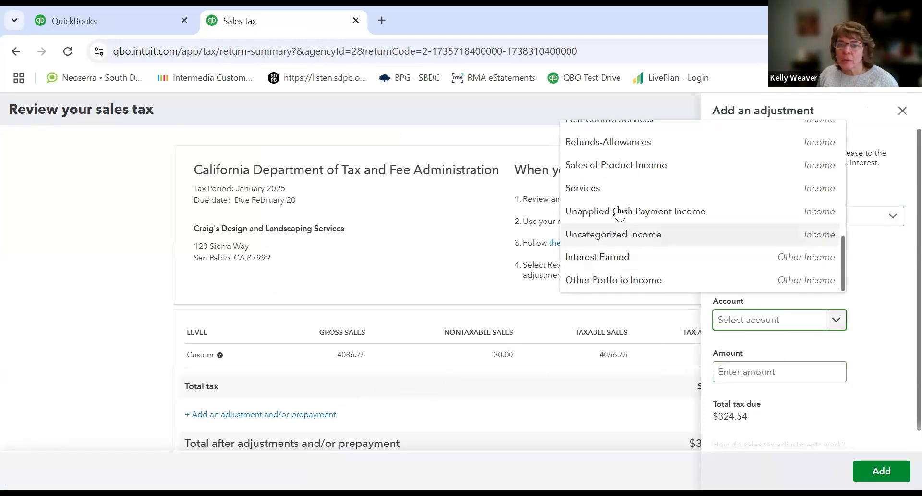
pyautogui.scroll(5, 625, 270)
pyautogui.scroll(-5, 624, 278)
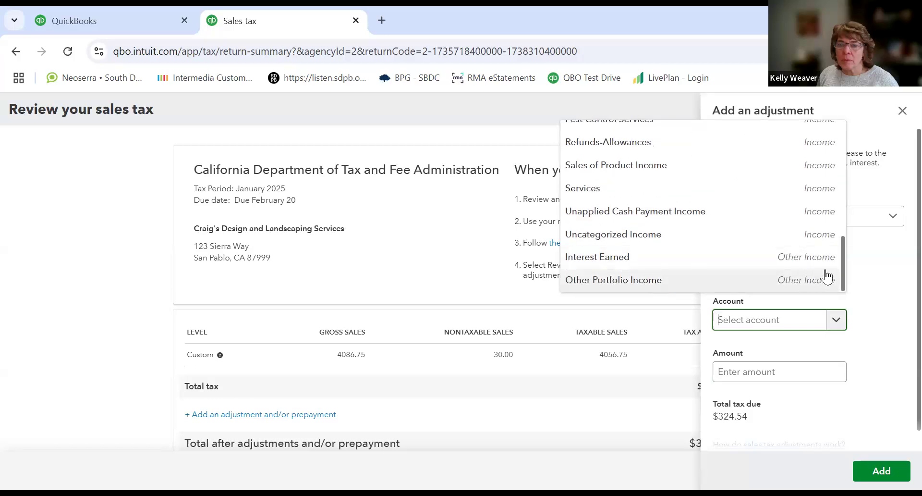
pyautogui.click(848, 262)
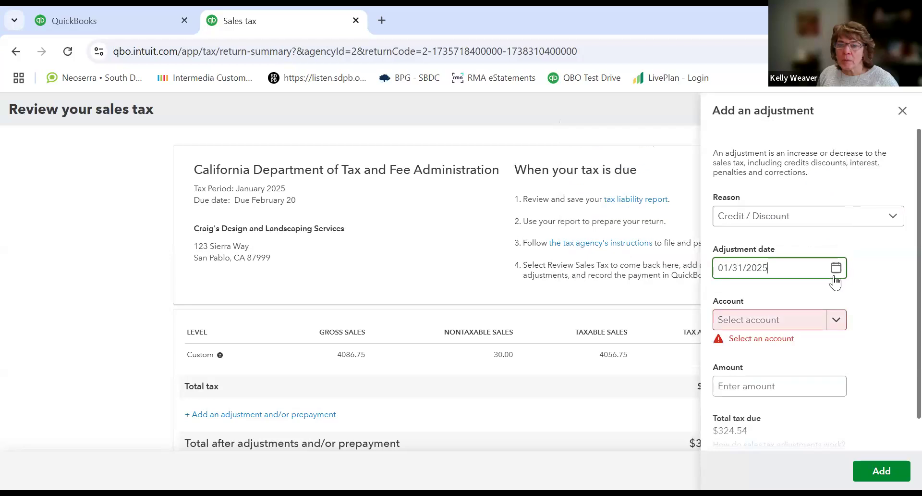
pyautogui.click(756, 320)
pyautogui.write('refund')
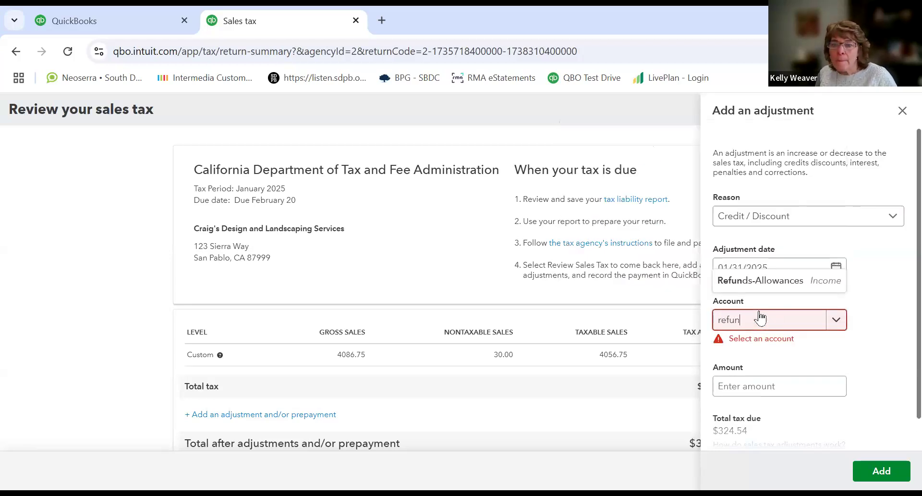
pyautogui.click(767, 283)
# Step: Enter .54 as the adjustment amount and add the adjustment
pyautogui.click(752, 371)
pyautogui.write('.54')
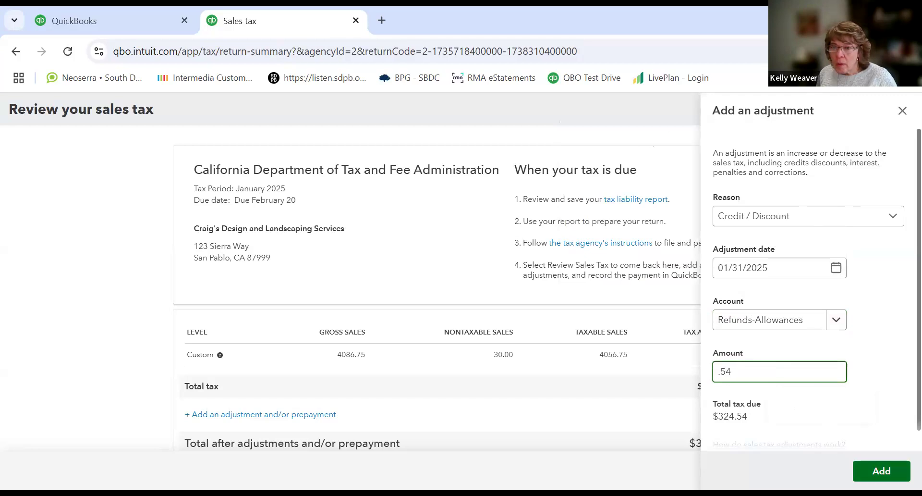
pyautogui.click(882, 471)
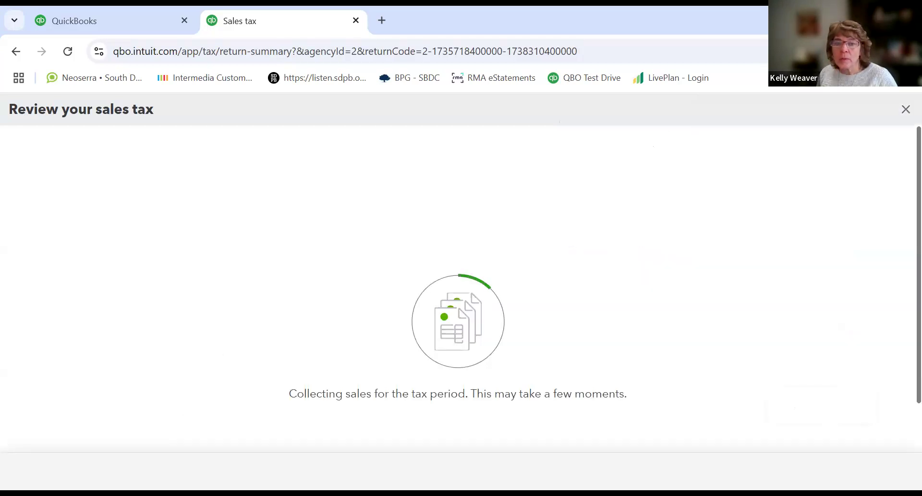
# Step: Record the sales tax payment of 324.00 with payment date 02/12/2025 from the Checking bank account
pyautogui.scroll(-2, 806, 390)
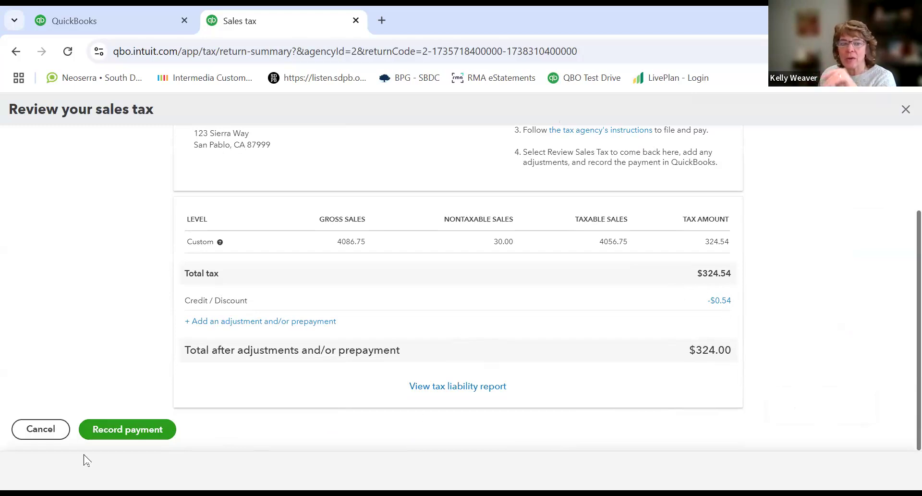
pyautogui.click(128, 435)
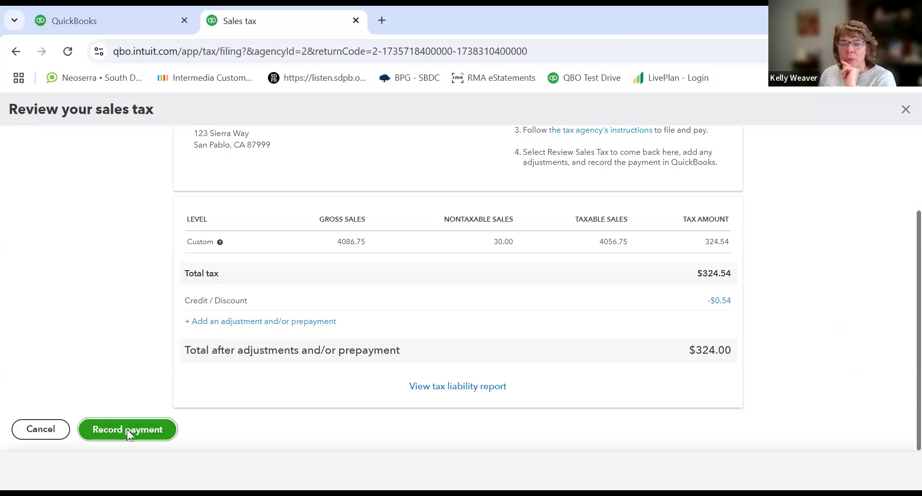
pyautogui.click(449, 410)
pyautogui.click(508, 412)
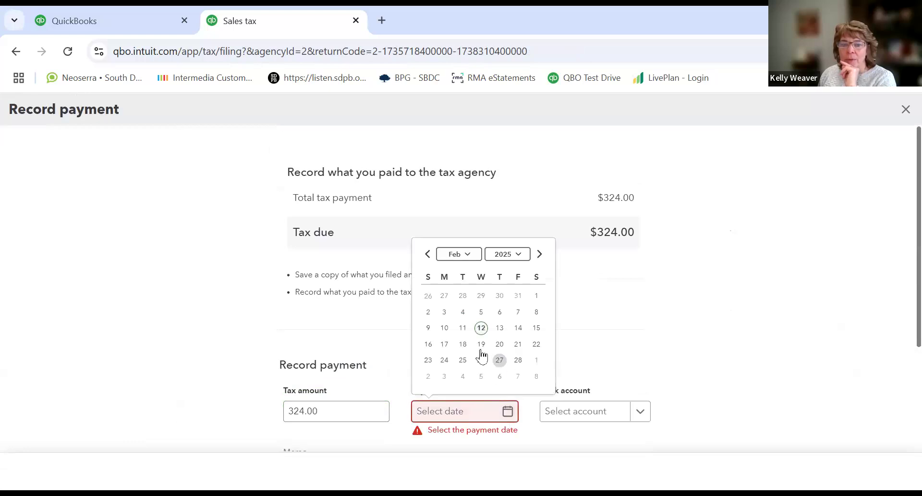
pyautogui.click(480, 327)
pyautogui.click(585, 415)
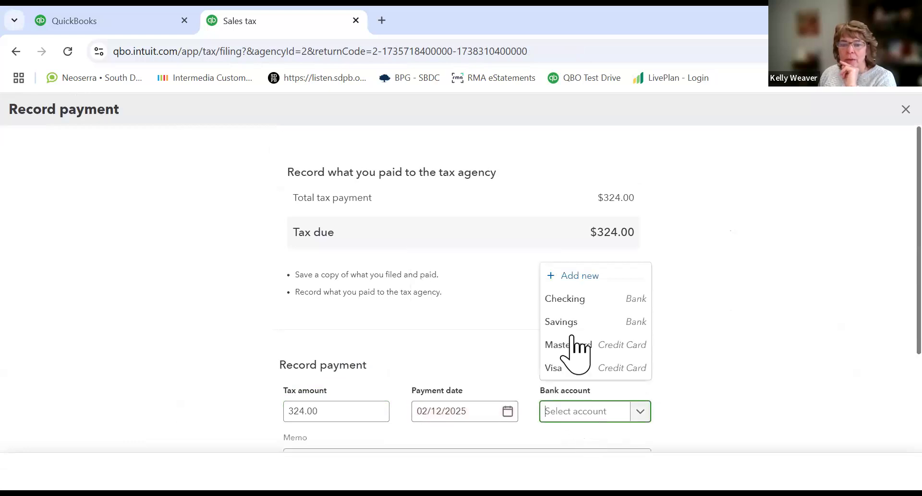
pyautogui.click(574, 298)
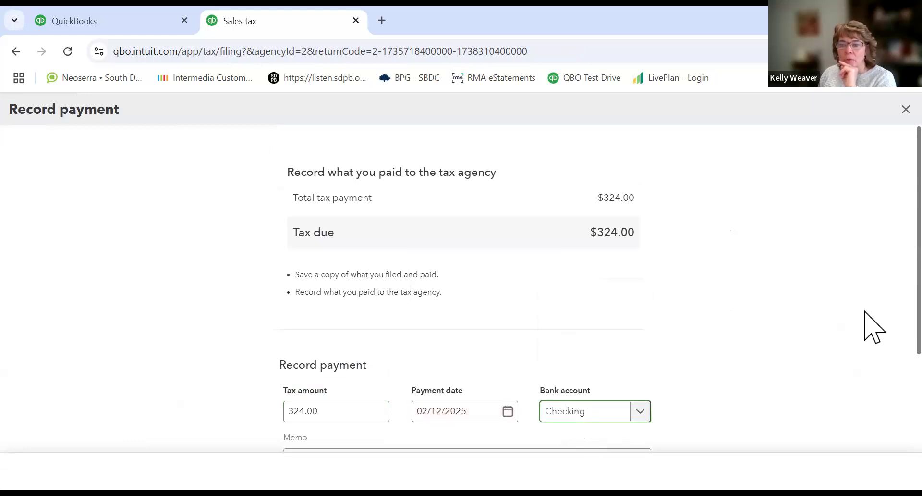
pyautogui.moveTo(919, 314); pyautogui.dragTo(919, 412)
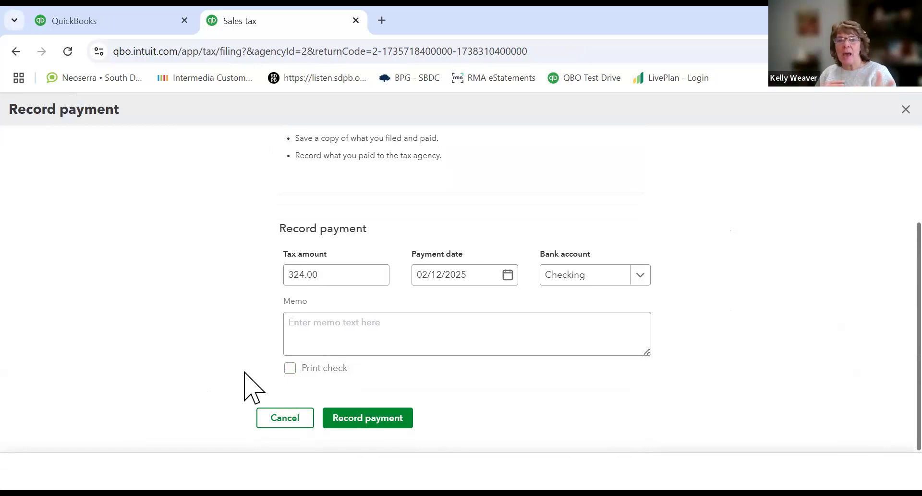
pyautogui.click(335, 421)
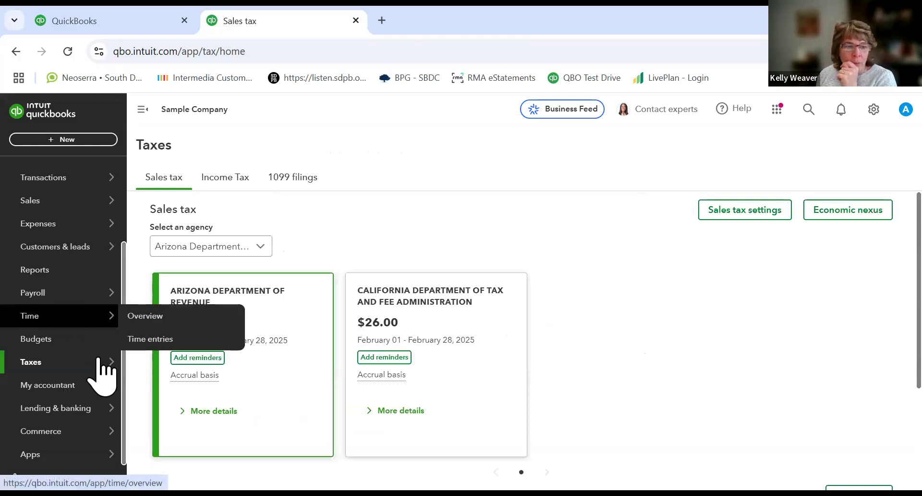
# Step: Open Reports and browse the standard report categories
pyautogui.click(33, 272)
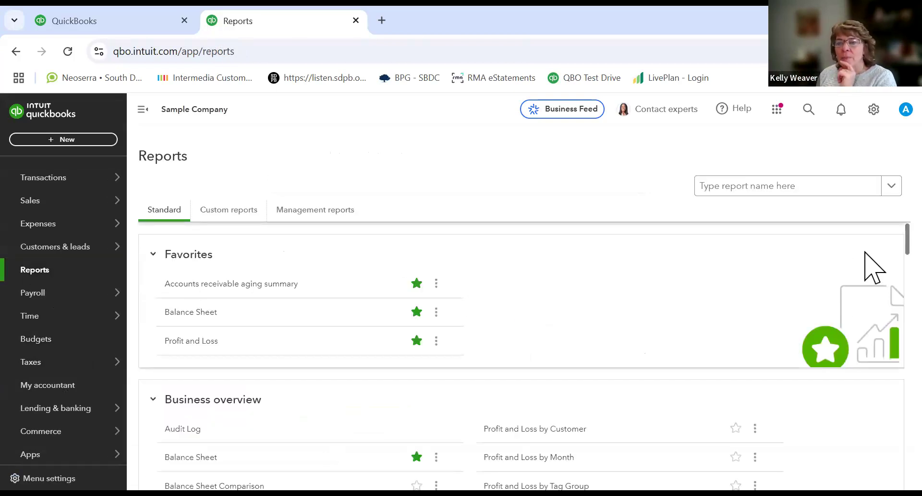
pyautogui.scroll(-3, 873, 263)
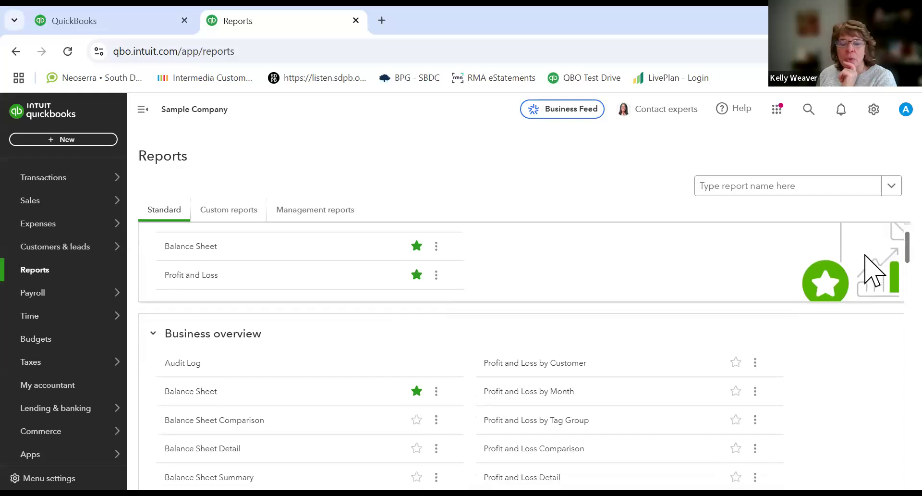
pyautogui.scroll(-9, 865, 288)
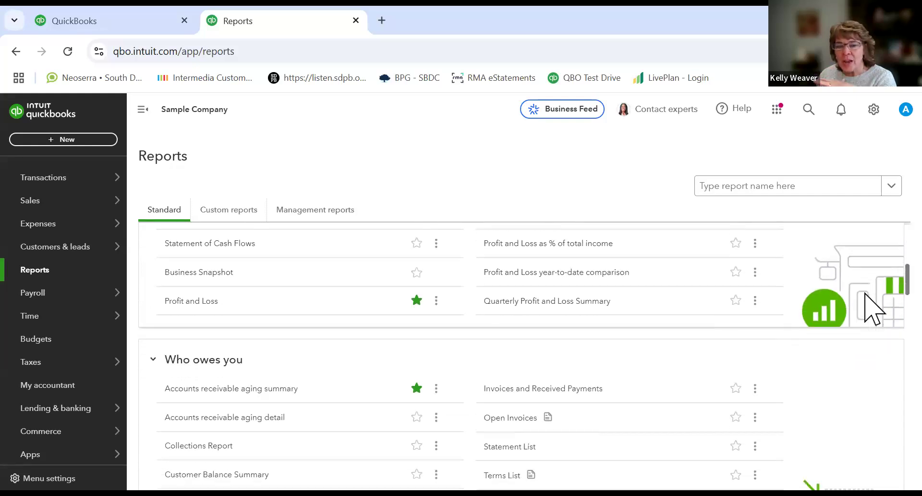
pyautogui.scroll(-7, 873, 345)
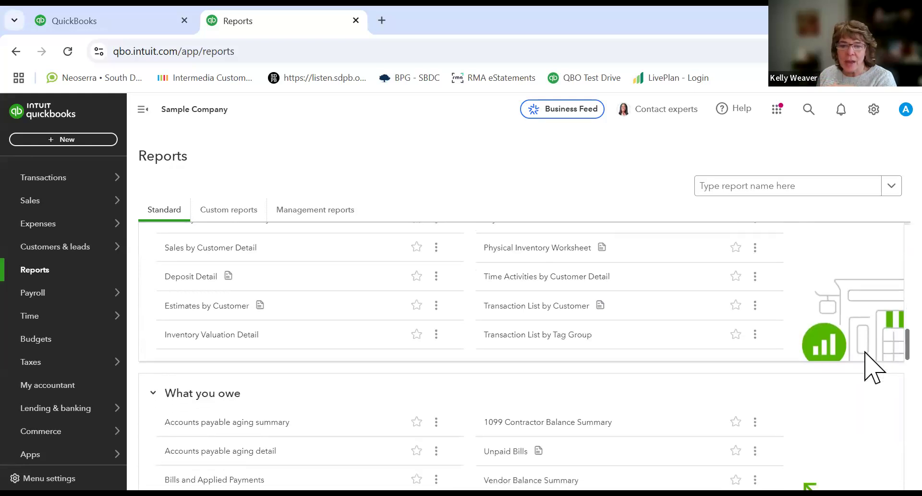
pyautogui.scroll(-3, 873, 389)
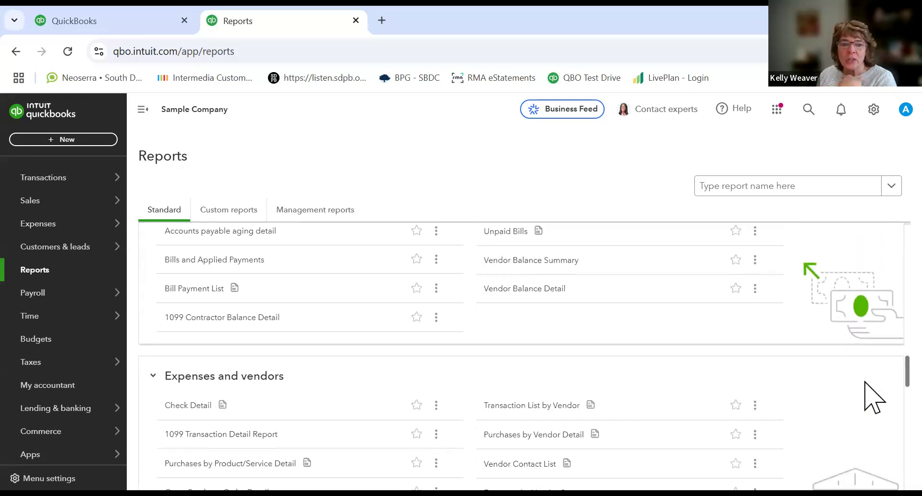
pyautogui.scroll(-5, 865, 383)
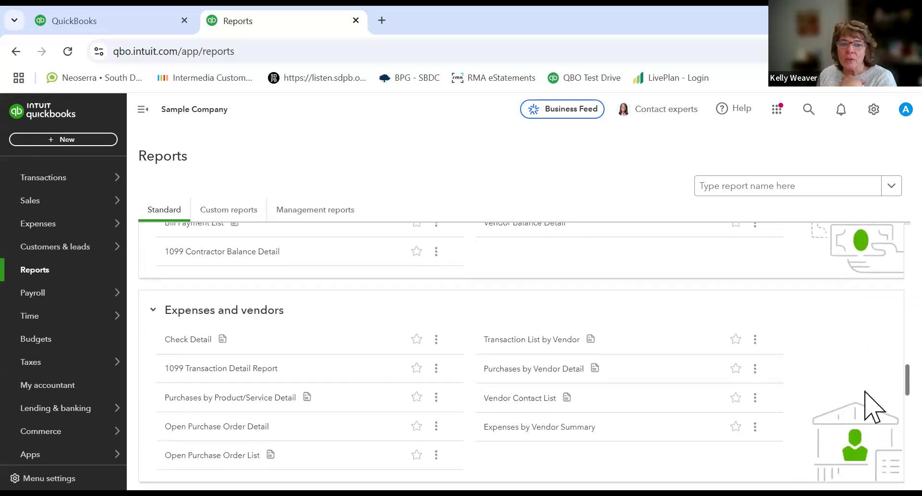
pyautogui.scroll(-4, 866, 419)
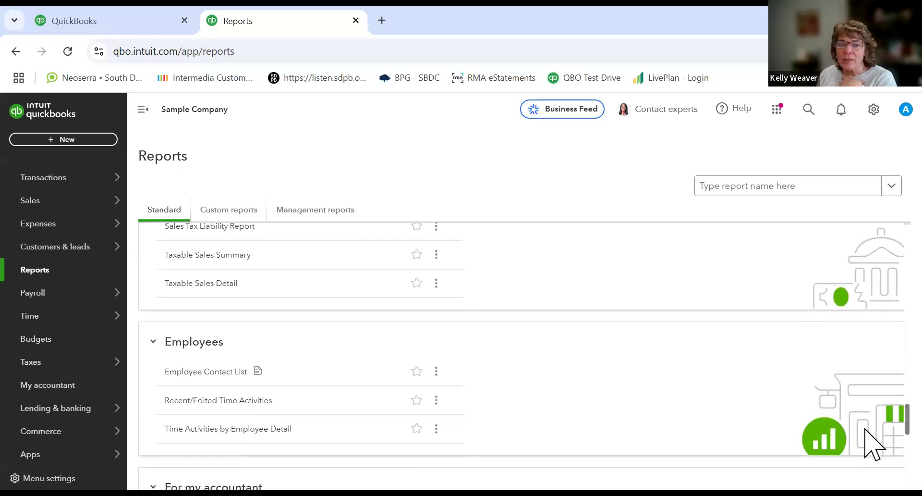
pyautogui.scroll(8, 874, 445)
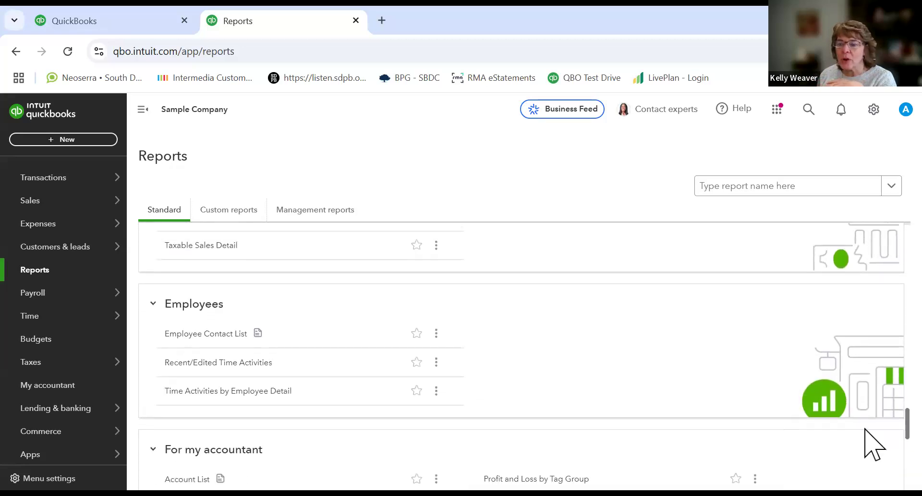
pyautogui.scroll(15, 866, 348)
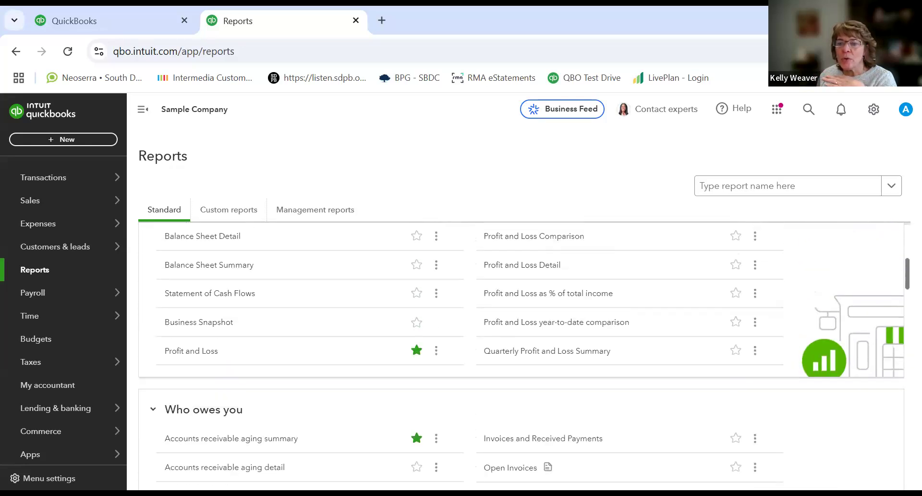
pyautogui.scroll(2, 522, 356)
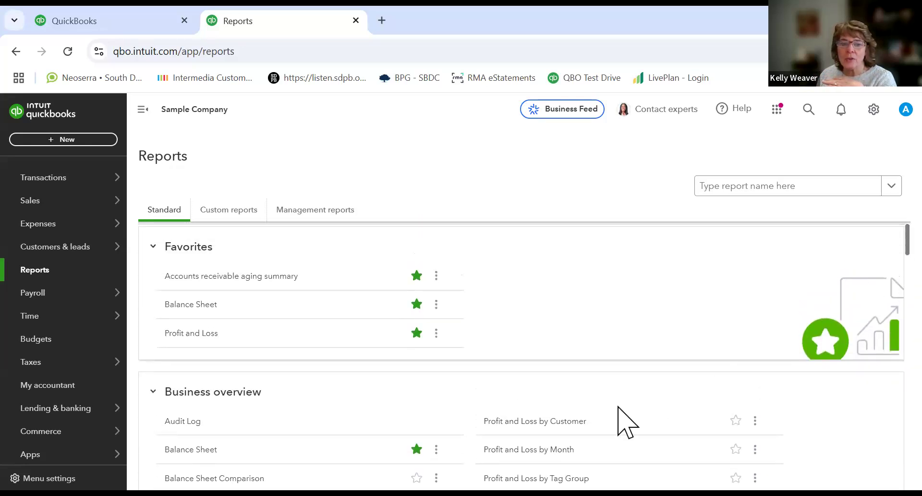
# Step: Mark Balance Sheet Comparison as a favorite and open the Profit and Loss report
pyautogui.click(416, 480)
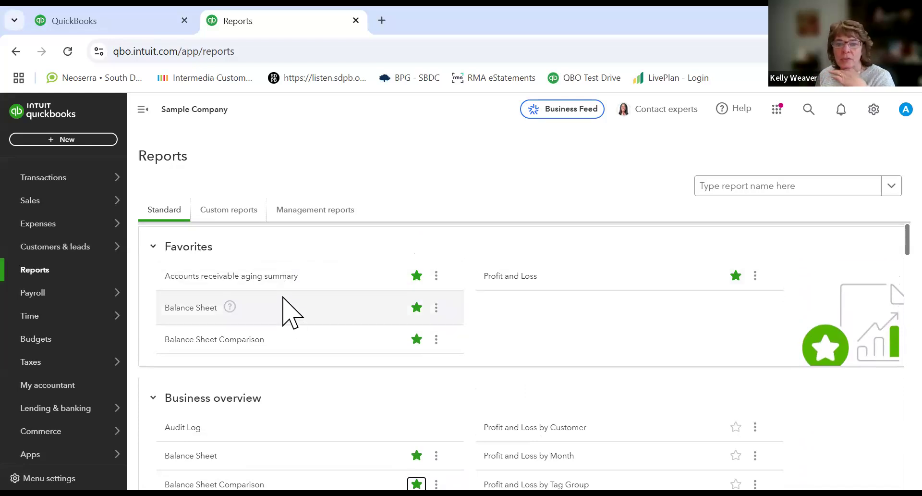
pyautogui.click(735, 278)
pyautogui.click(508, 278)
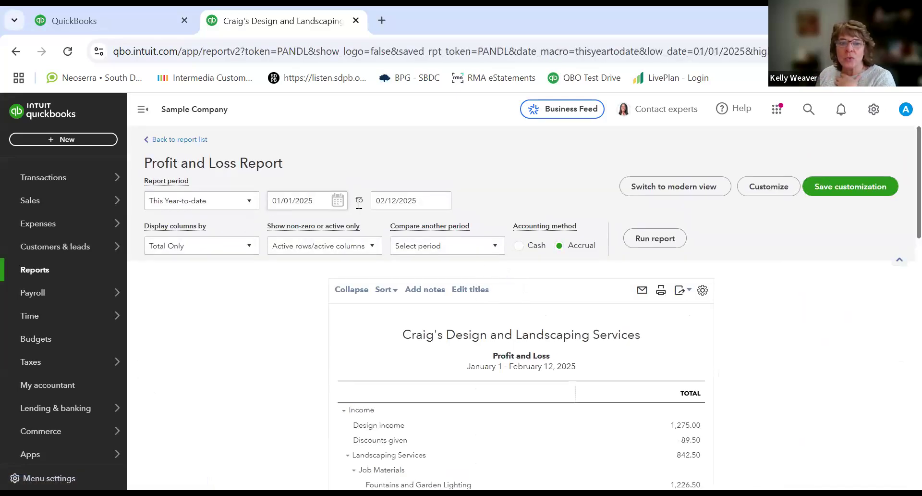
# Step: Set the Profit and Loss report period to Last Year and run the report
pyautogui.click(248, 201)
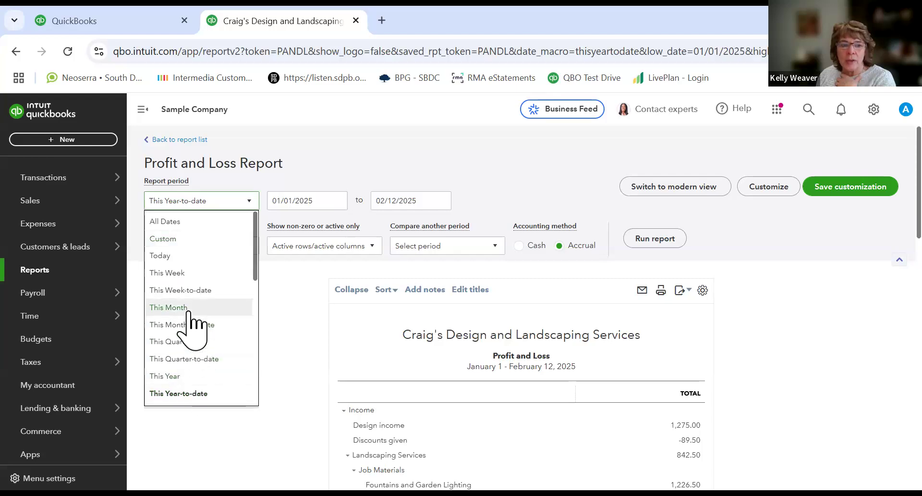
pyautogui.scroll(-5, 195, 325)
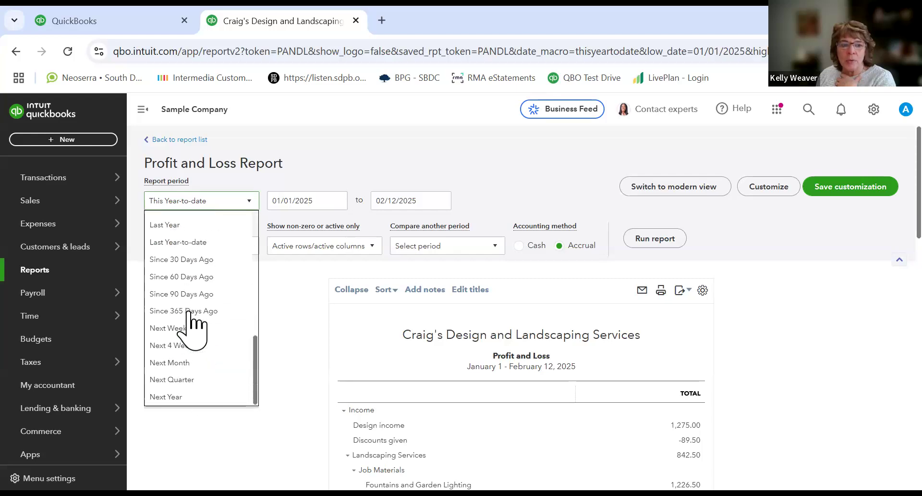
pyautogui.click(177, 225)
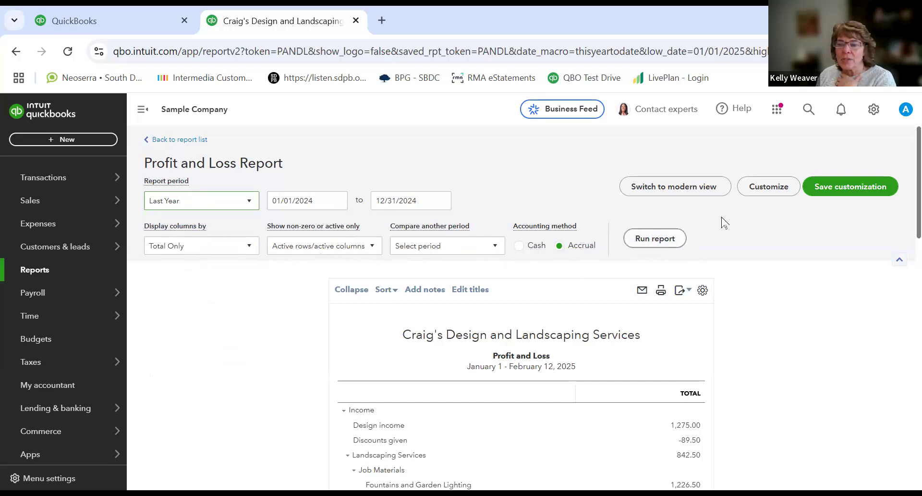
pyautogui.click(661, 240)
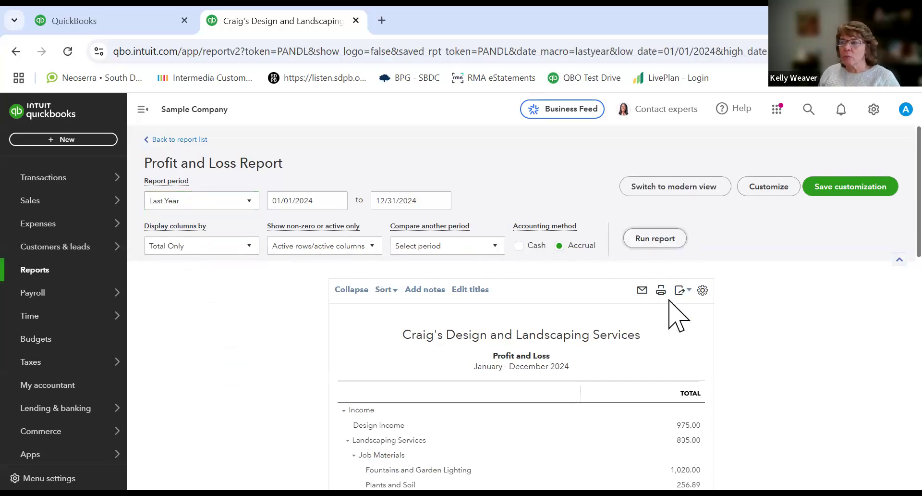
# Step: Read through the Profit and Loss report's income and expense sections
pyautogui.scroll(-5, 670, 307)
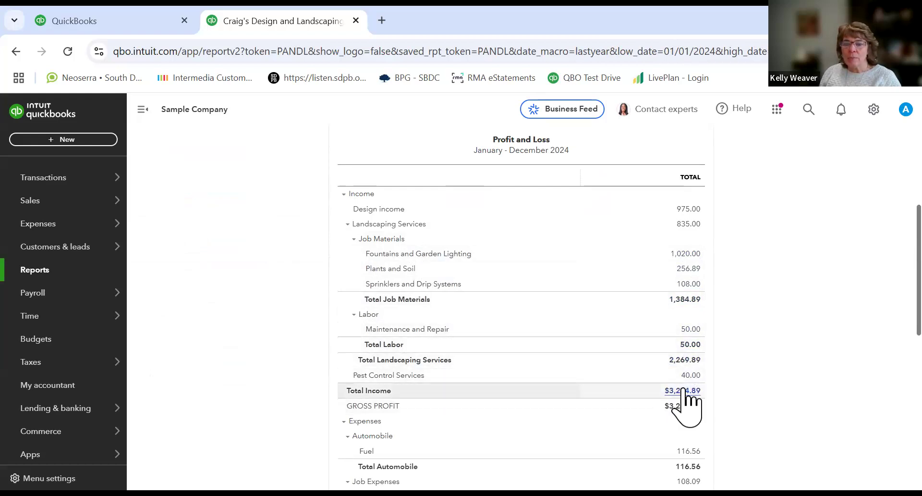
pyautogui.scroll(-5, 685, 399)
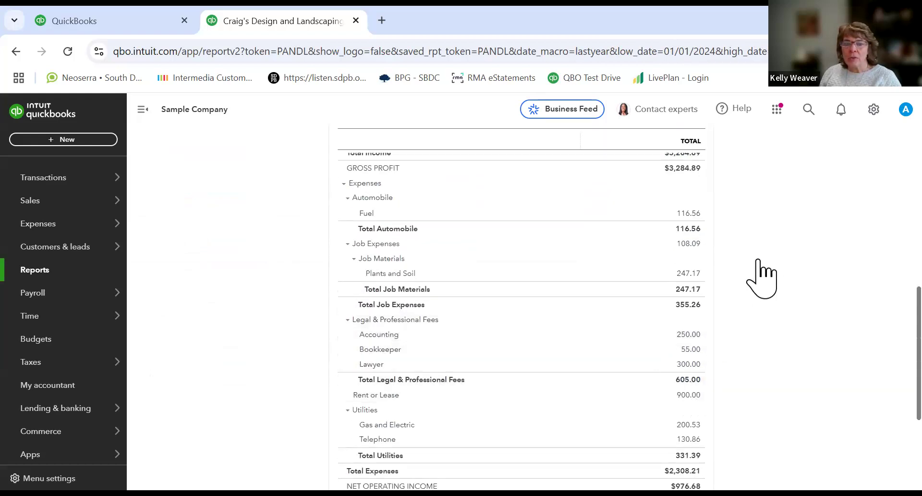
pyautogui.scroll(1, 873, 344)
pyautogui.scroll(3, 873, 343)
pyautogui.scroll(-1, 865, 306)
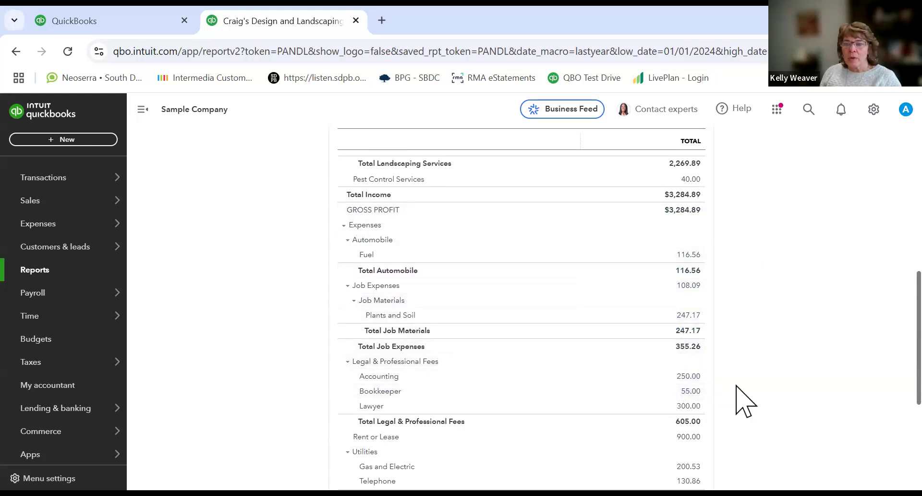
pyautogui.scroll(-3, 865, 334)
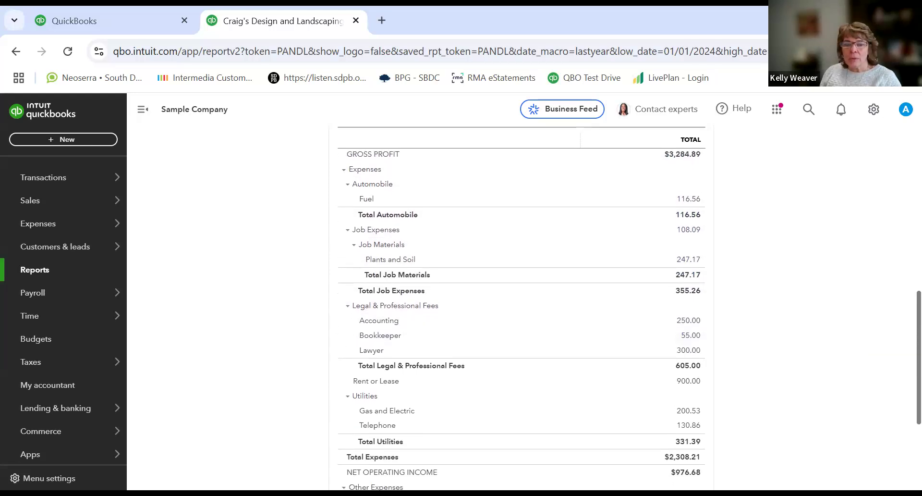
pyautogui.scroll(-2, 866, 401)
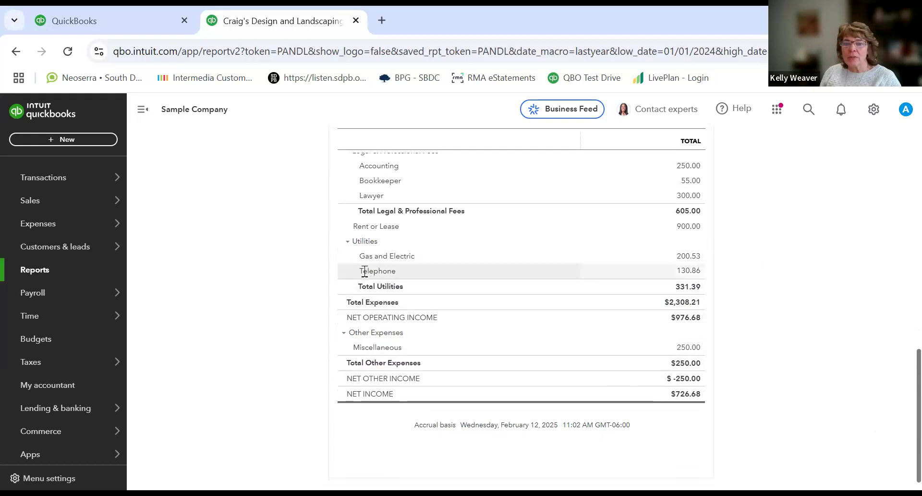
# Step: Collapse and expand expense groups such as Utilities, Automobile and Expenses in the report
pyautogui.click(346, 243)
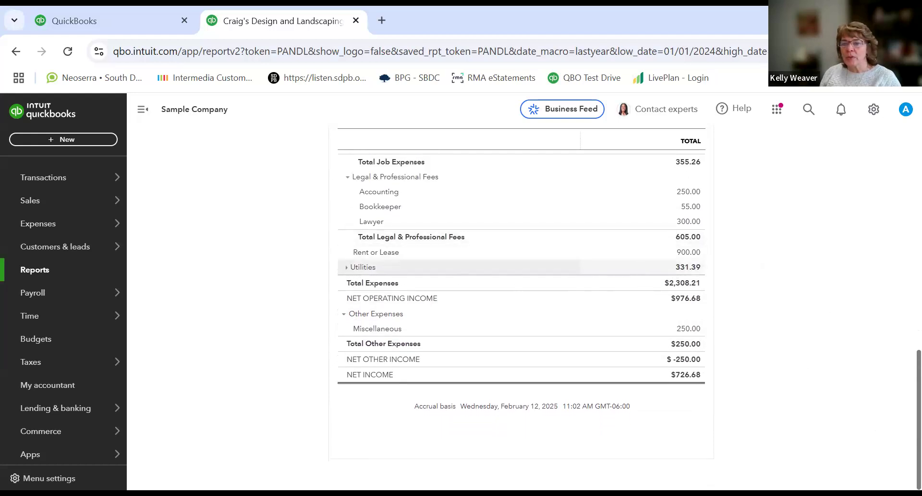
pyautogui.scroll(5, 901, 392)
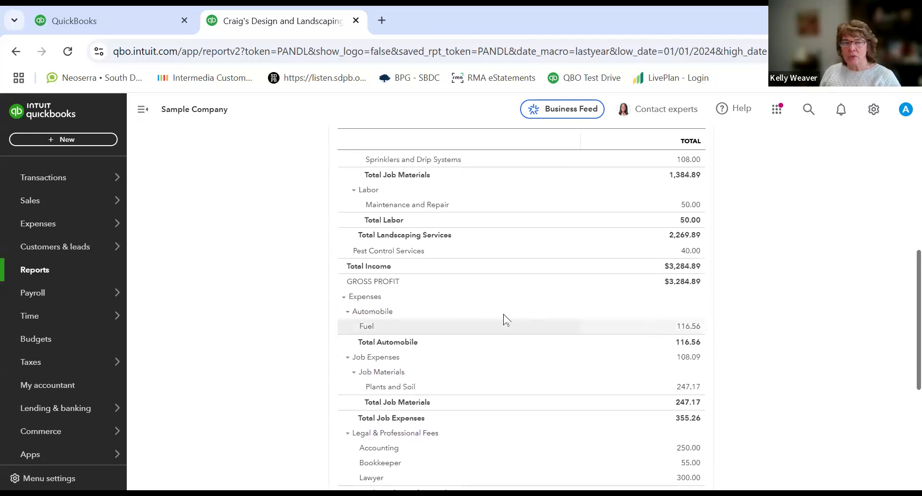
pyautogui.click(348, 315)
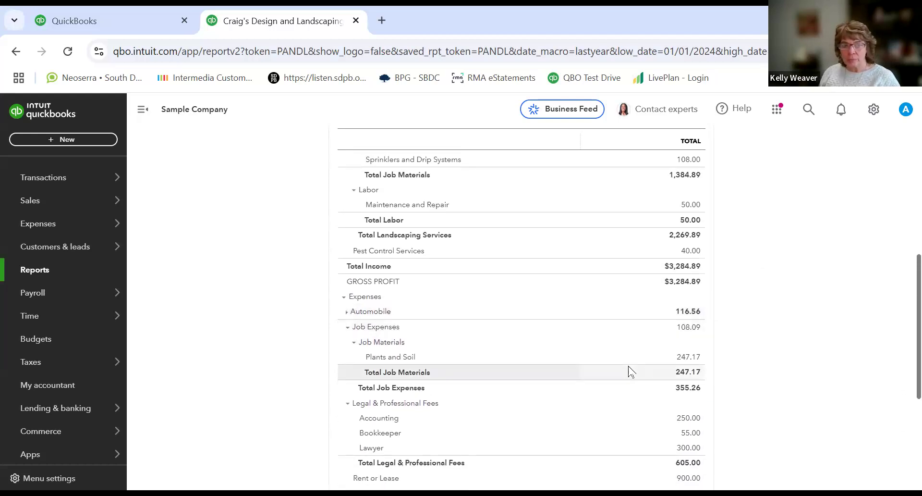
pyautogui.click(343, 298)
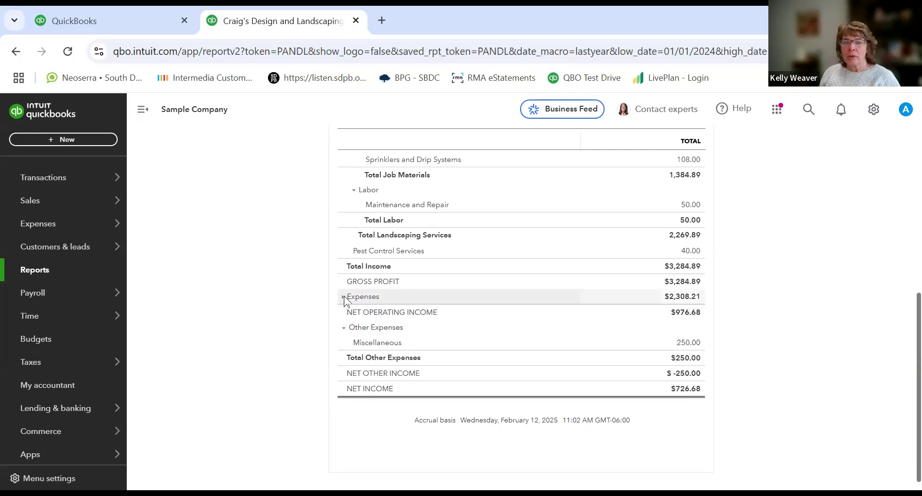
pyautogui.click(342, 296)
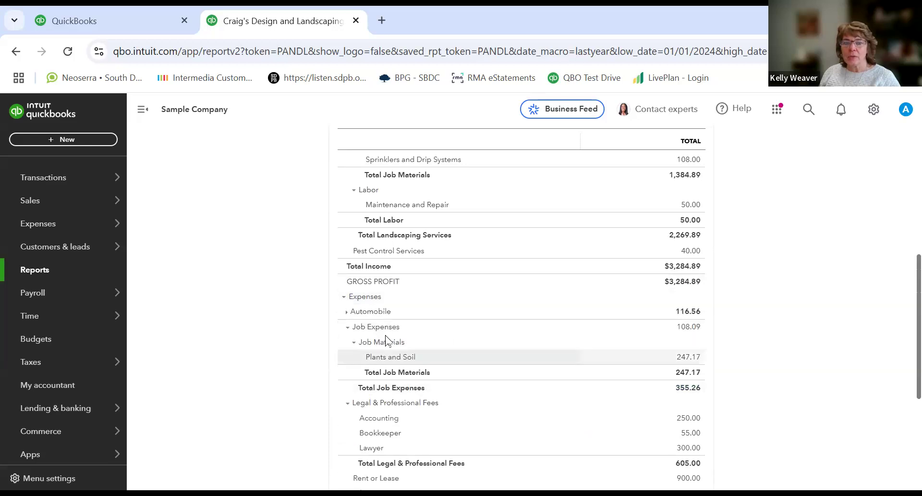
pyautogui.click(346, 311)
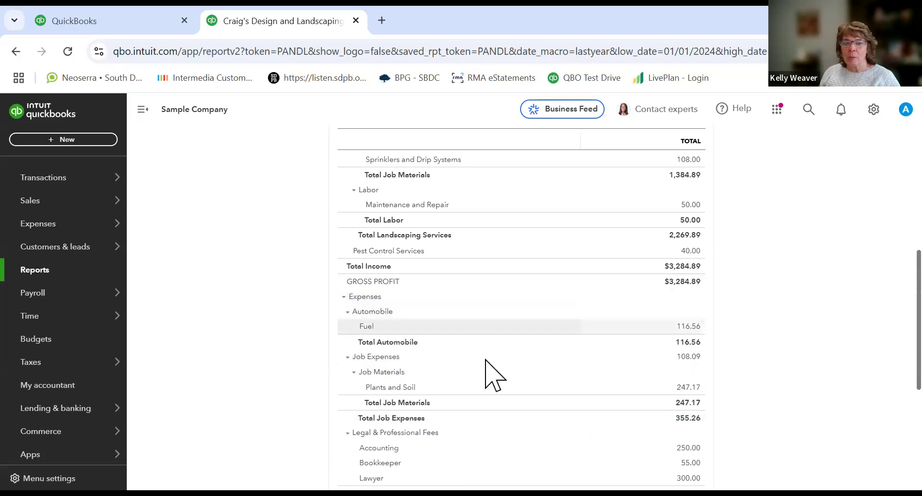
pyautogui.click(349, 312)
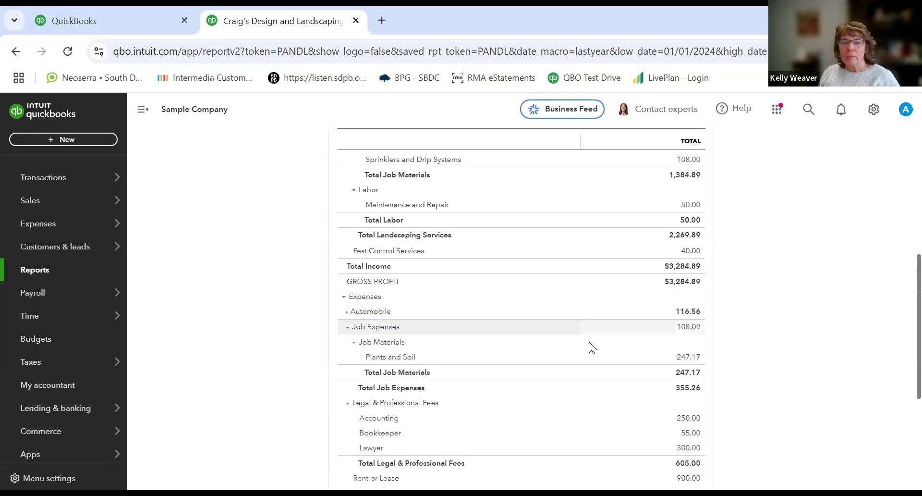
# Step: Drill into the Design income amount to see its transactions, then go back to the Profit and Loss summary report
pyautogui.scroll(-5, 724, 341)
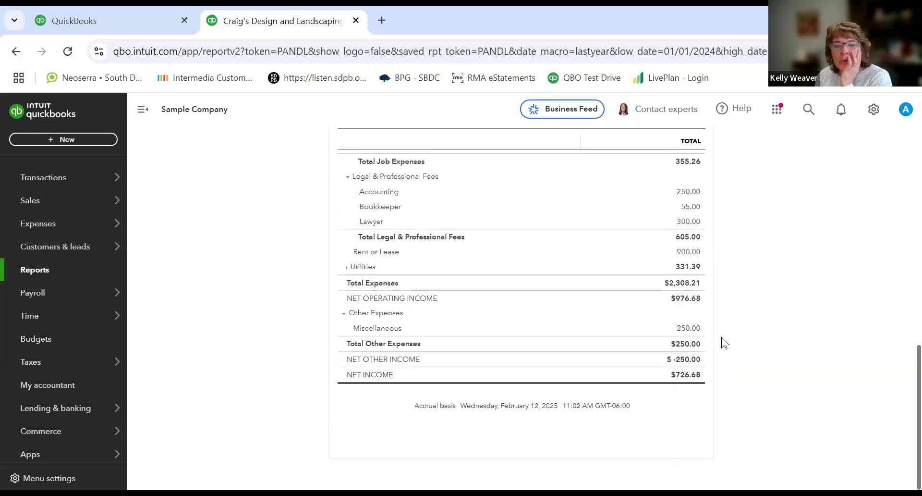
pyautogui.scroll(10, 723, 342)
pyautogui.scroll(-5, 719, 341)
pyautogui.scroll(5, 720, 341)
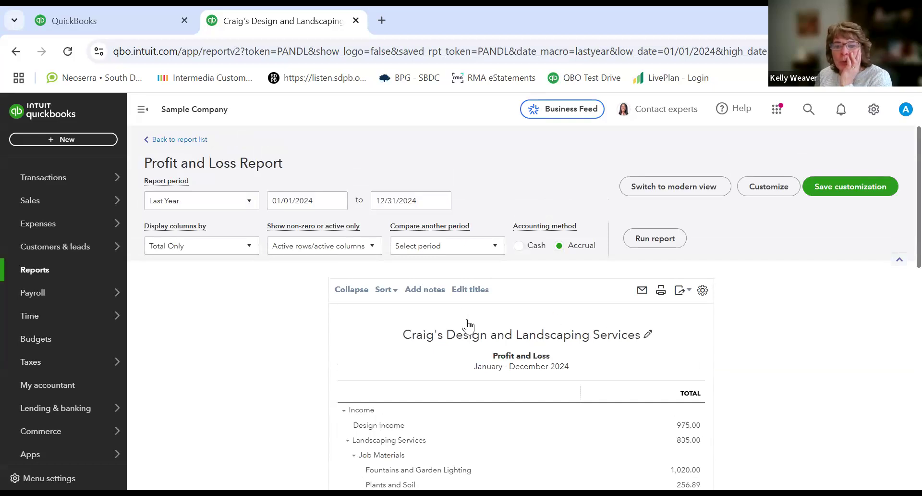
pyautogui.click(687, 425)
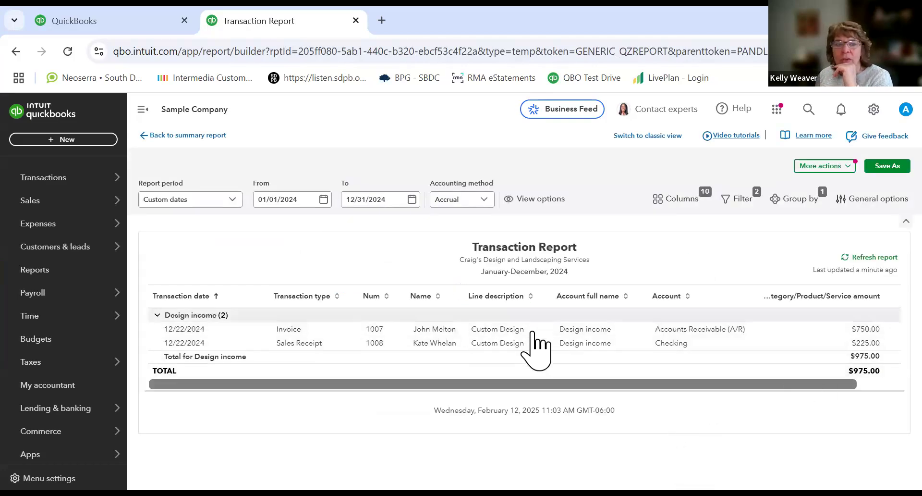
pyautogui.click(165, 136)
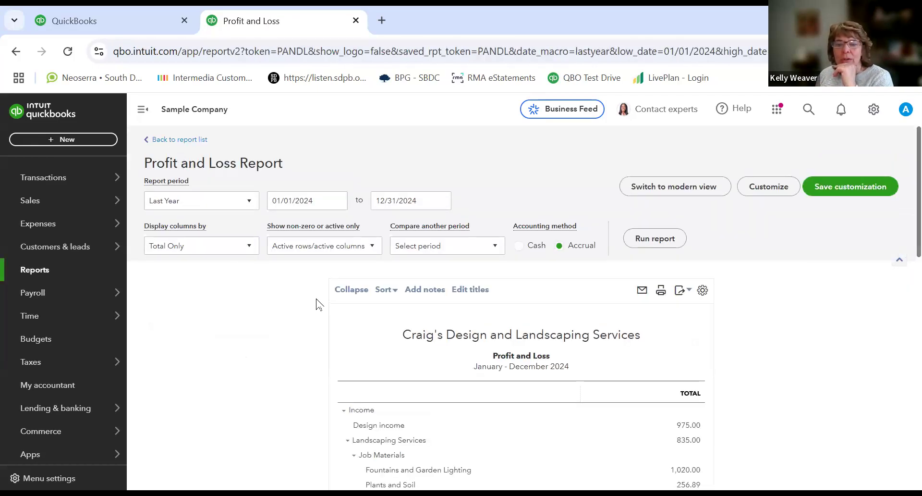
# Step: Customize the Profit and Loss report to display columns by Quarters, run it, and review the quarterly columns
pyautogui.scroll(-5, 317, 304)
pyautogui.scroll(5, 315, 299)
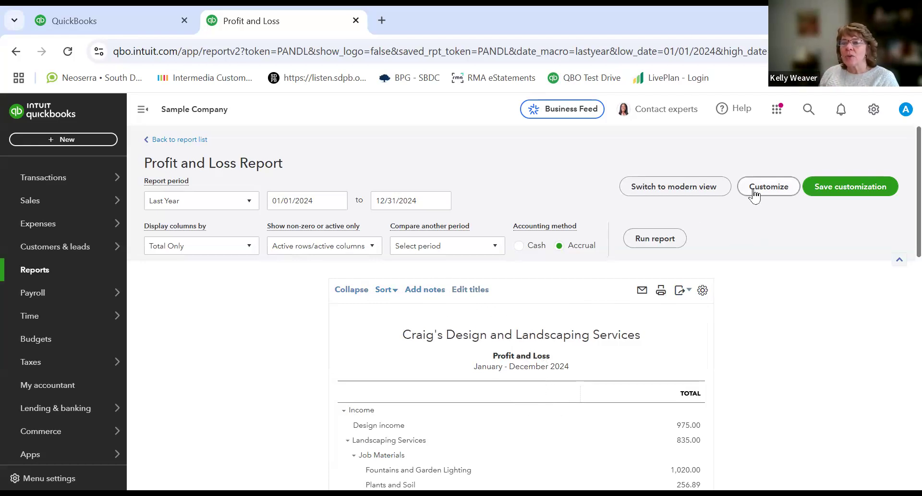
pyautogui.click(774, 190)
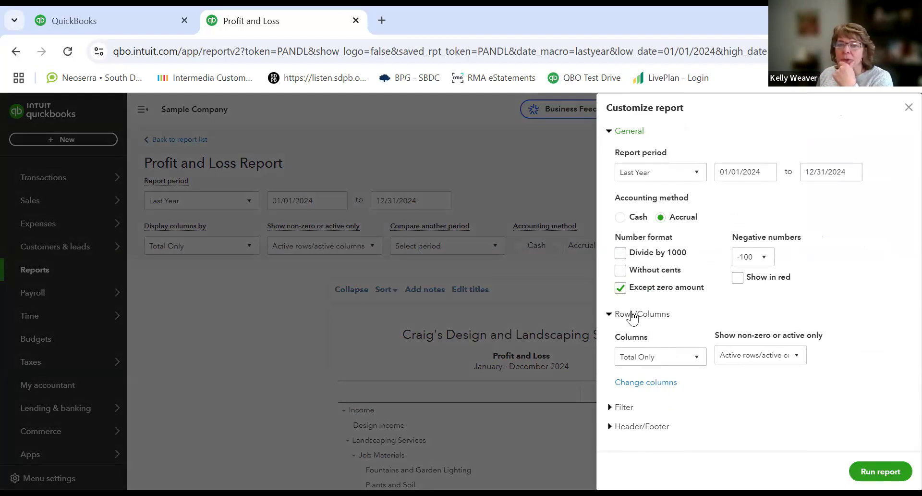
pyautogui.click(697, 359)
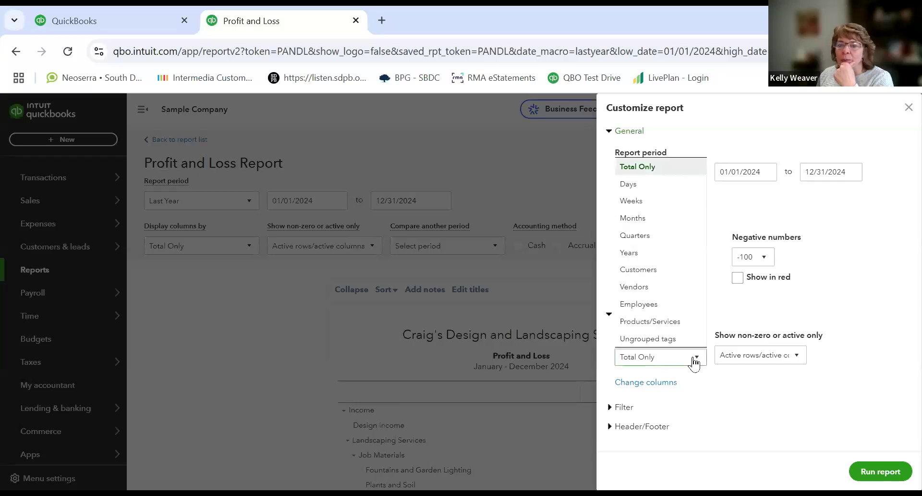
pyautogui.click(660, 238)
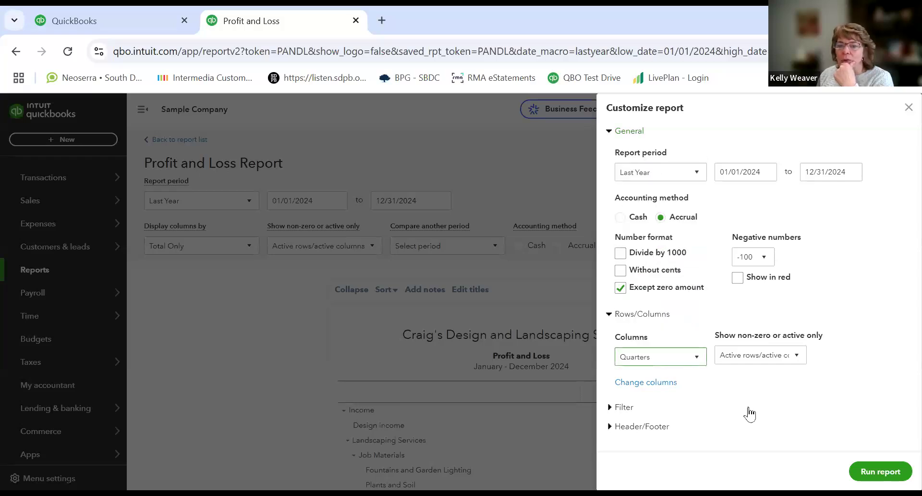
pyautogui.click(880, 471)
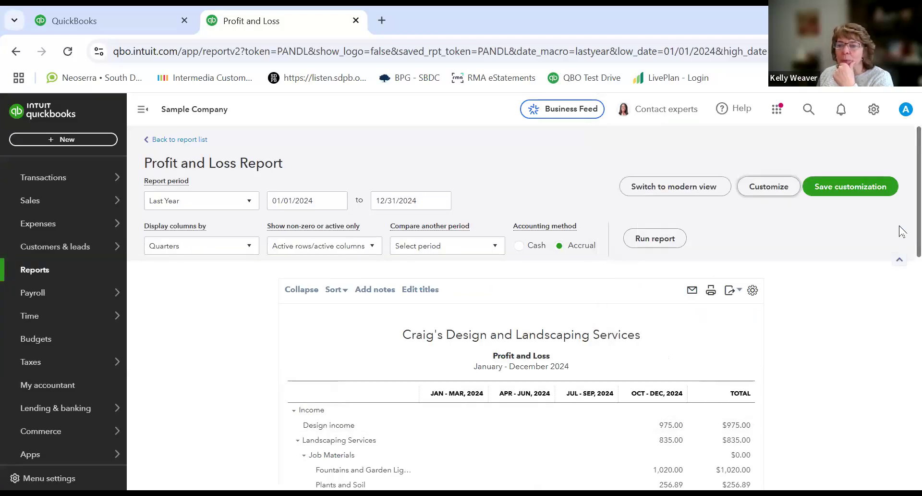
pyautogui.scroll(-5, 902, 233)
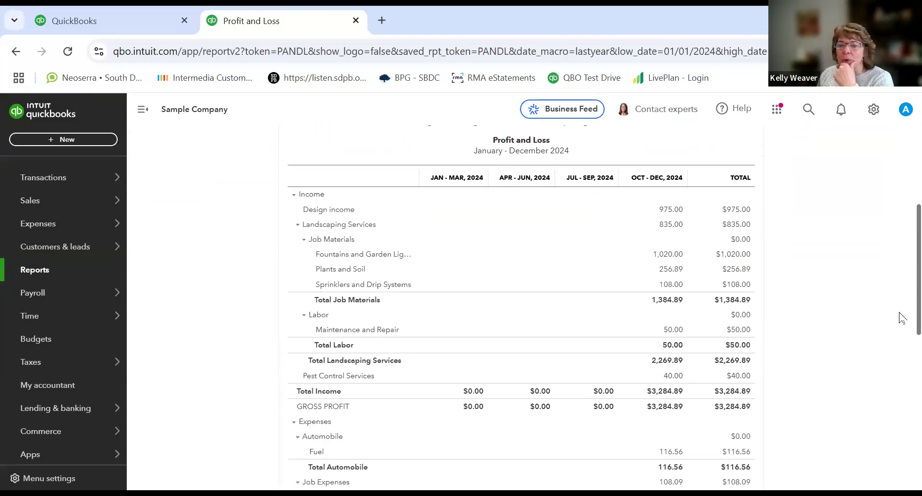
pyautogui.scroll(3, 900, 305)
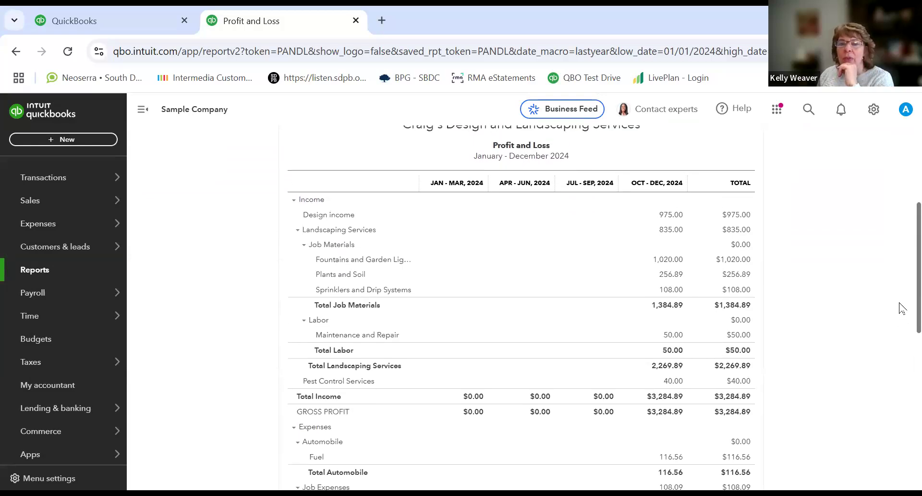
pyautogui.scroll(-5, 899, 306)
pyautogui.scroll(-5, 897, 387)
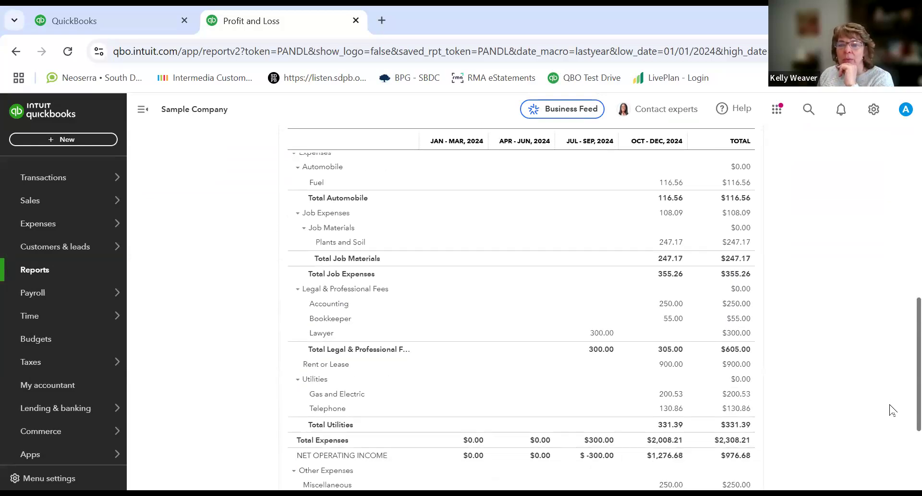
pyautogui.scroll(12, 883, 423)
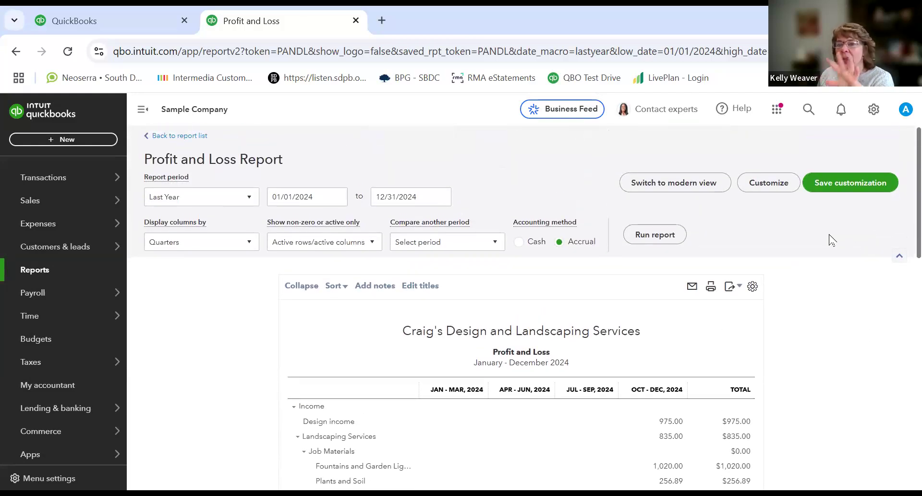
# Step: Return to the report list, remove Balance Sheet from the favorites, and open the Custom reports tab
pyautogui.click(170, 136)
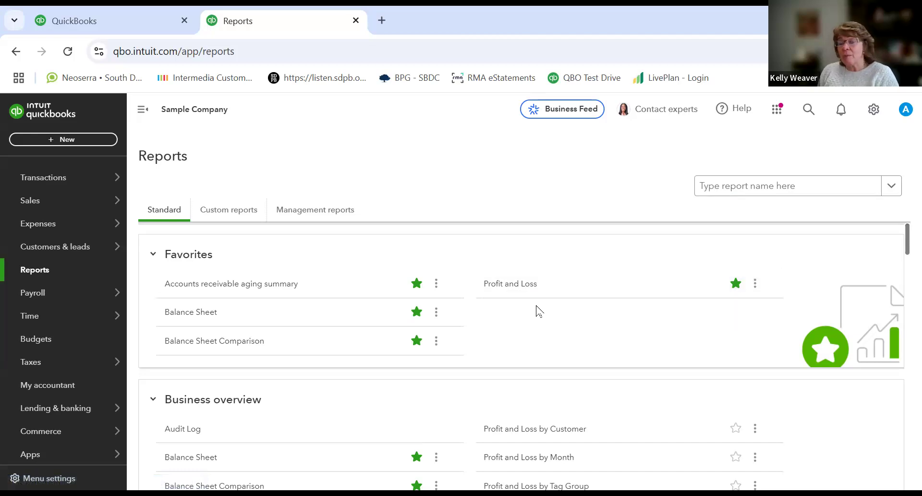
pyautogui.click(416, 314)
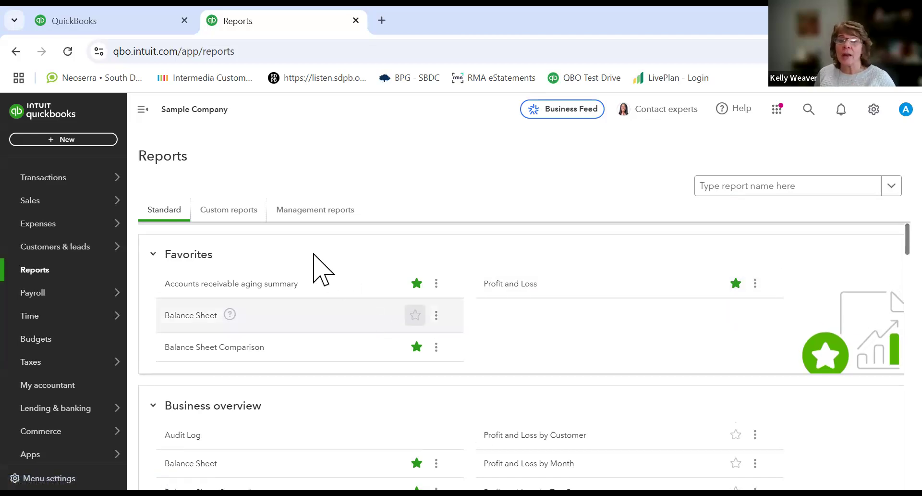
pyautogui.click(244, 217)
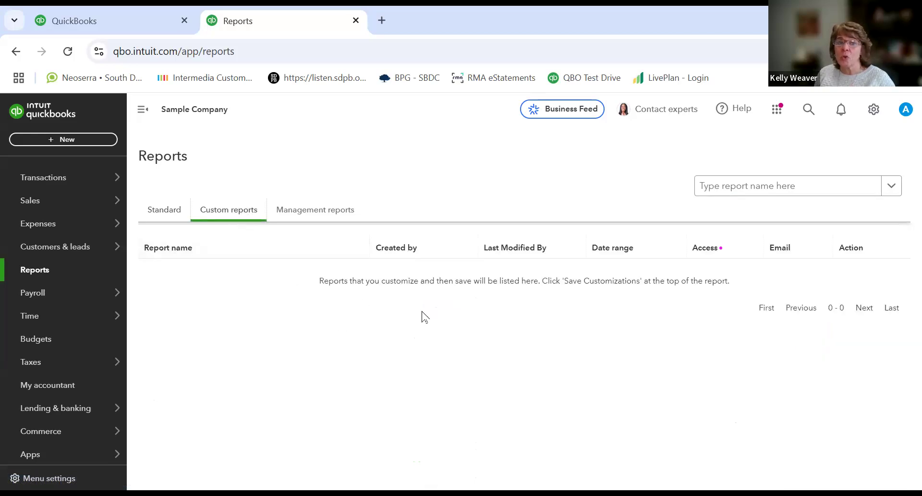